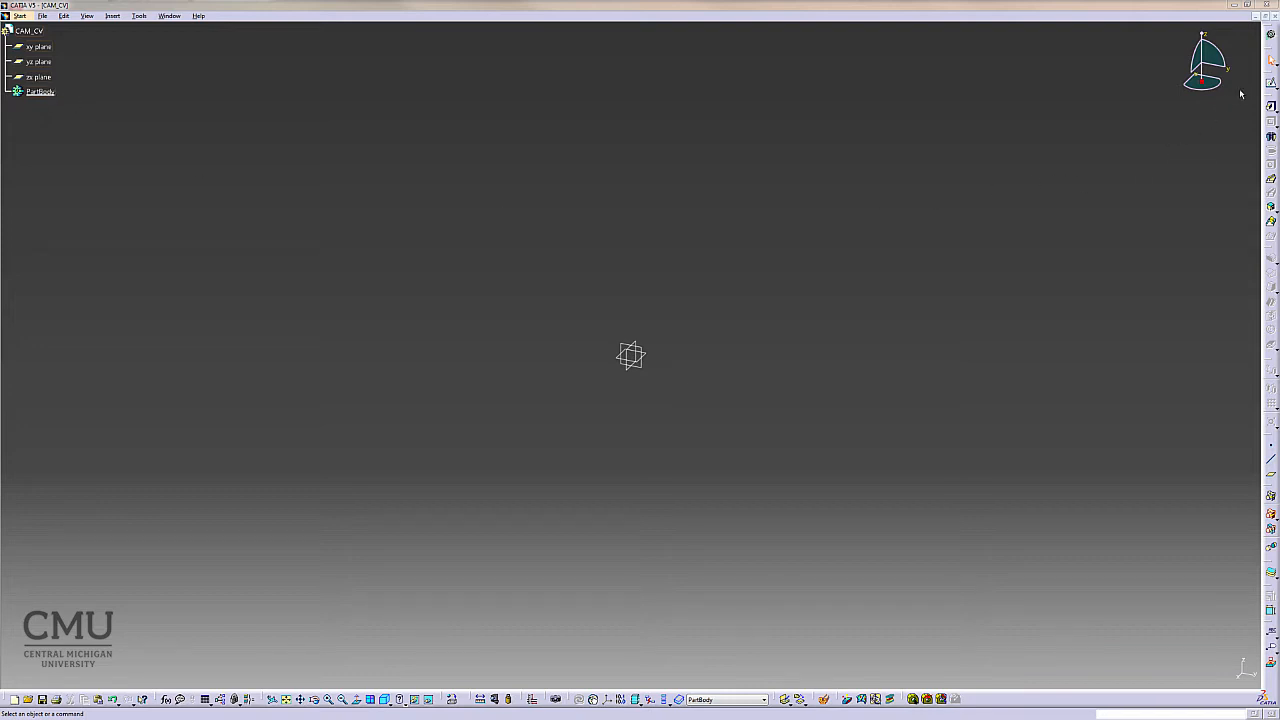
- Open a new sketch on the yz plane and shift the view so the origin sits lower left
left_click(1270, 83)
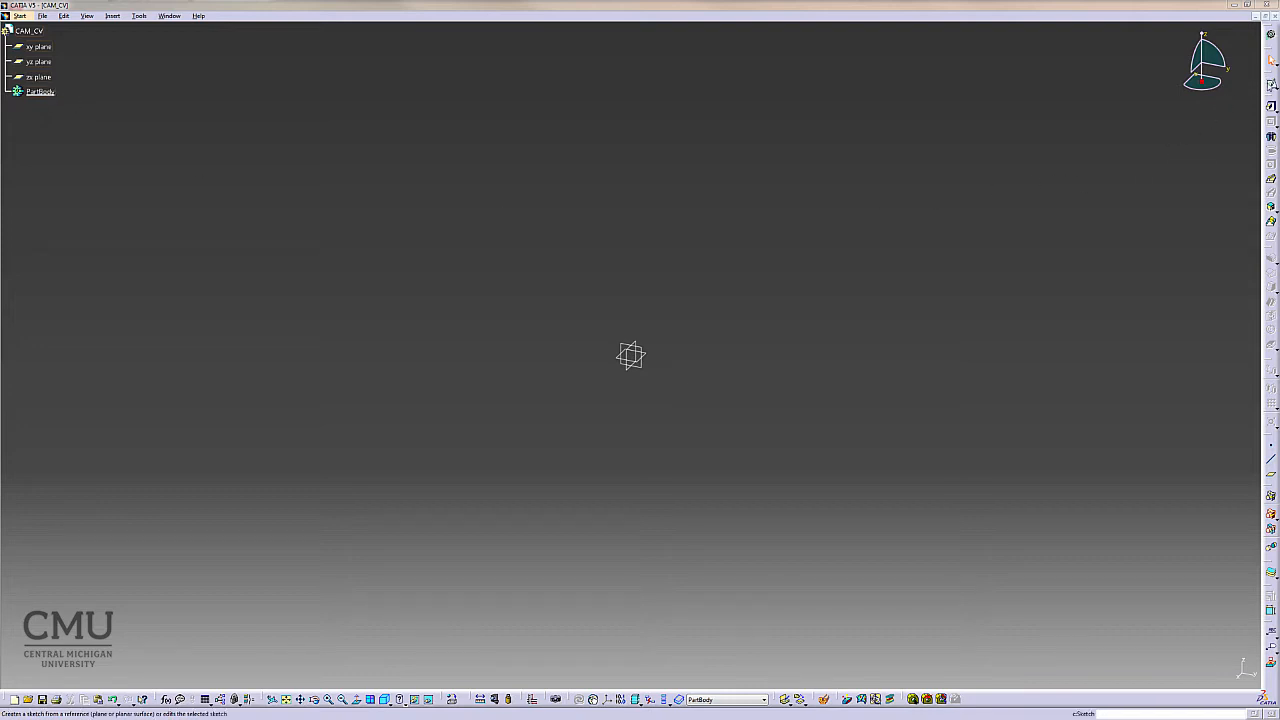
left_click(645, 354)
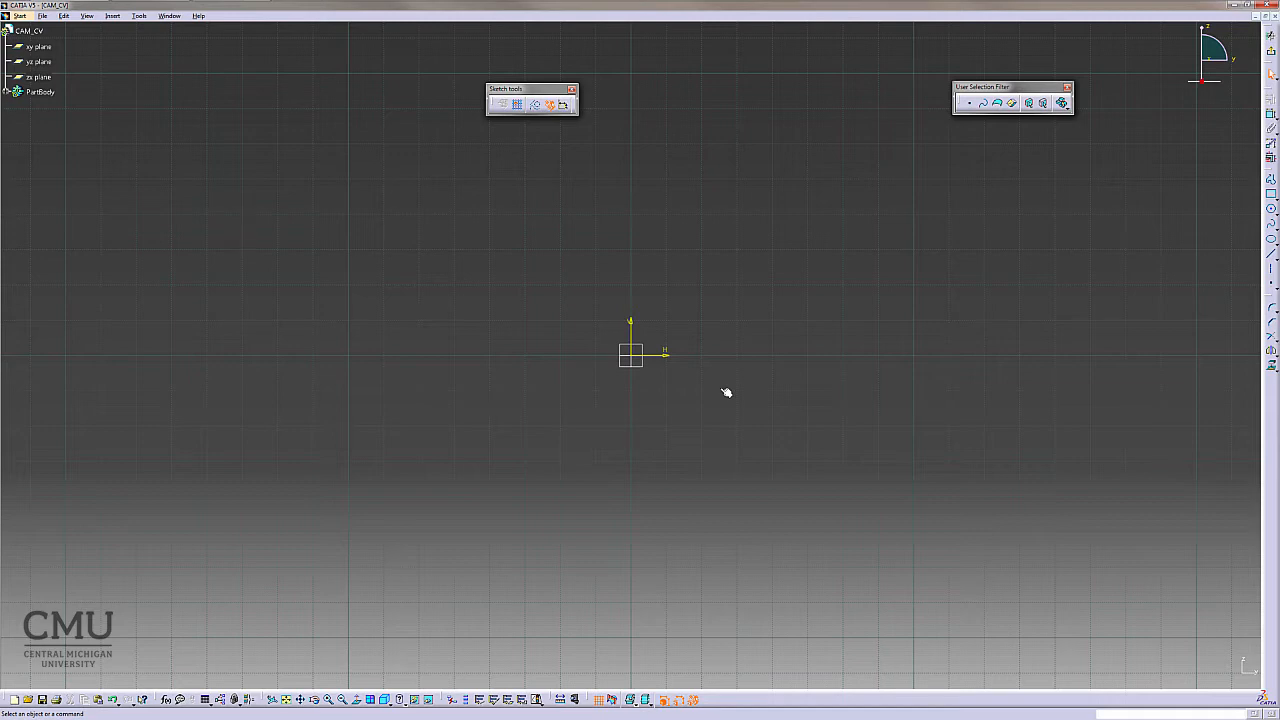
mouse_move(684, 403)
middle_mouse_down()
mouse_move(471, 463)
mouse_move(394, 500)
middle_mouse_up()
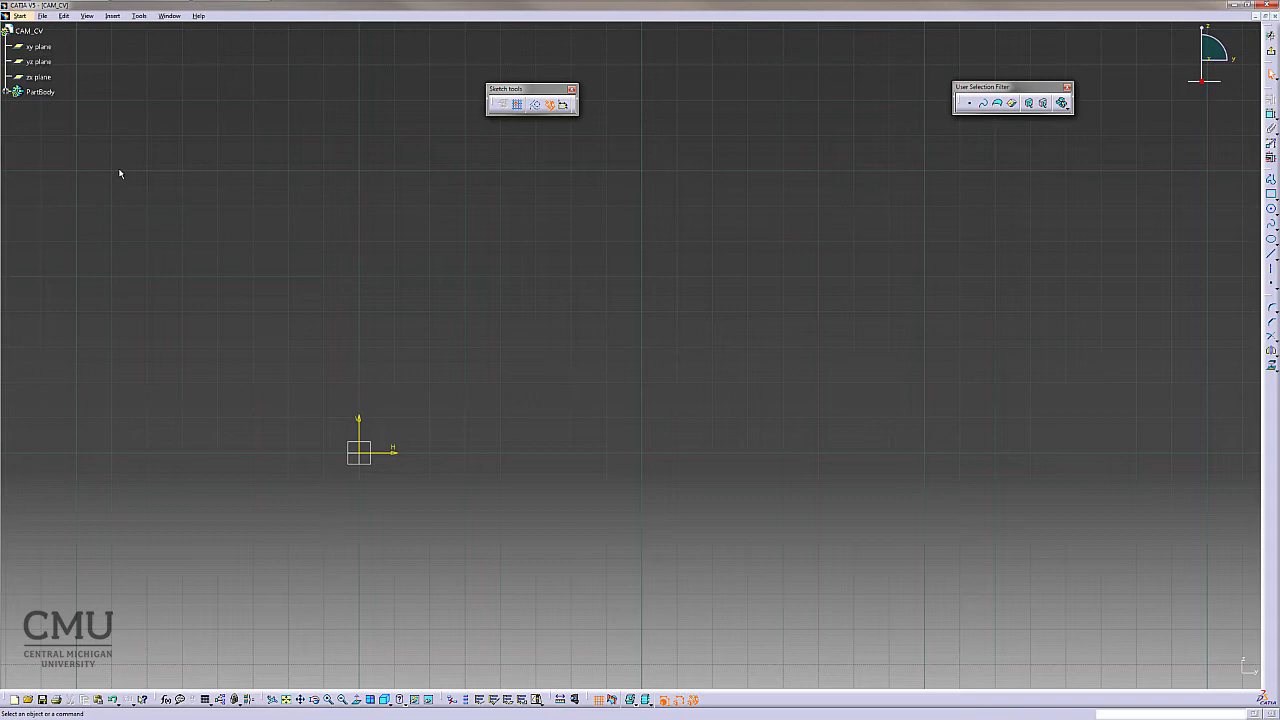
- Open the Options dialog to check the units settings under Parameters and Measure, then close it
left_click(139, 16)
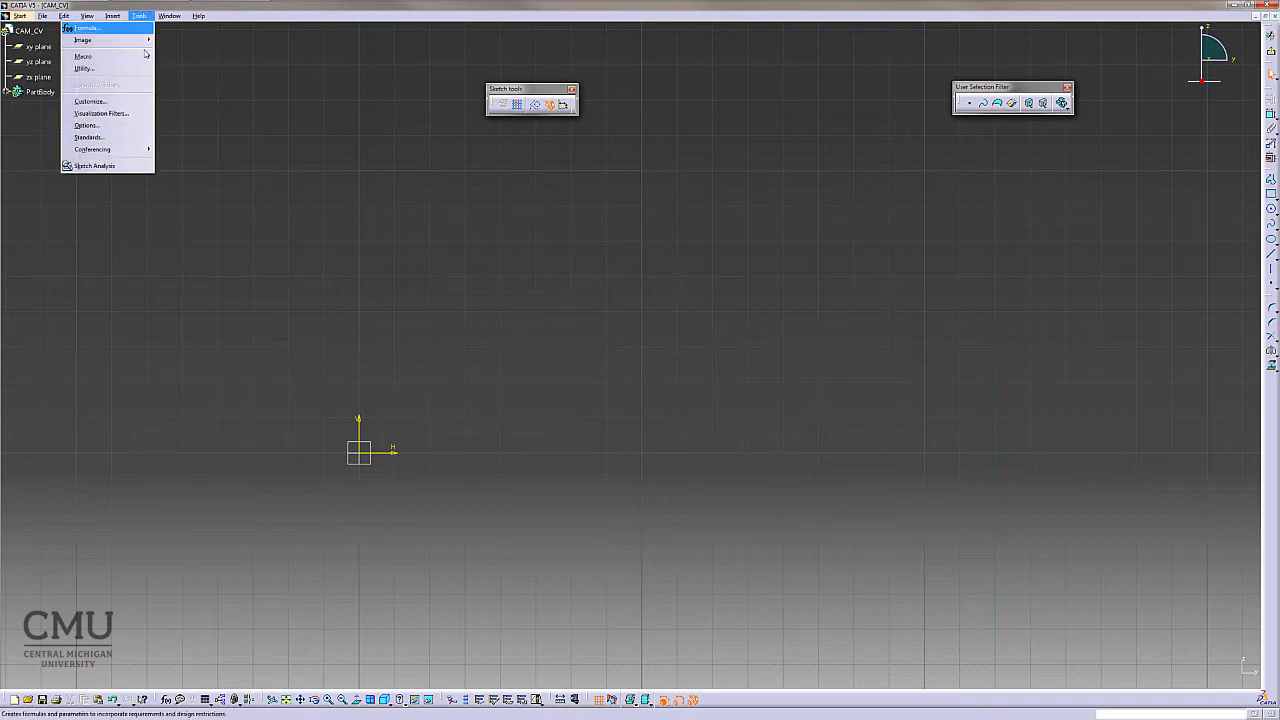
left_click(126, 125)
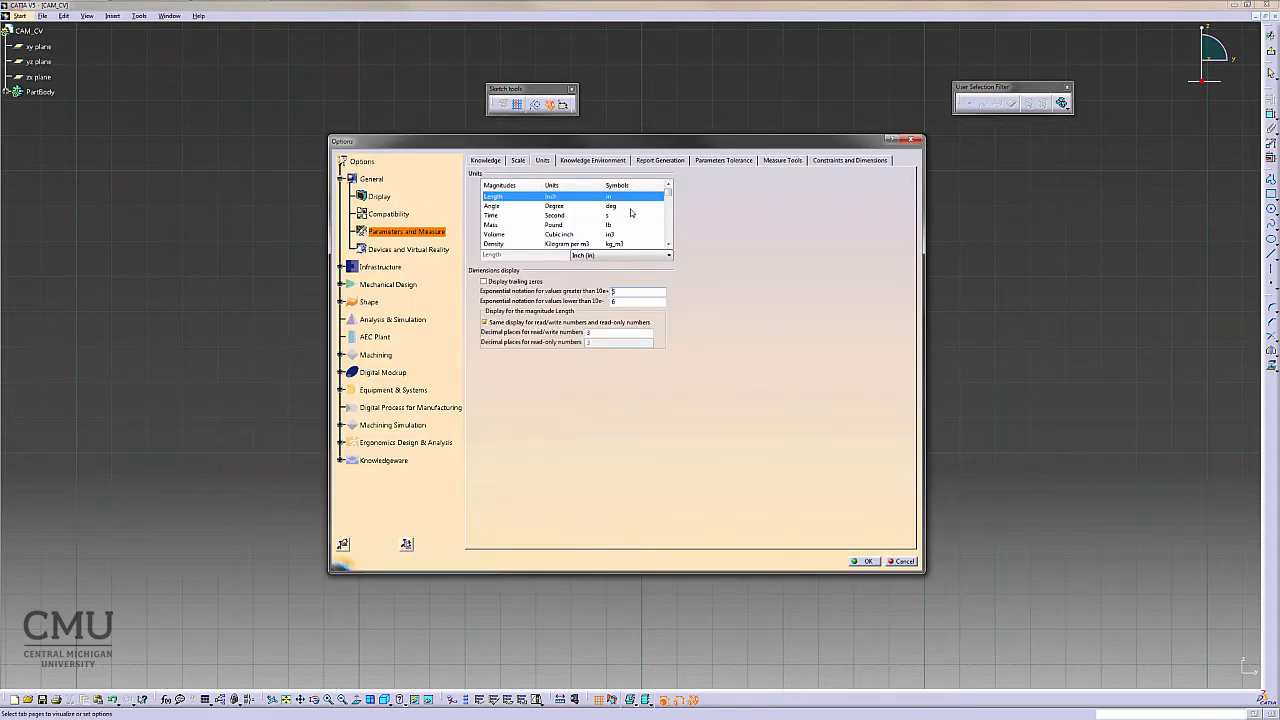
left_click(866, 561)
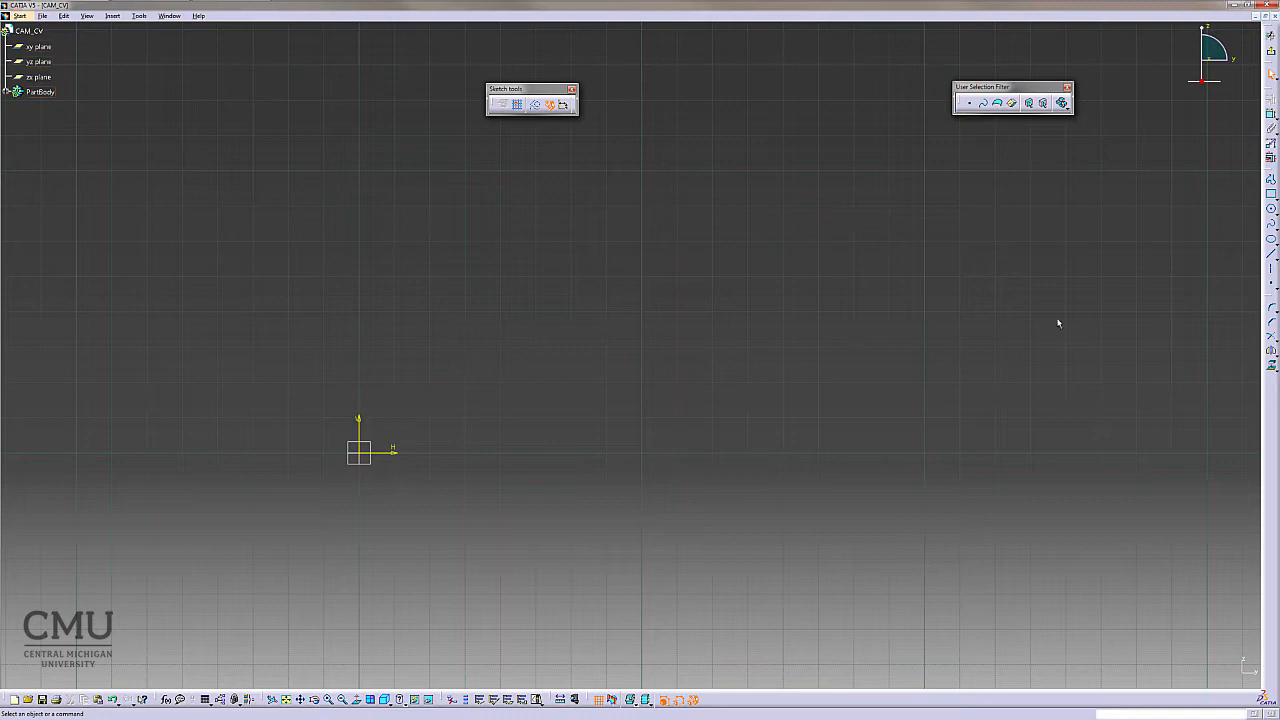
- Draw a vertical line upward from the sketch origin, about 0.47 in long, and zoom in on it
left_click(1271, 254)
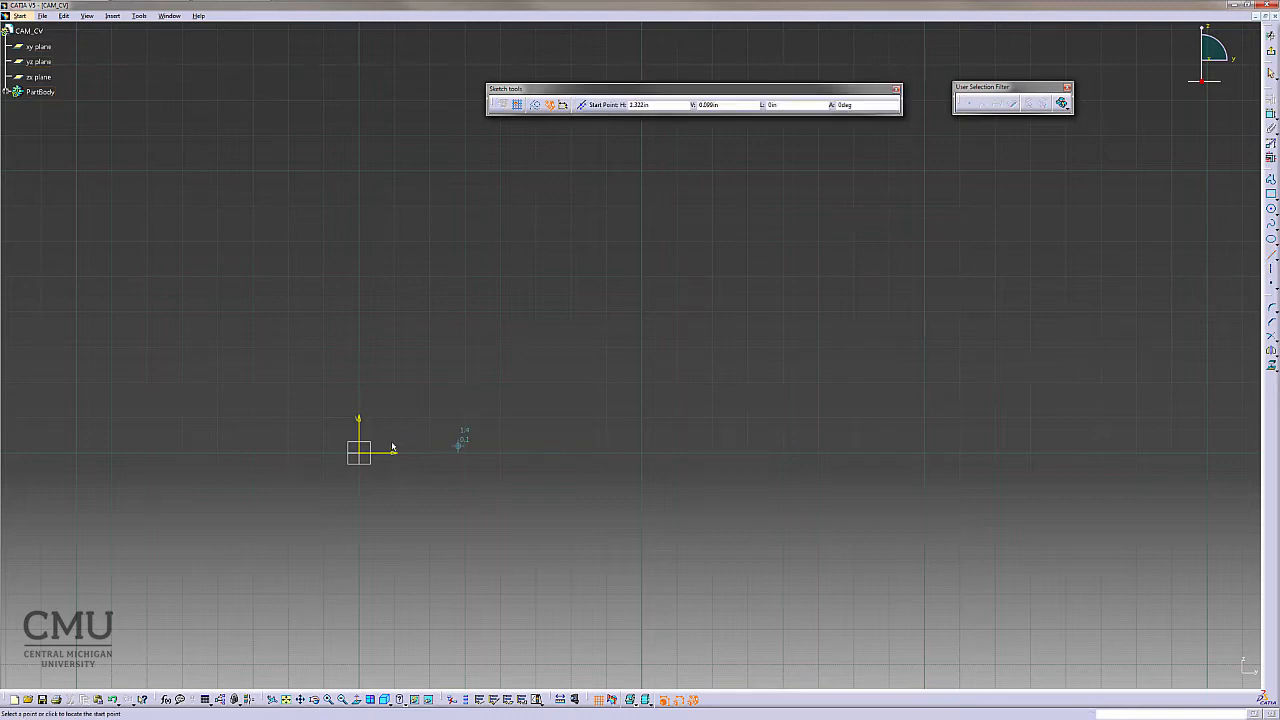
left_click(359, 452)
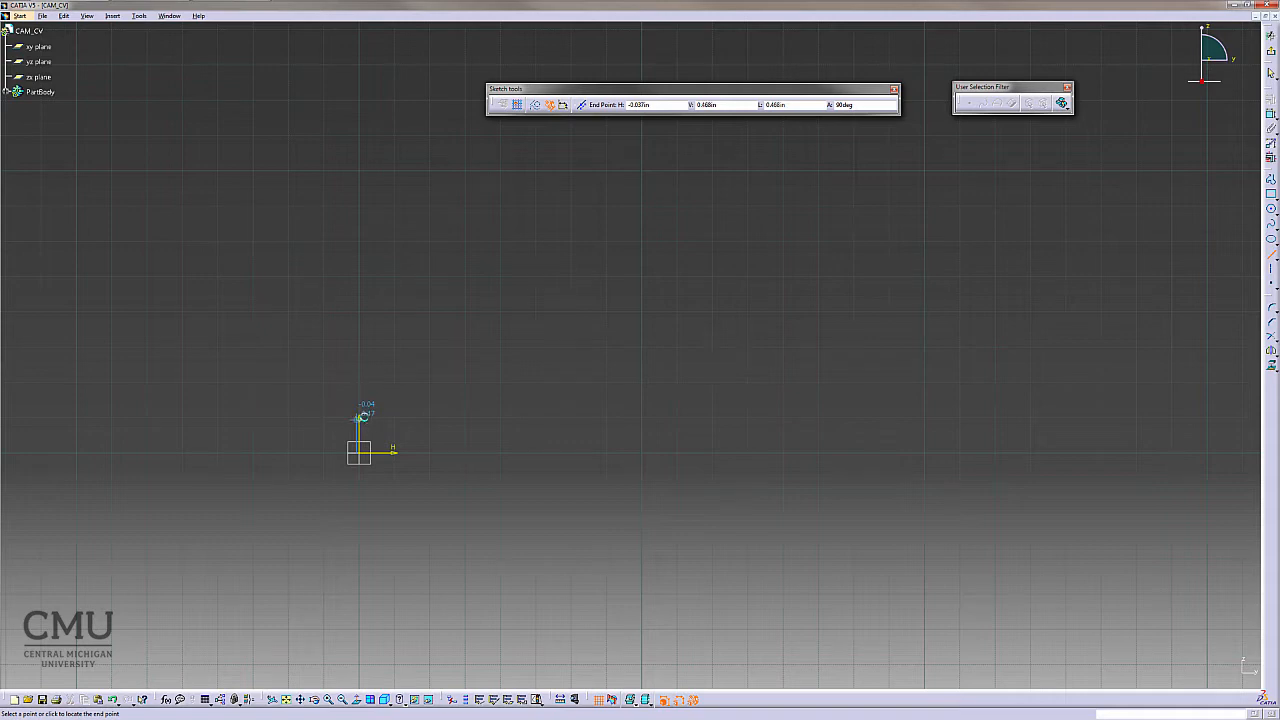
left_click(361, 421)
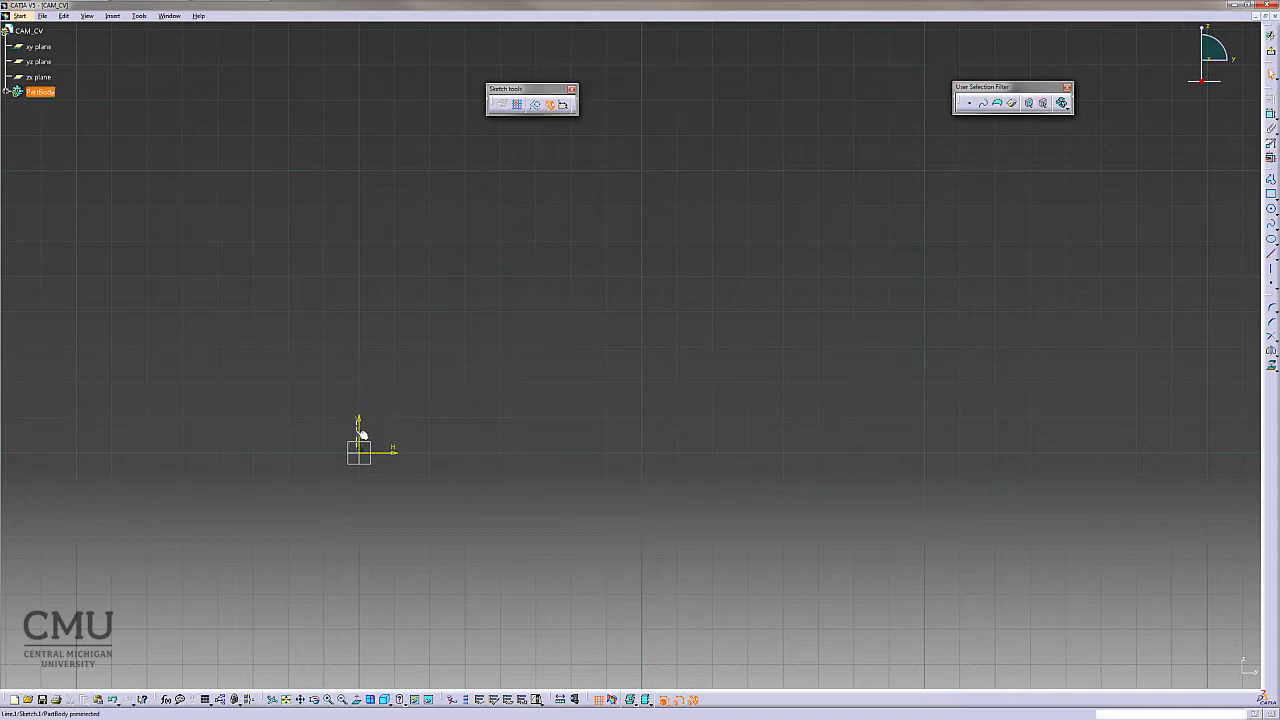
middle_click_drag(377, 541, 358, 330)
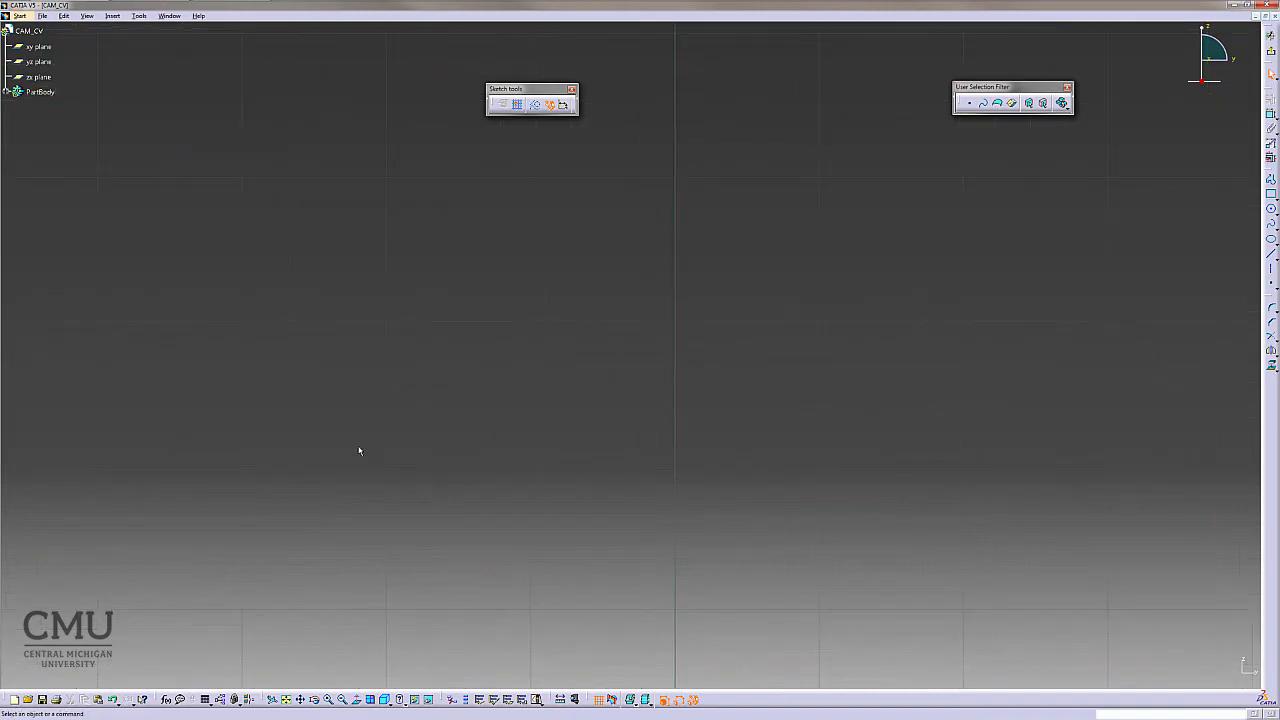
middle_click_drag(330, 492, 1003, 160)
mouse_move(443, 391)
middle_mouse_down()
mouse_move(874, 317)
mouse_move(648, 426)
middle_mouse_up()
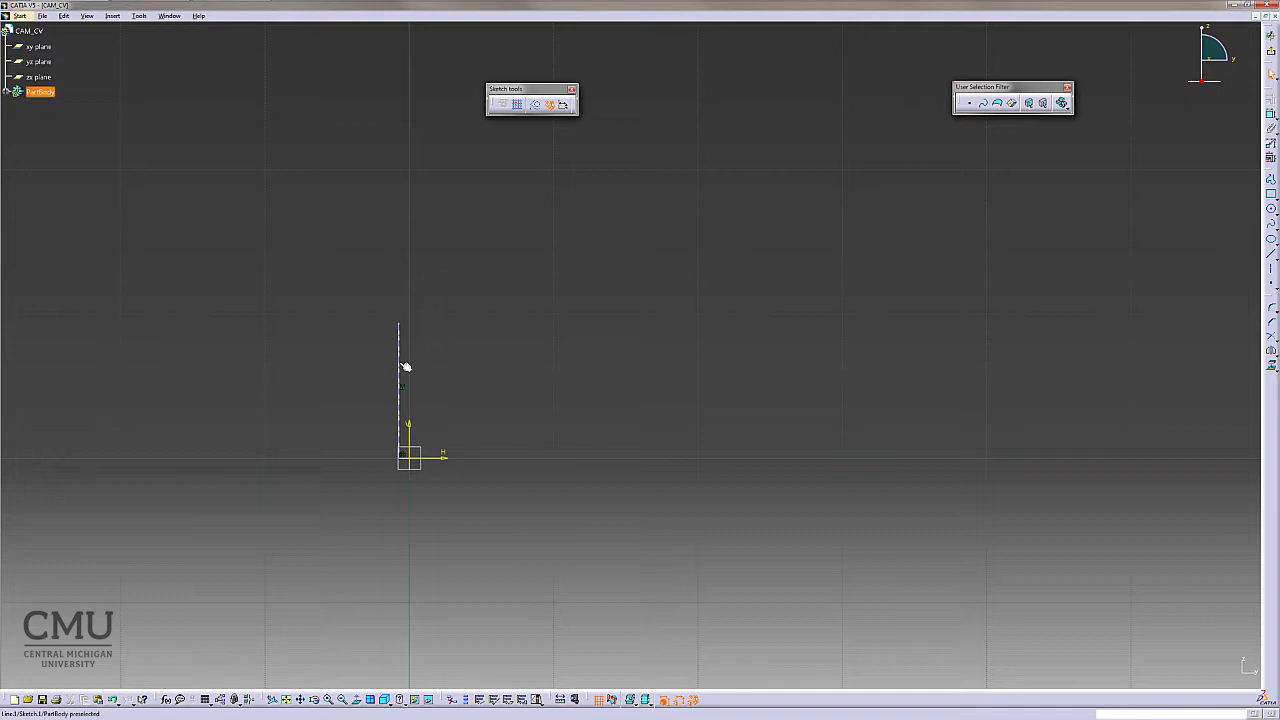
mouse_move(400, 358)
left_mouse_down()
mouse_move(463, 331)
mouse_move(431, 360)
mouse_move(437, 349)
mouse_move(410, 355)
left_mouse_up()
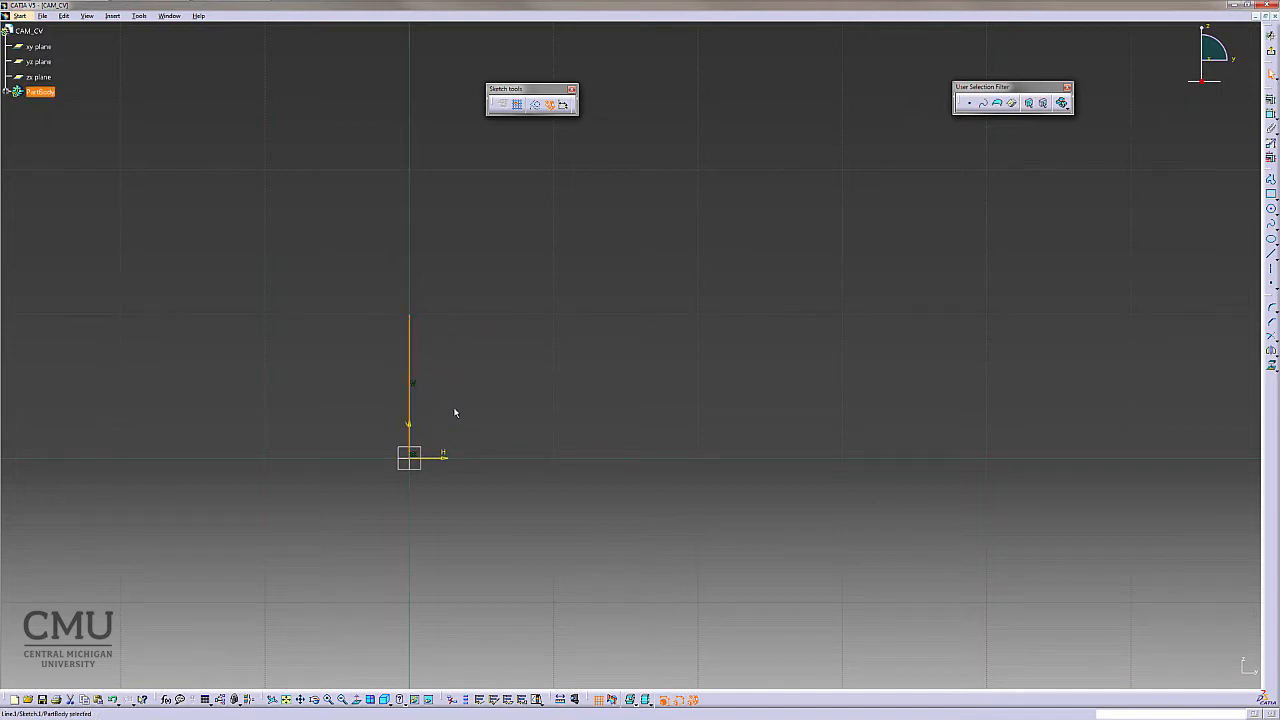
left_click(417, 458)
left_click(629, 392)
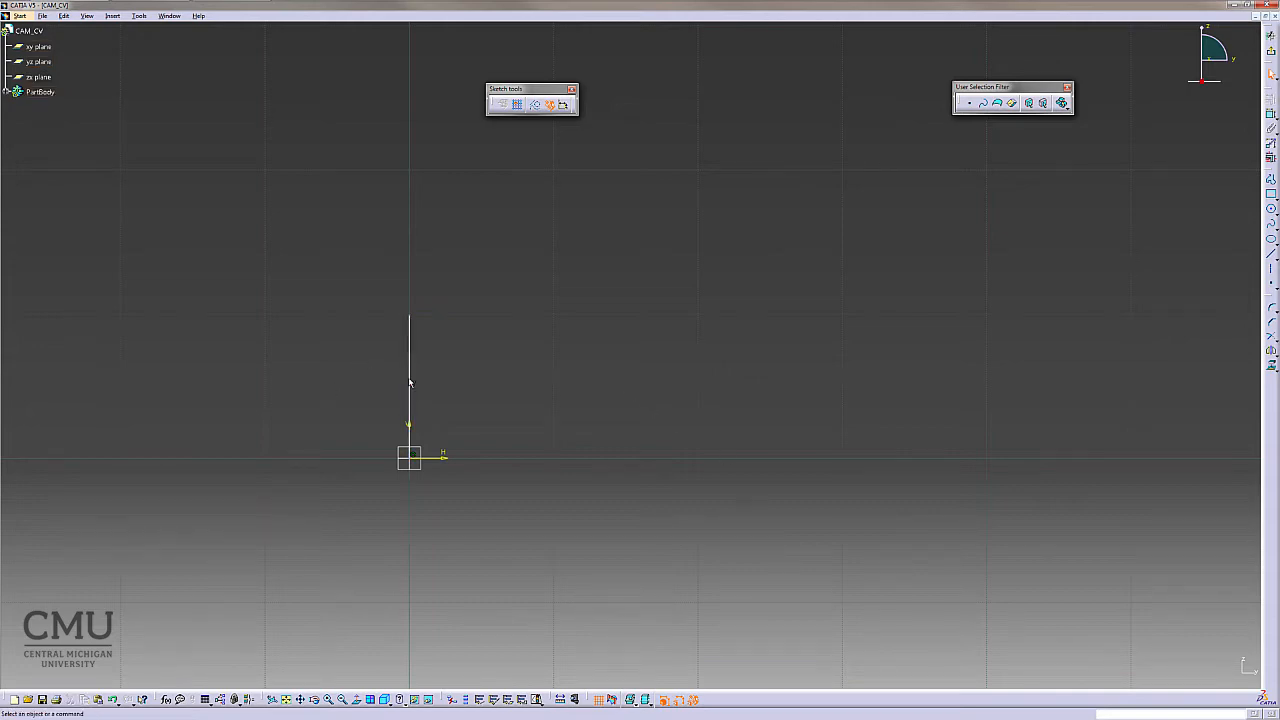
- Dimension the vertical line's horizontal distance from the origin and set it to 0 in
left_click(409, 382)
left_click_drag(409, 382, 503, 385)
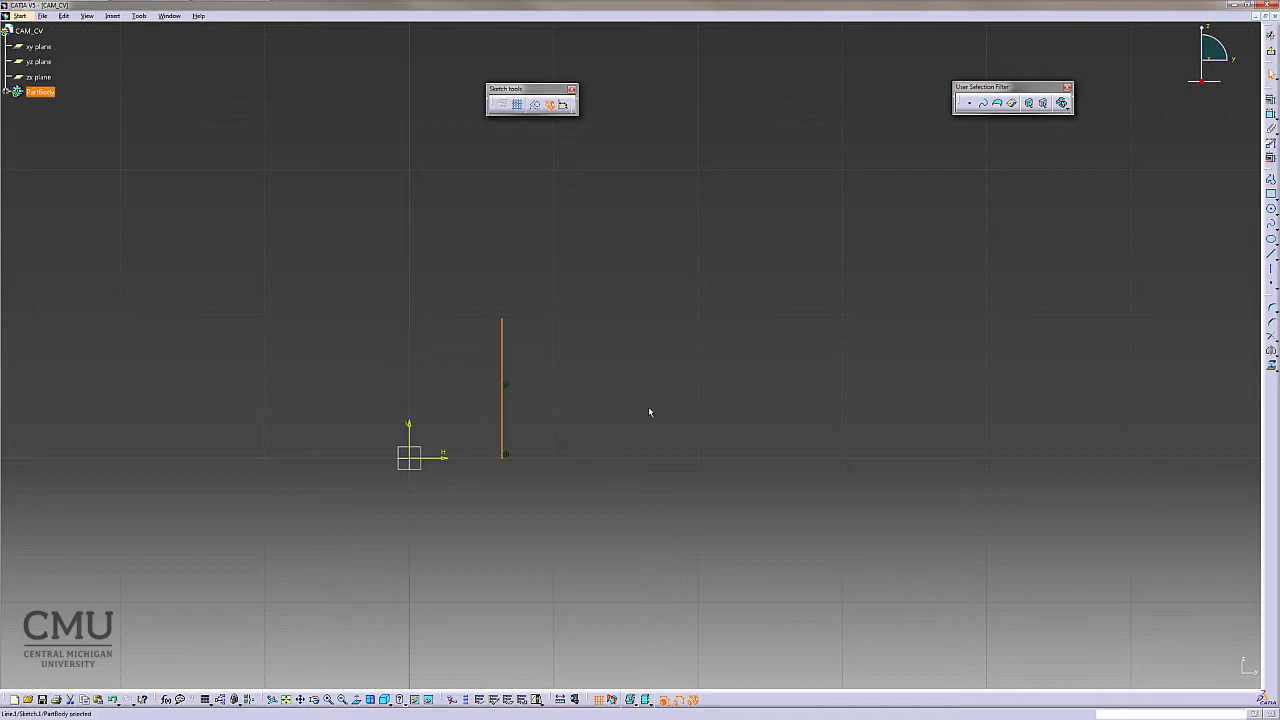
left_click(756, 421)
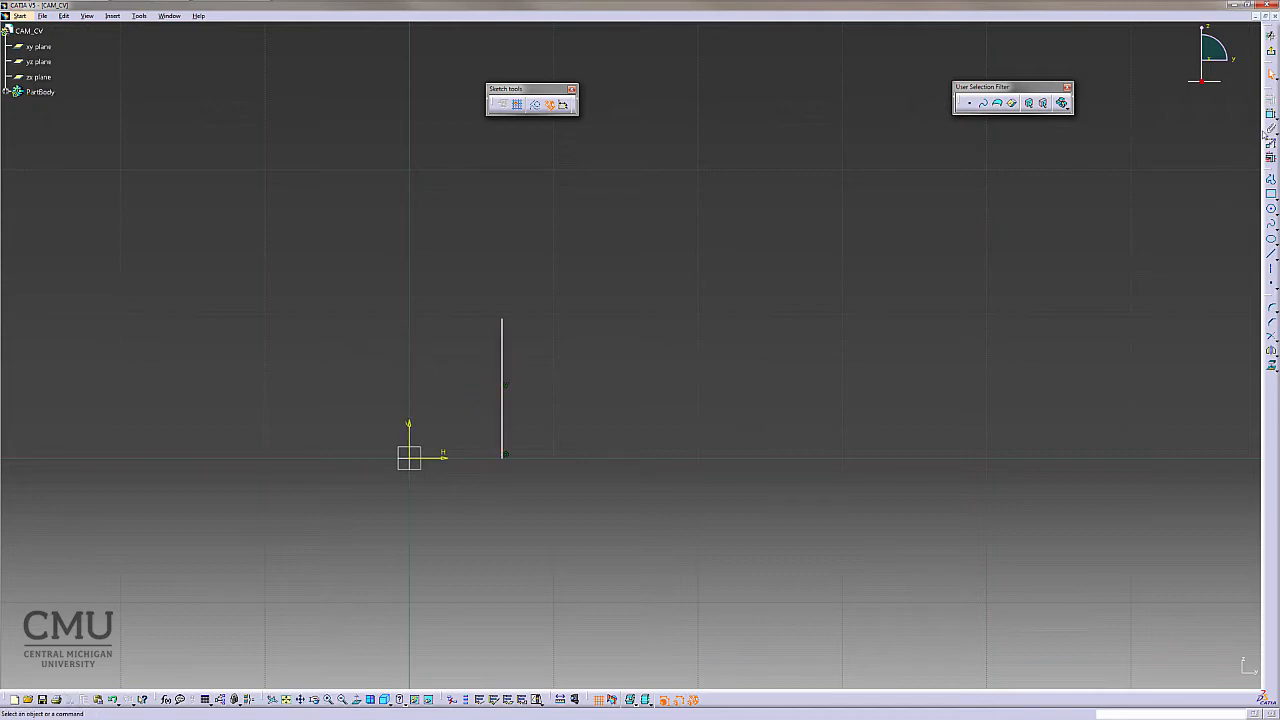
left_click(507, 462)
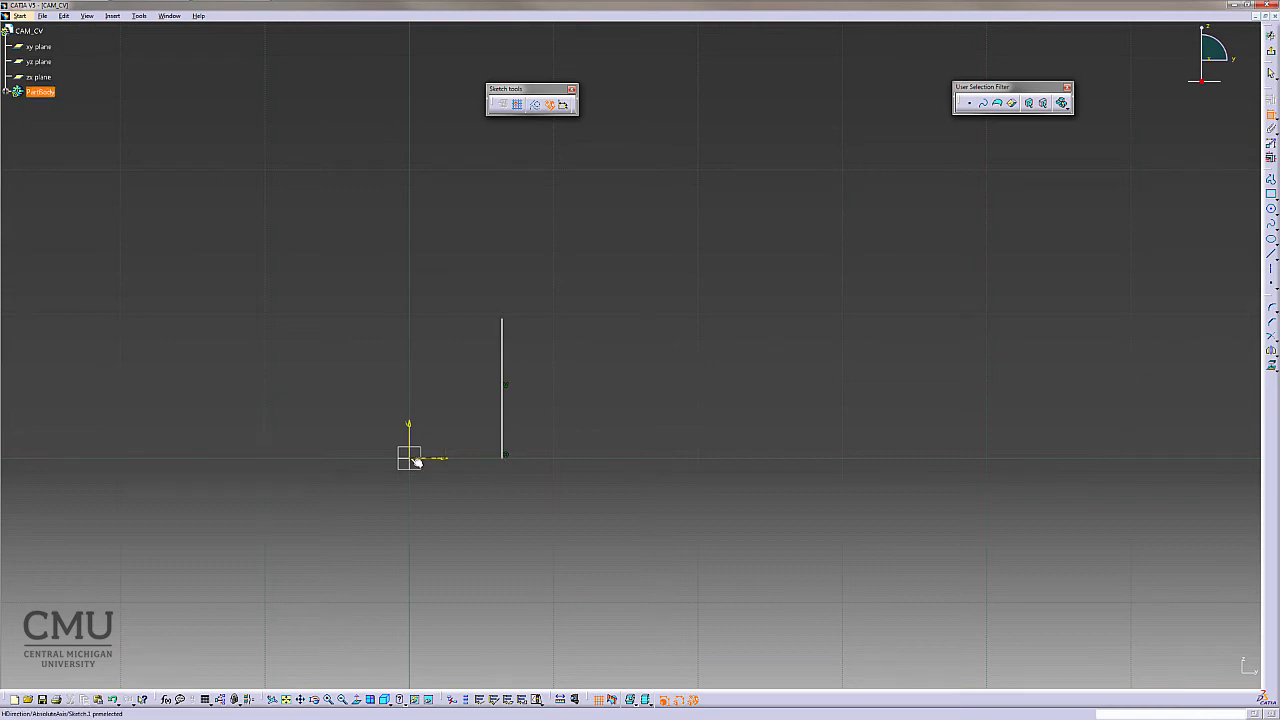
left_click(414, 457)
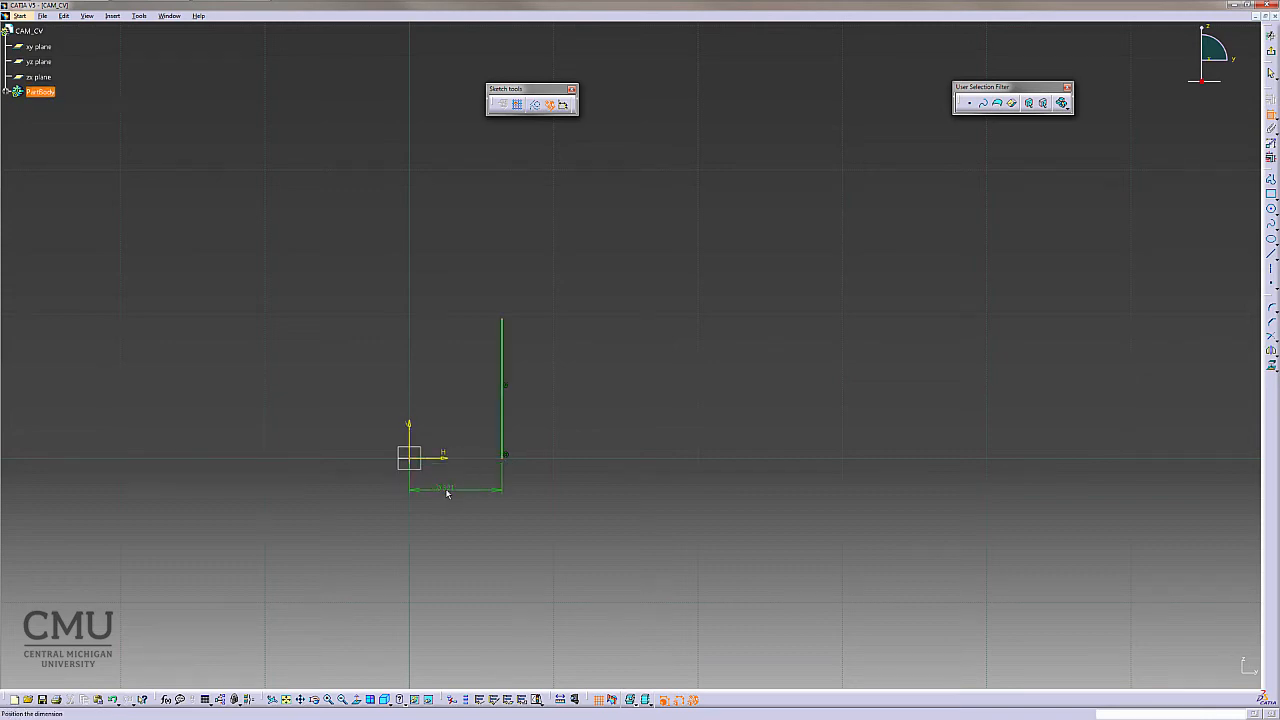
left_click(457, 487)
double_click(450, 478)
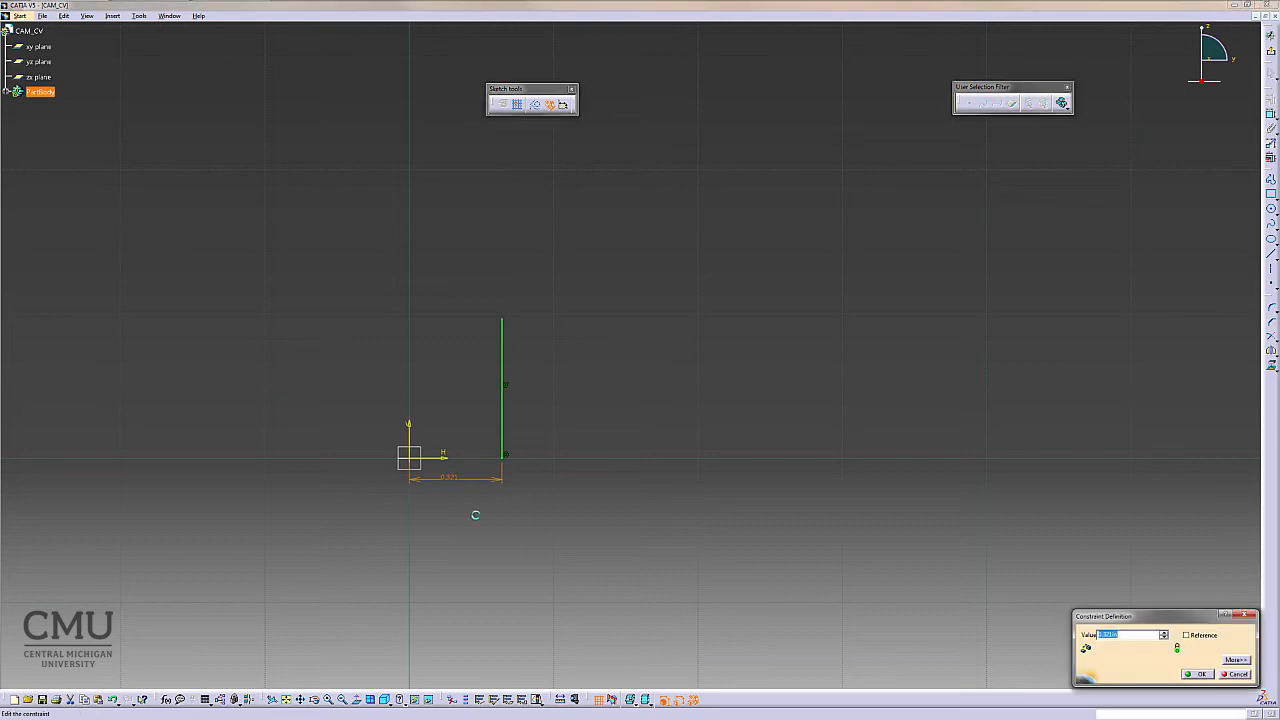
type("0")
key("Return")
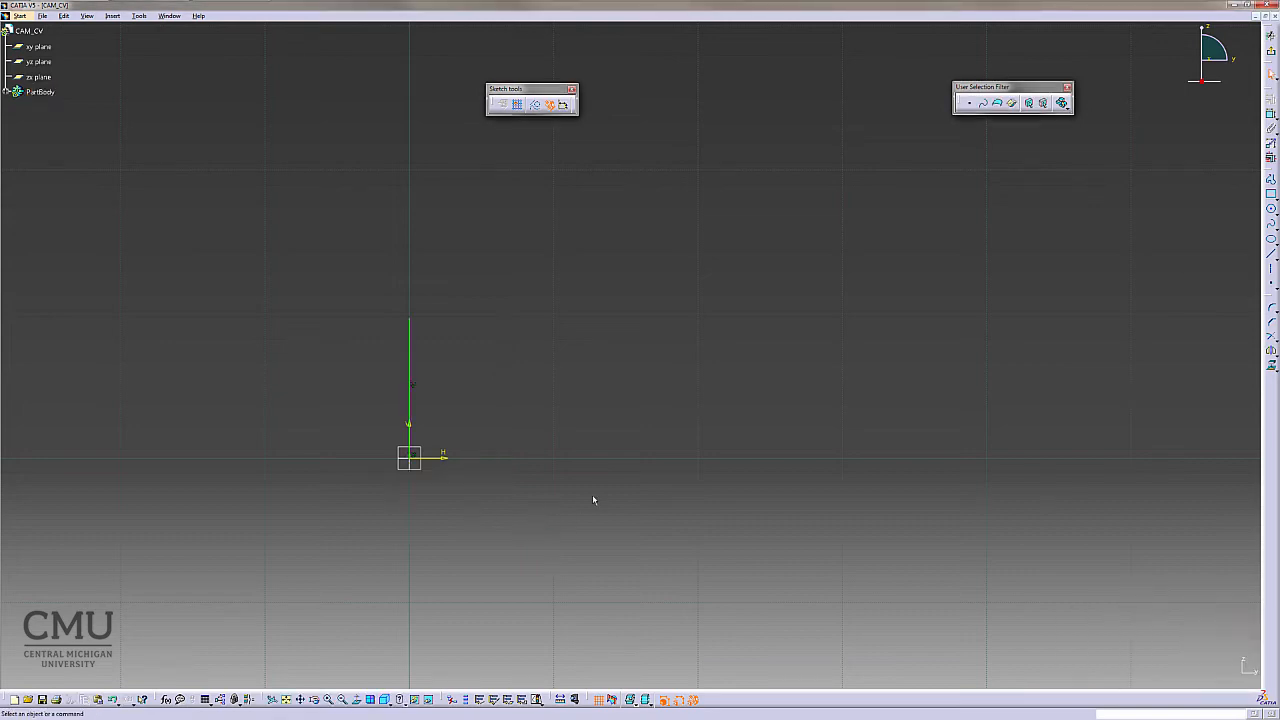
- Dimension the vertical line's length and set it to 0.5 in
left_click(1271, 117)
left_click(413, 368)
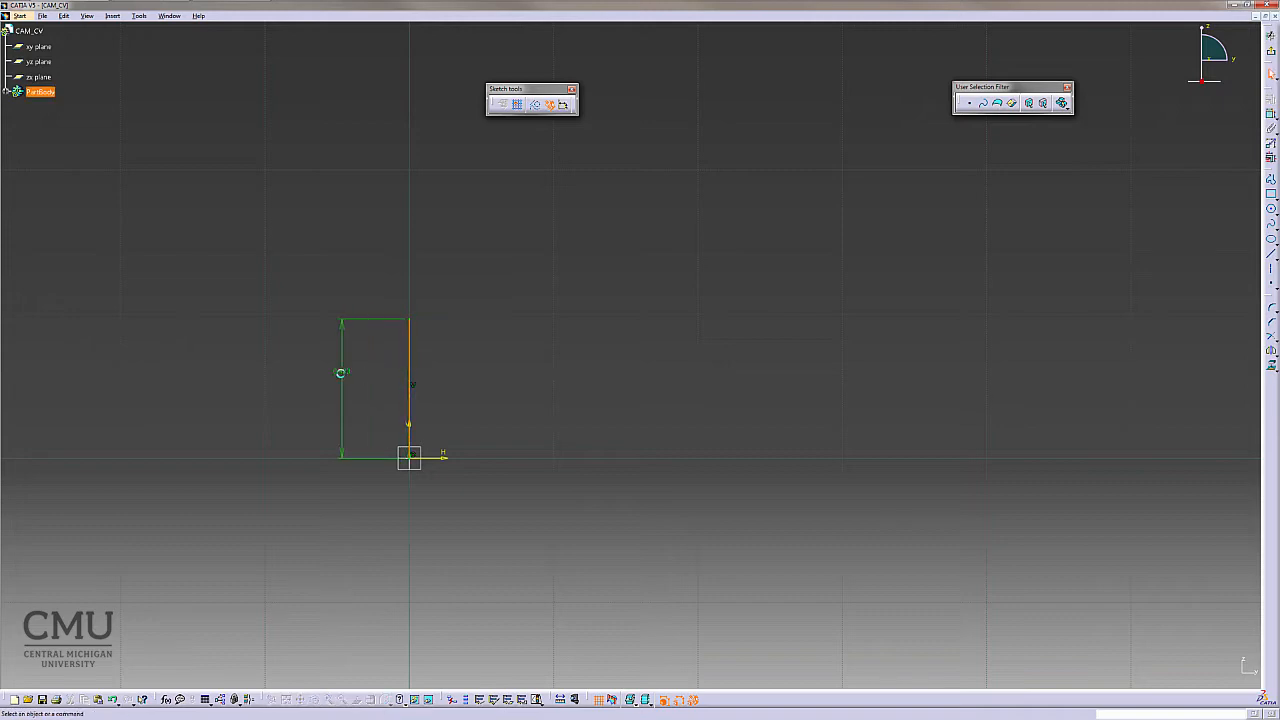
left_click(338, 398)
double_click(349, 371)
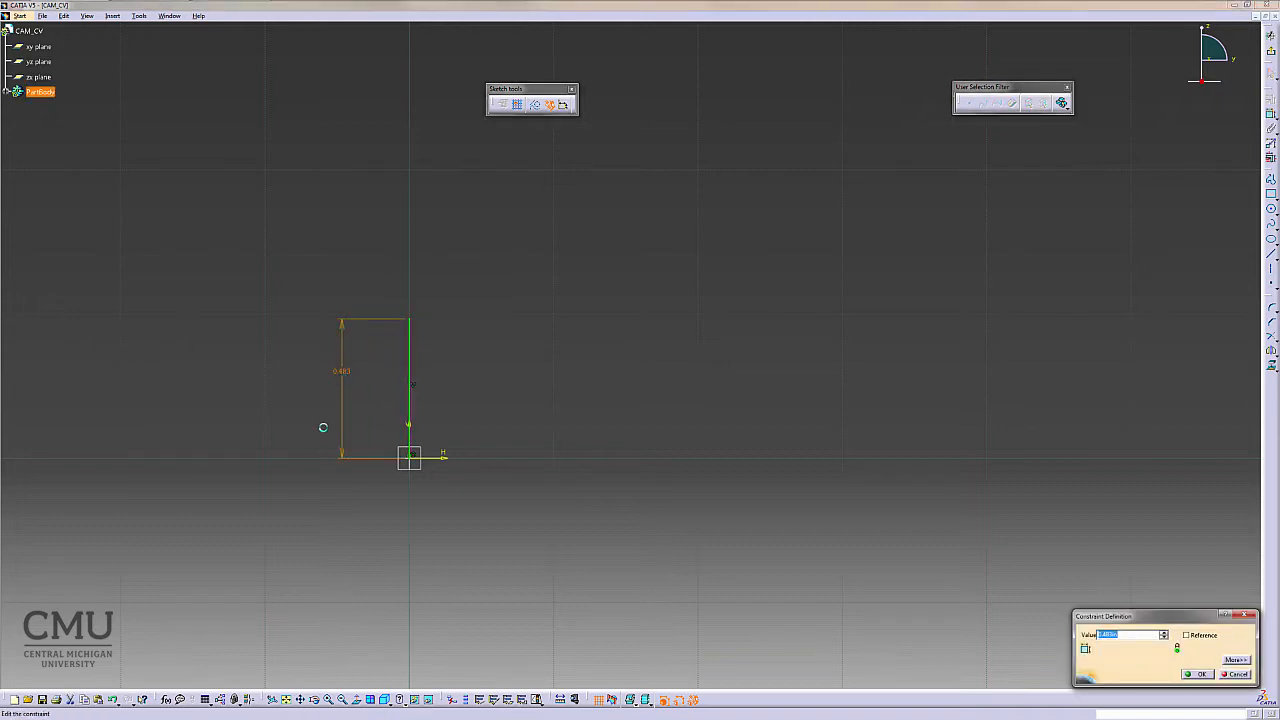
key("BackSpace")
key("Return")
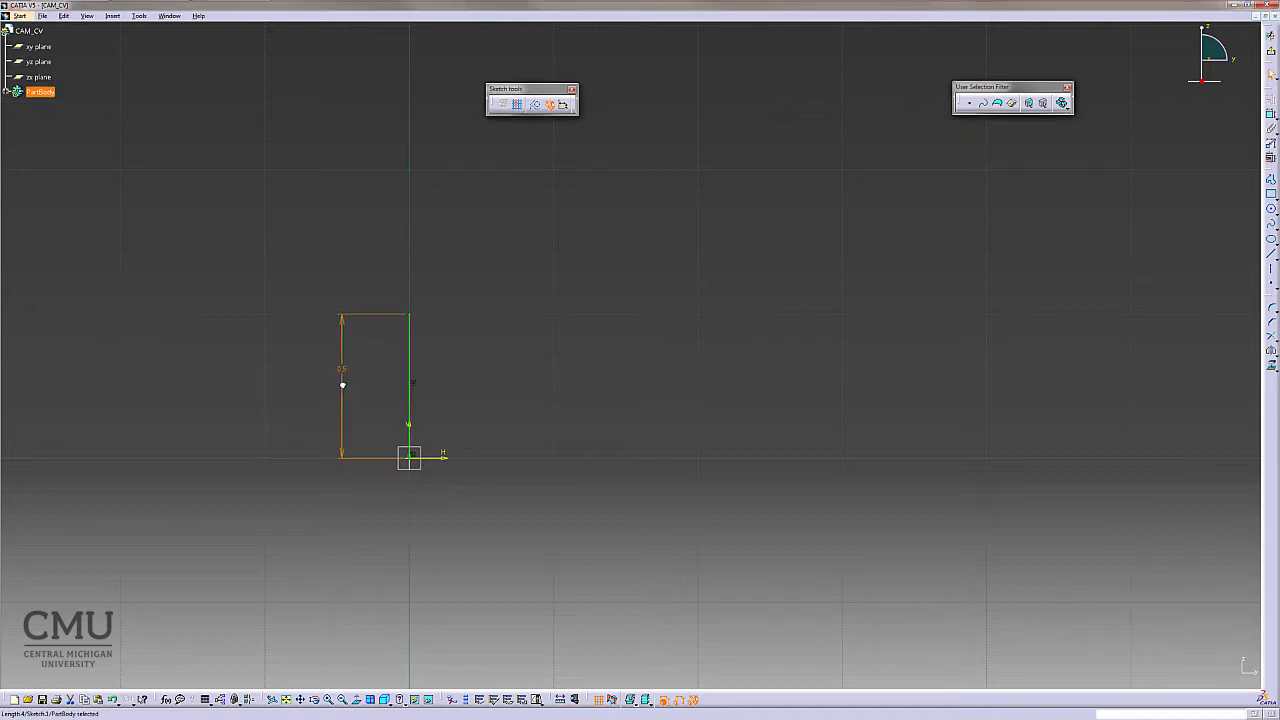
left_click(279, 541)
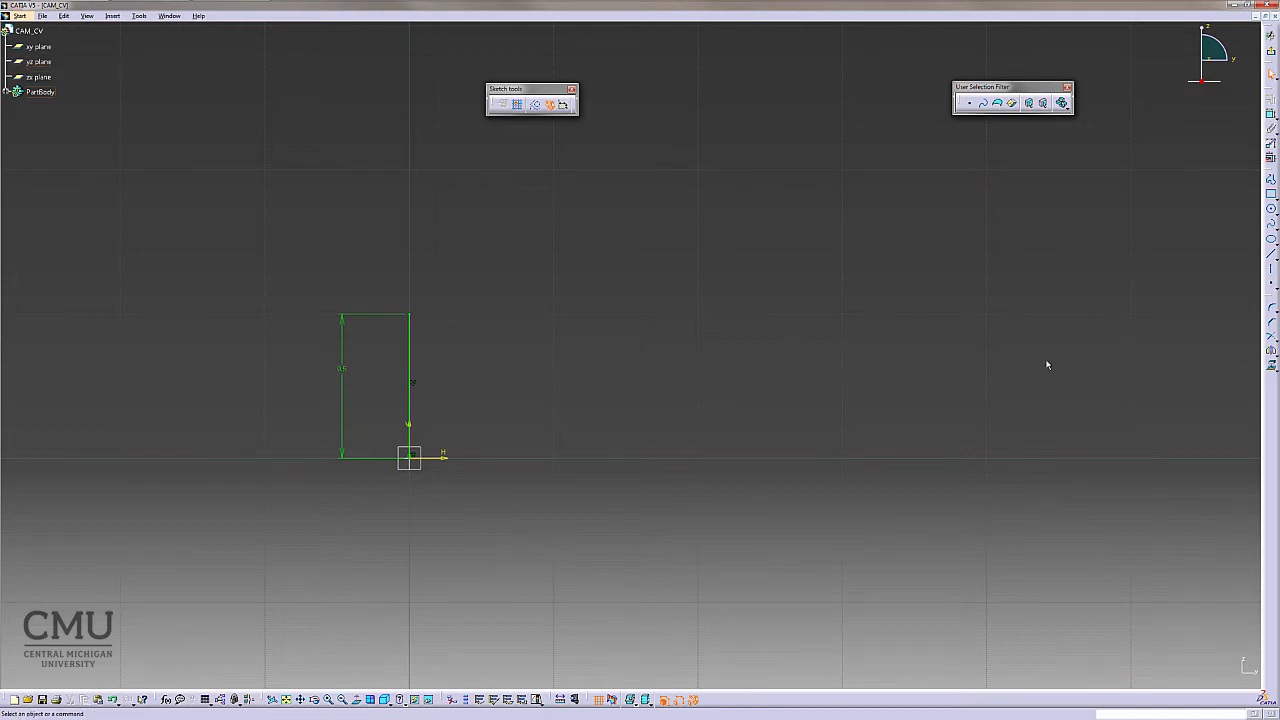
- Draw a horizontal line from the origin along the H axis, about 3 in long
left_click(1271, 255)
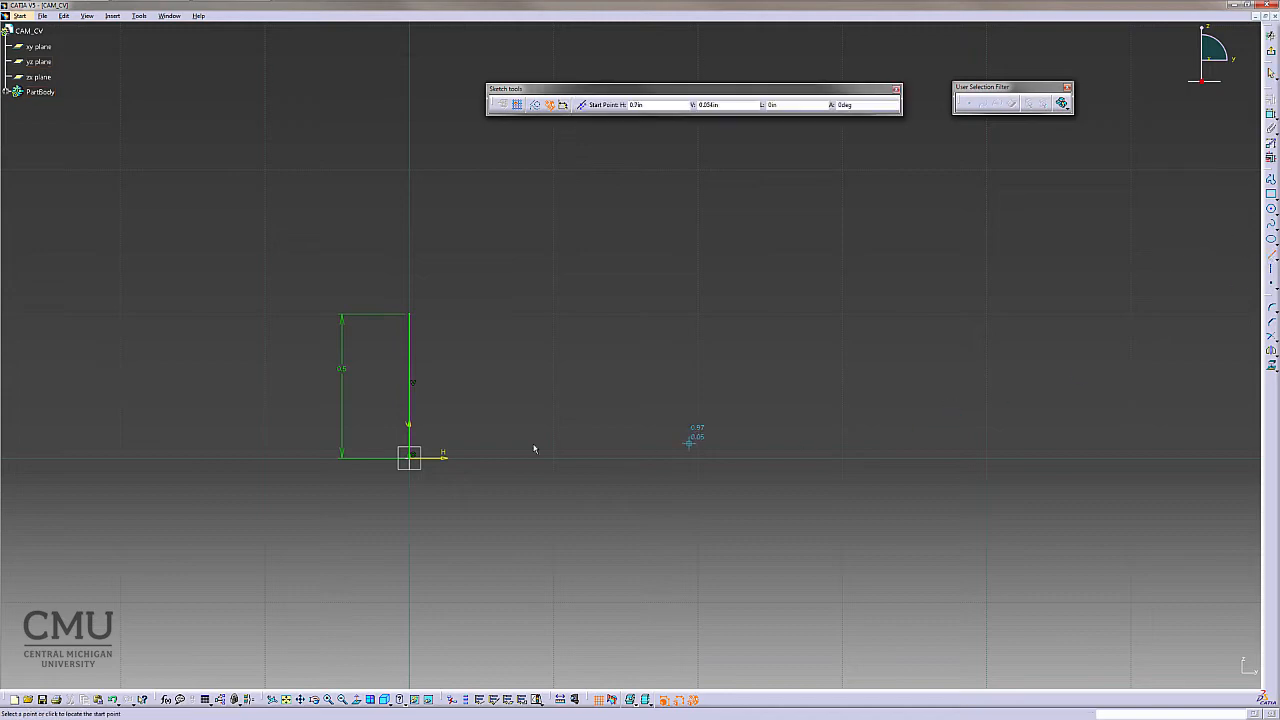
left_click(411, 457)
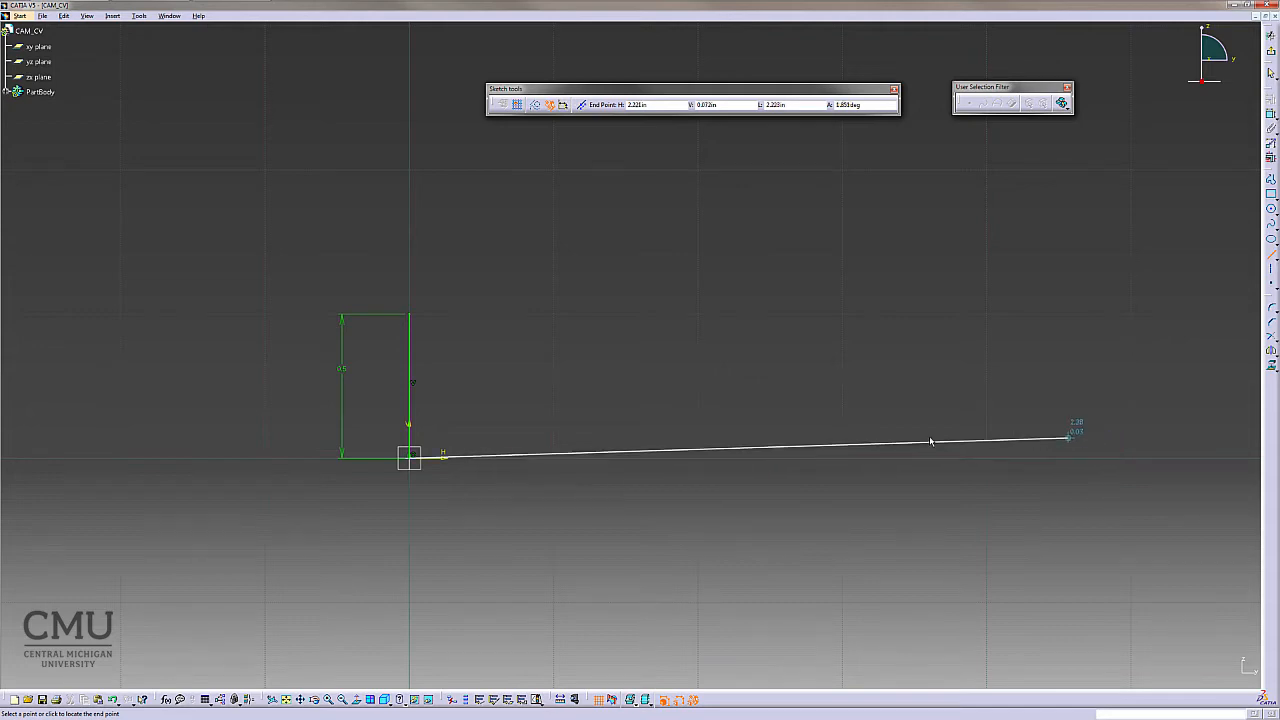
mouse_move(968, 438)
middle_mouse_down()
mouse_move(817, 446)
mouse_move(912, 428)
mouse_move(935, 471)
mouse_move(1009, 468)
middle_mouse_up()
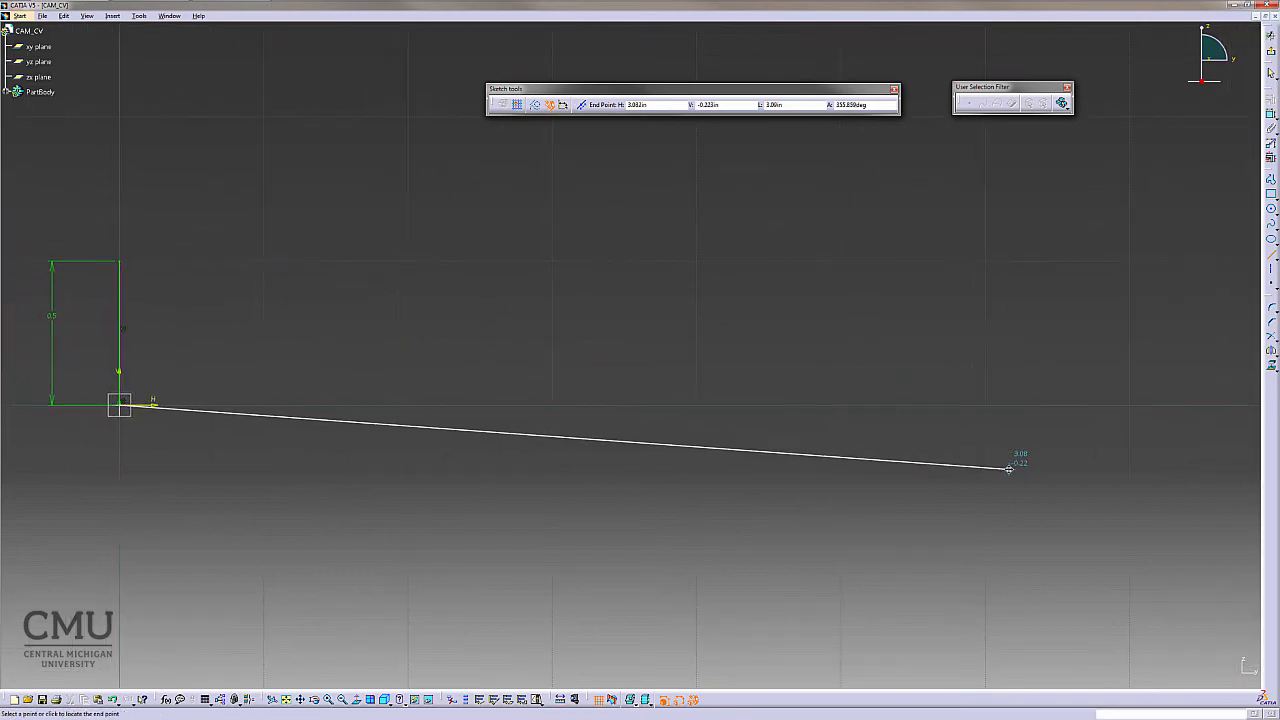
left_click(985, 406)
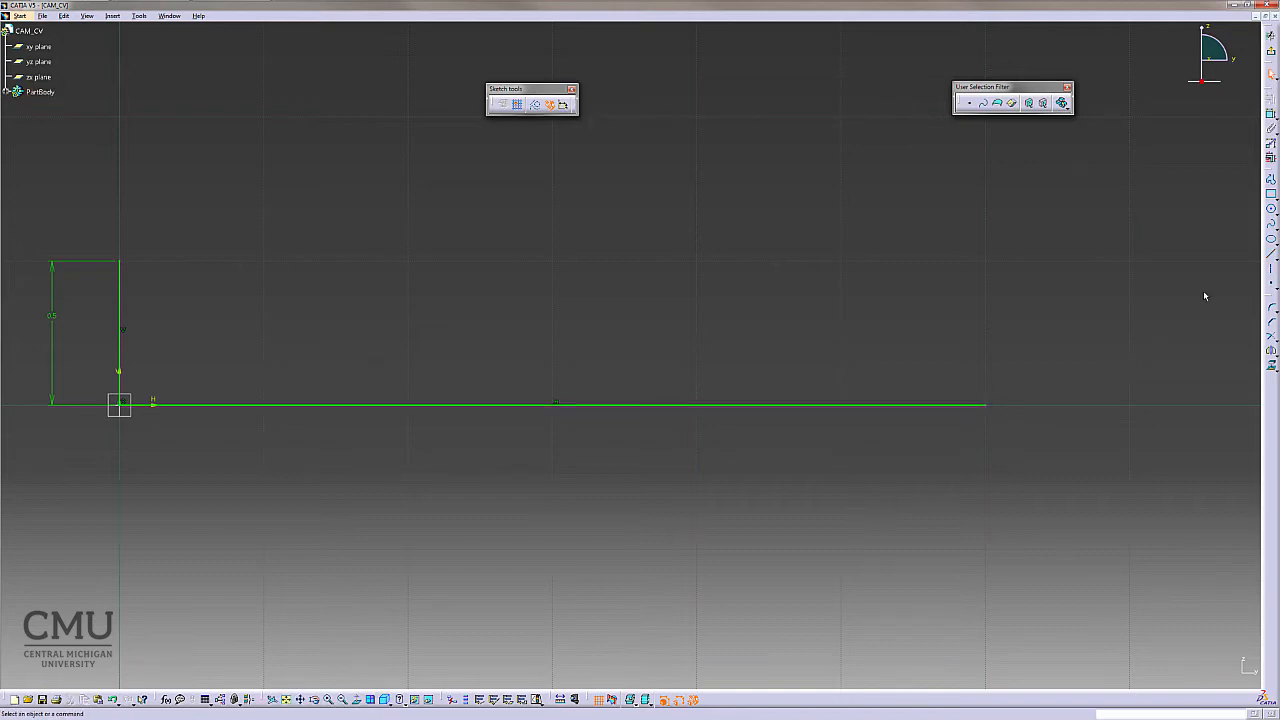
- Dimension the horizontal line's length and confirm the value
left_click(1271, 157)
left_click(588, 407)
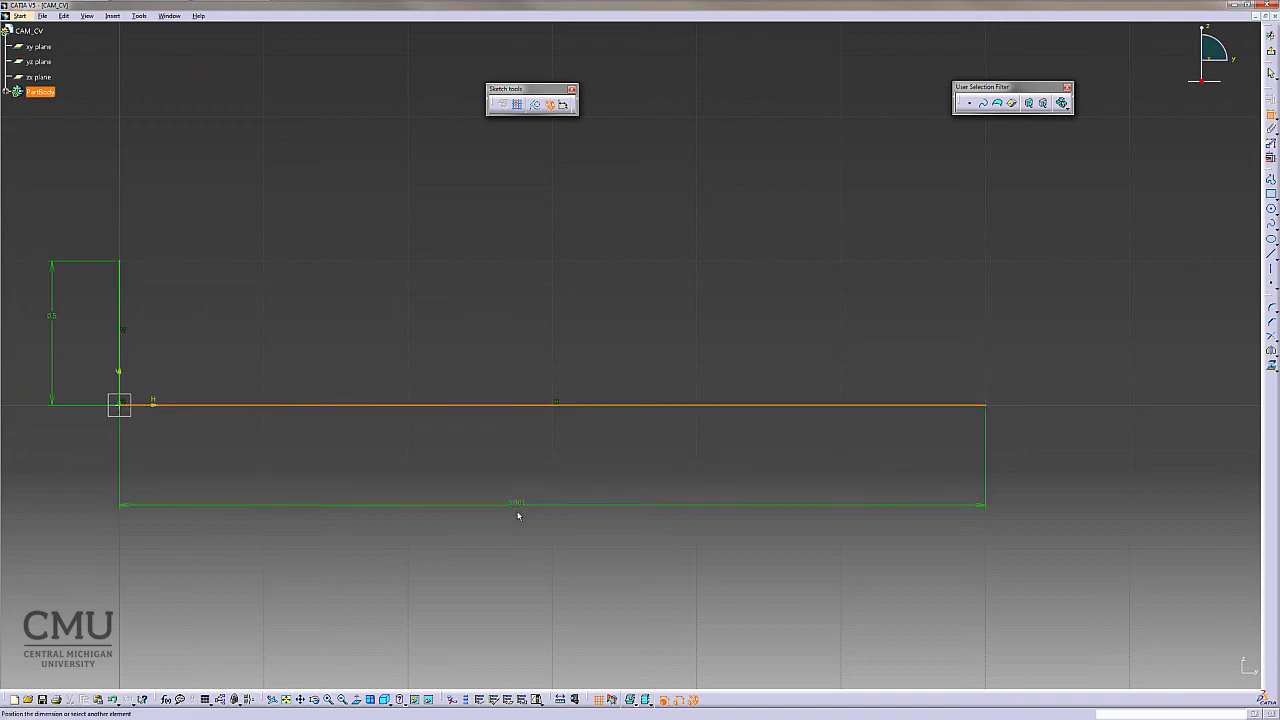
left_click(523, 591)
double_click(522, 590)
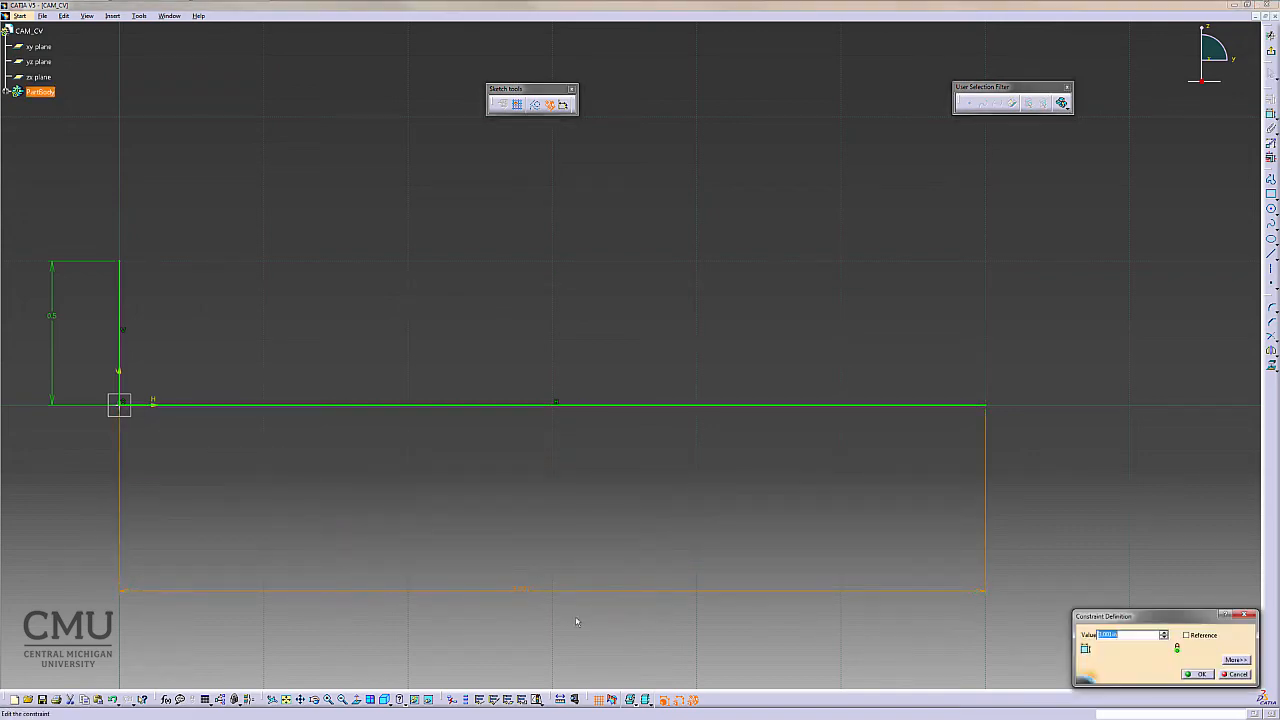
key("Return")
left_click(595, 635)
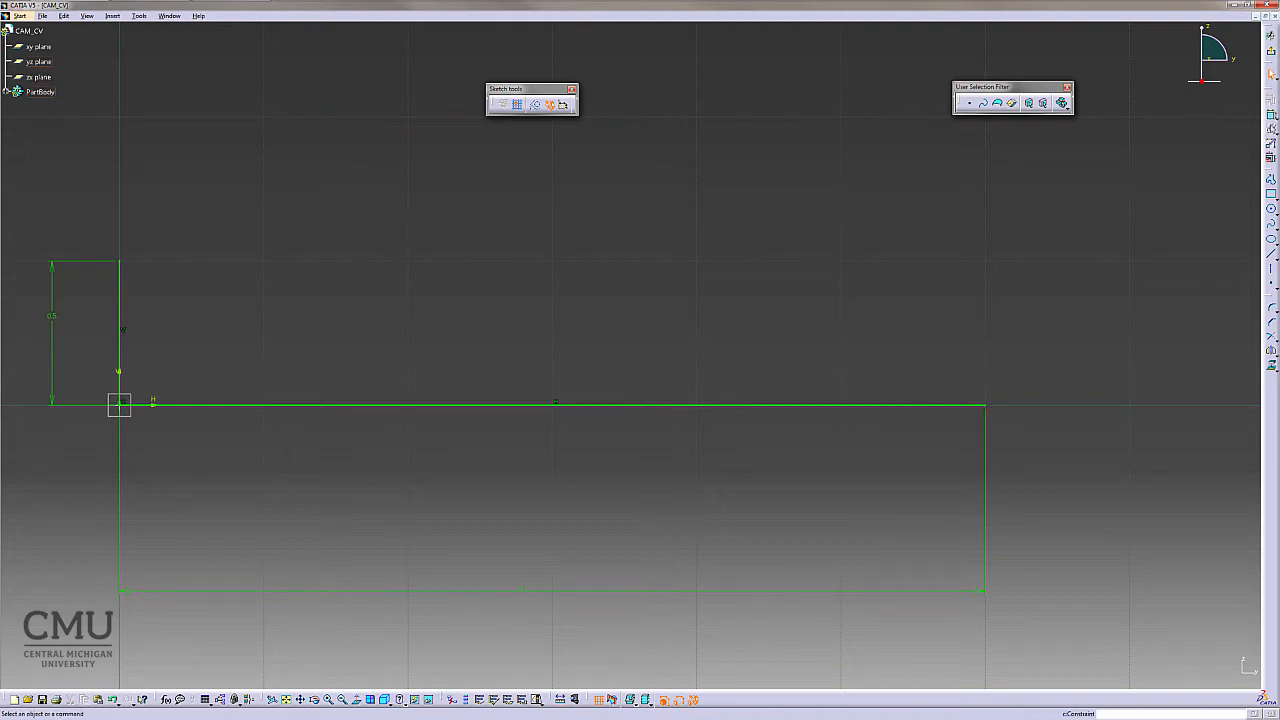
- Draw a vertical line up from the horizontal line at about 1.5 in, roughly 0.49 in tall
middle_click_drag(668, 508, 726, 503)
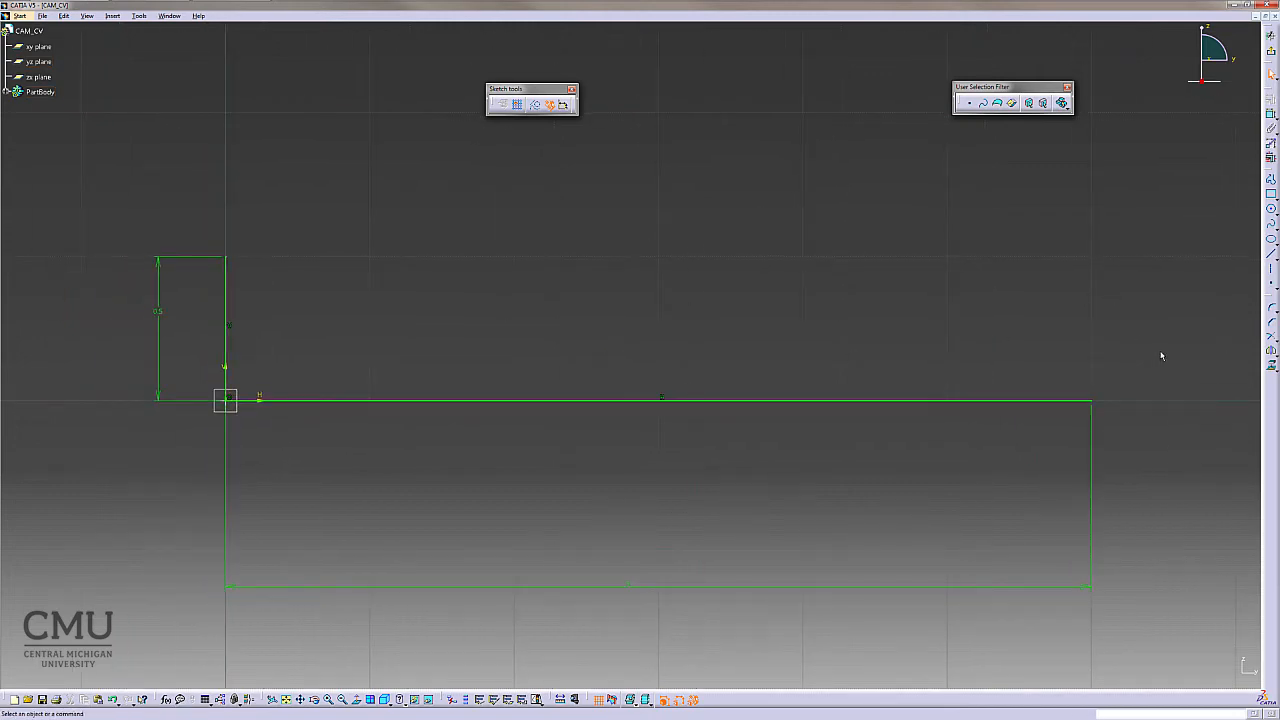
left_click(1271, 254)
left_click(1271, 254)
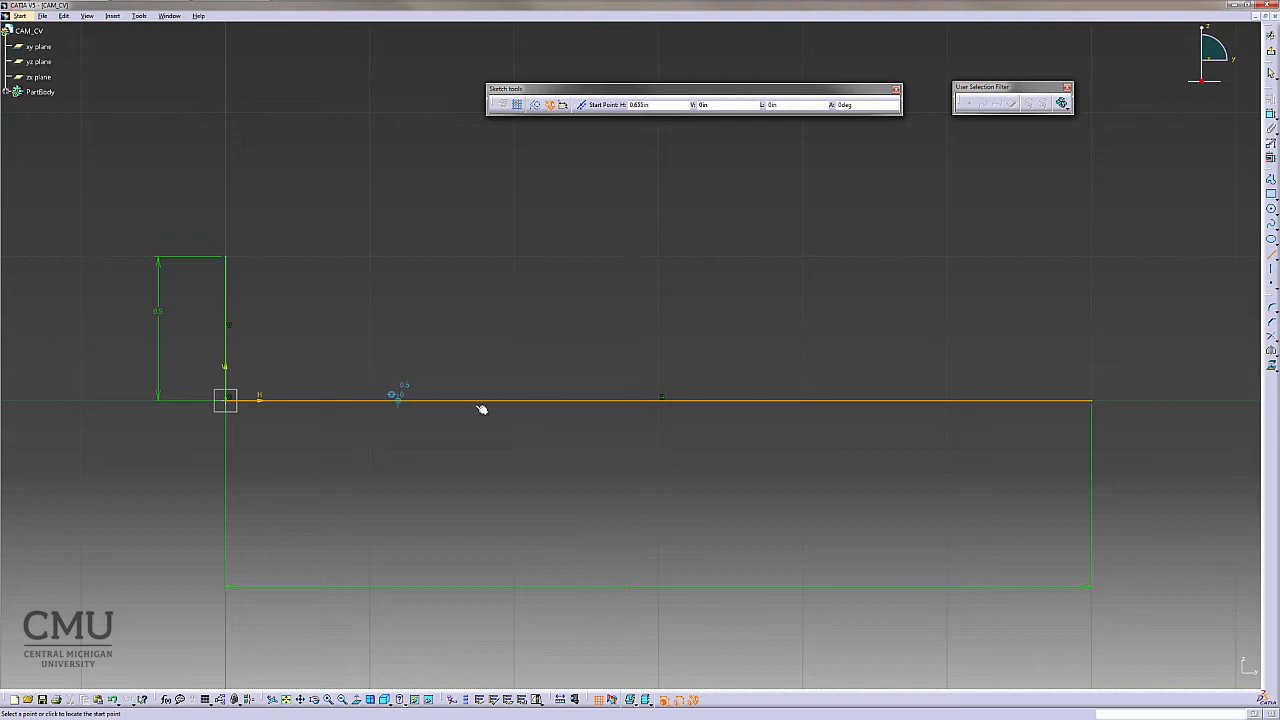
left_click(659, 399)
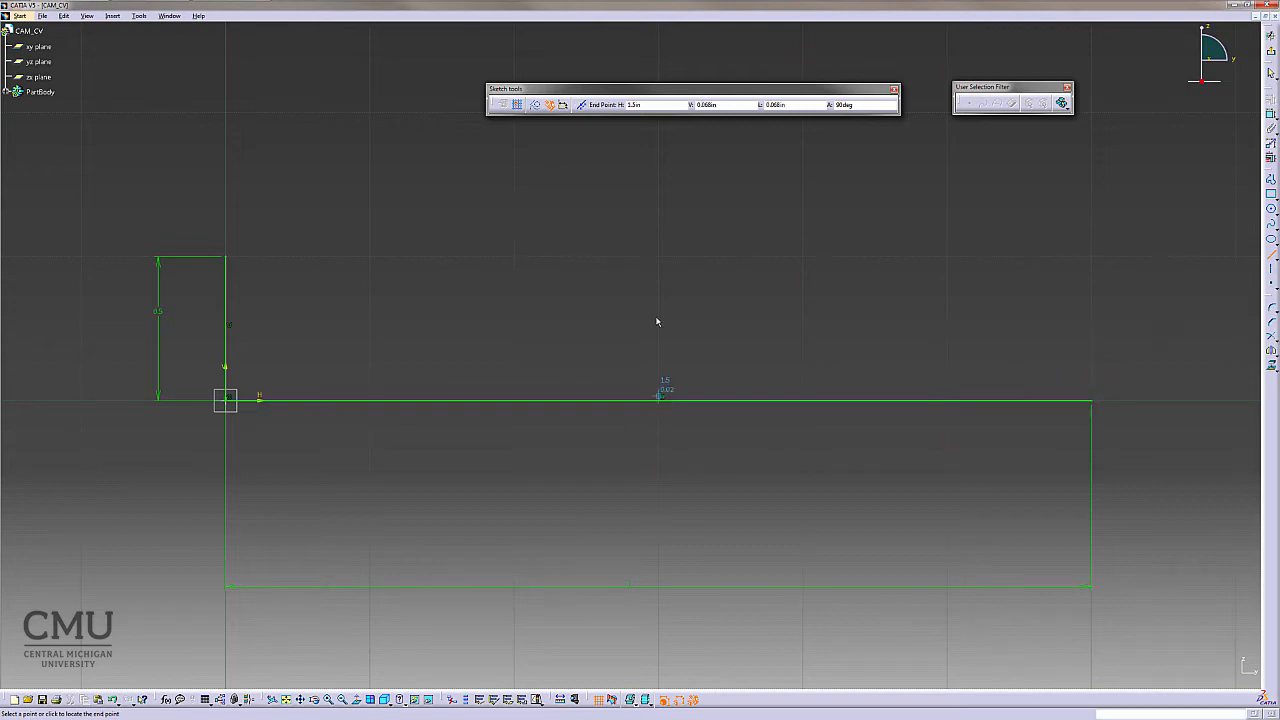
left_click(658, 257)
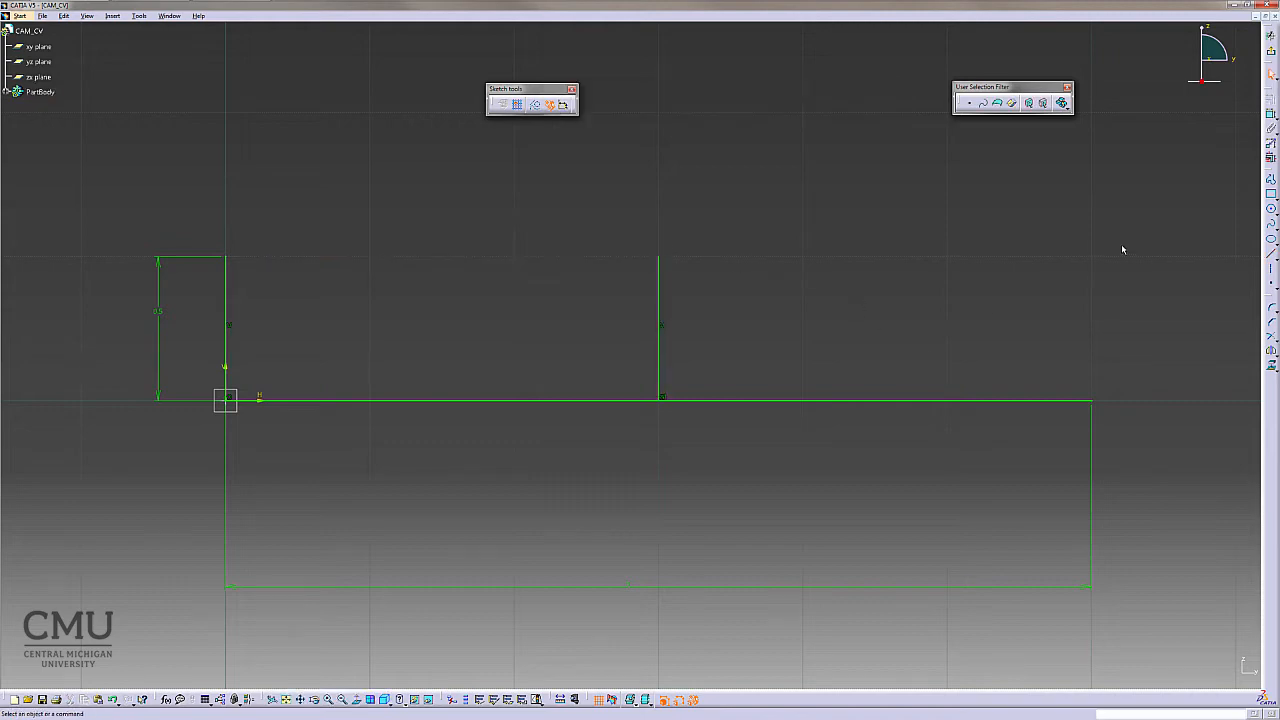
- Draw a vertical line up from the horizontal line at about 2 in, roughly 0.5 in tall
left_click(1270, 254)
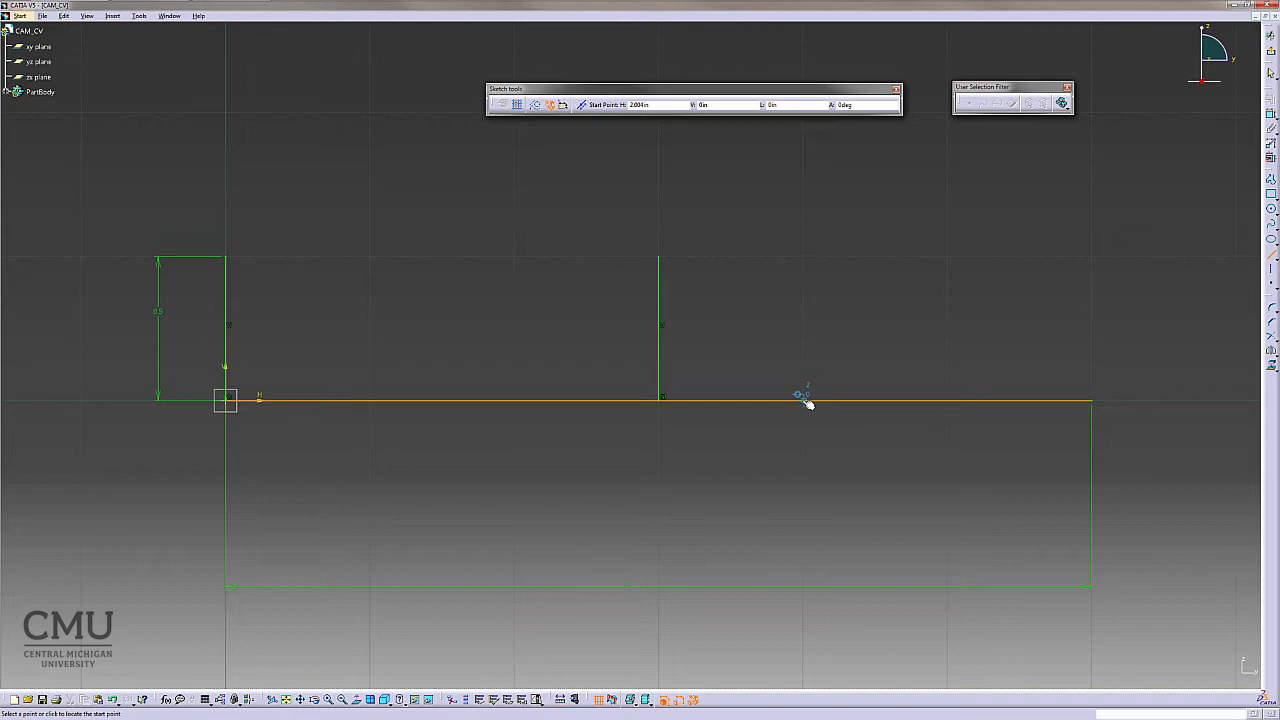
left_click(804, 400)
left_click(801, 257)
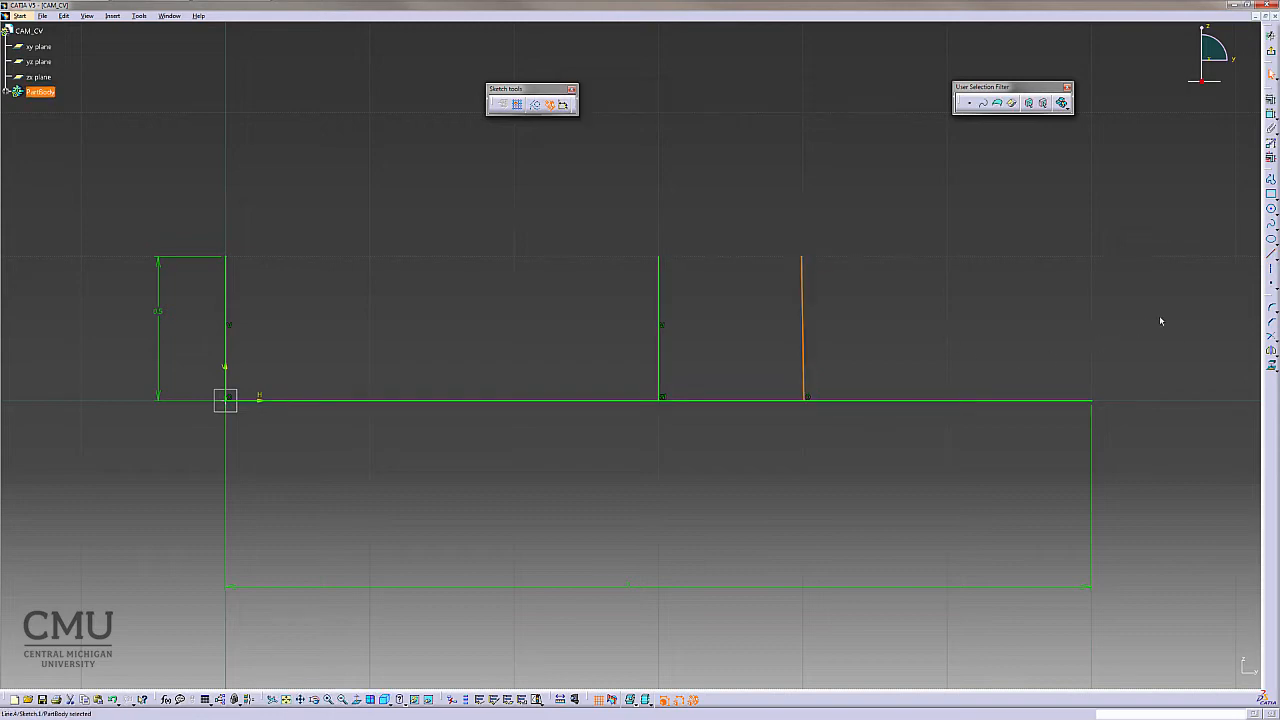
- Draw a vertical line up from the horizontal line at about 2.5 in, 0.5 in tall
left_click(1270, 255)
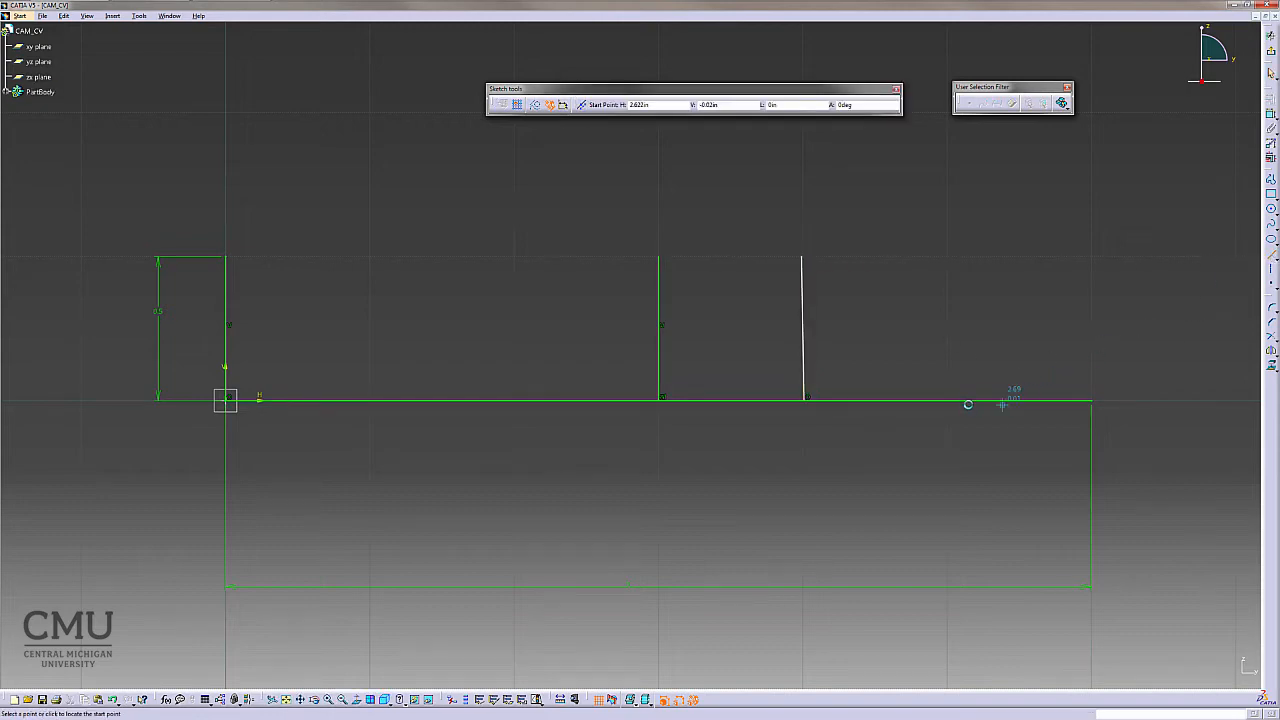
left_click(948, 400)
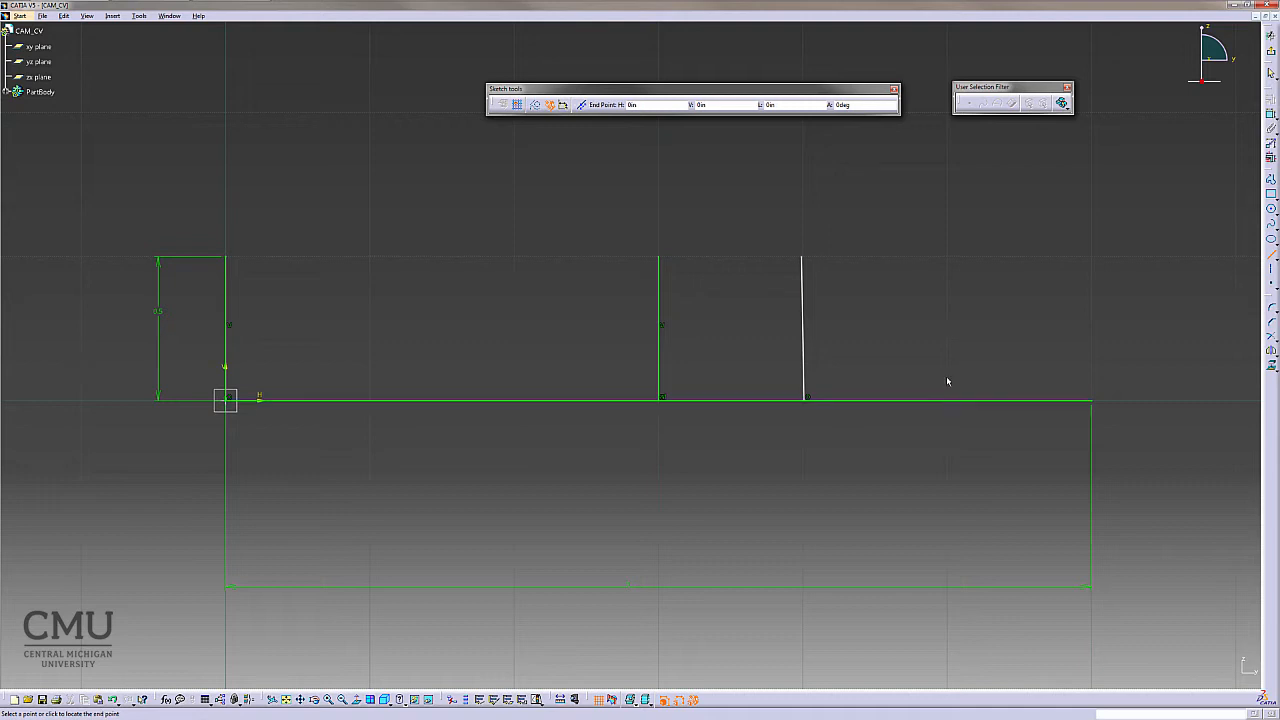
left_click(948, 258)
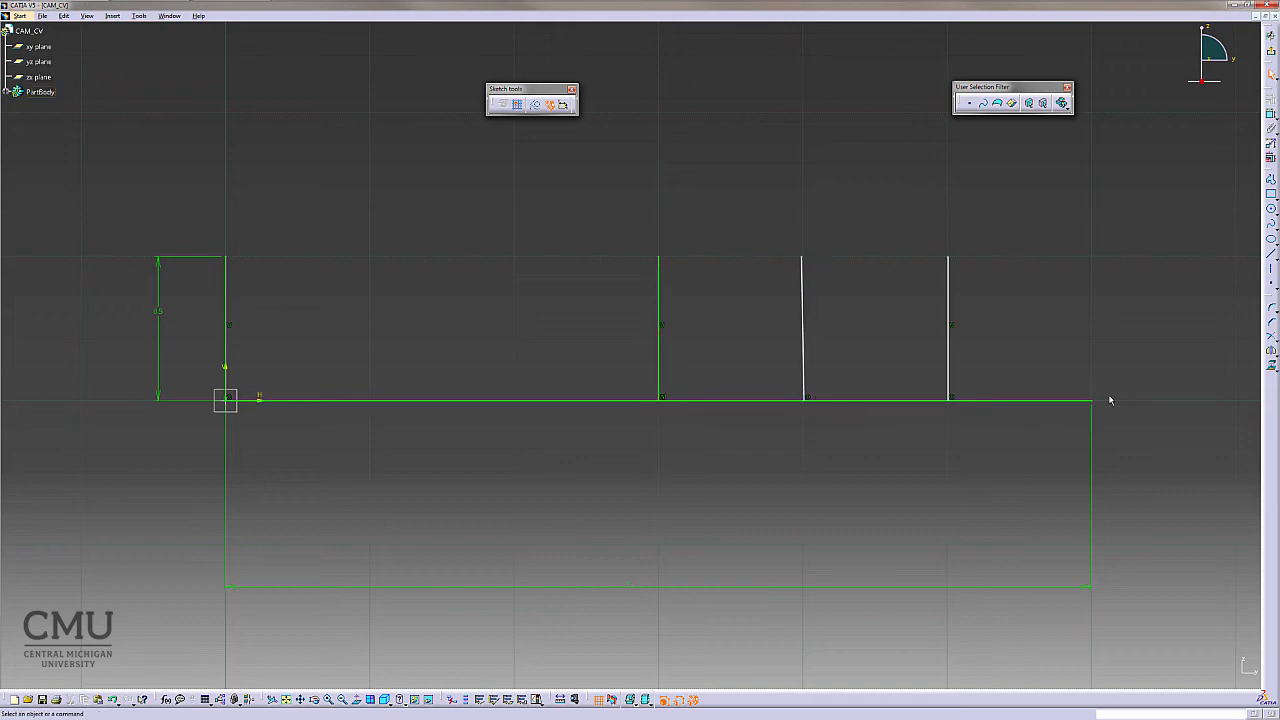
- Draw a line up from the right end of the horizontal line to a height of about 0.5 in
left_click(1271, 254)
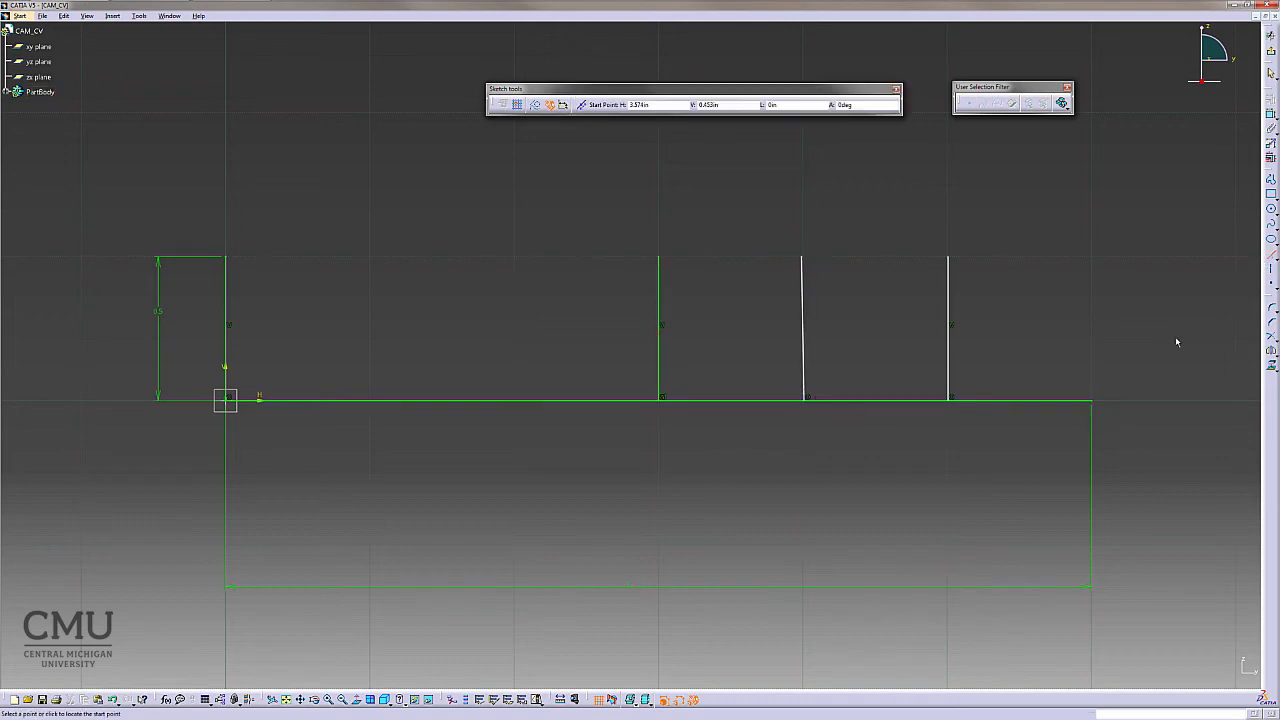
left_click(1096, 404)
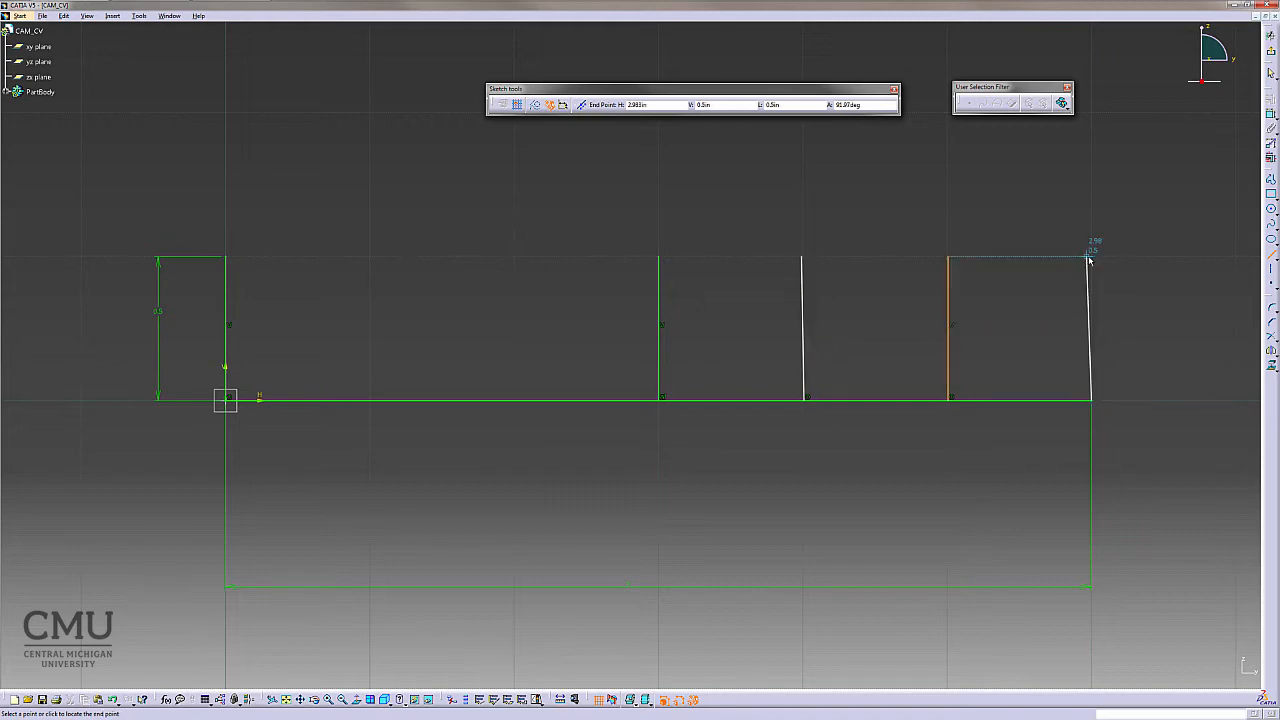
left_click(1090, 258)
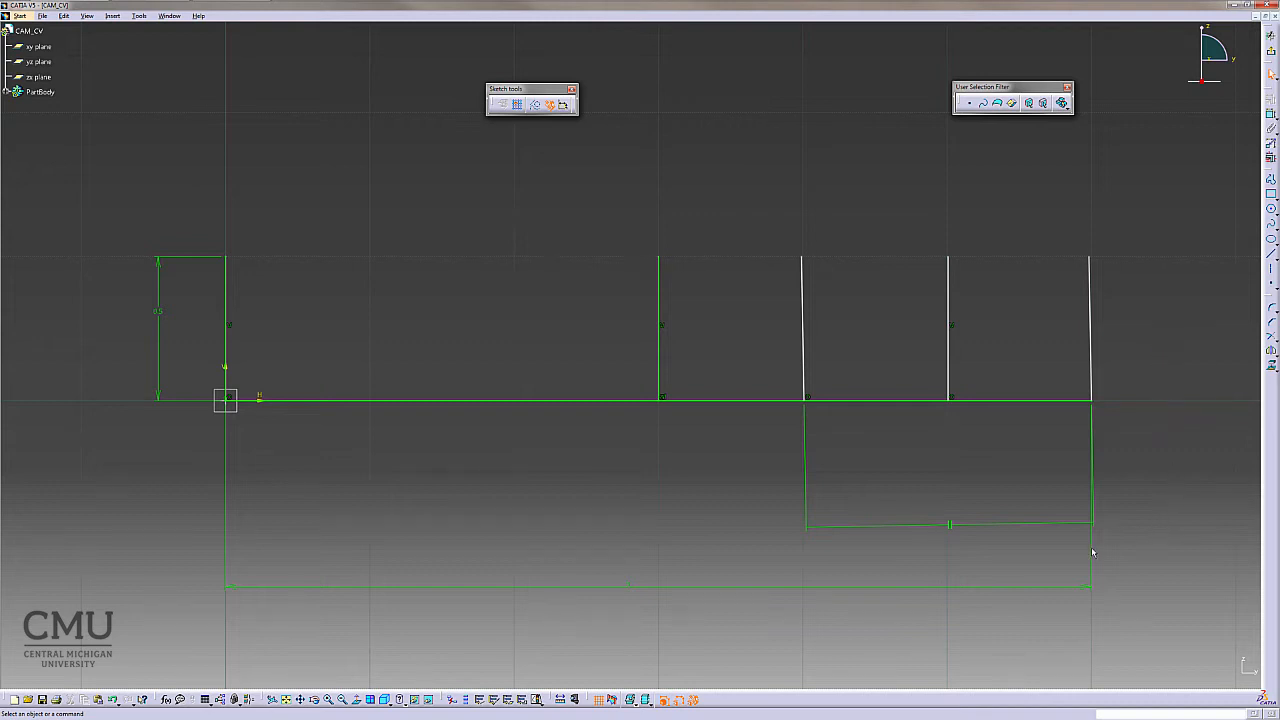
- Apply a Vertical constraint to the new line at about 2 in and the right-end line
right_click(804, 315)
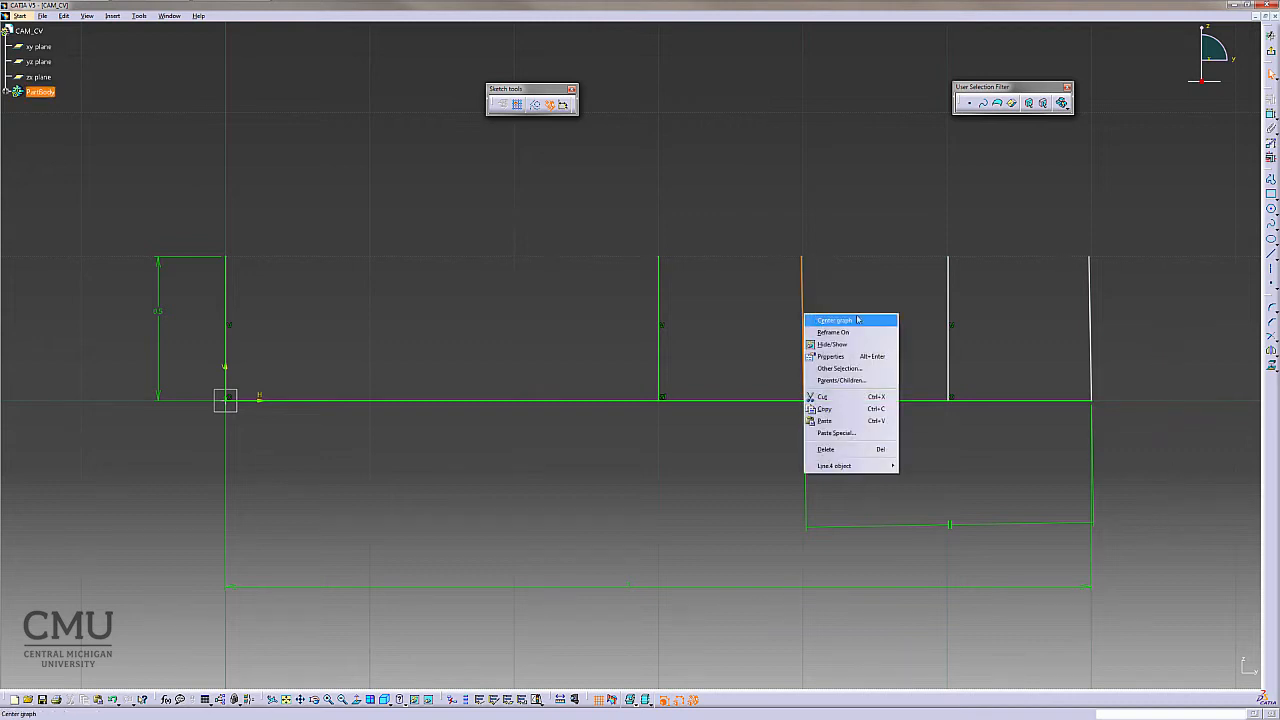
left_click(1187, 213)
left_click(1270, 100)
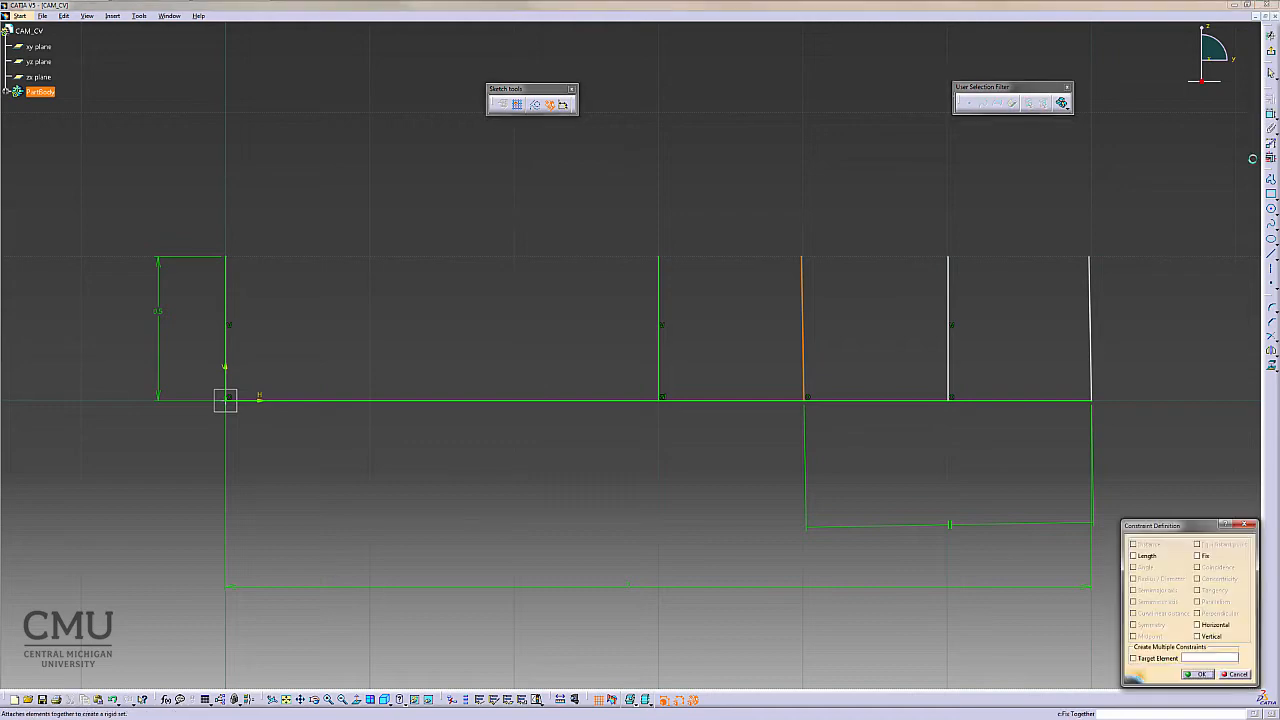
left_click(1210, 636)
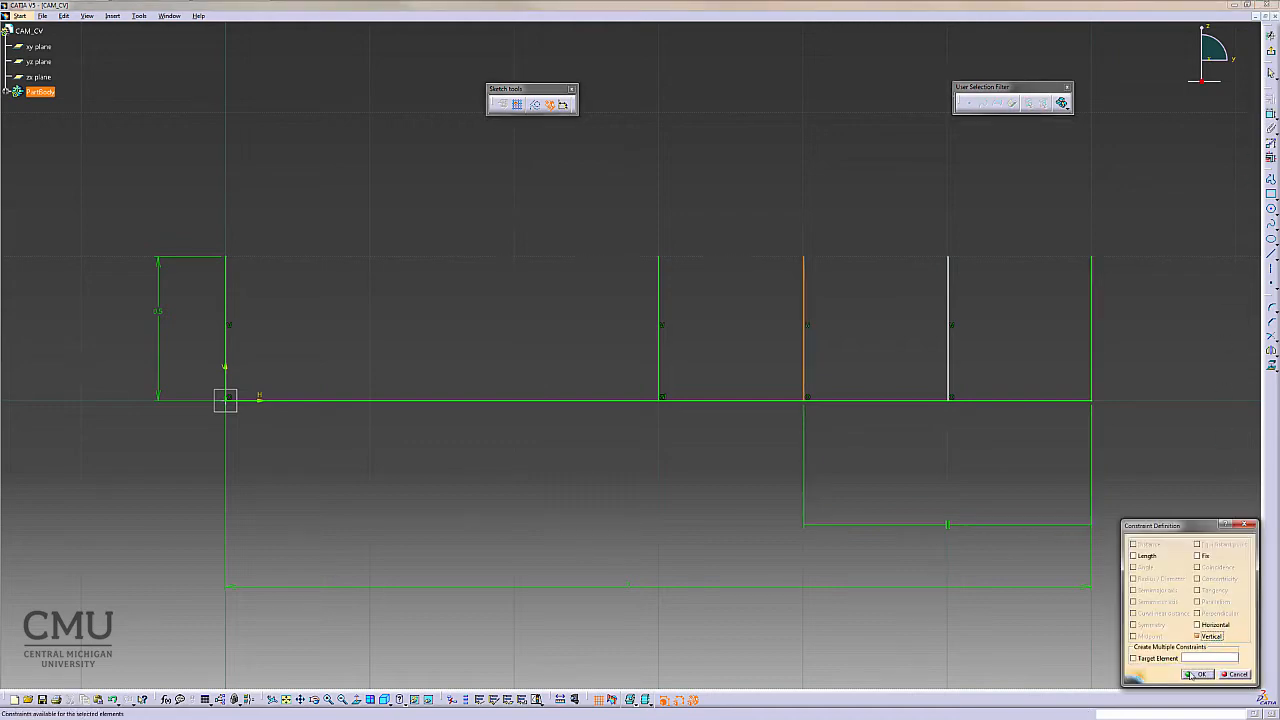
left_click(1196, 674)
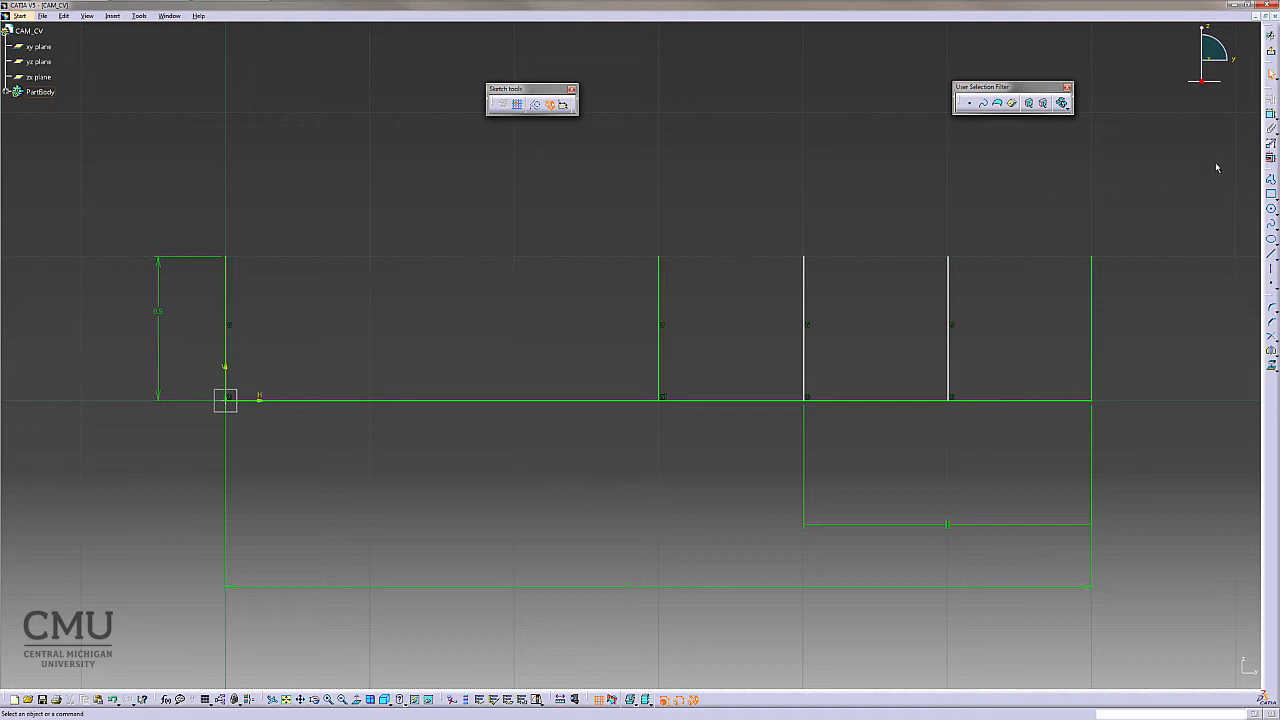
- Draw a vertical line up from the horizontal line at about 1 in, up to the 0.5 in height
left_click(1271, 254)
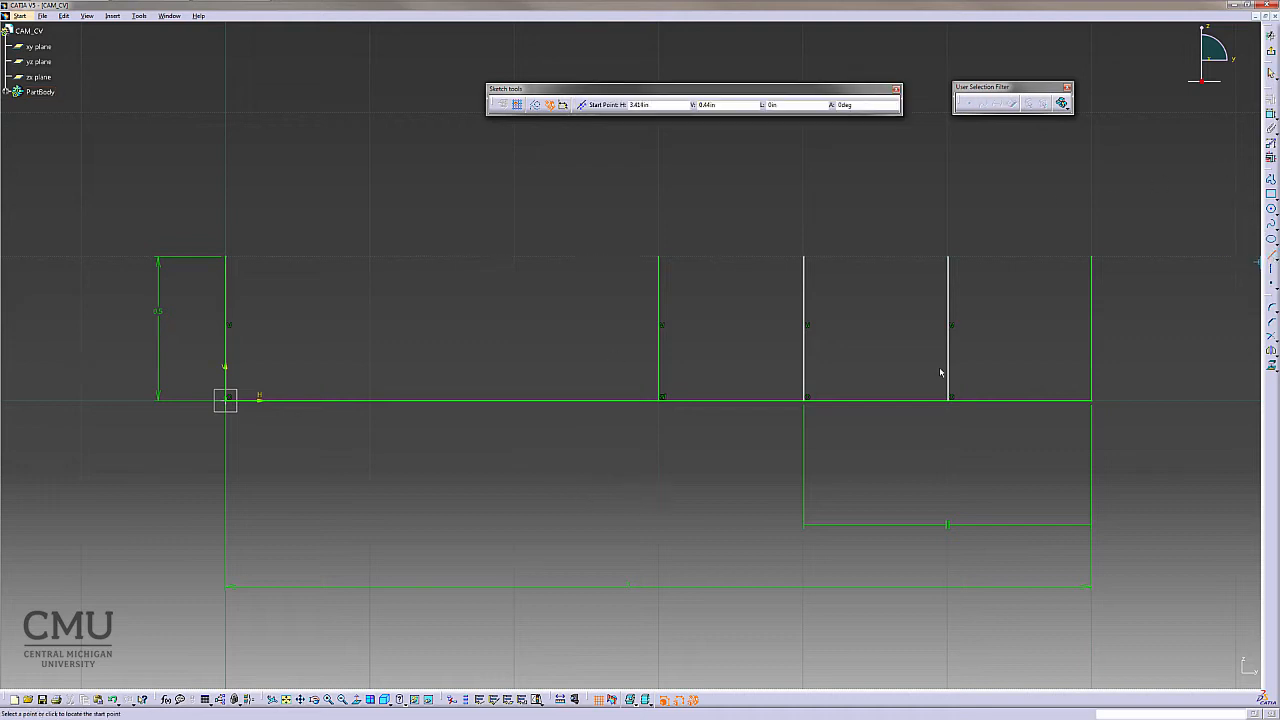
left_click(514, 400)
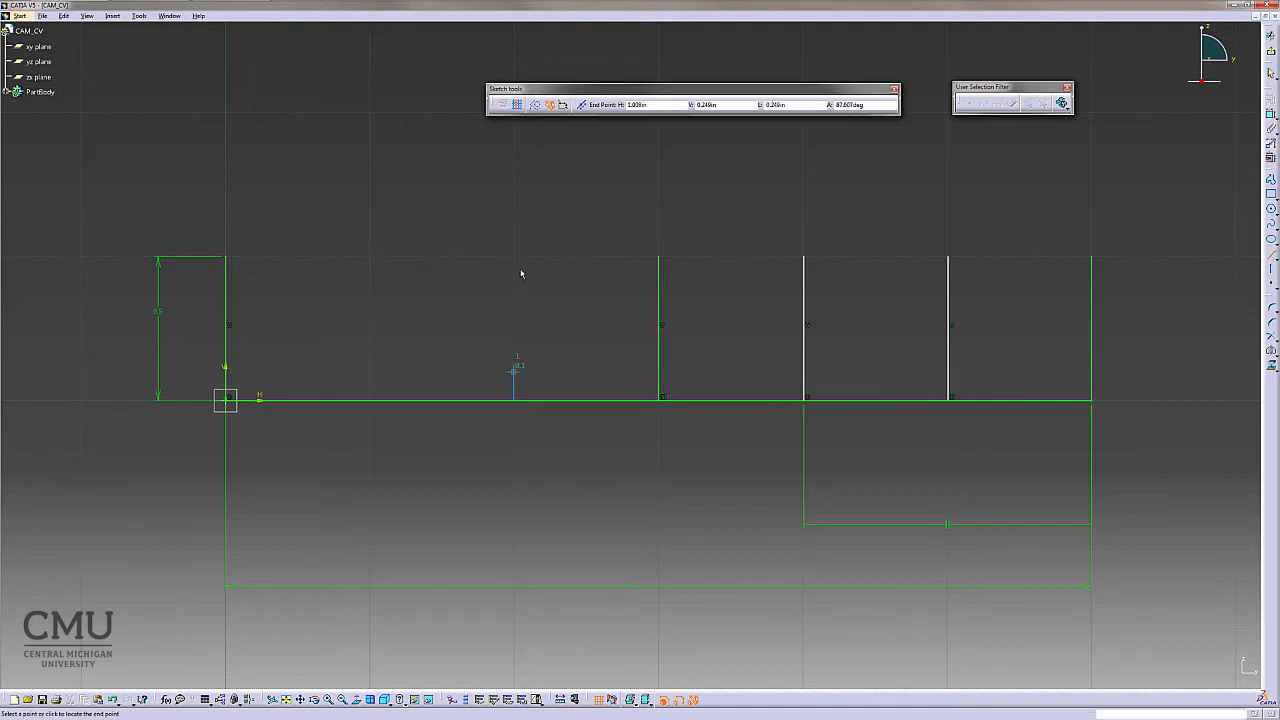
left_click(514, 257)
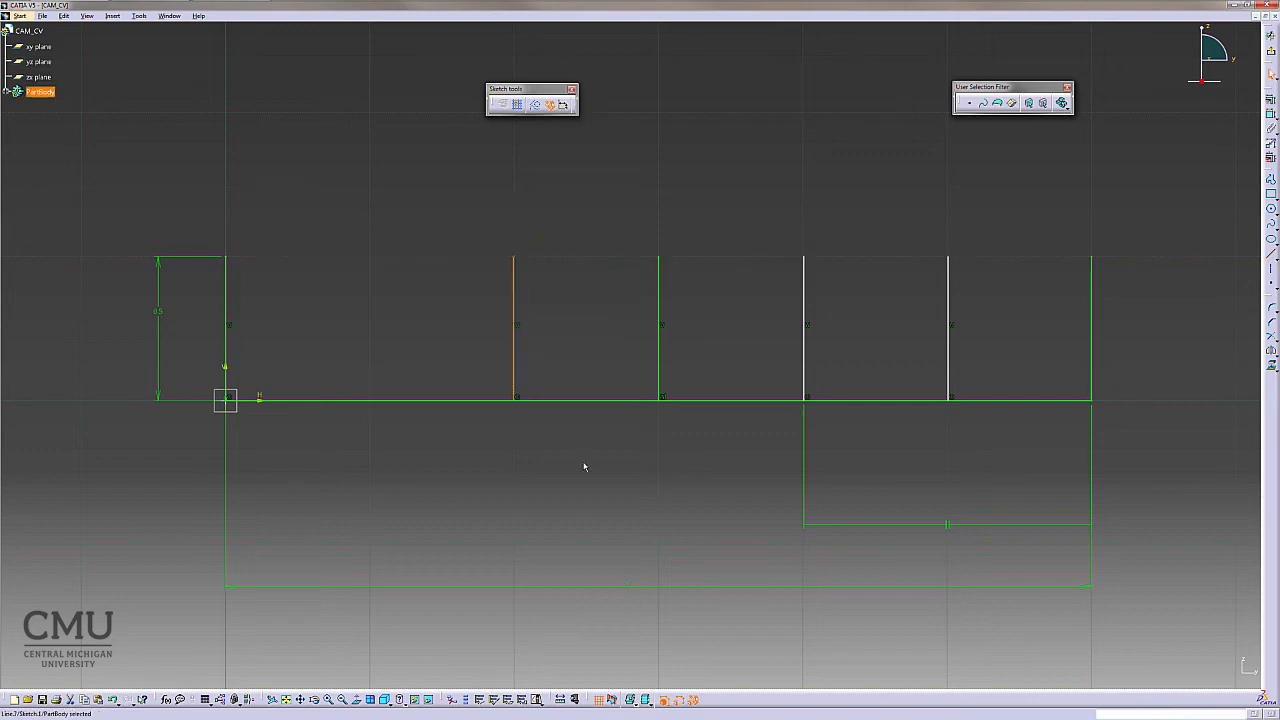
- Draw a vertical line up from the horizontal line at about 0.5 in, up to the 0.5 in height
left_click(1271, 254)
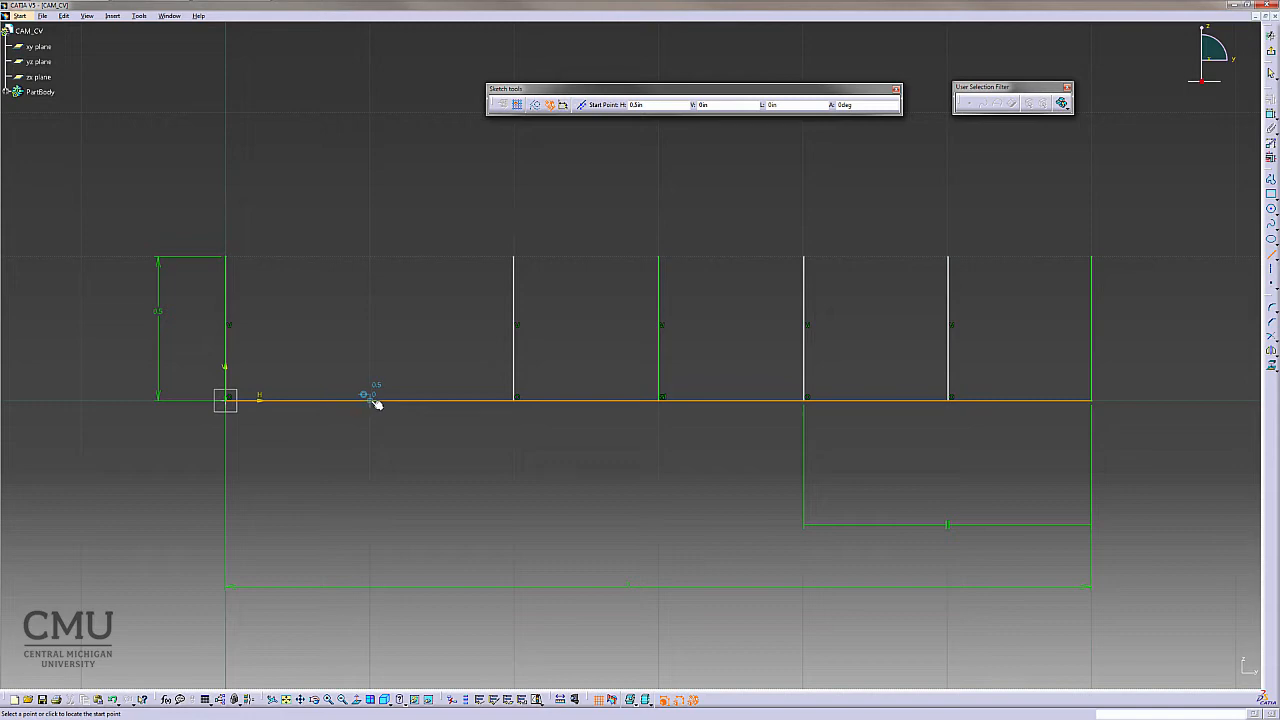
left_click(372, 400)
left_click(370, 257)
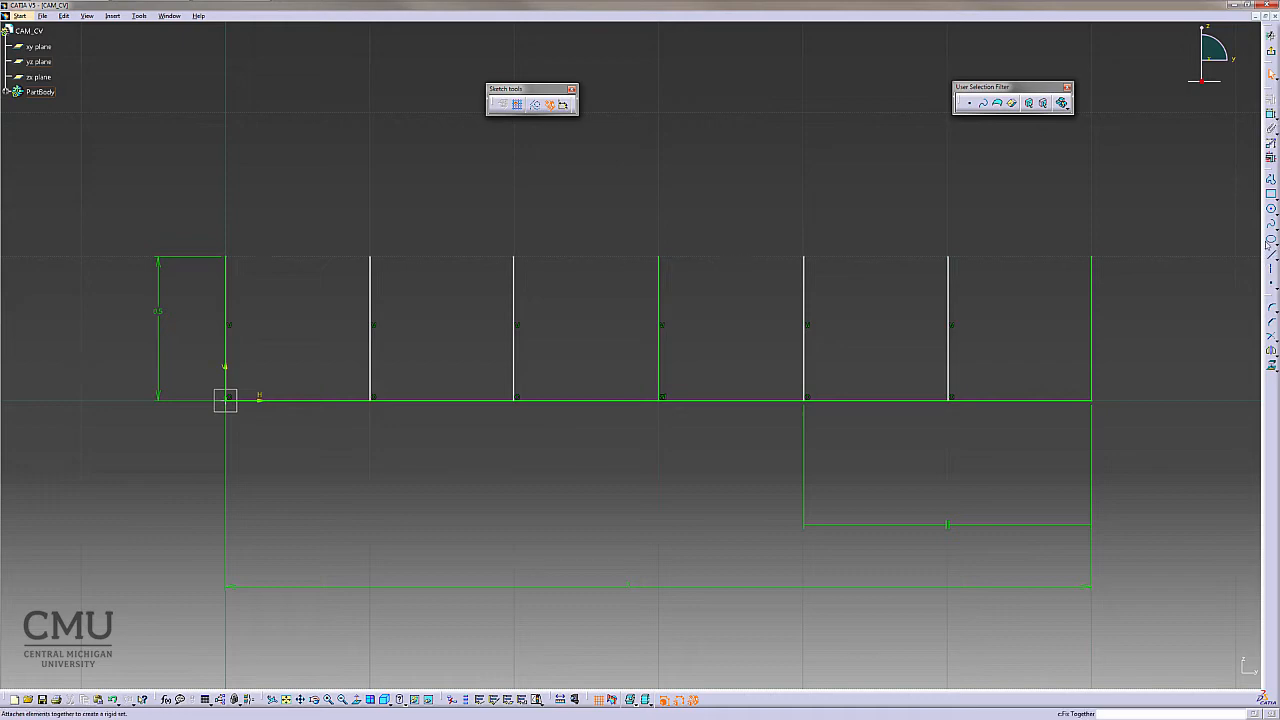
- Dimension the length of the right-end vertical line
left_click(1271, 113)
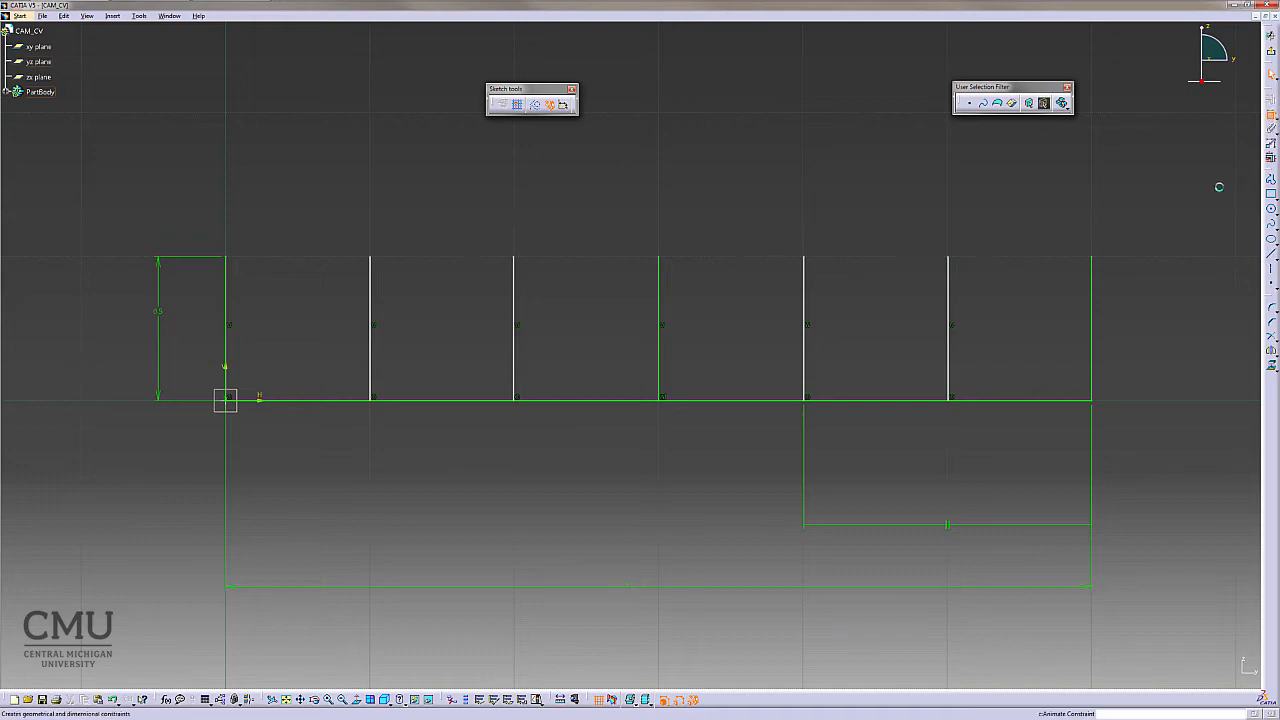
left_click(1092, 331)
left_click(1152, 324)
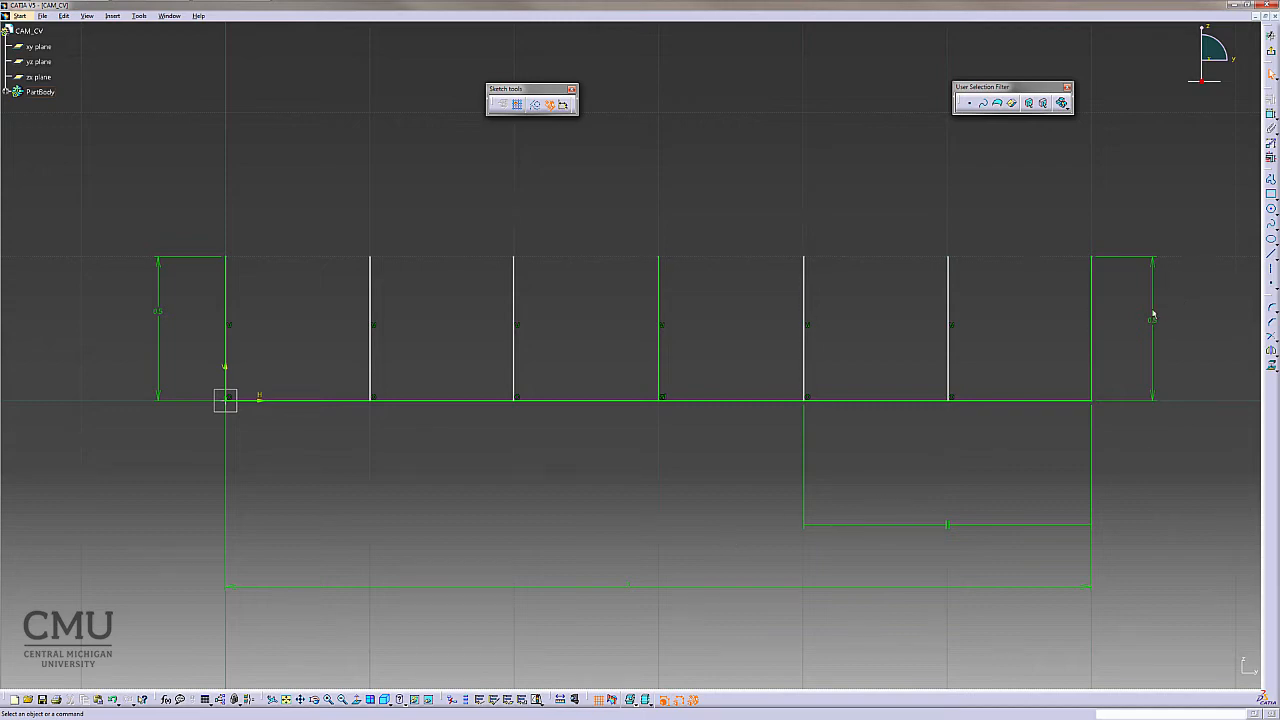
- Draw a horizontal line from the leftmost vertical line to the right-end line, about 0.26 in above the base
left_click(1271, 256)
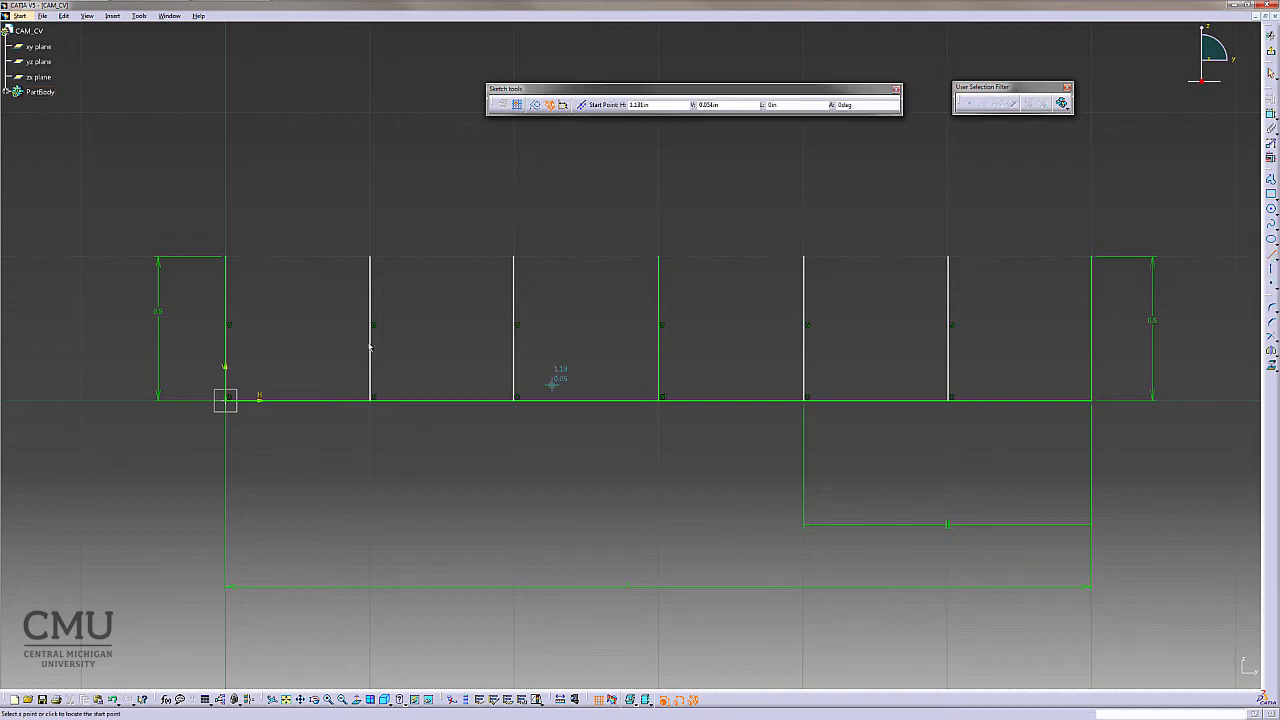
left_click(226, 327)
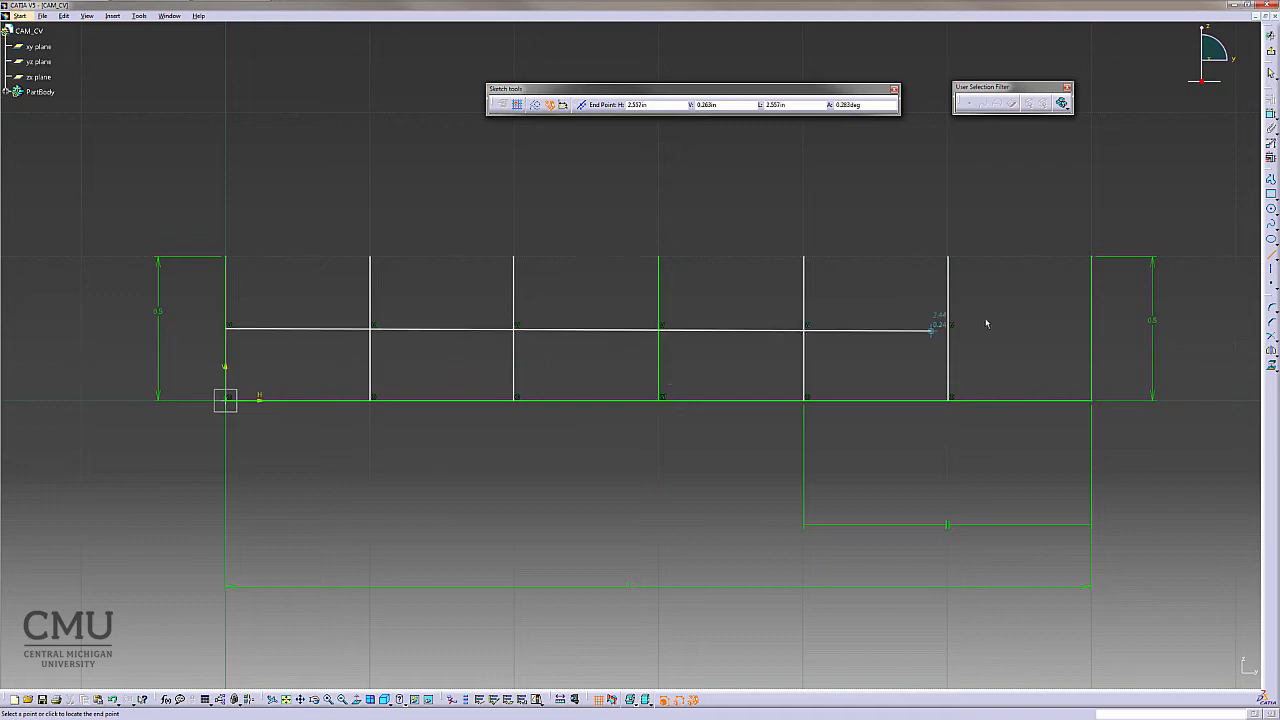
left_click(1090, 327)
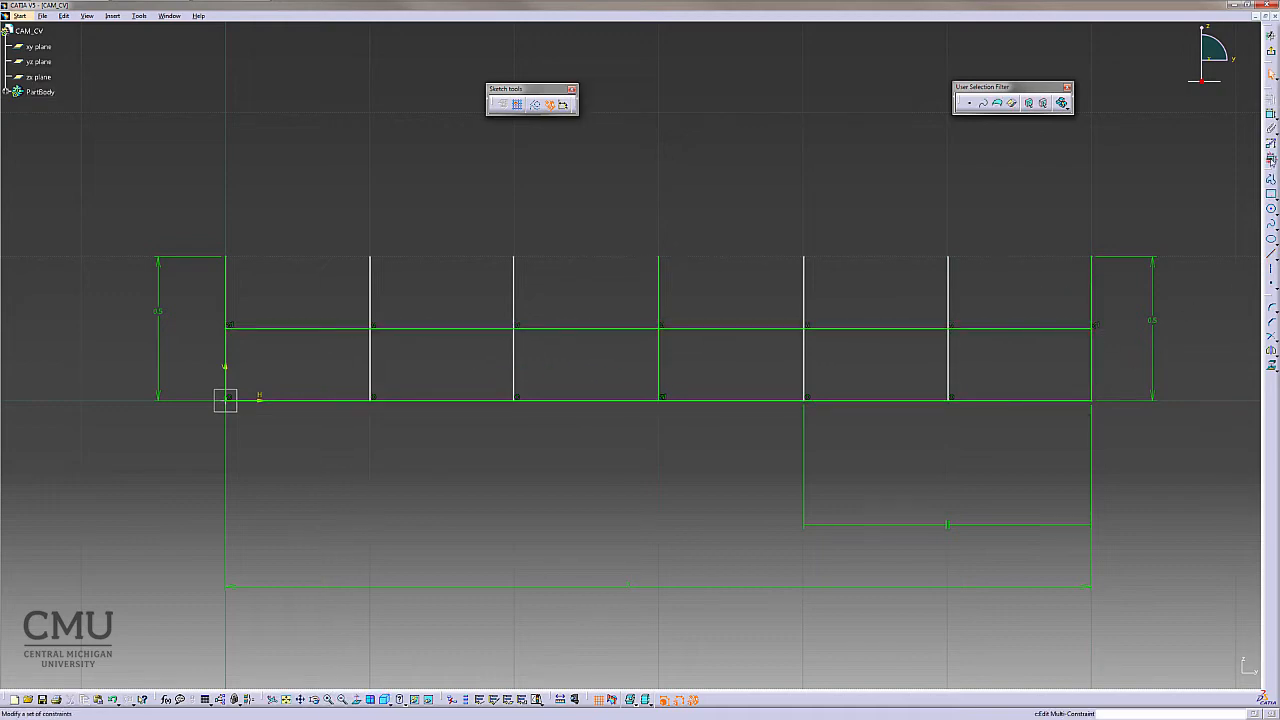
- Dimension the distance between the new horizontal line and the base line, and constrain the new line as Horizontal
left_click(1271, 128)
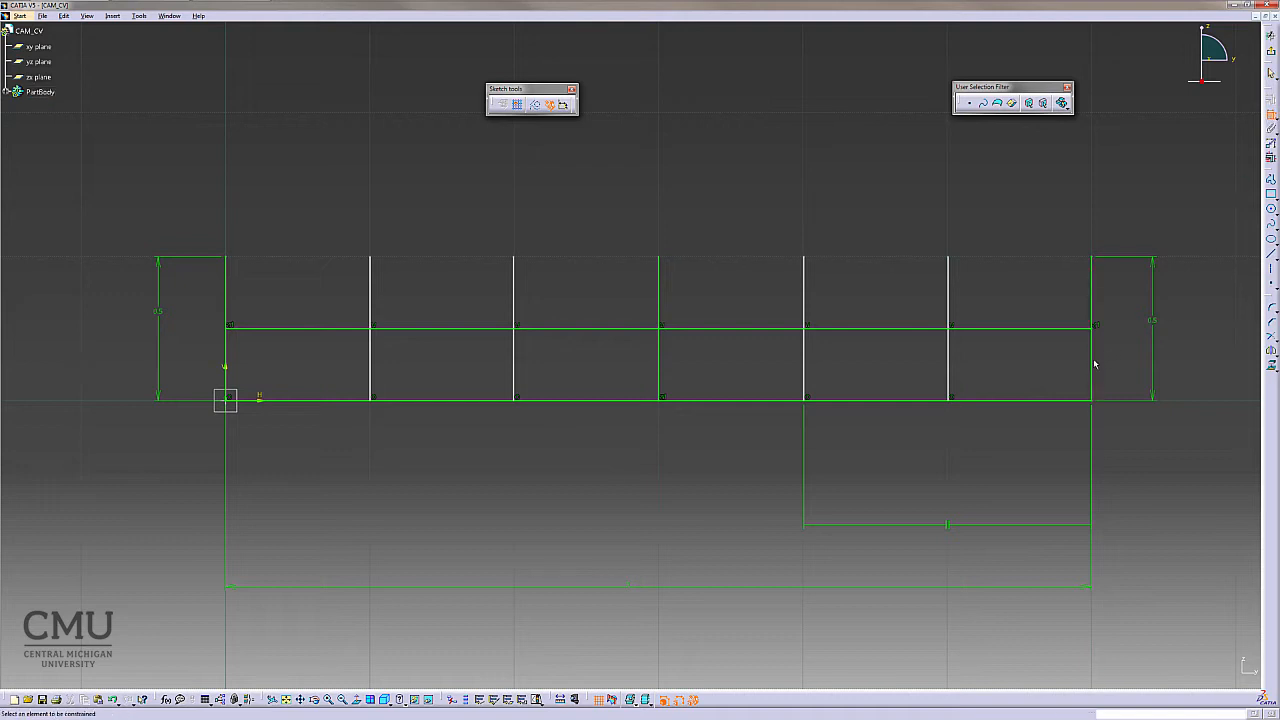
left_click(1071, 328)
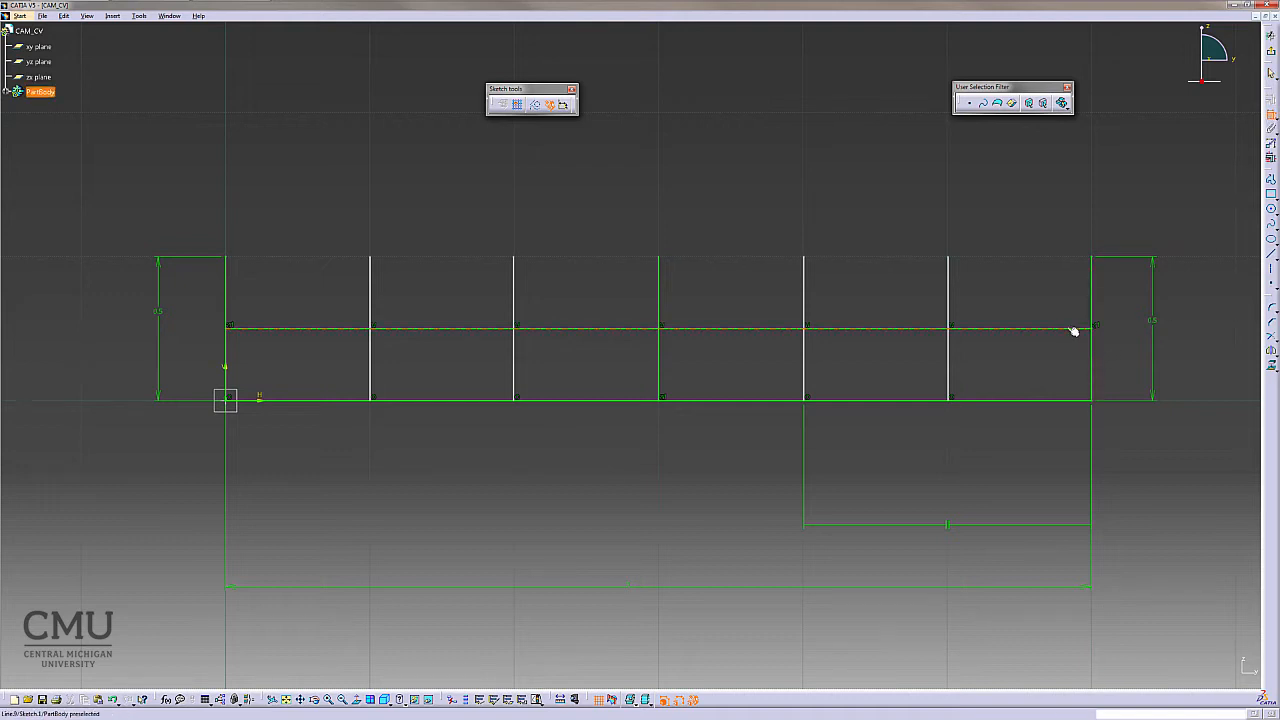
left_click(1058, 402)
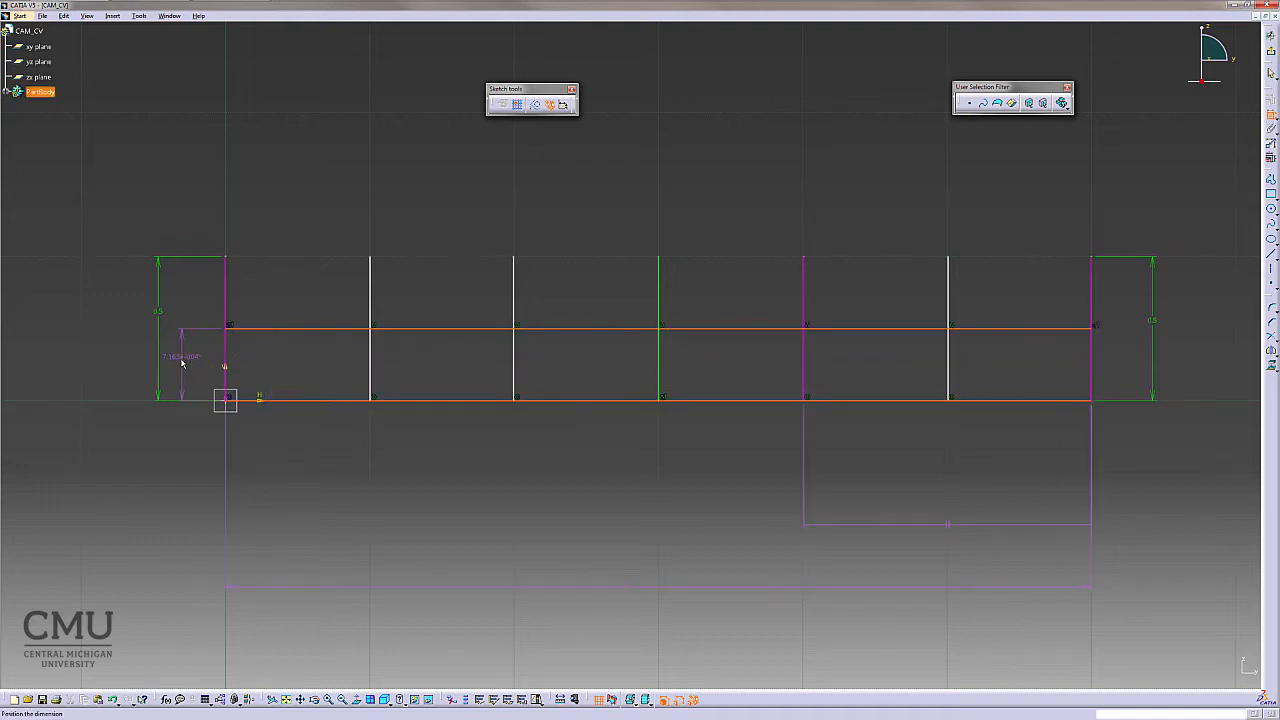
left_click(182, 364)
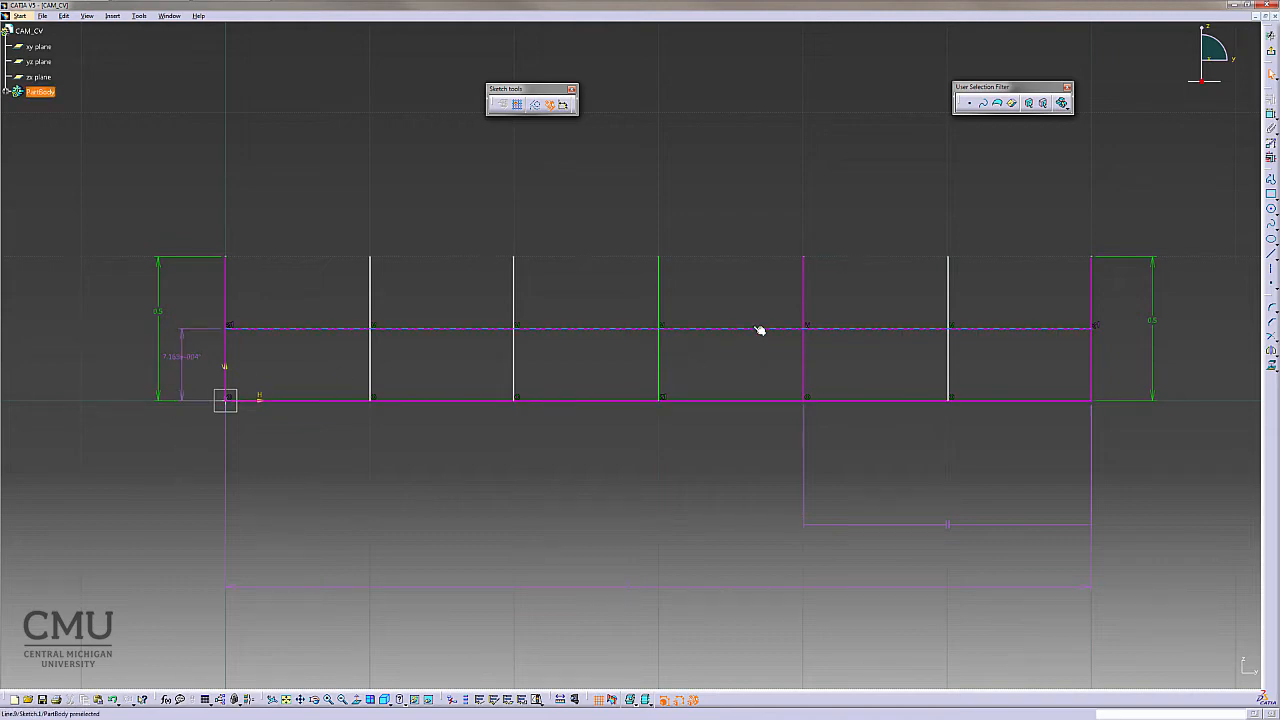
left_click(862, 328)
left_click(1271, 113)
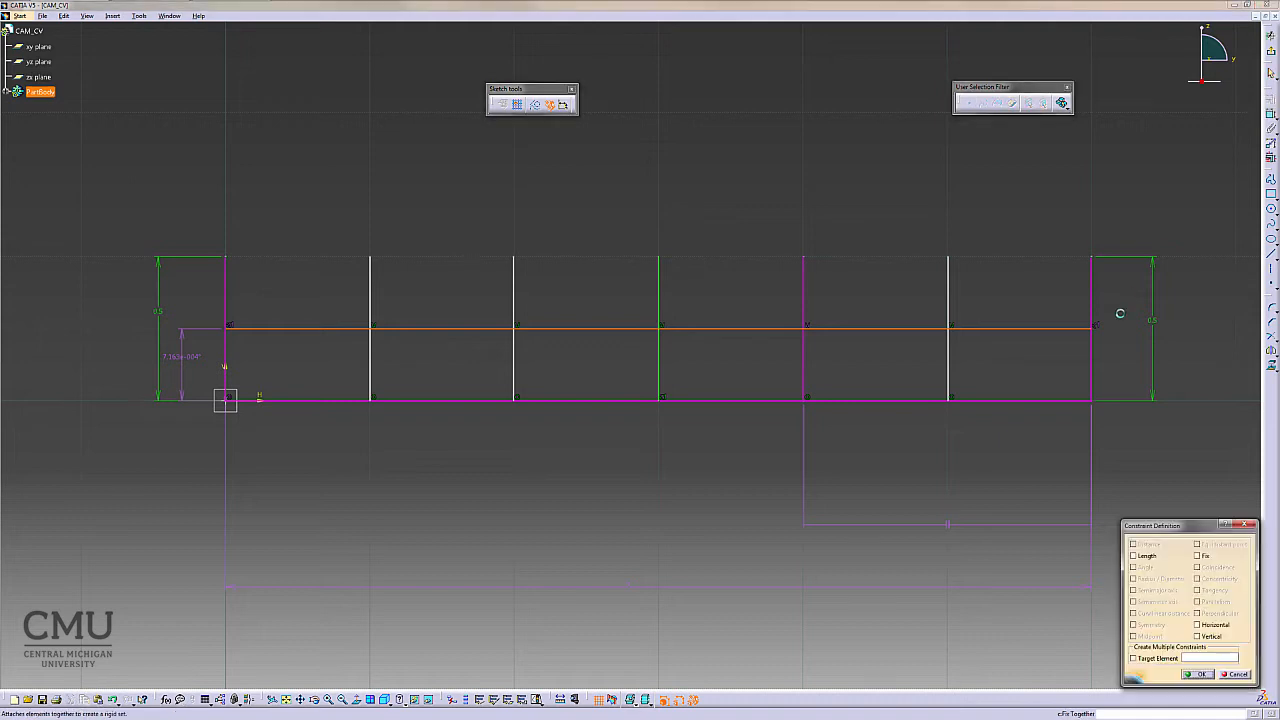
left_click(1208, 627)
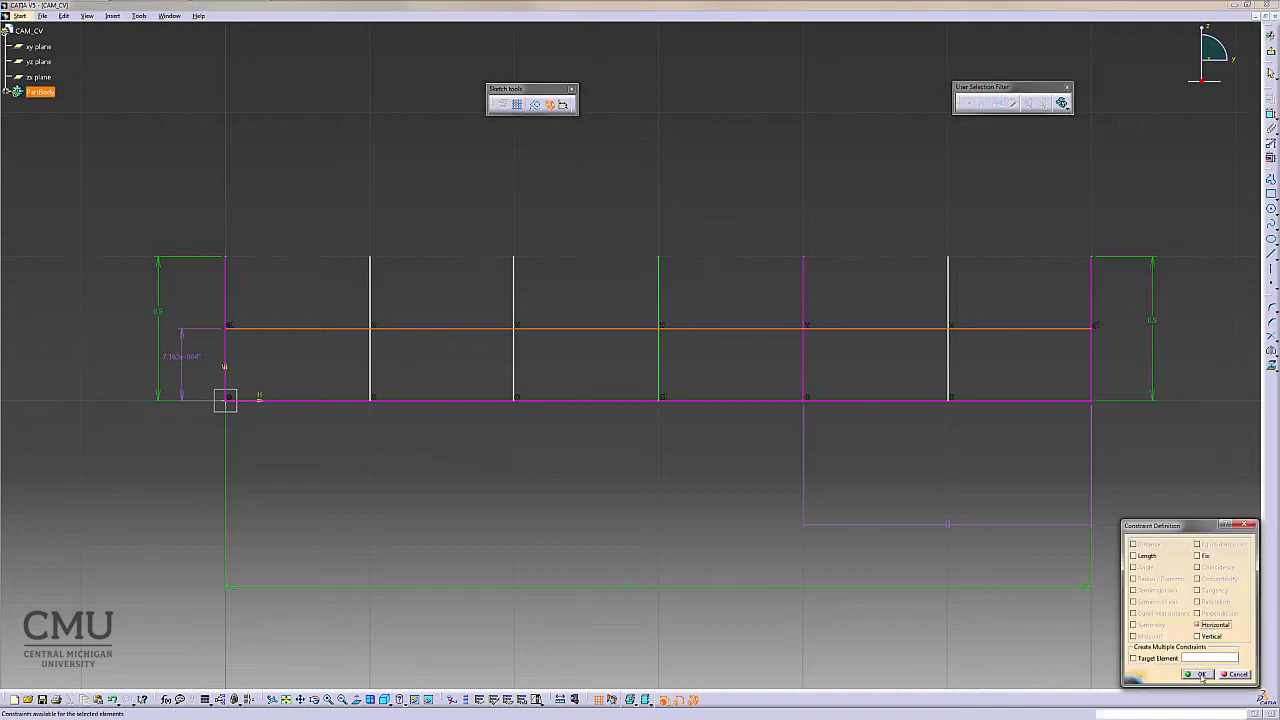
left_click(1204, 674)
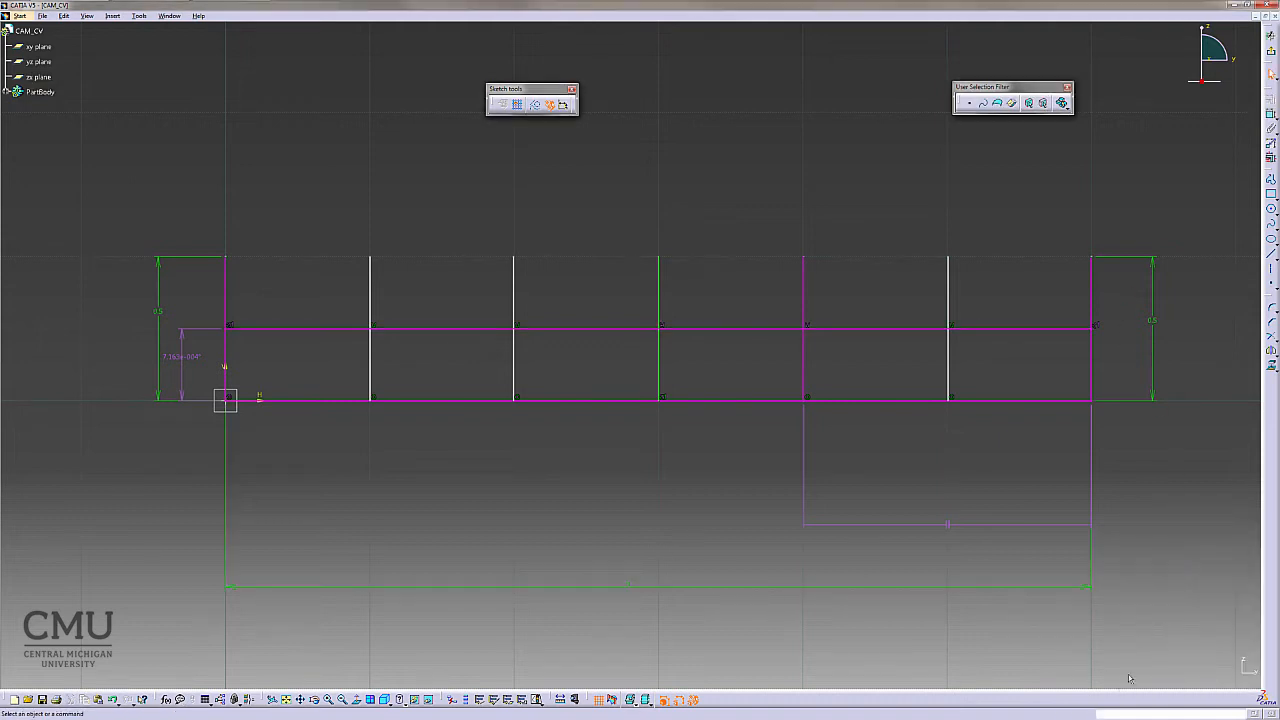
- Delete the distance dimension and the parallelism constraint on the lower rectangle
right_click(186, 357)
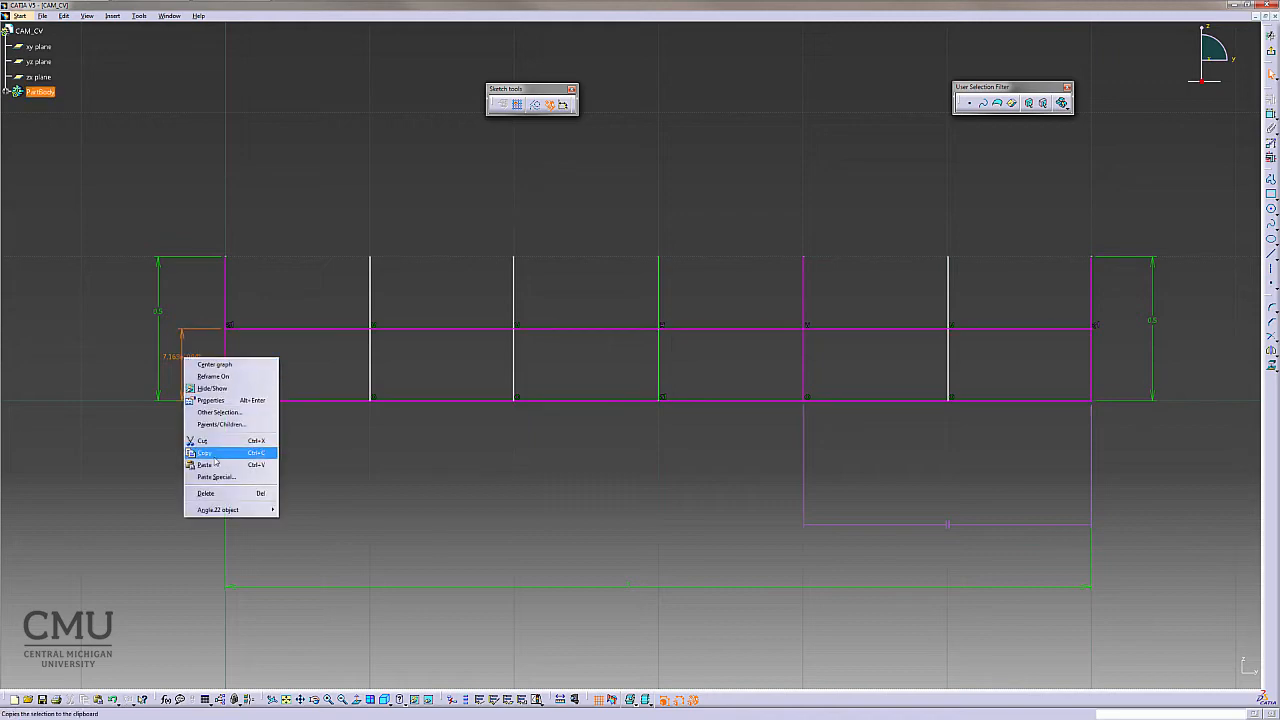
left_click(229, 492)
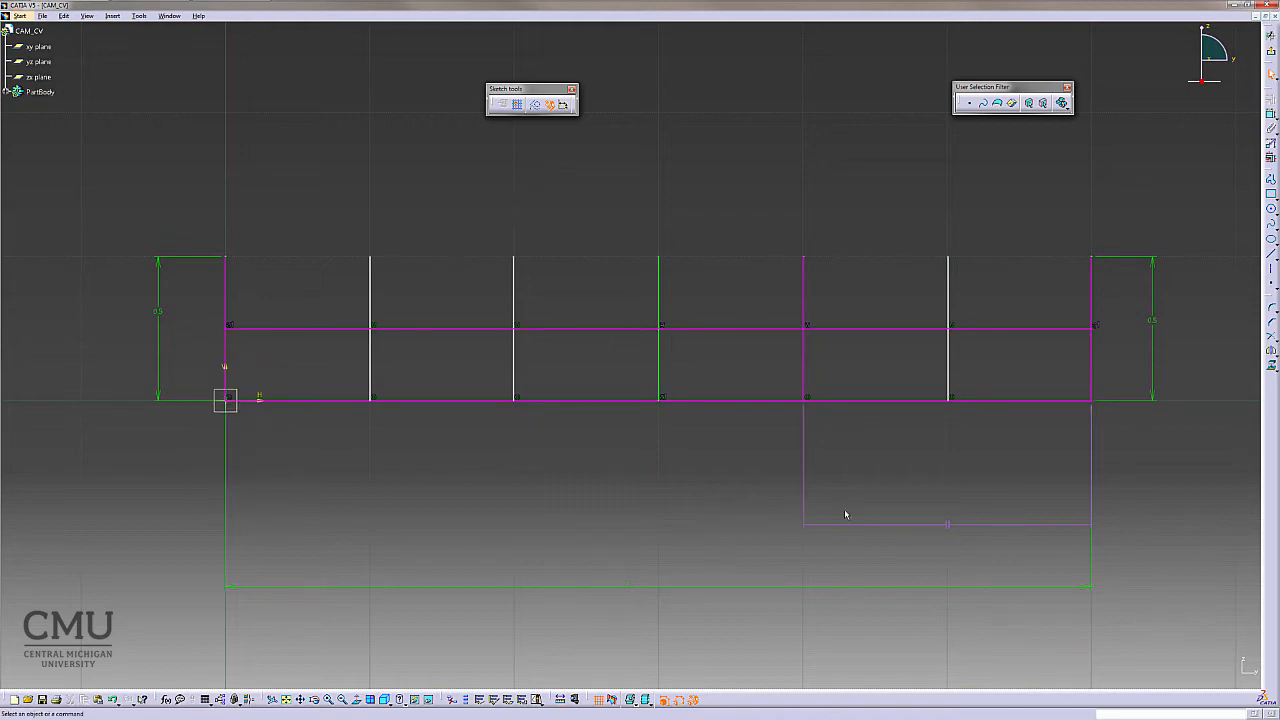
right_click(950, 526)
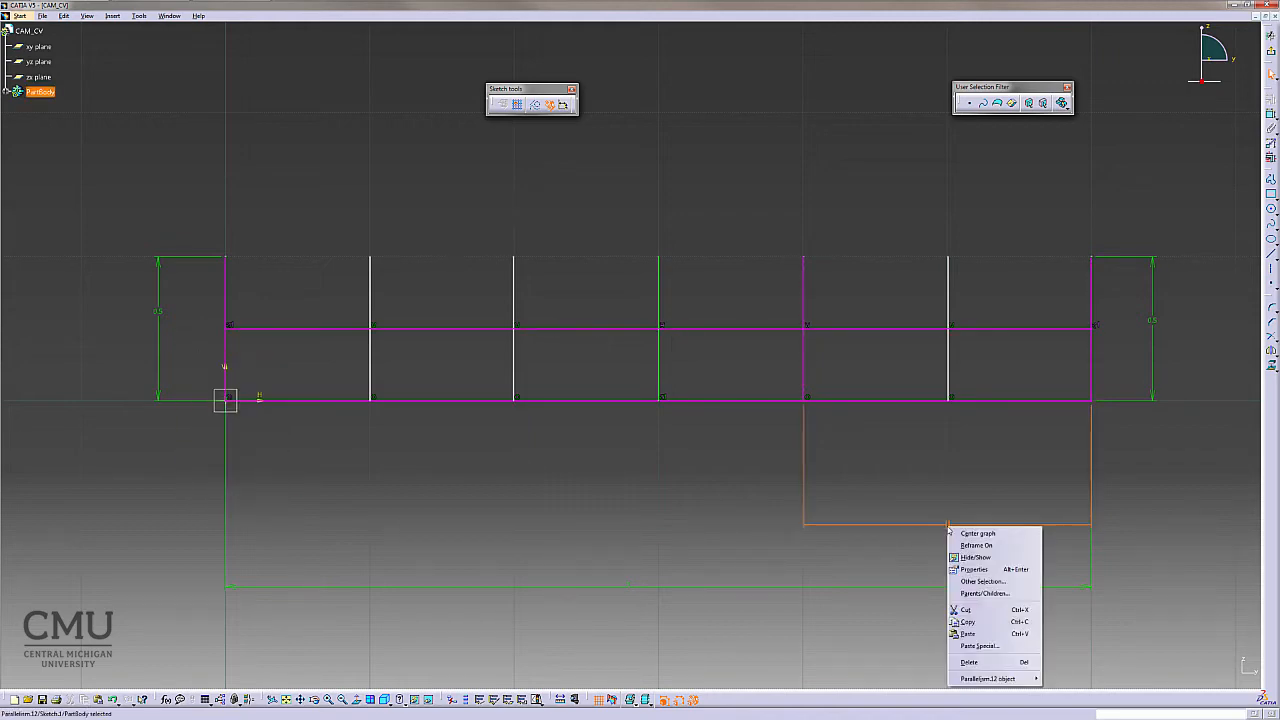
left_click(969, 662)
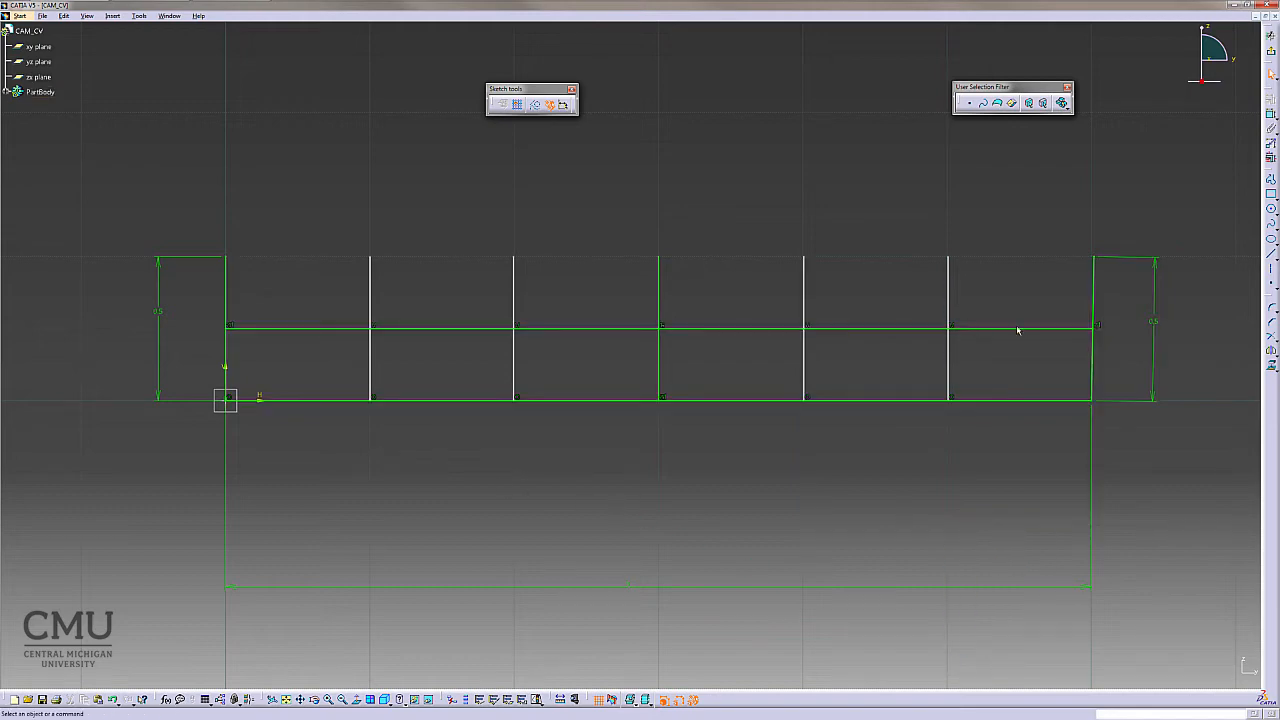
right_click(1096, 289)
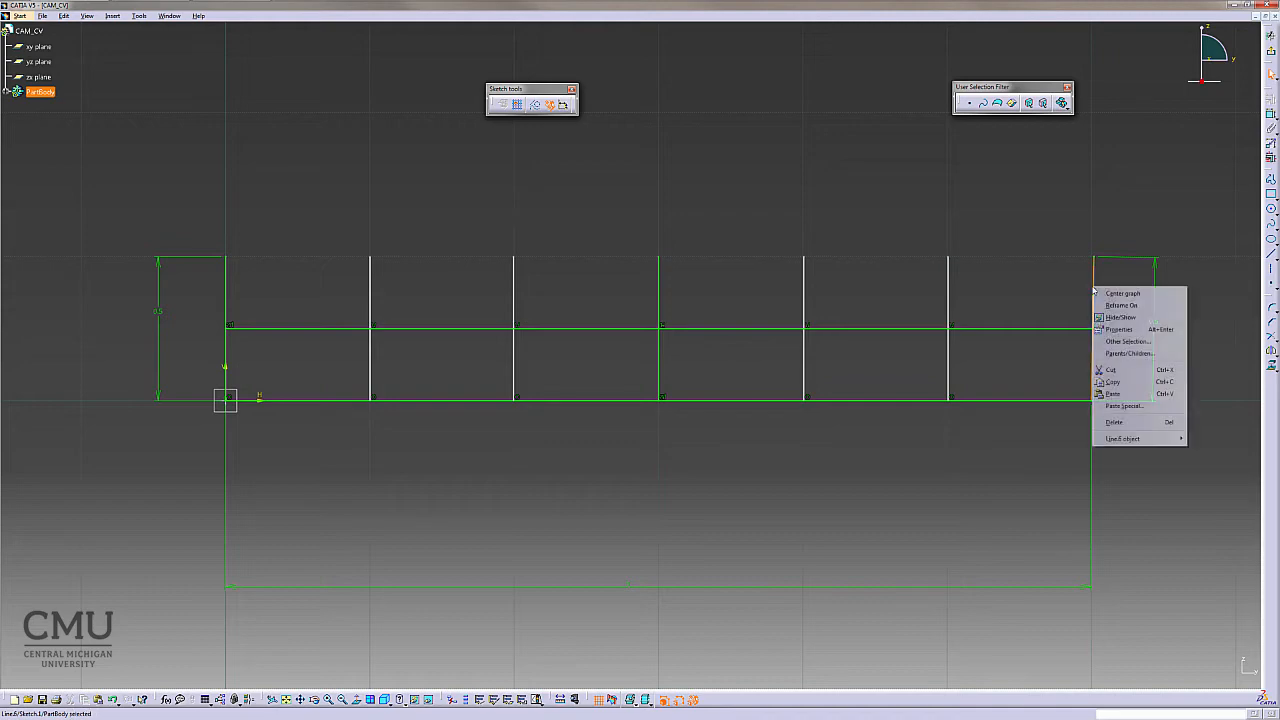
left_click(1210, 146)
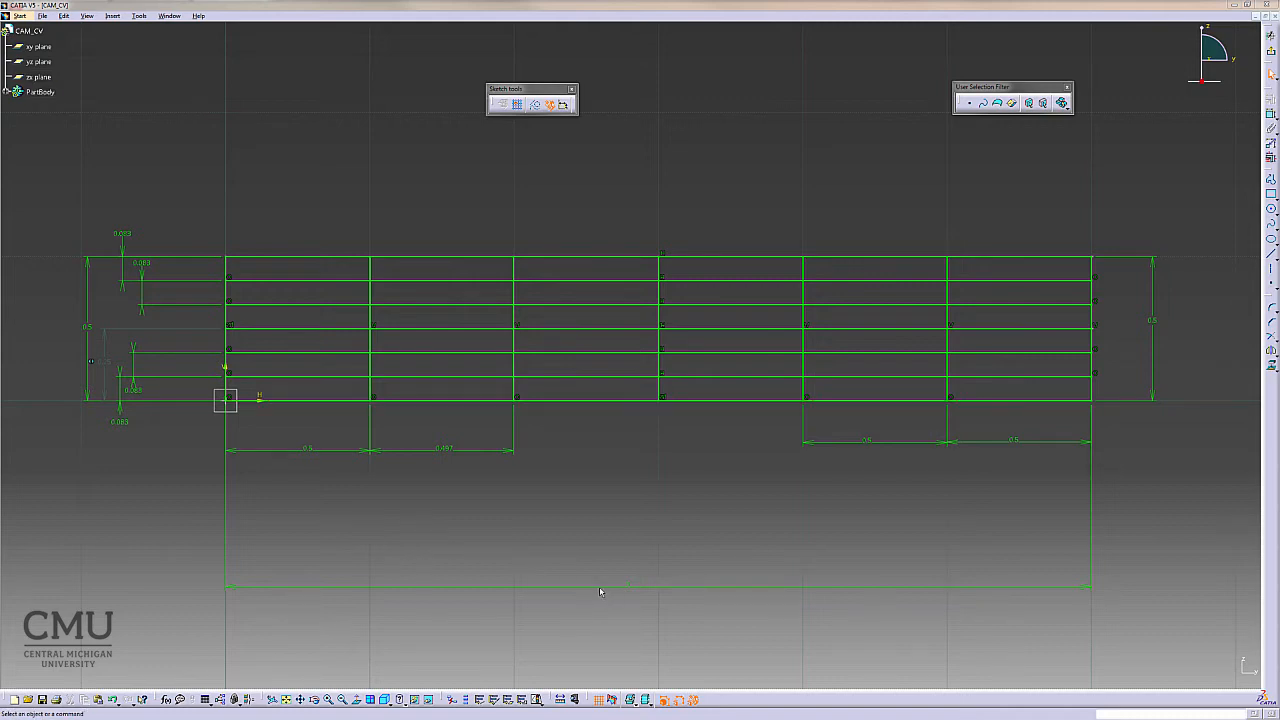
- Move the overall length dimension closer to the sketch and set the 0.497 base segment dimension to 0.5 in
left_click_drag(601, 588, 599, 488)
left_click(540, 592)
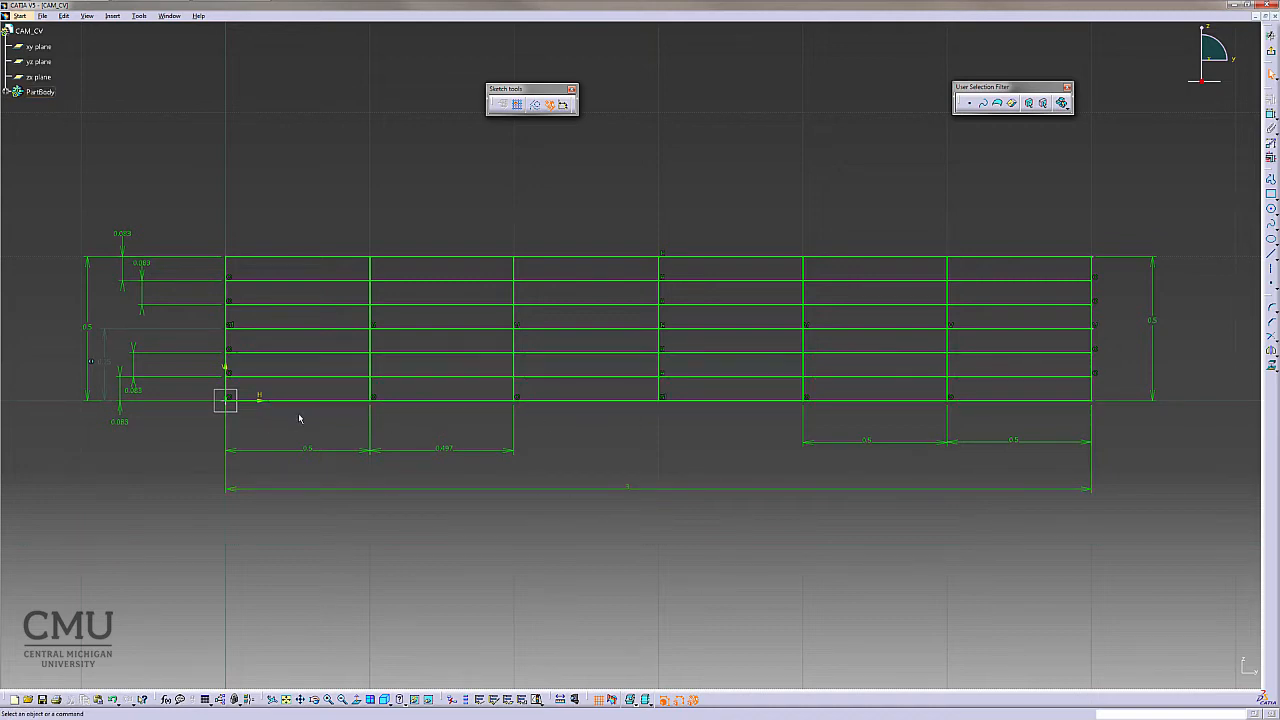
double_click(451, 450)
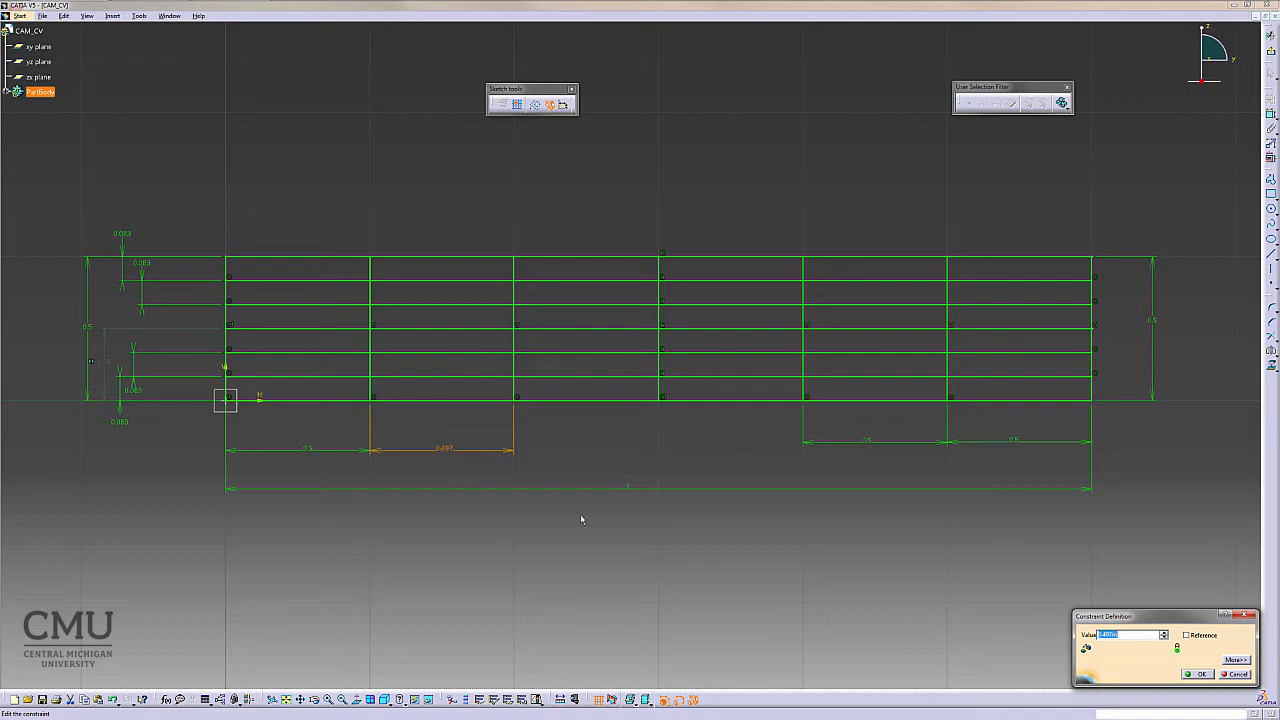
type("0.5")
key("Return")
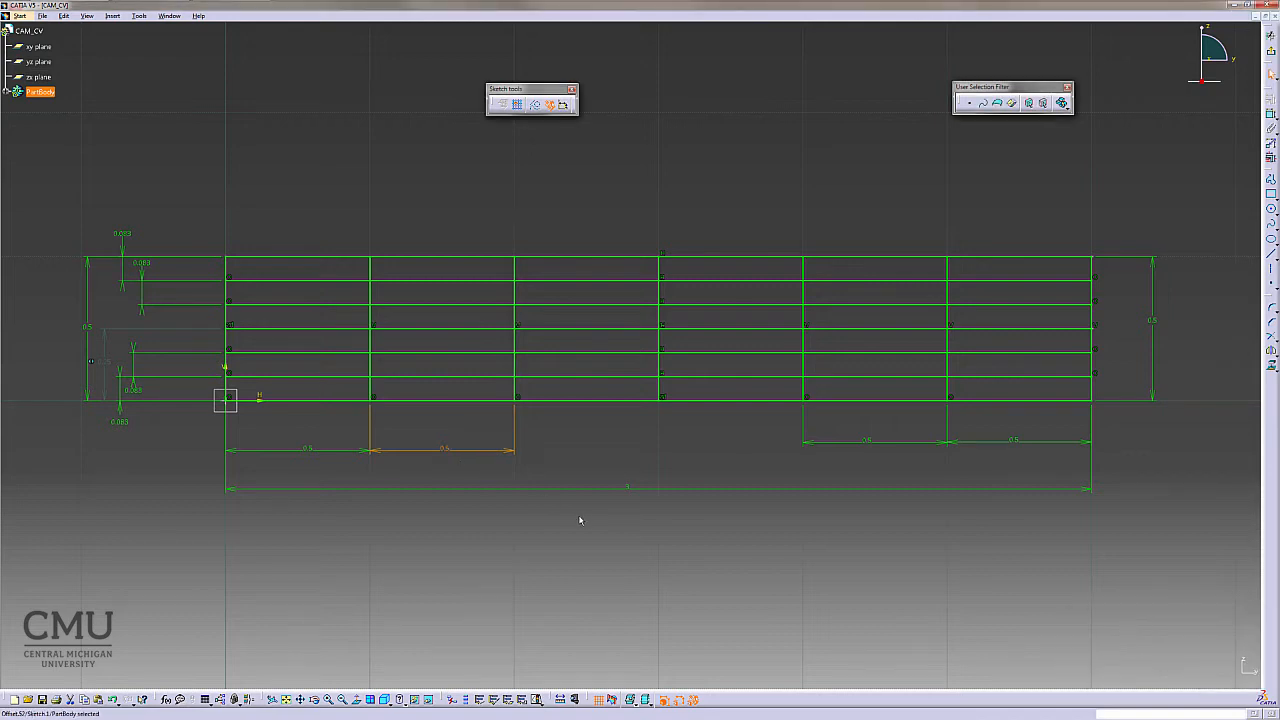
left_click(341, 603)
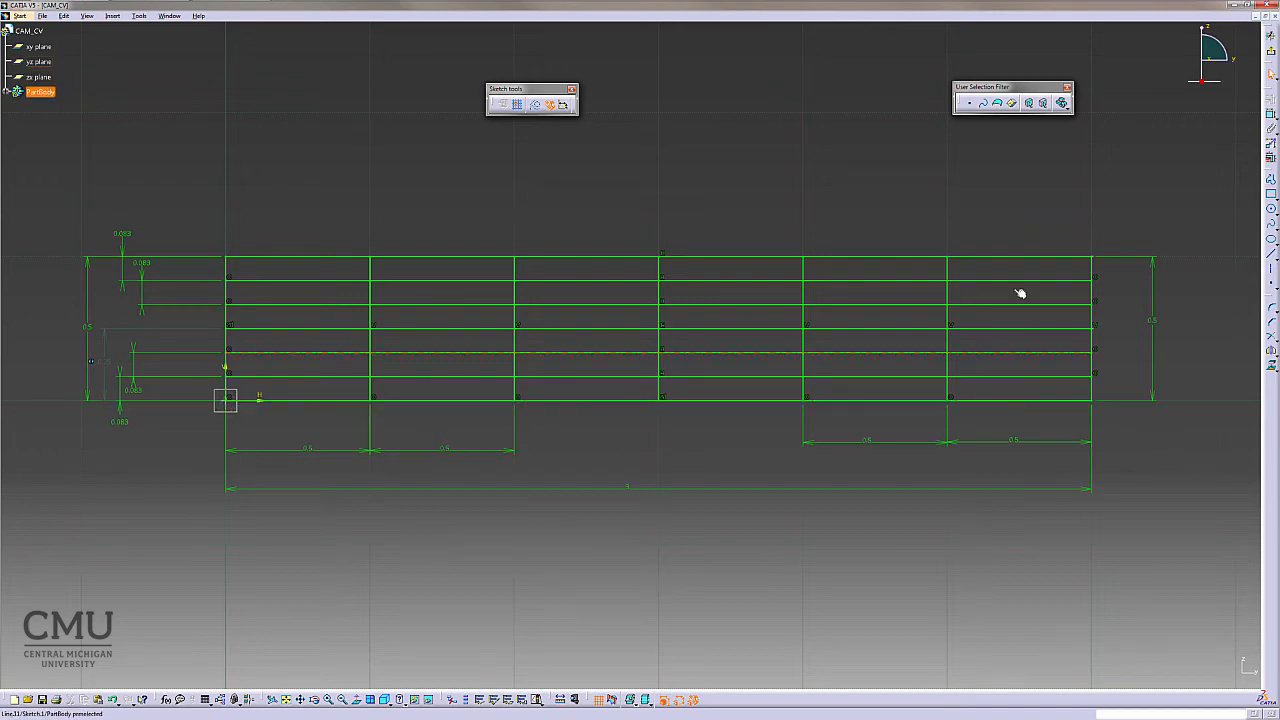
- Draw two lines from the base's left corner to the middle vertical line, ending at the first and second horizontal lines above the base
left_click(1271, 254)
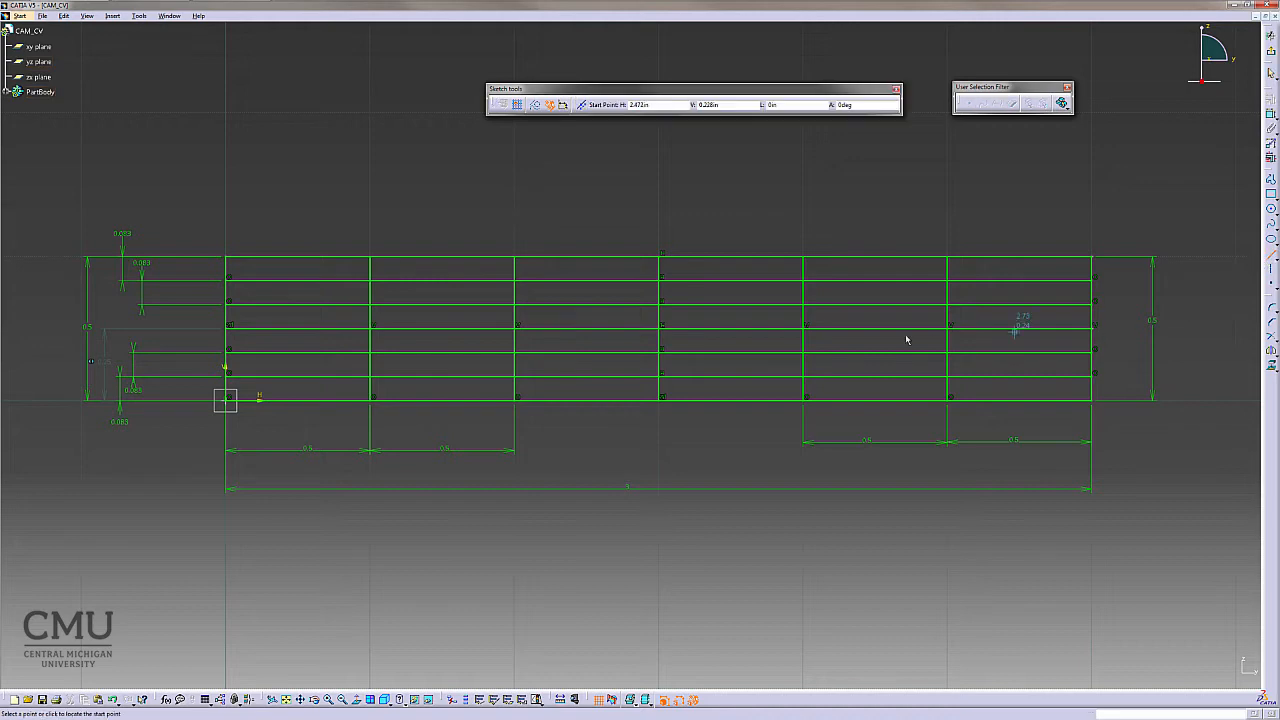
left_click(227, 398)
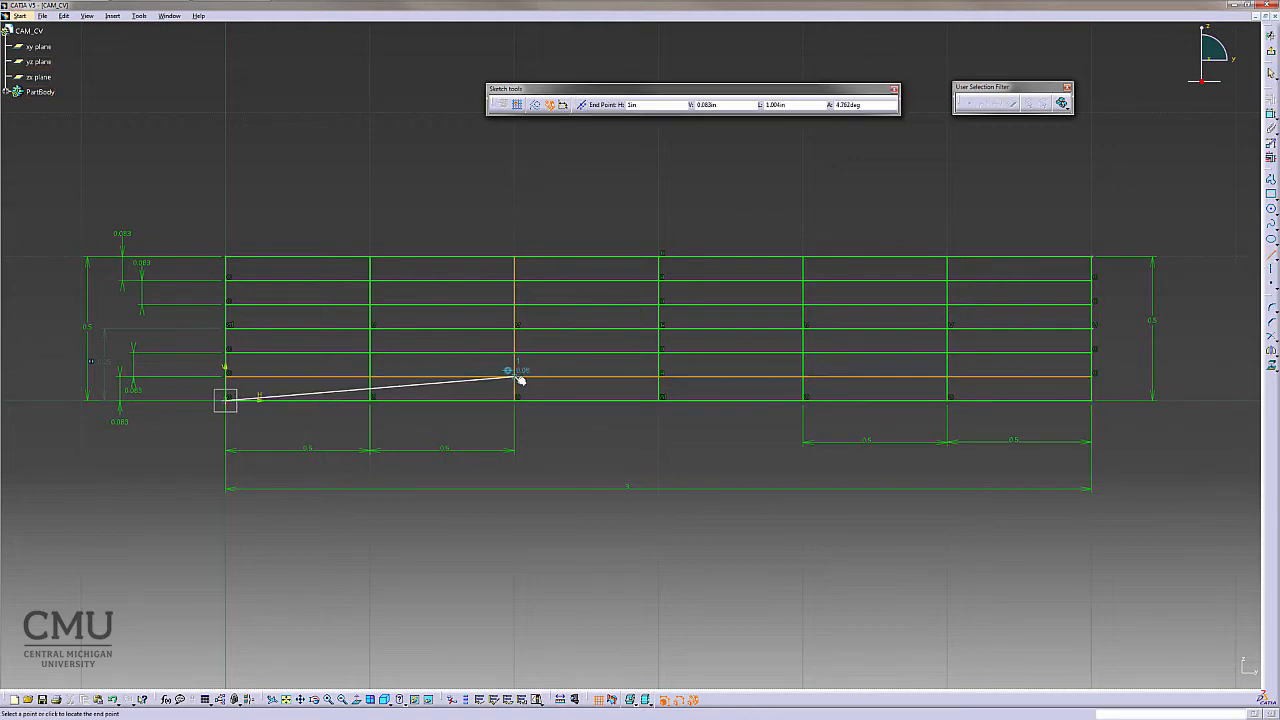
left_click(662, 379)
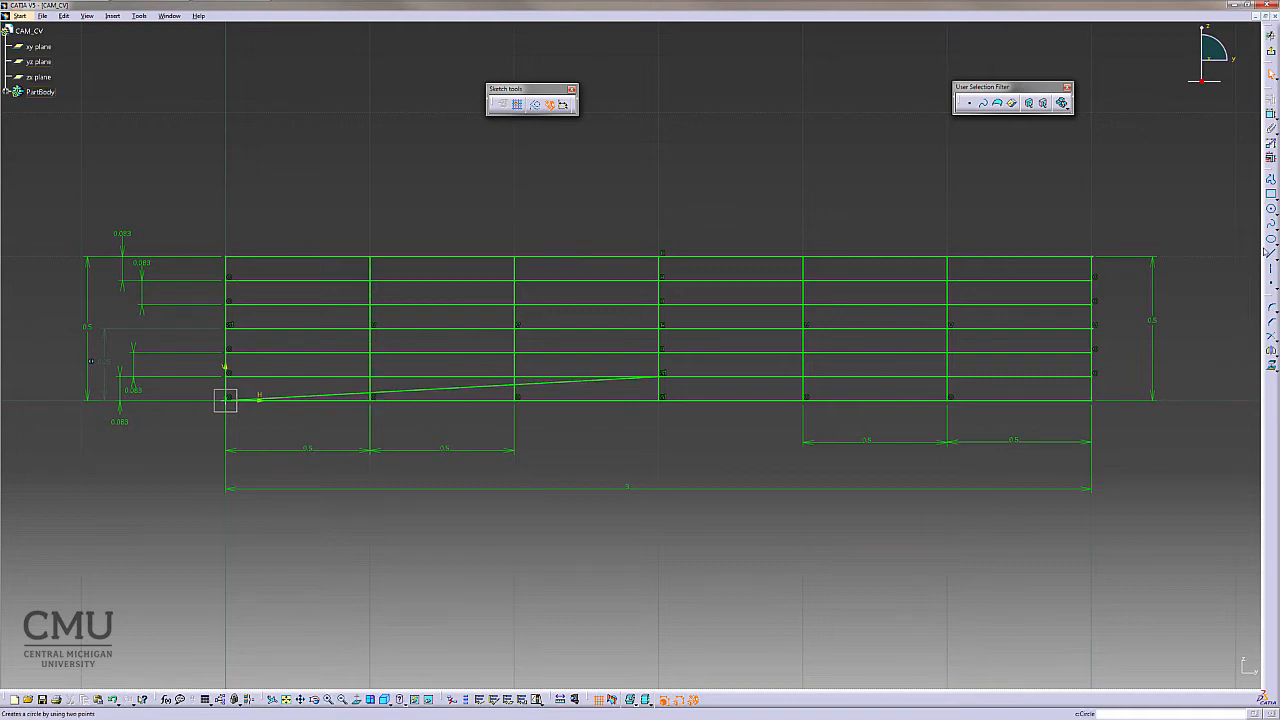
left_click(1271, 256)
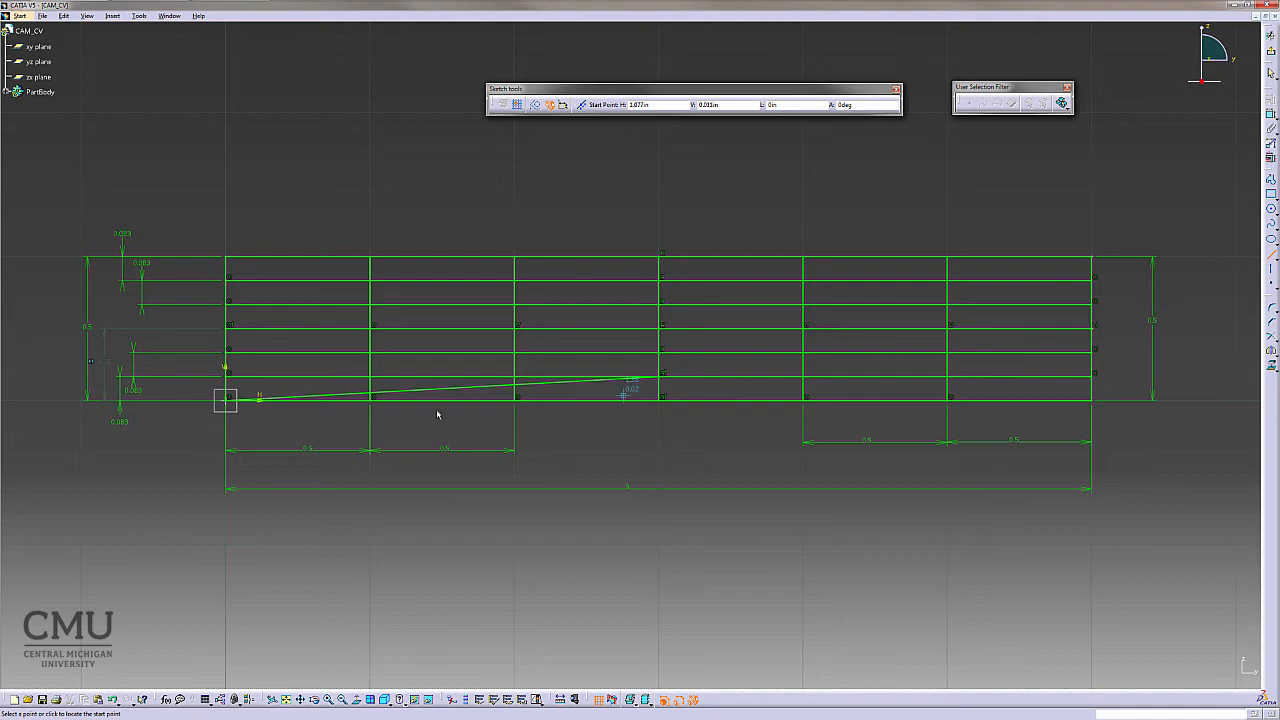
left_click(229, 399)
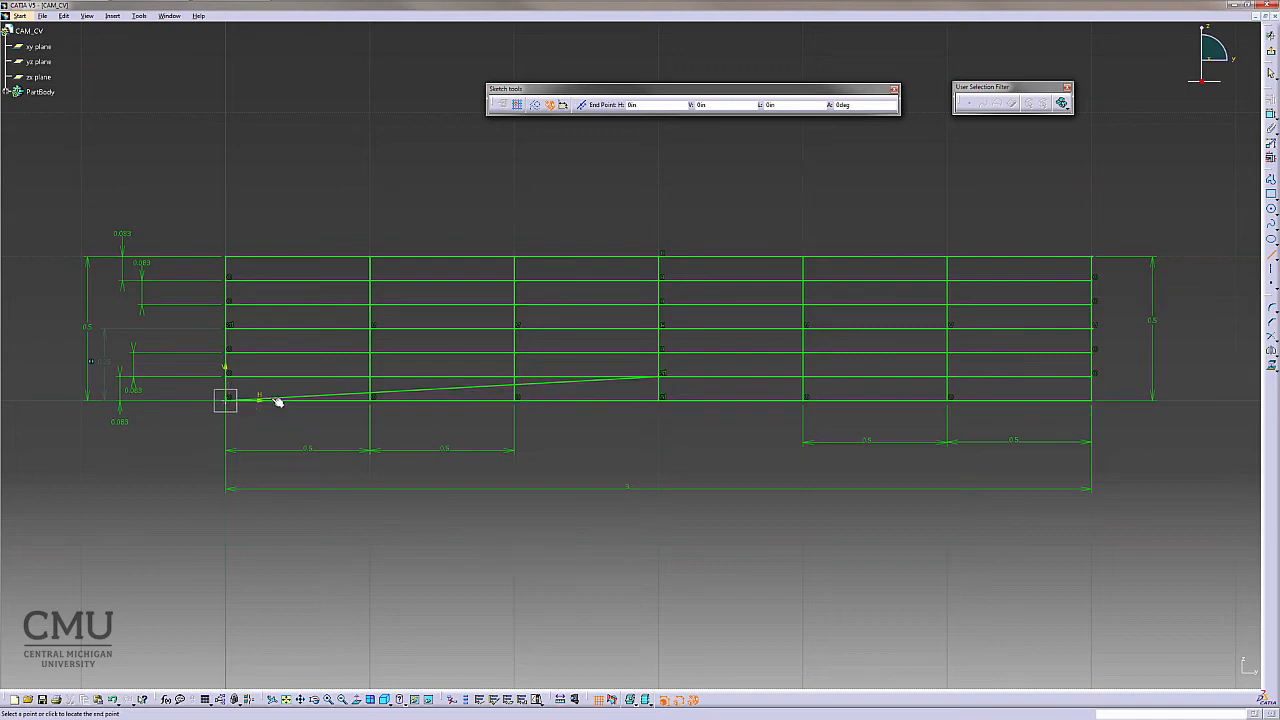
left_click(659, 352)
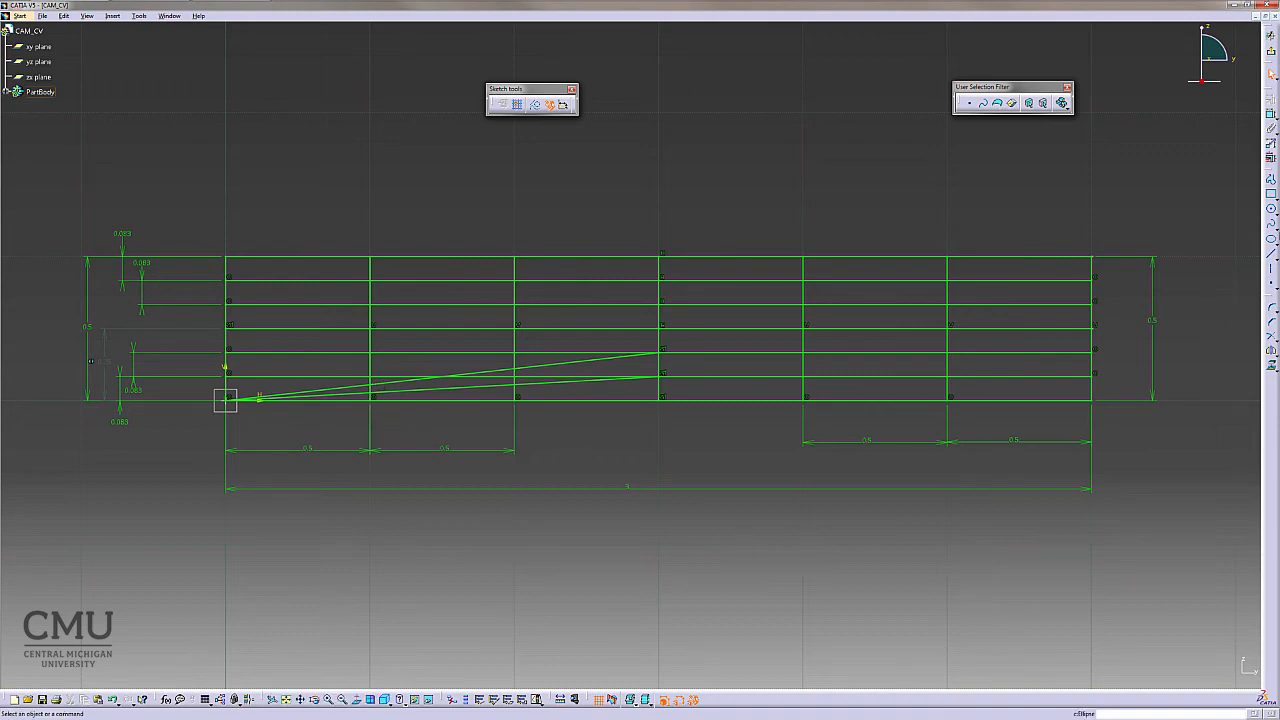
- Draw two lines from the top-right corner to the middle vertical line, ending at the first and second horizontal lines below the top
left_click(1270, 255)
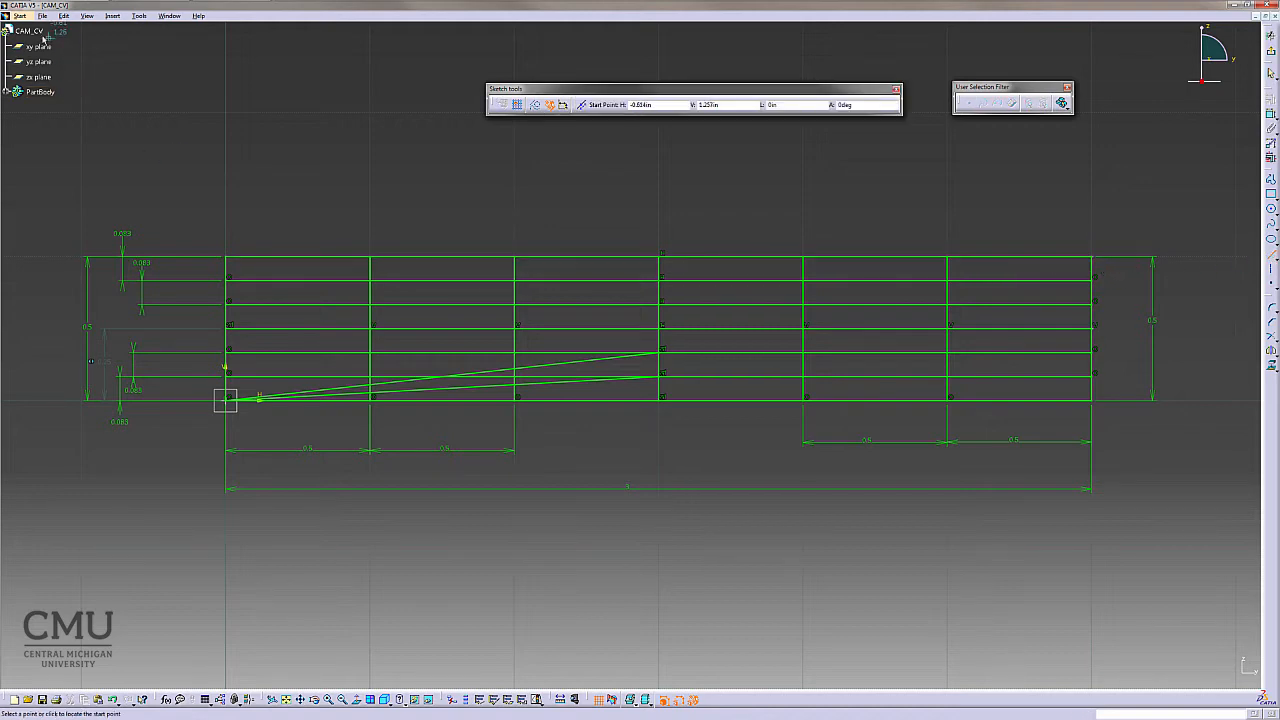
left_click(1090, 258)
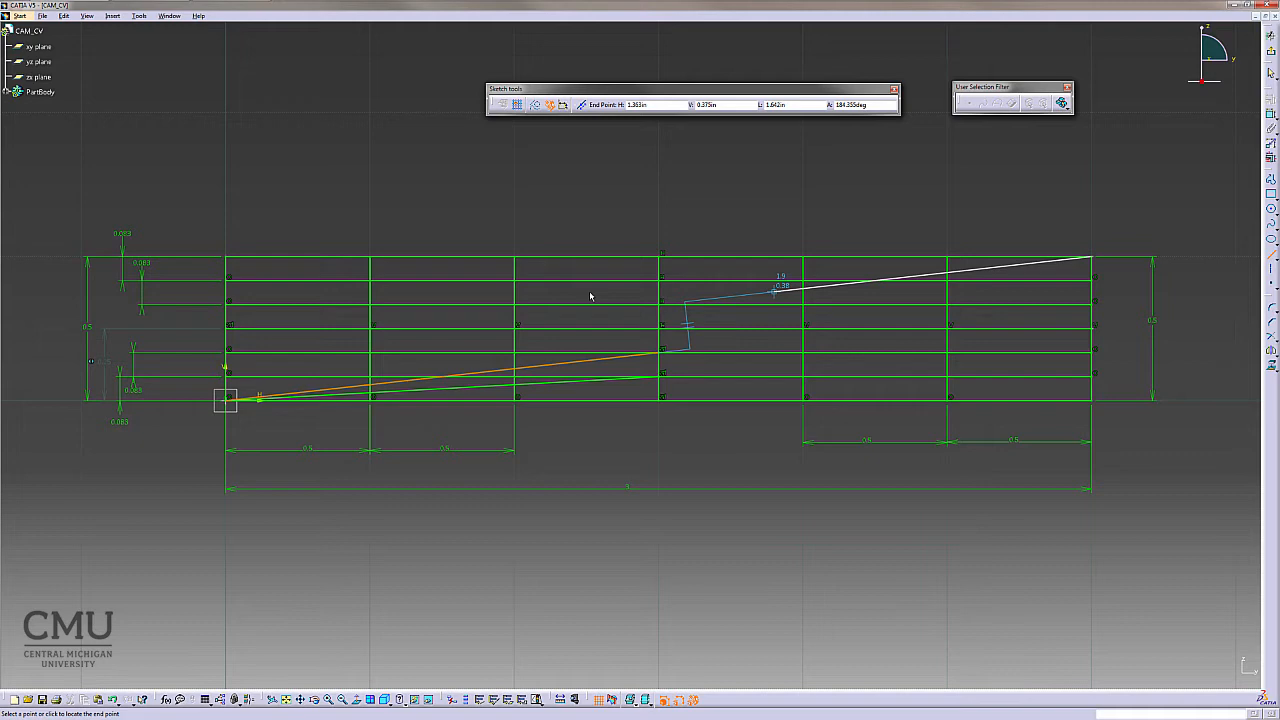
left_click(659, 281)
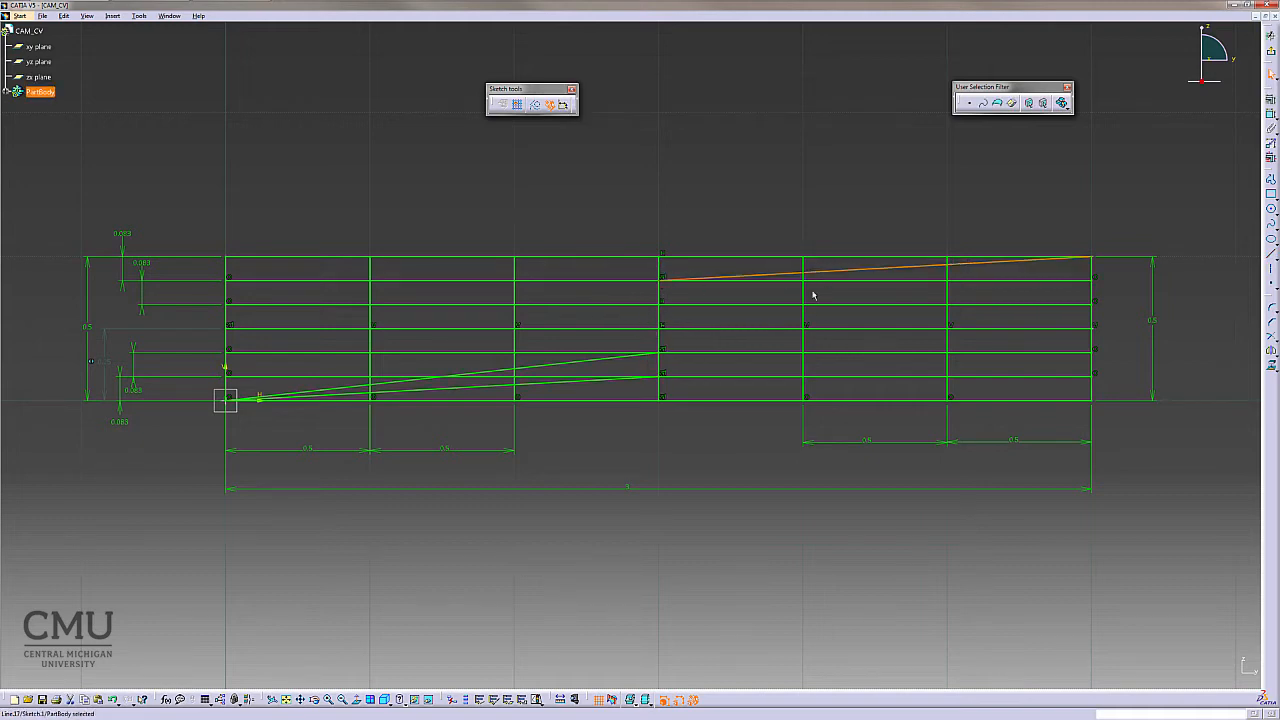
left_click(1185, 224)
left_click(1271, 256)
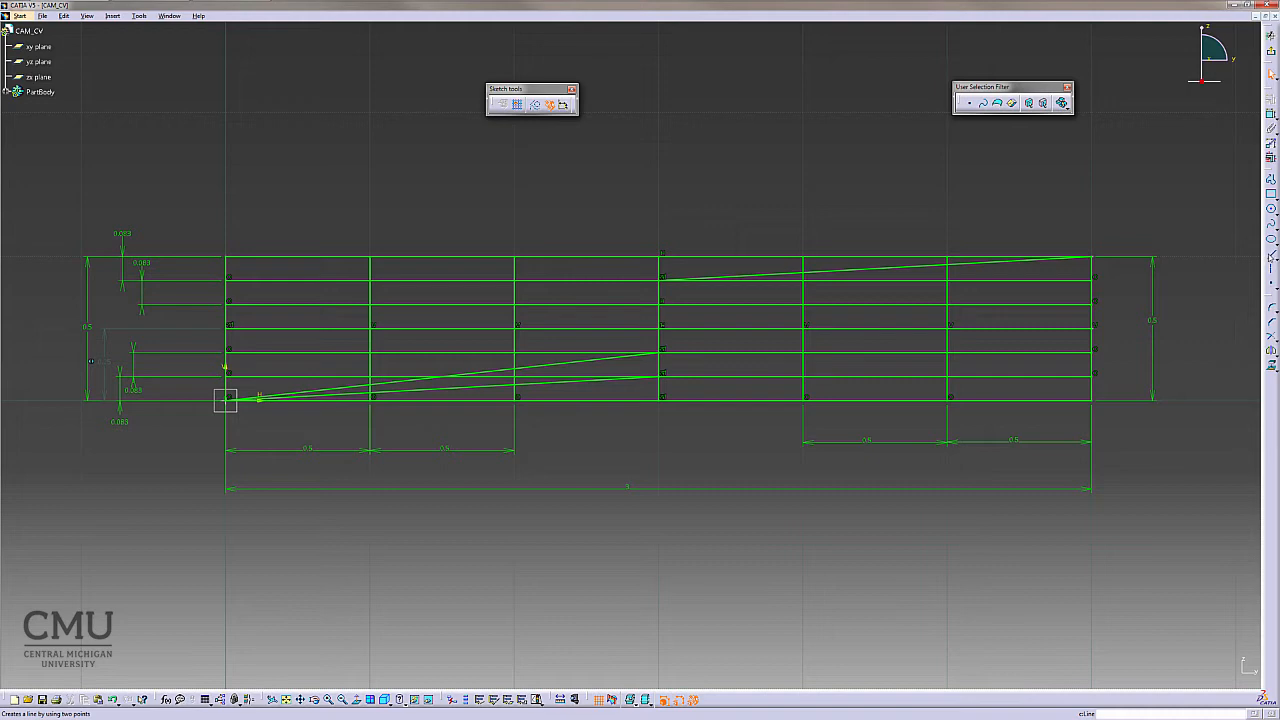
left_click(1093, 257)
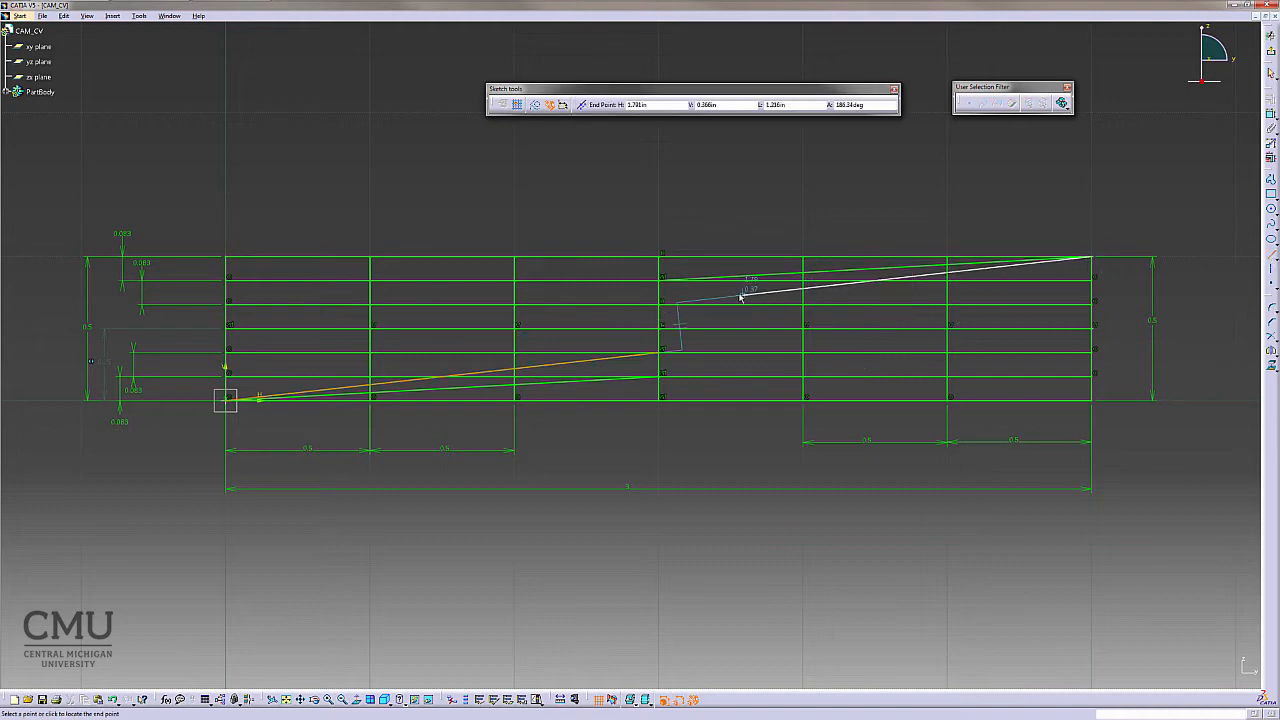
left_click(657, 303)
left_click(630, 562)
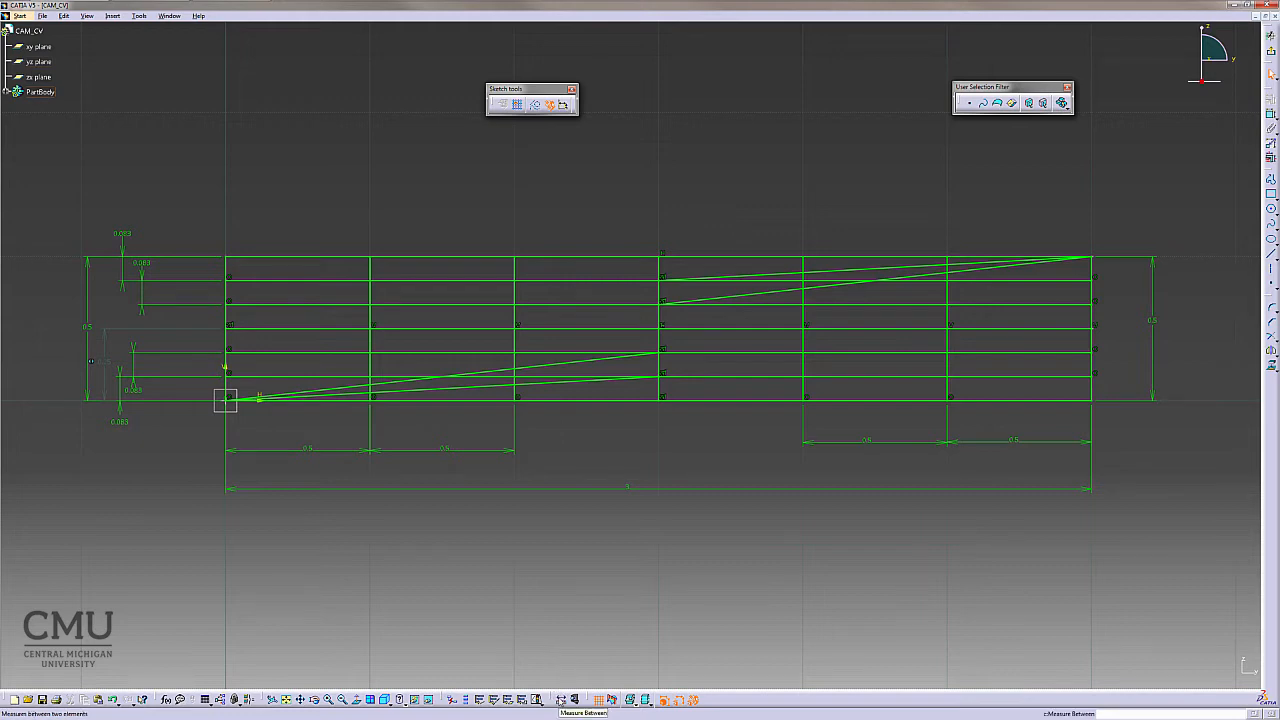
left_click(561, 699)
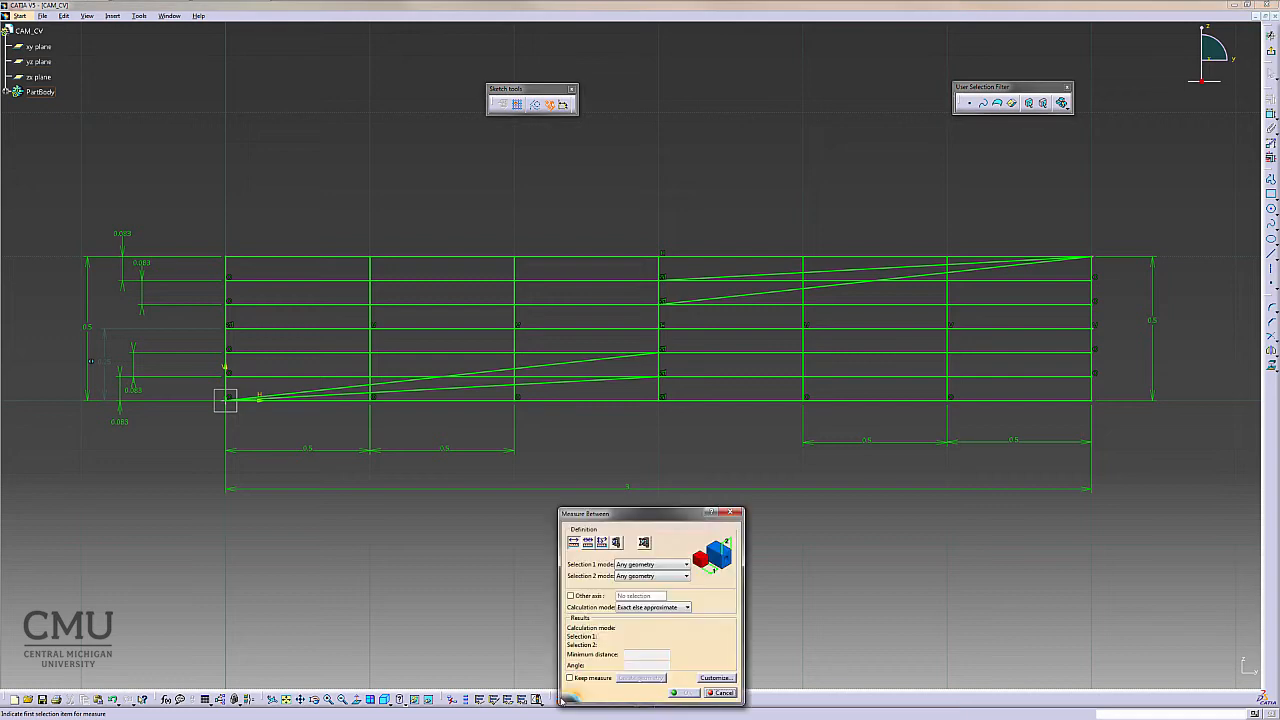
left_click_drag(631, 515, 616, 433)
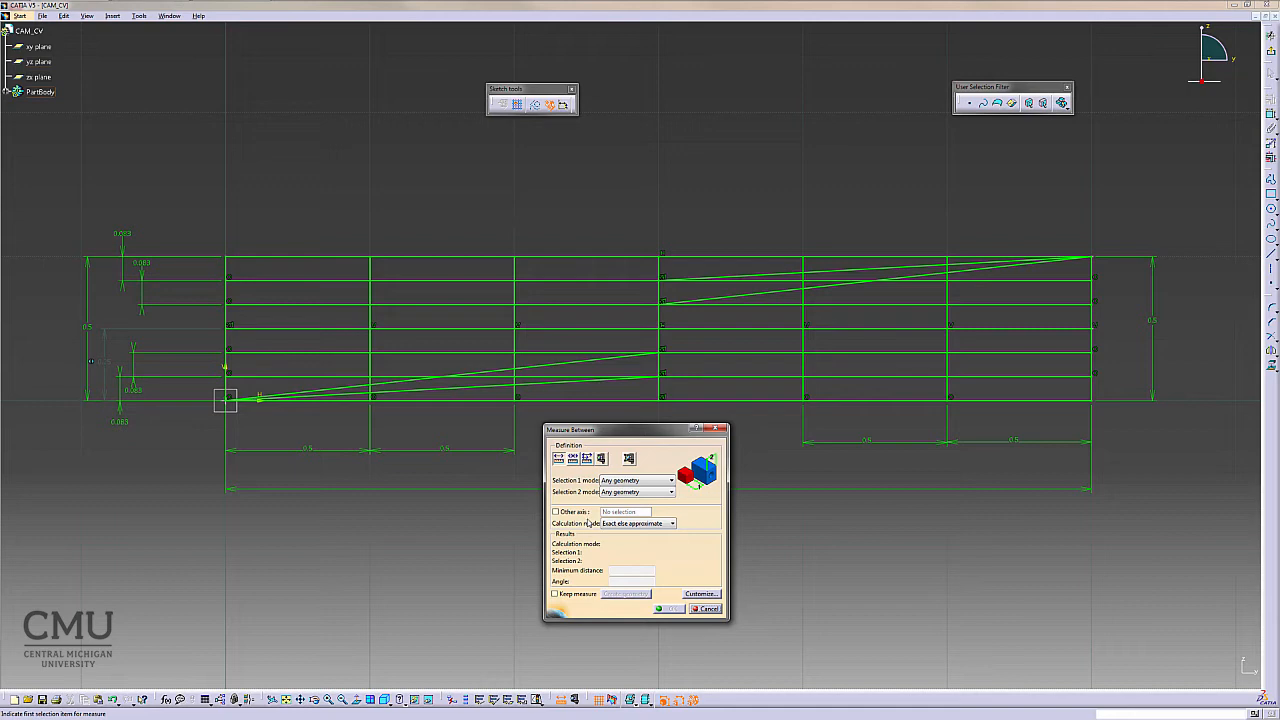
left_click(657, 523)
left_click(657, 523)
left_click(702, 609)
- Open Measure Between with both selection modes set to Intersection and measure at the lower sloped lines near the second vertical line
left_click(561, 700)
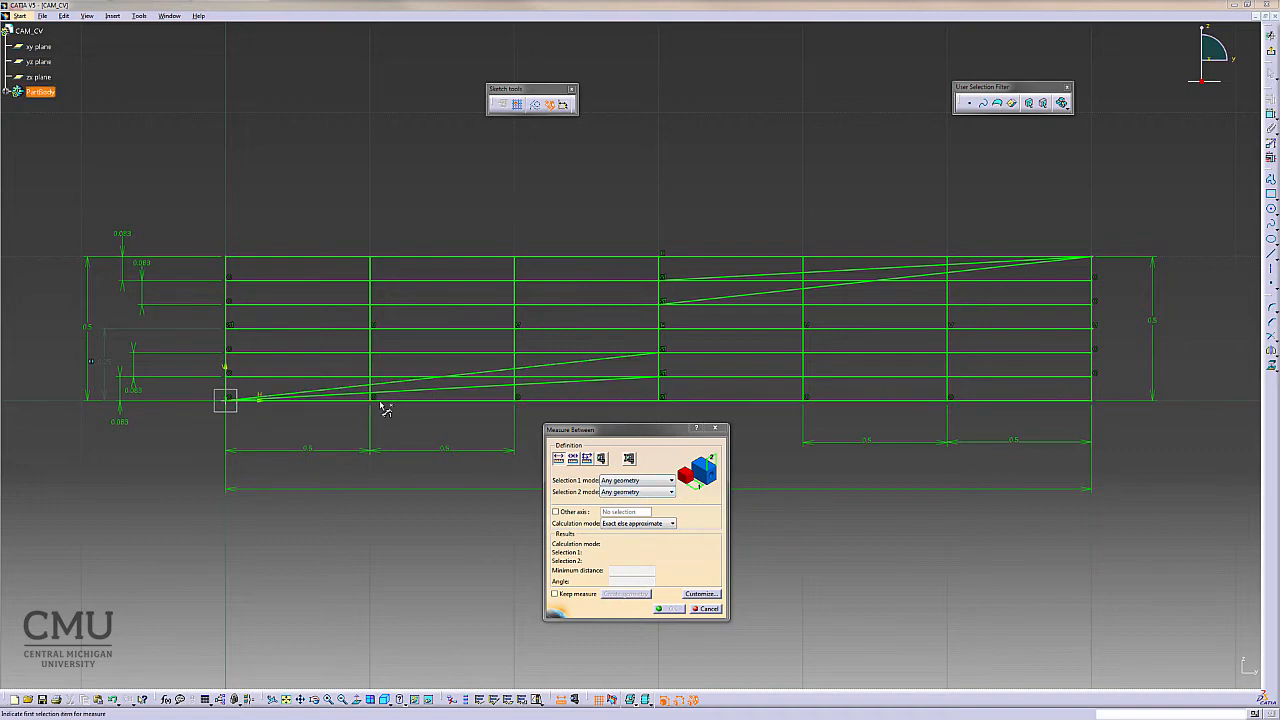
left_click(646, 483)
left_click(655, 482)
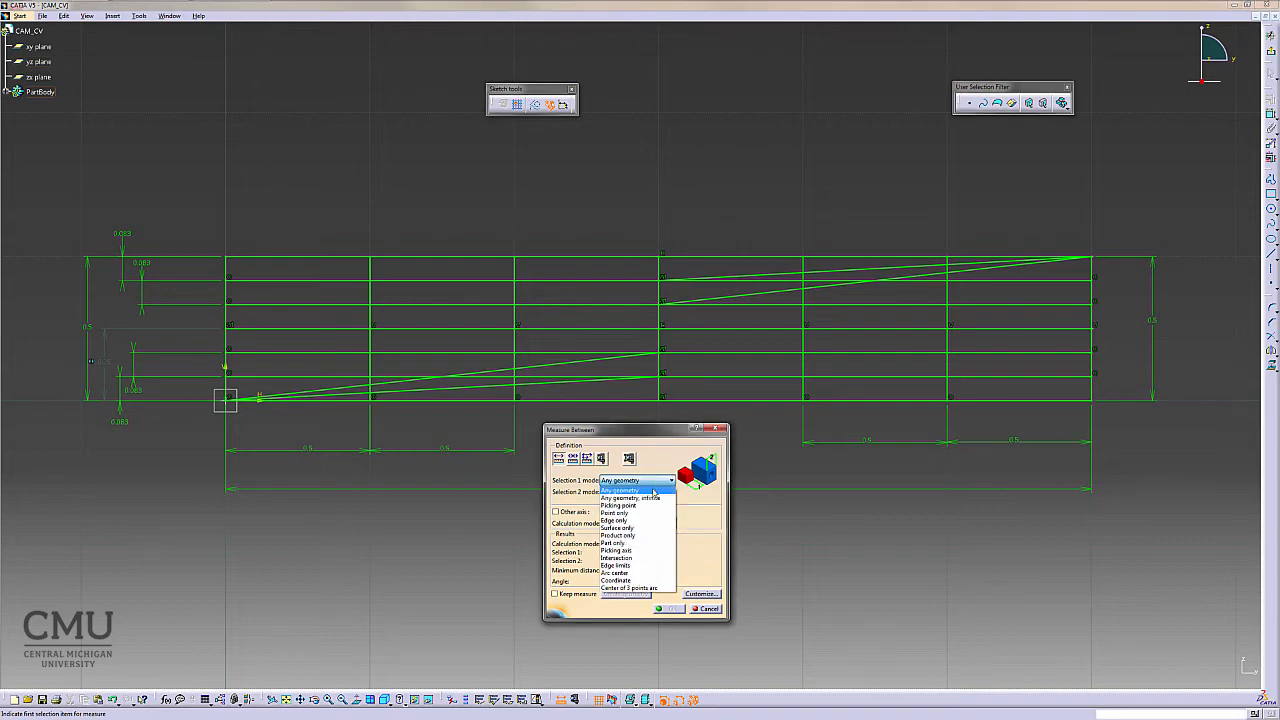
left_click(648, 558)
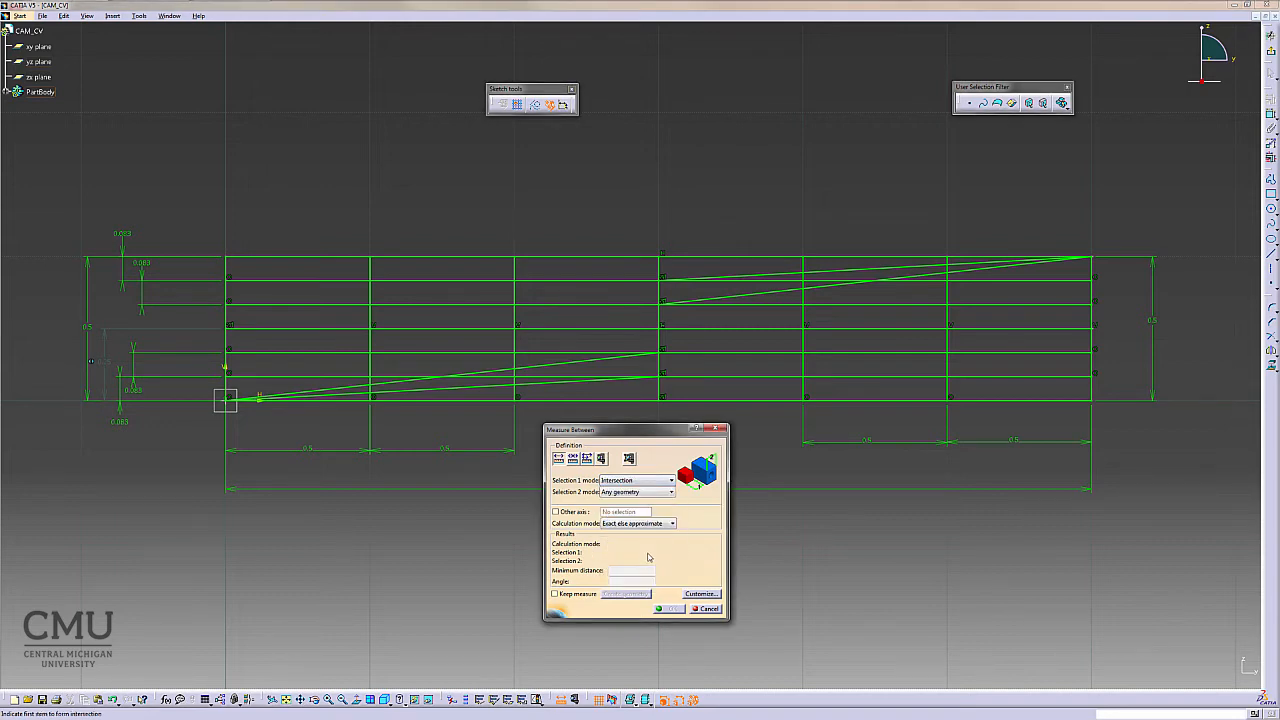
left_click(621, 493)
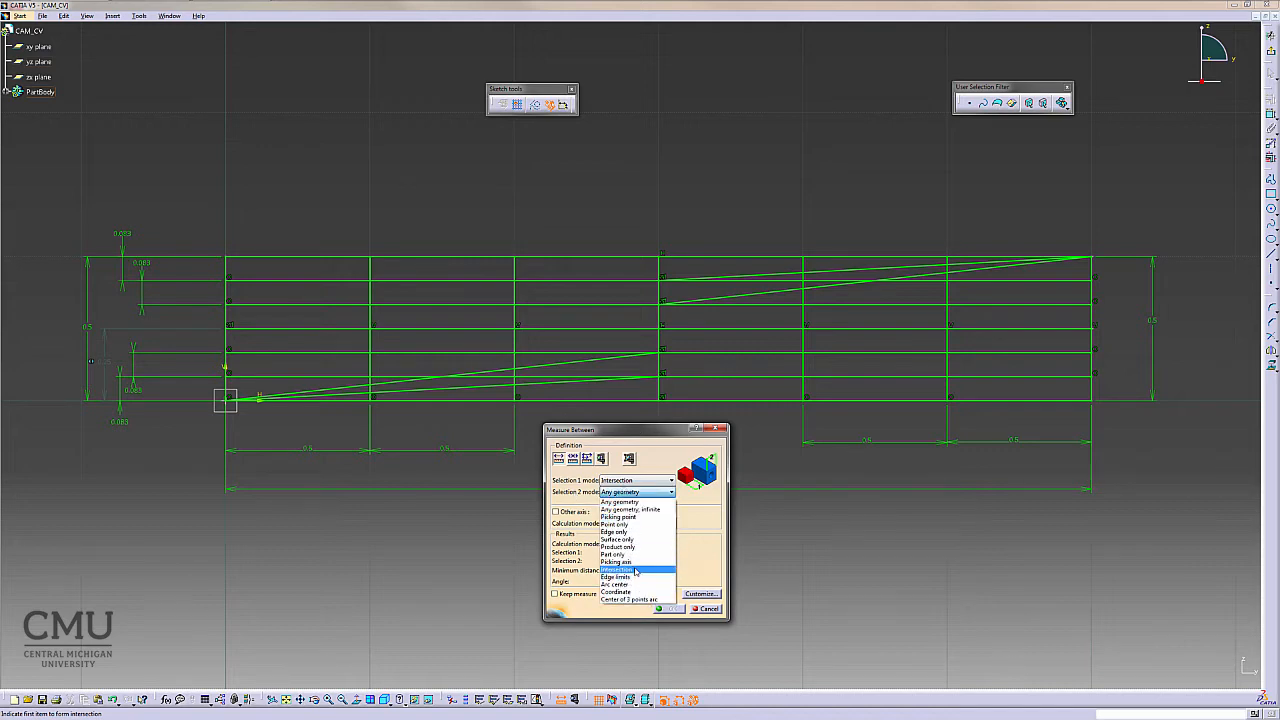
left_click(635, 569)
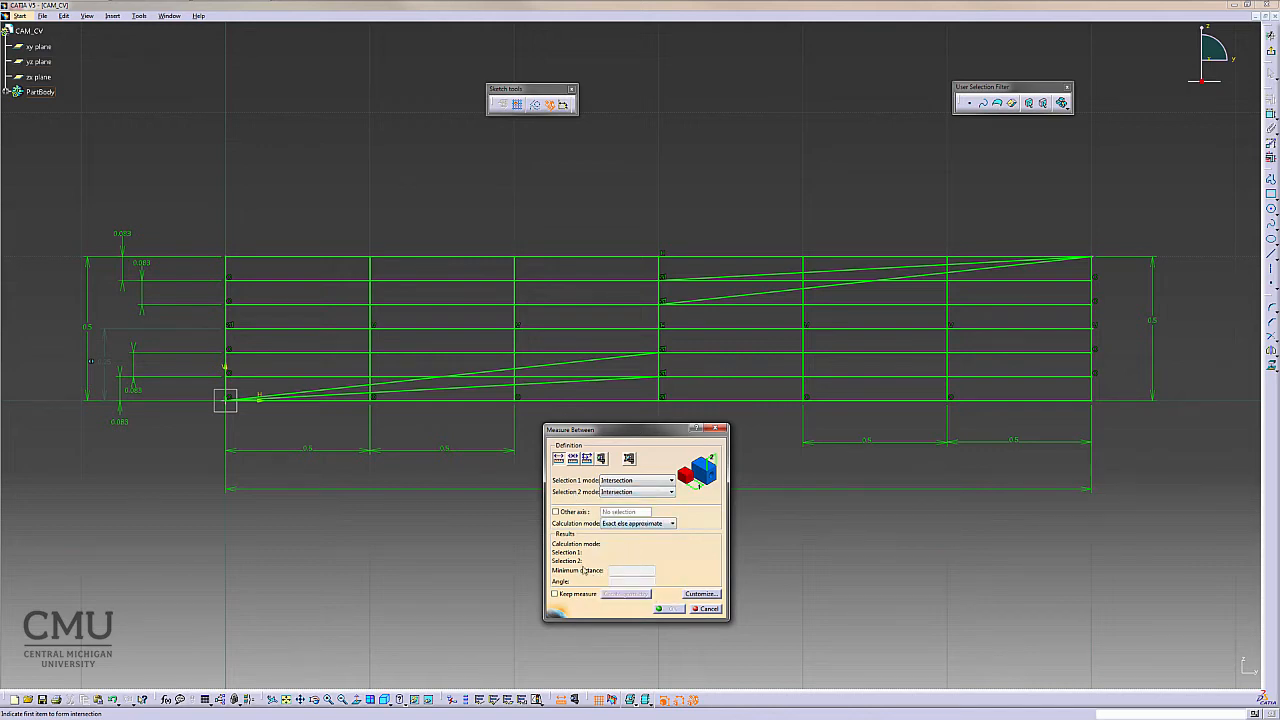
left_click(407, 402)
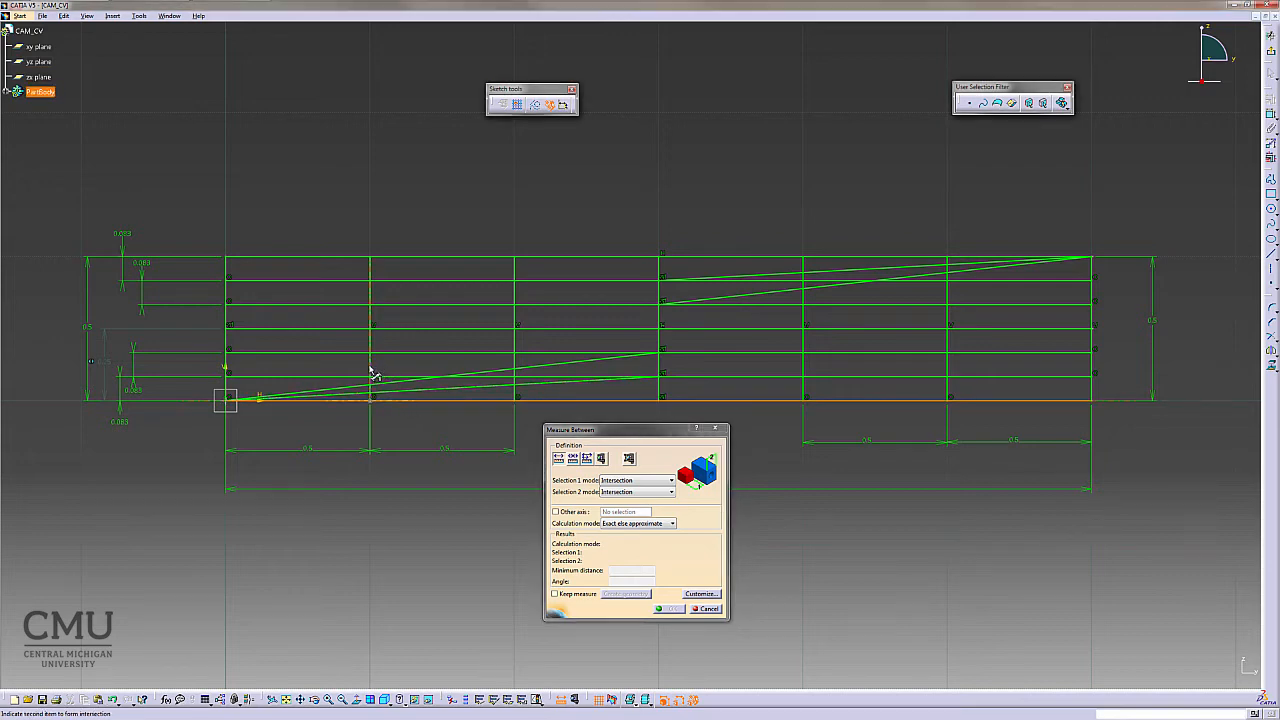
left_click(370, 373)
left_click(371, 368)
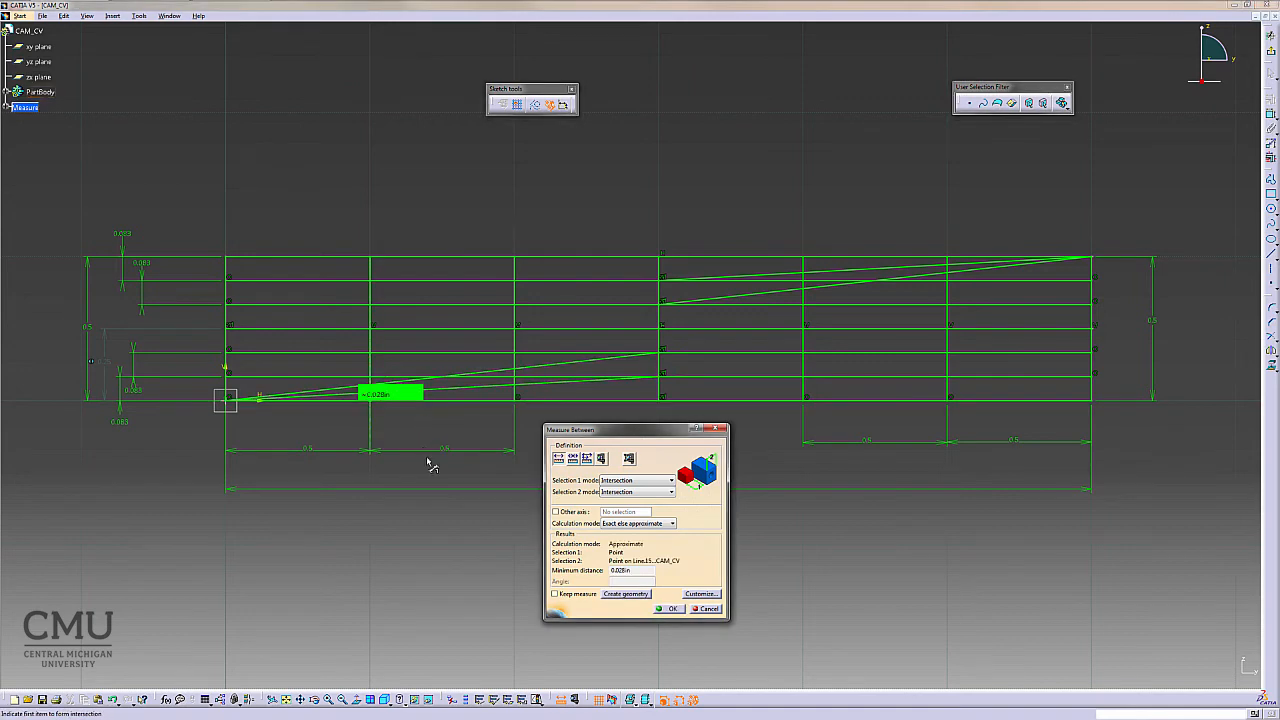
- Measure between the lower sloped lines' intersection points at the third vertical line
left_click_drag(634, 572, 603, 570)
left_click(618, 570)
left_click(548, 403)
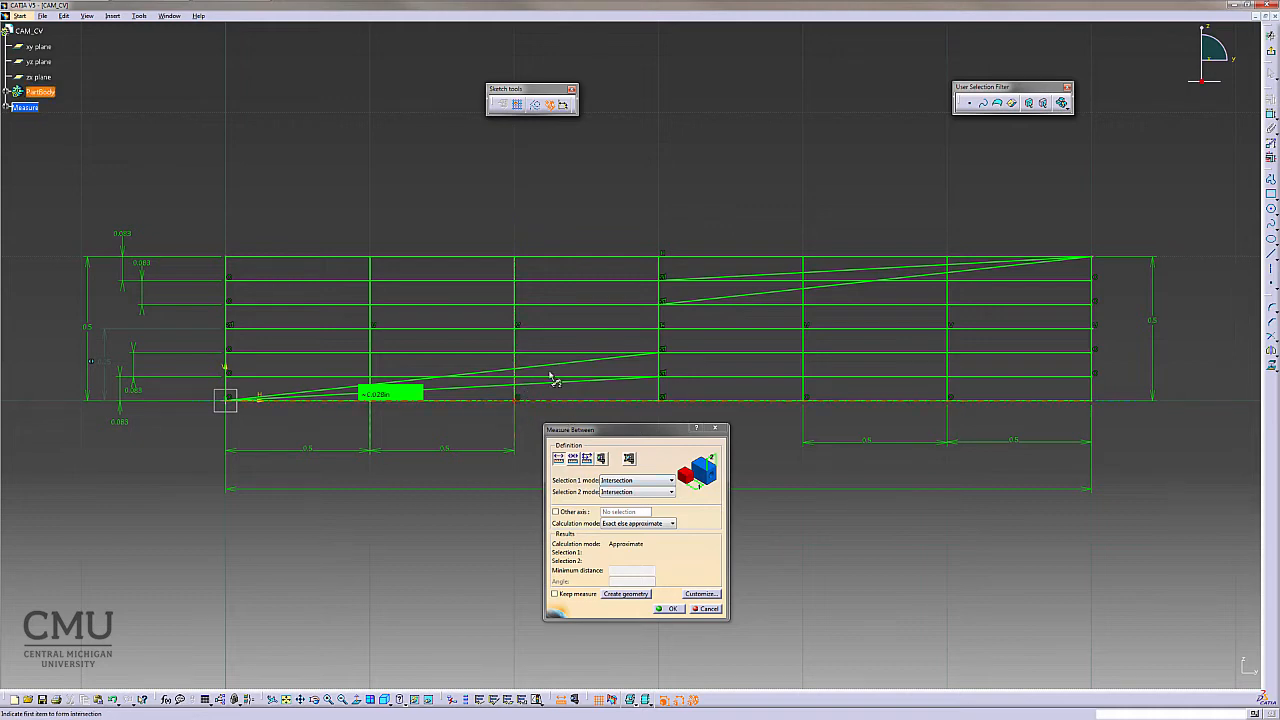
left_click(514, 338)
left_click(535, 365)
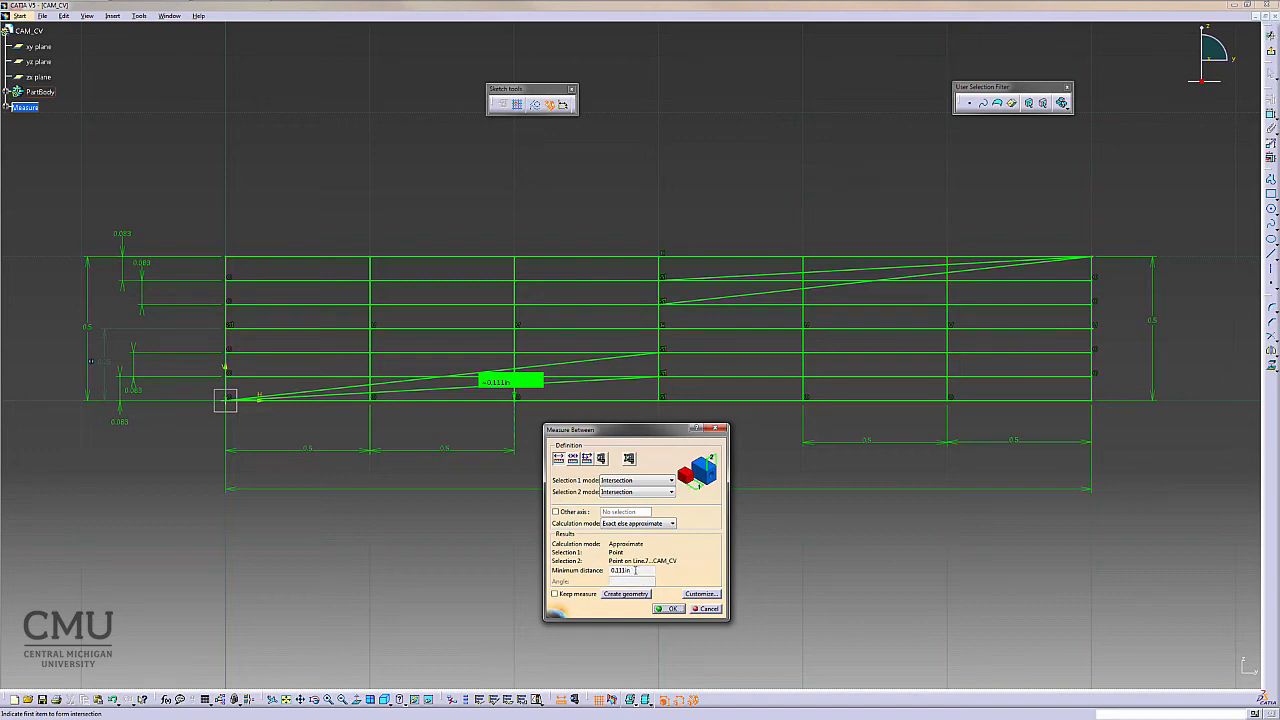
left_click_drag(635, 570, 603, 570)
- Set the decimal places for read/write length numbers to 6 in the Parameters and Measure options
left_click(139, 15)
left_click(86, 125)
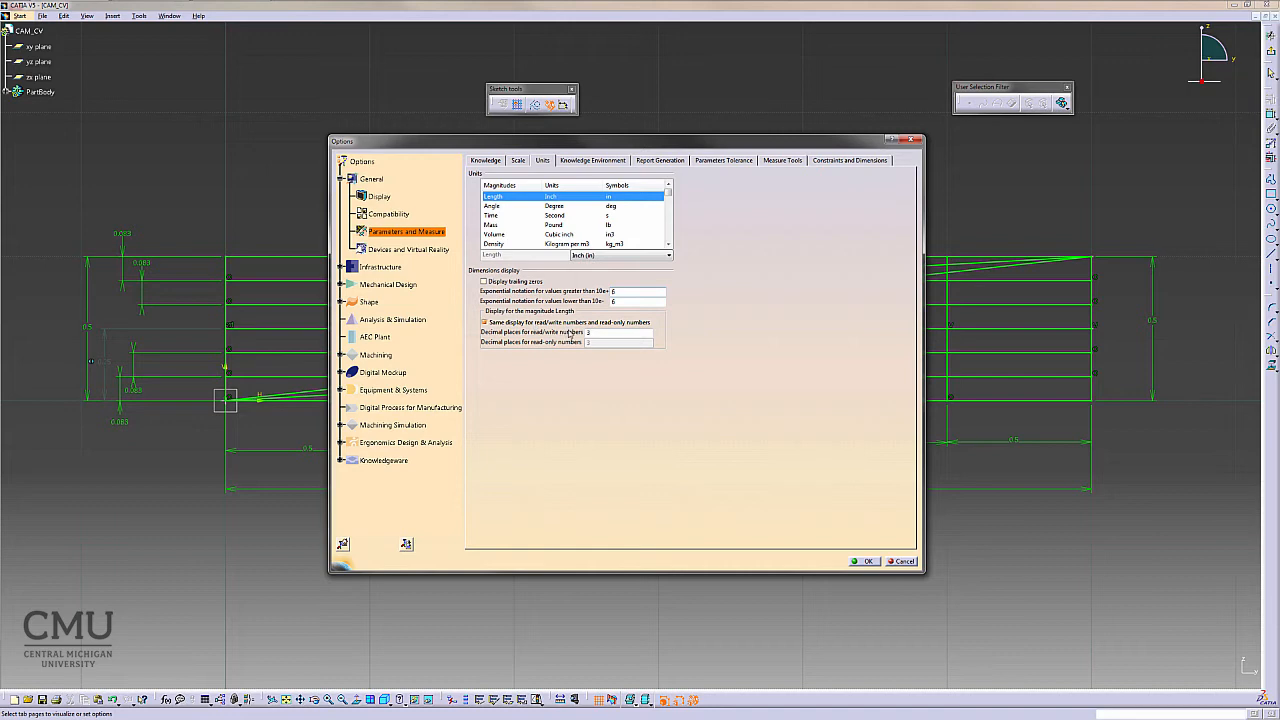
double_click(599, 331)
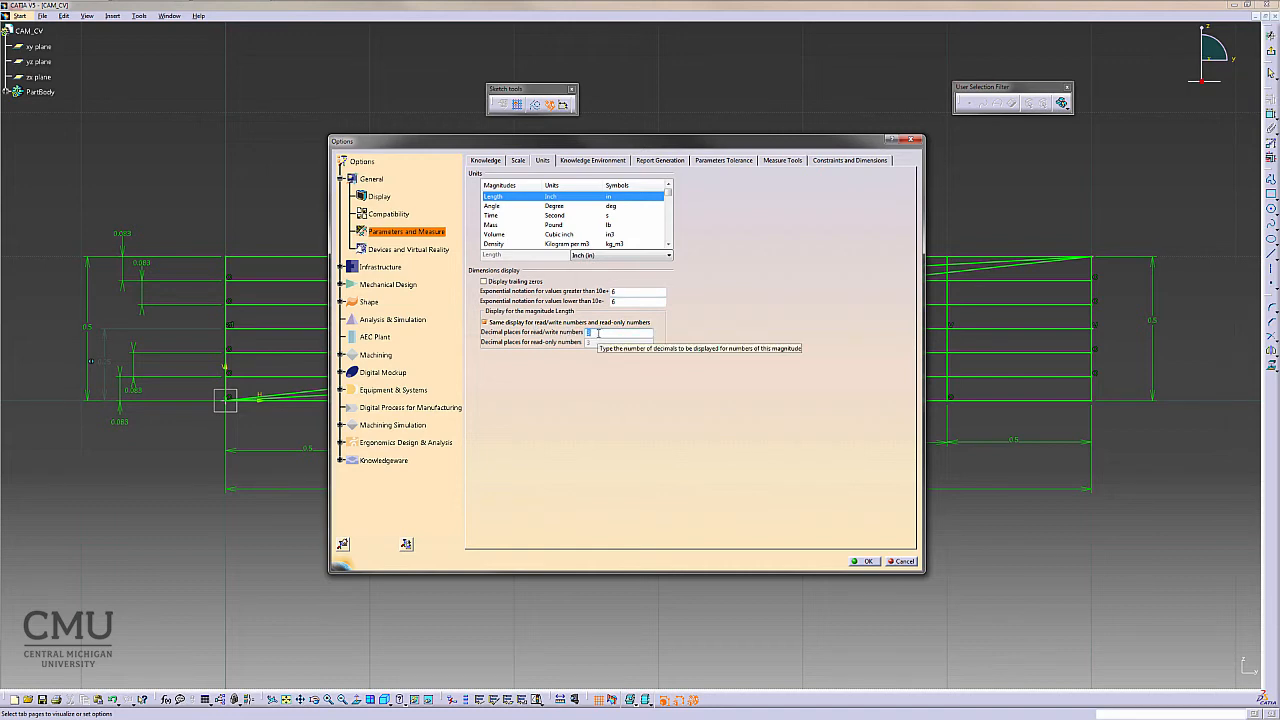
type("6")
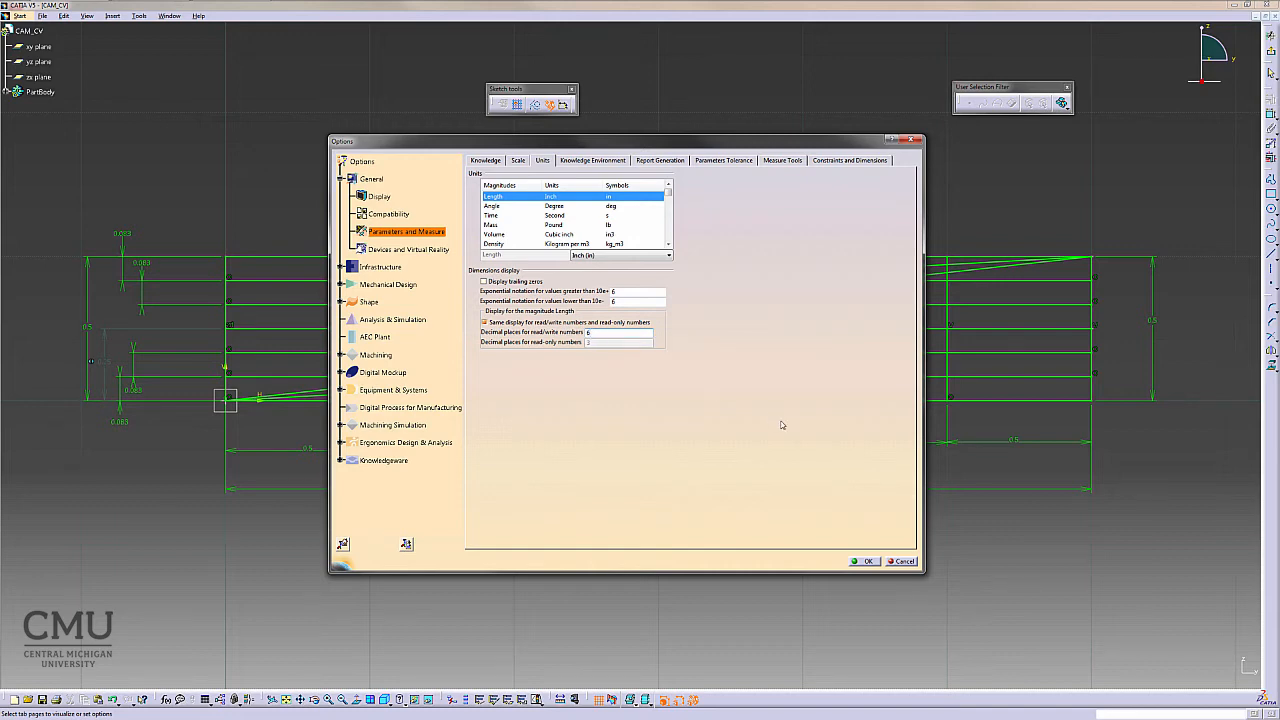
left_click(865, 562)
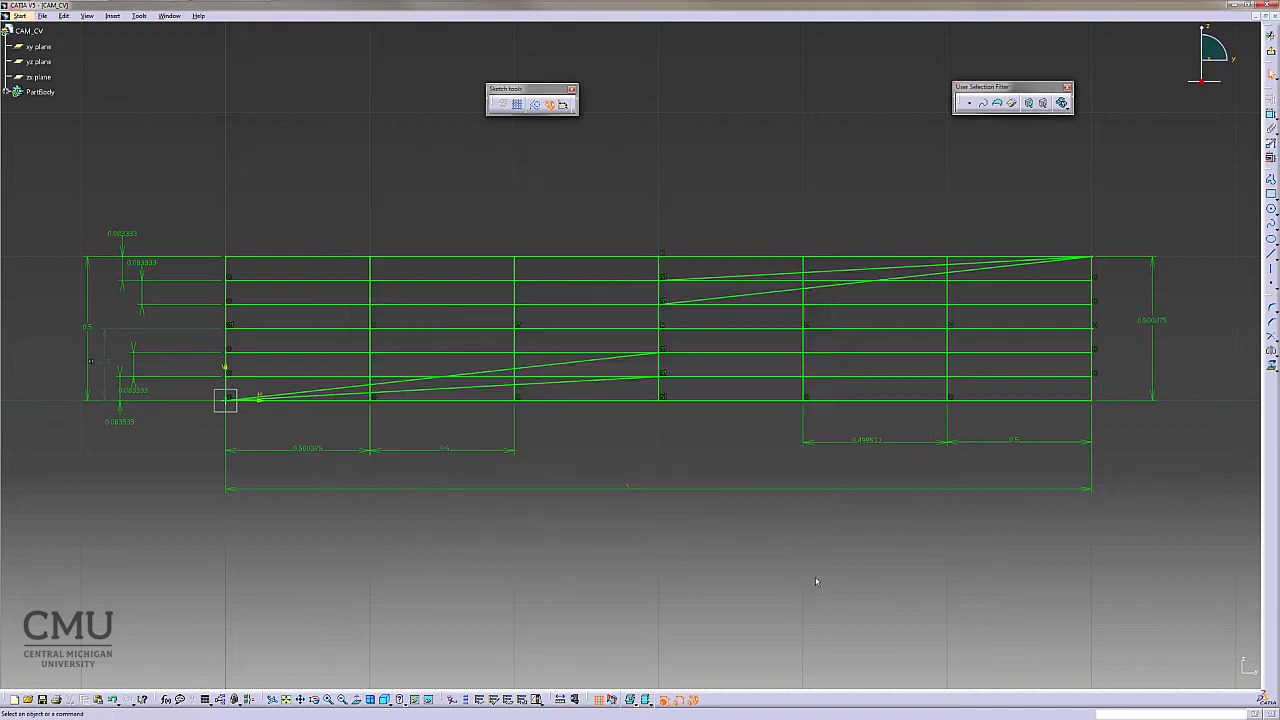
- Measure between the upper sloped lines' intersection points at the fifth vertical line with Measure Between
left_click(562, 699)
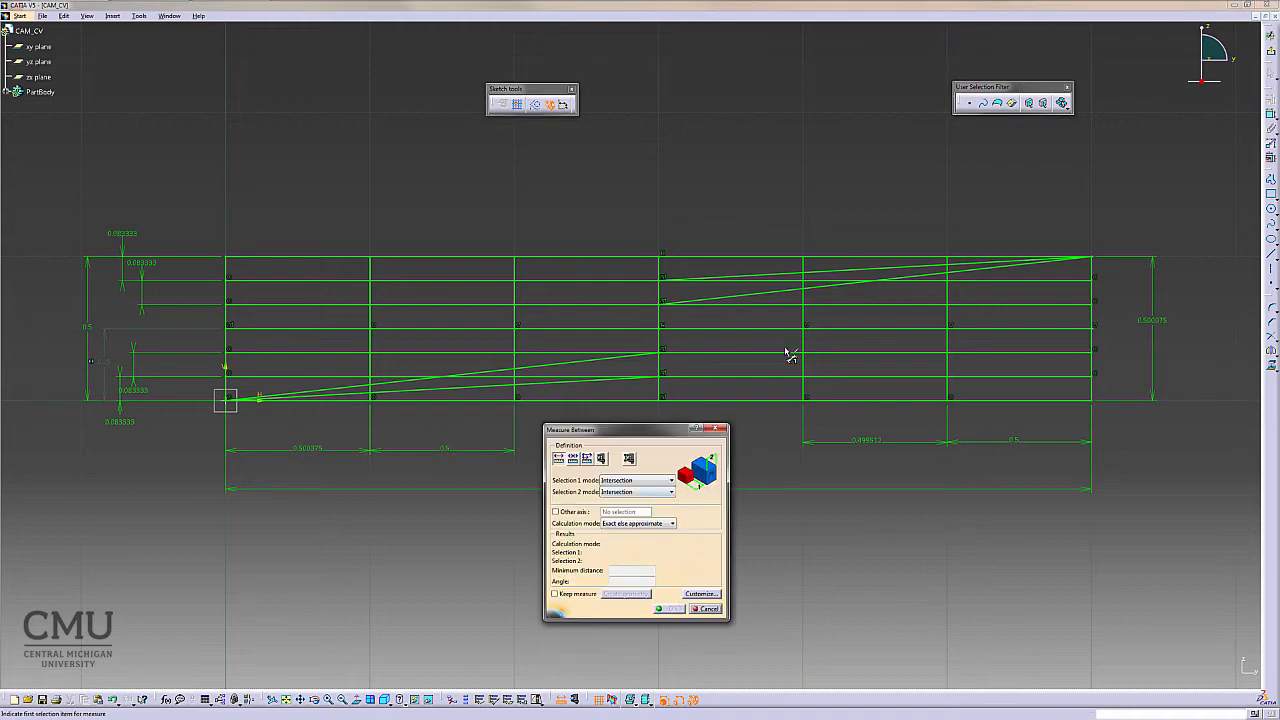
left_click(775, 258)
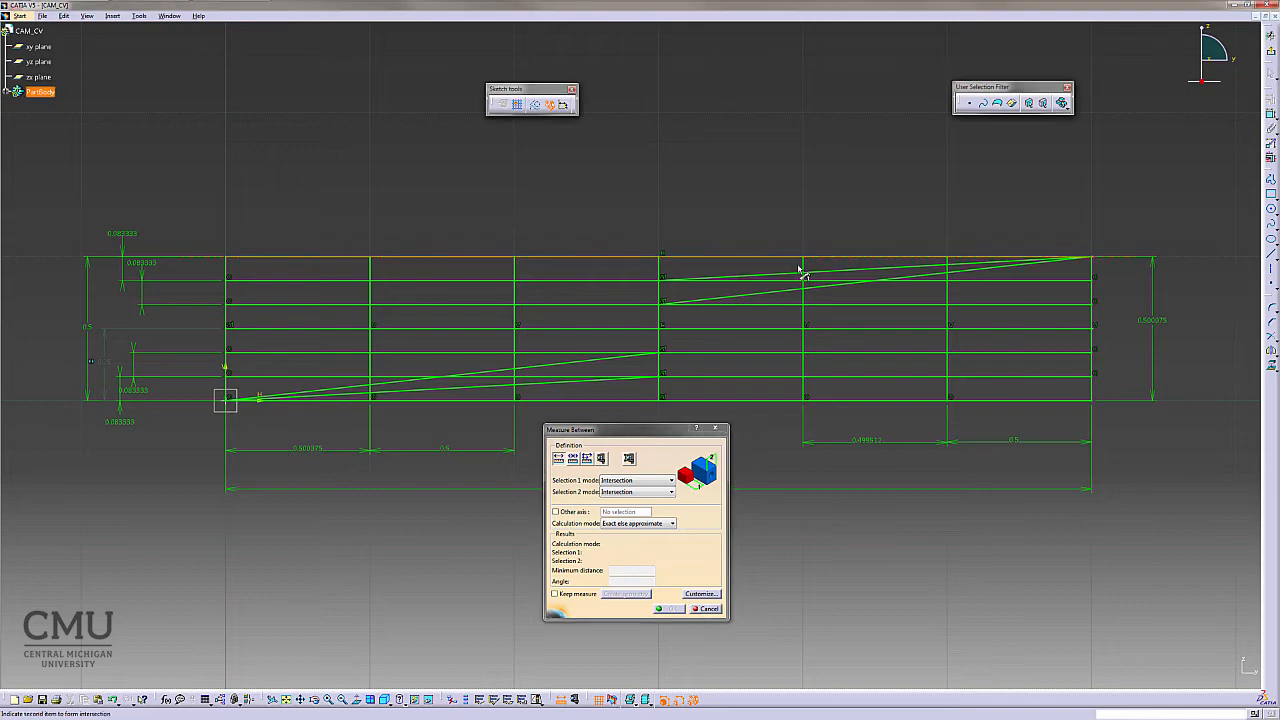
left_click(845, 283)
left_click(807, 297)
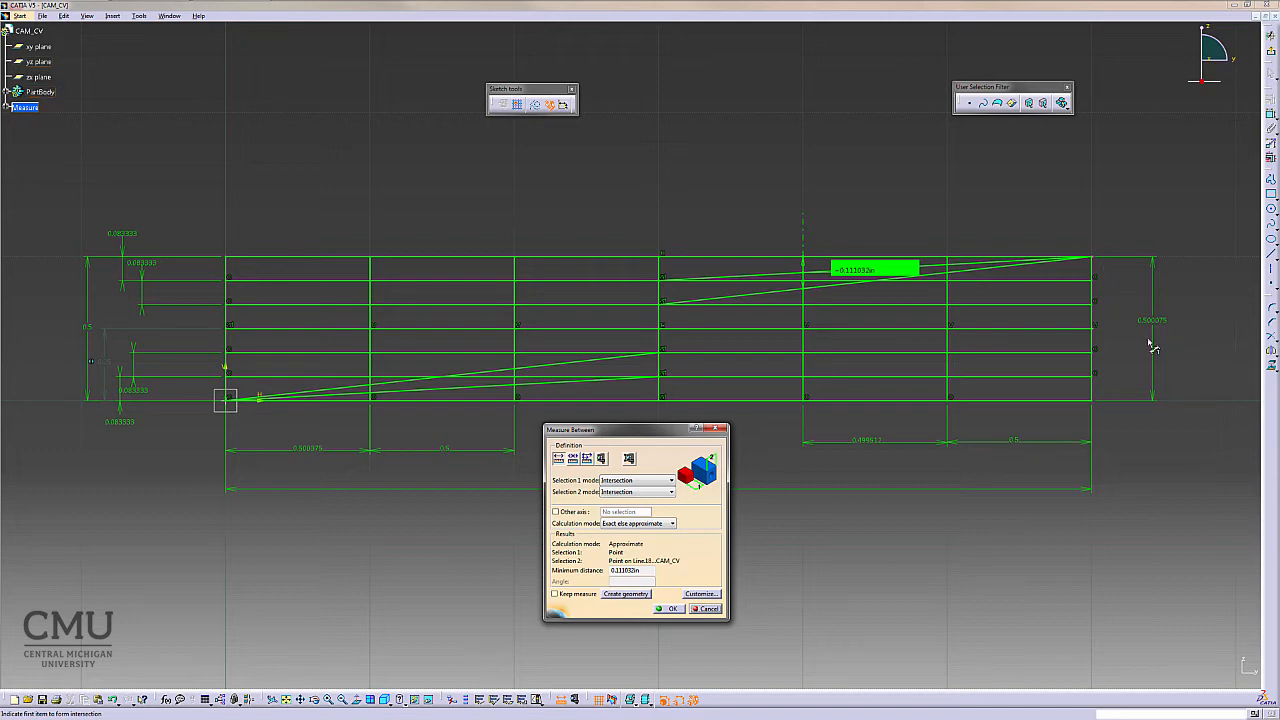
- Close the measurement and set the right-hand vertical height dimension to 0.5
left_click(674, 609)
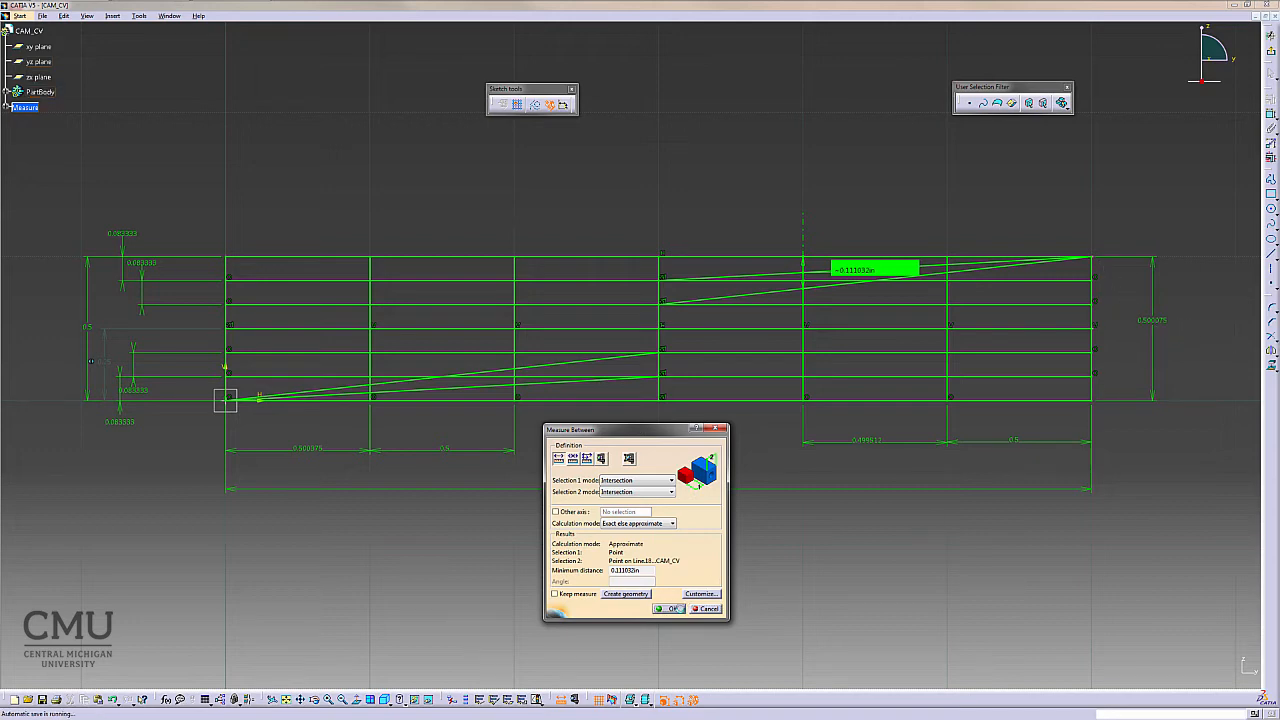
double_click(1154, 321)
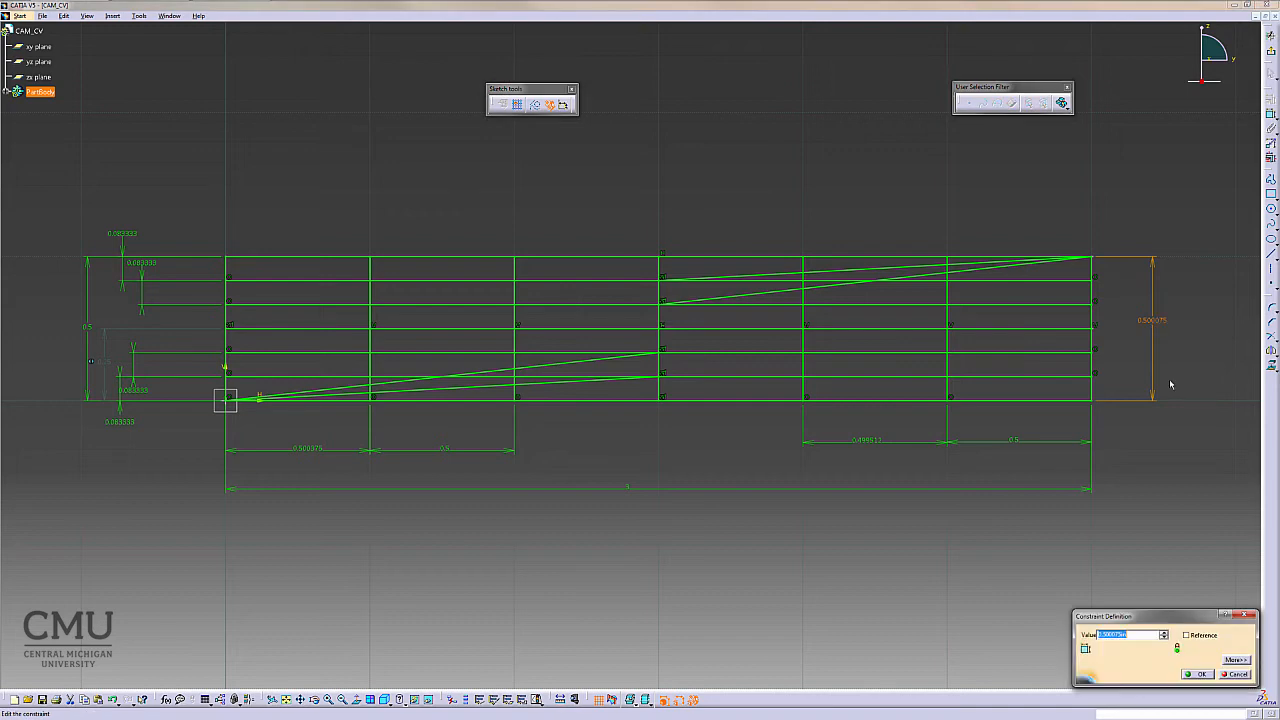
type("0.5")
key("Return")
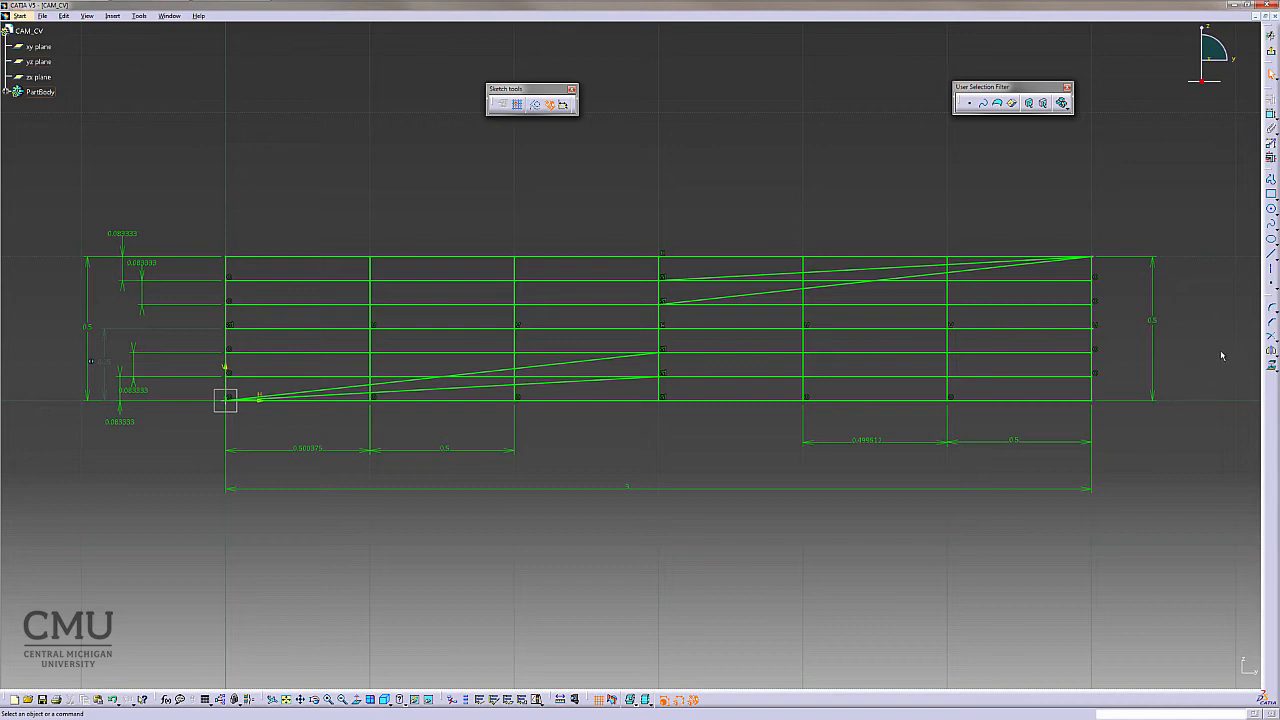
- Draw a spline from the lower-left corner through the sloped lines' intersections at each vertical line to the upper-right corner
left_click(1272, 228)
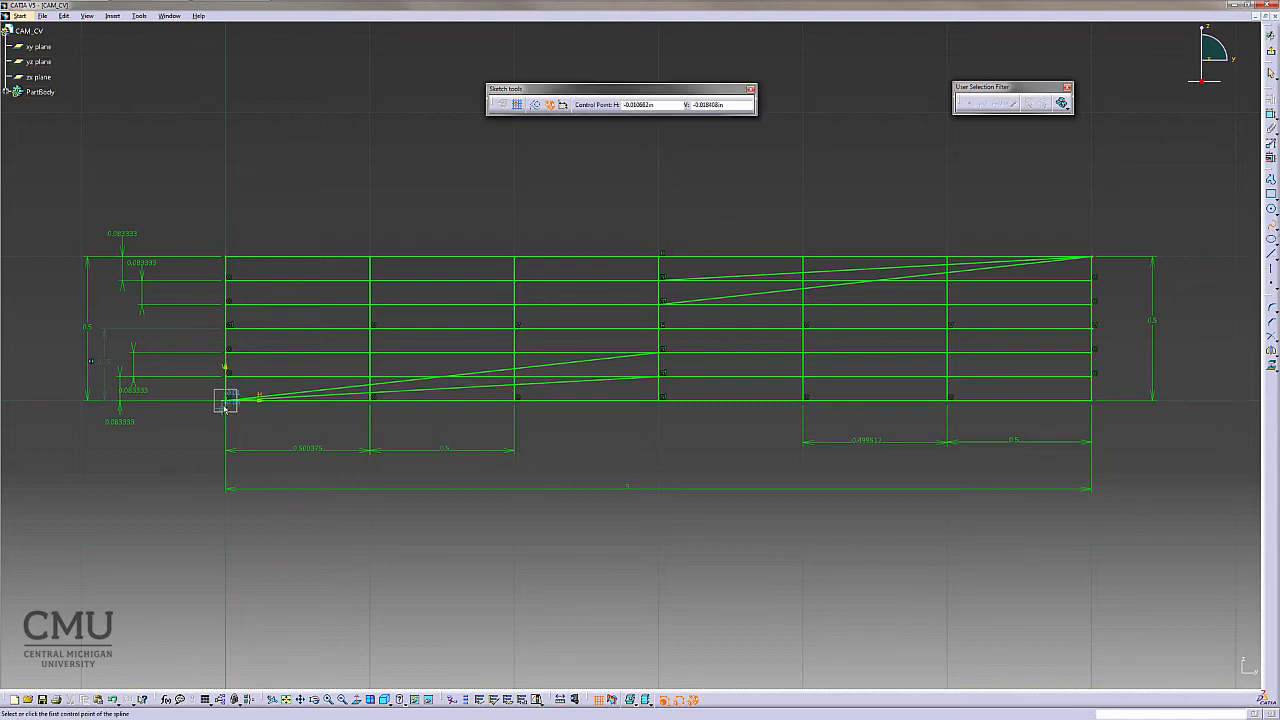
left_click(227, 401)
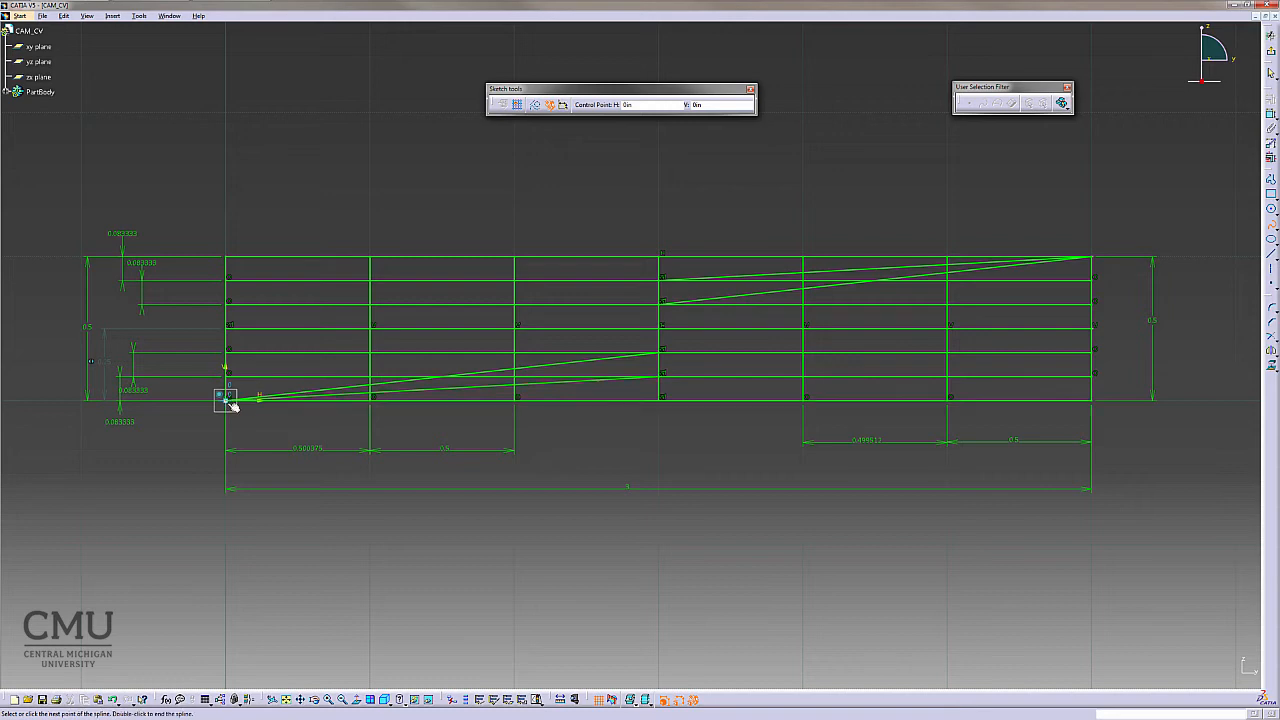
left_click(371, 393)
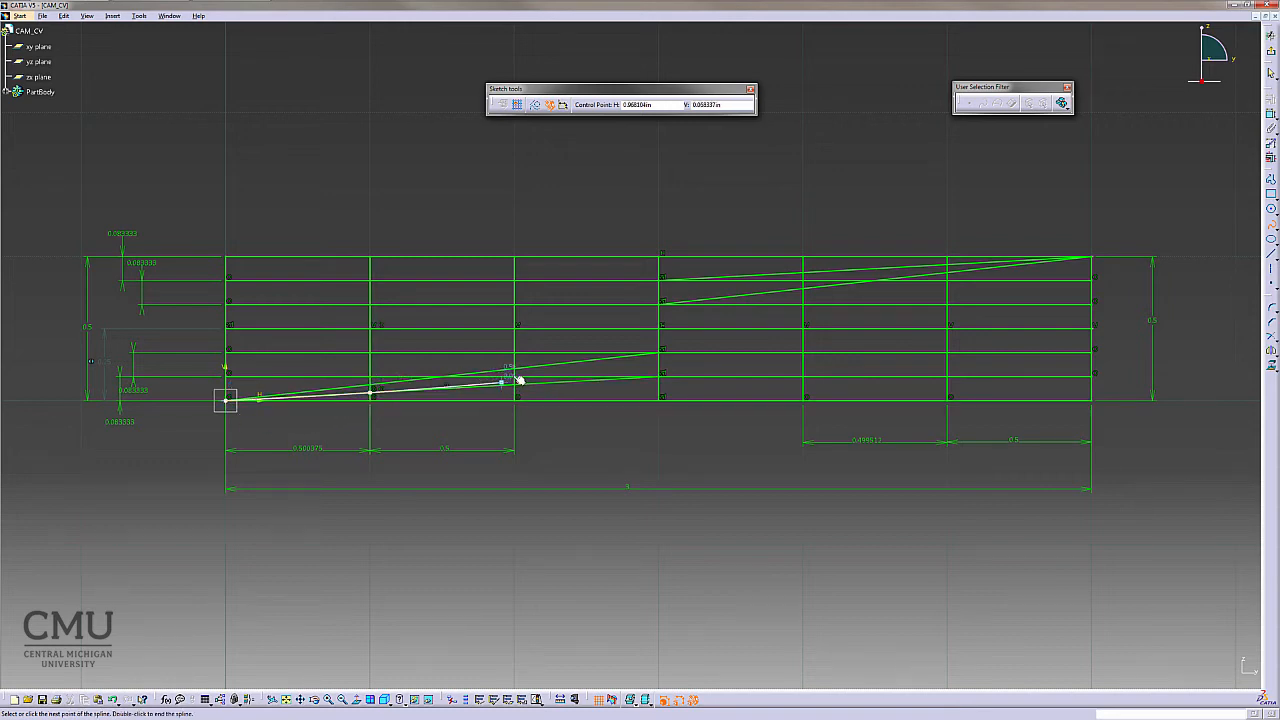
left_click(514, 369)
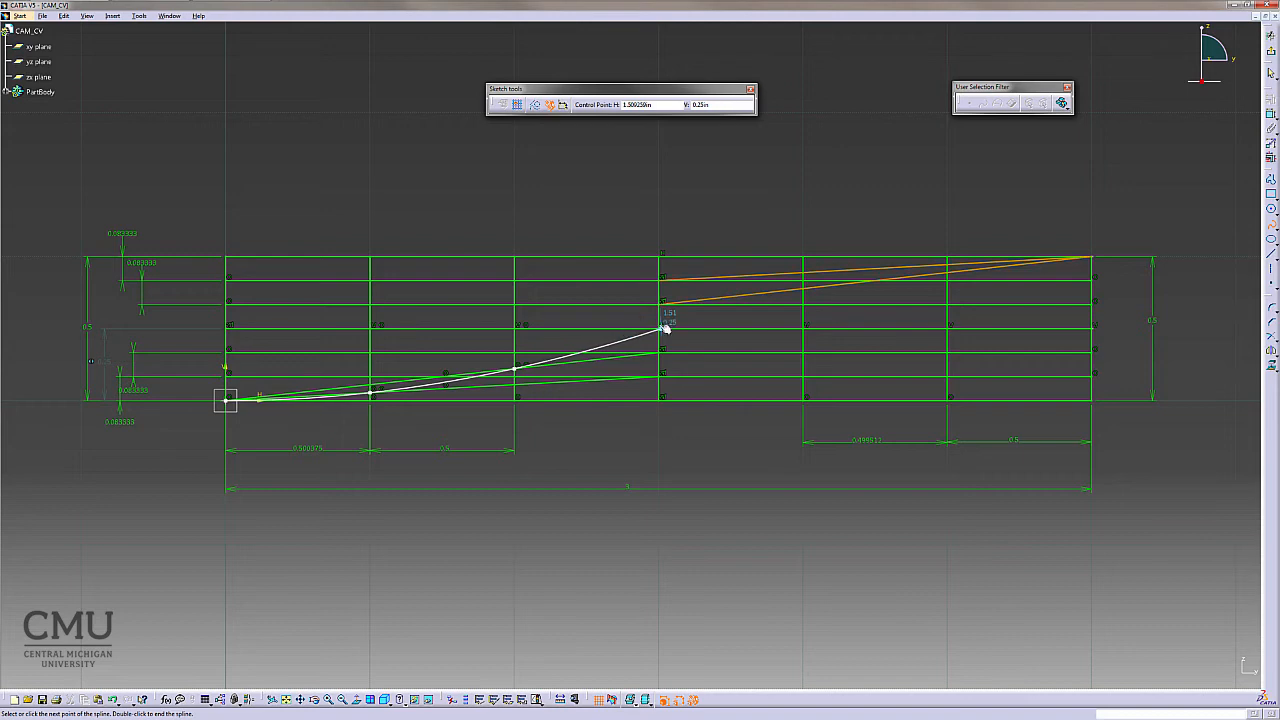
left_click(659, 327)
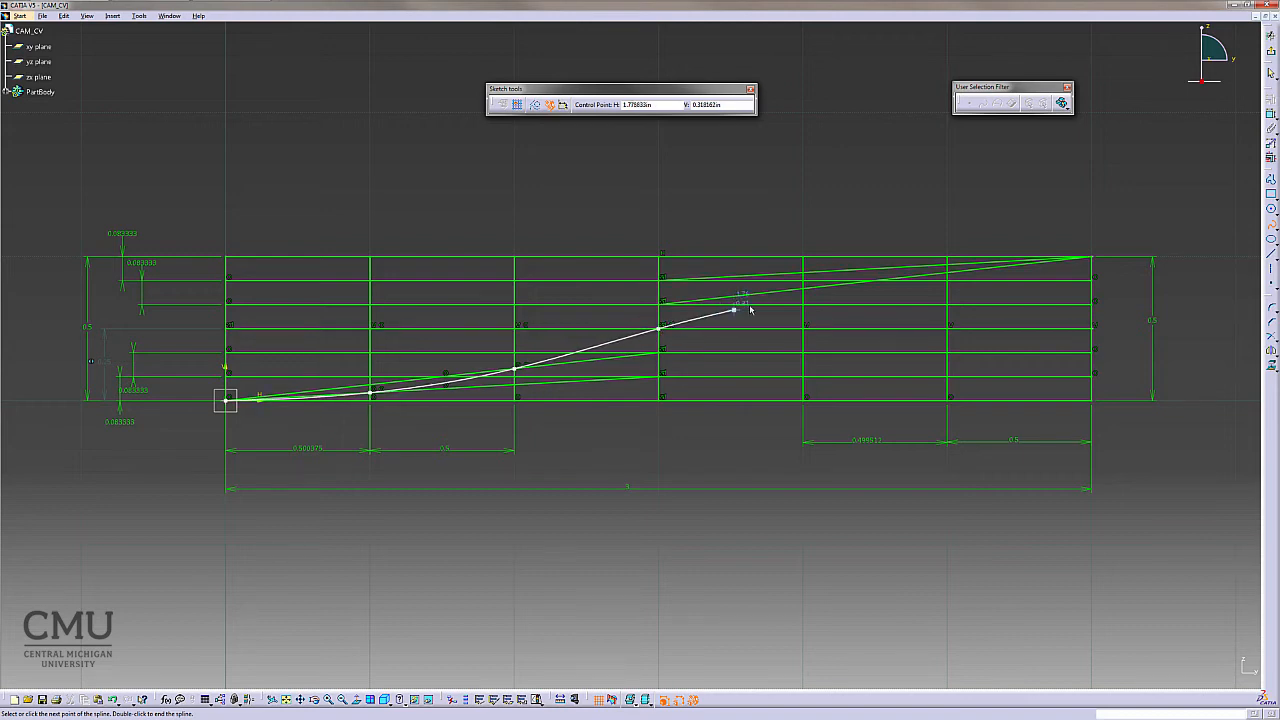
left_click(802, 288)
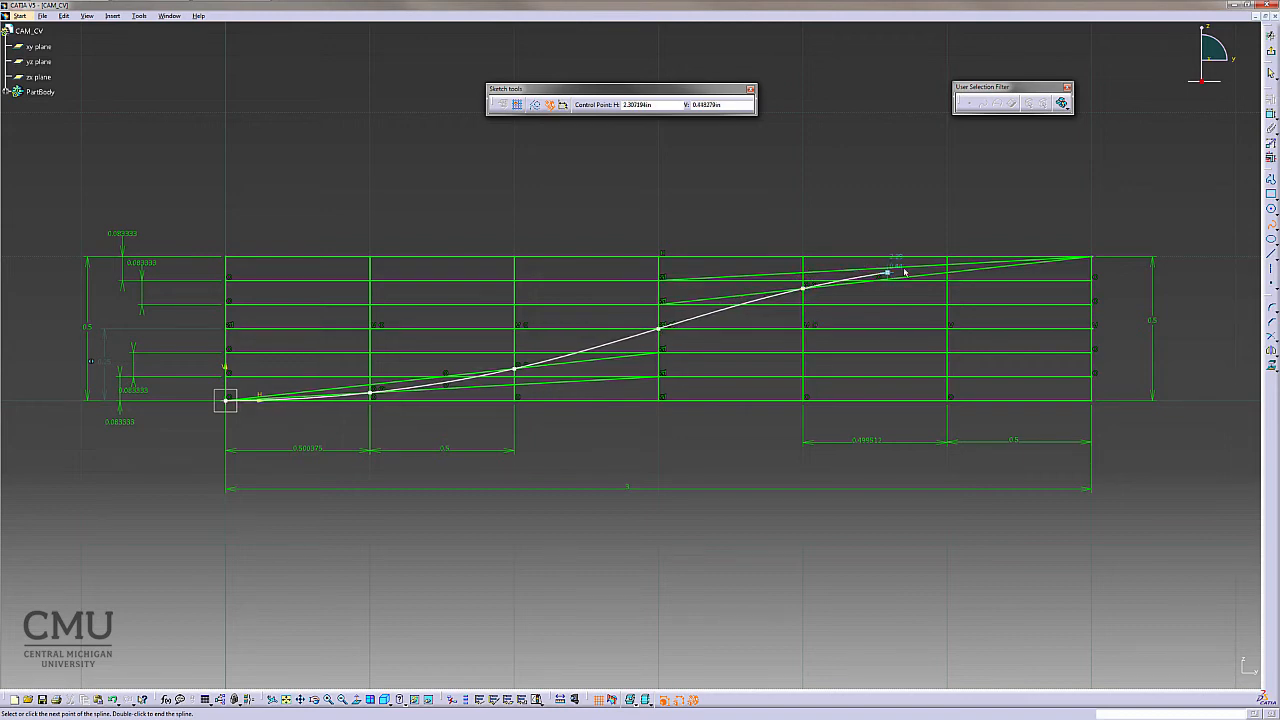
left_click(948, 264)
left_click(1095, 258)
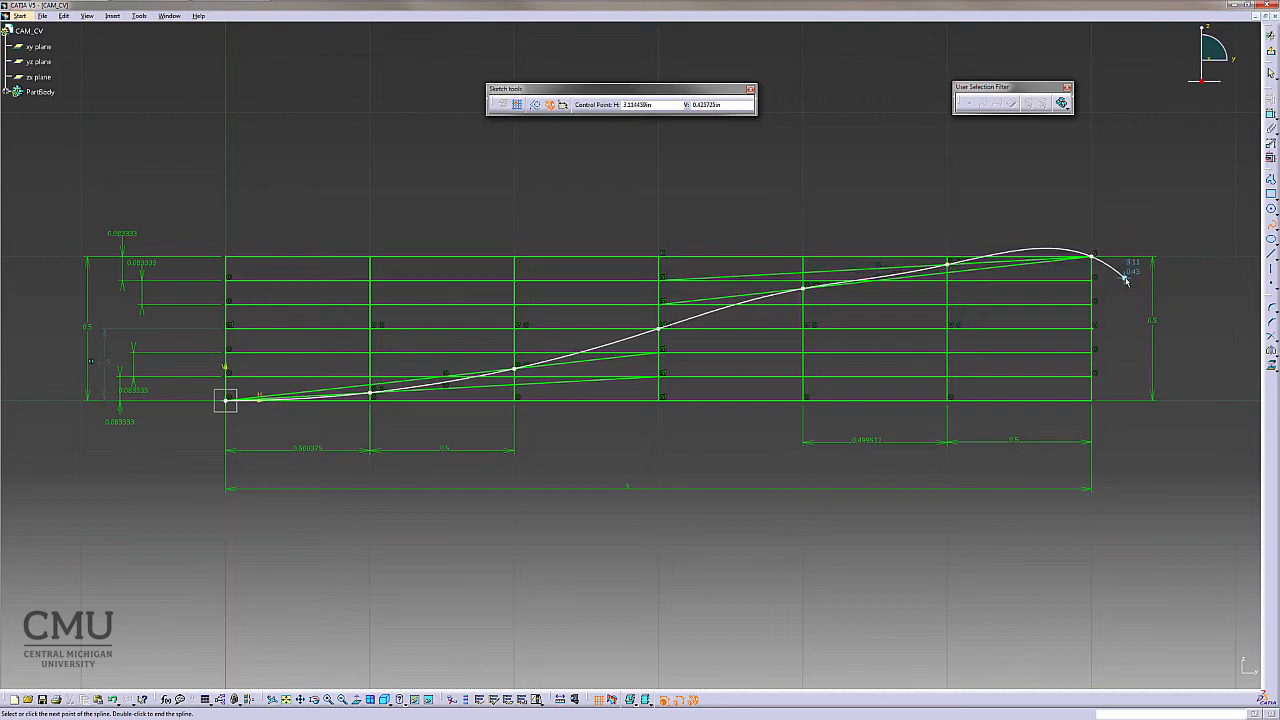
key("Escape")
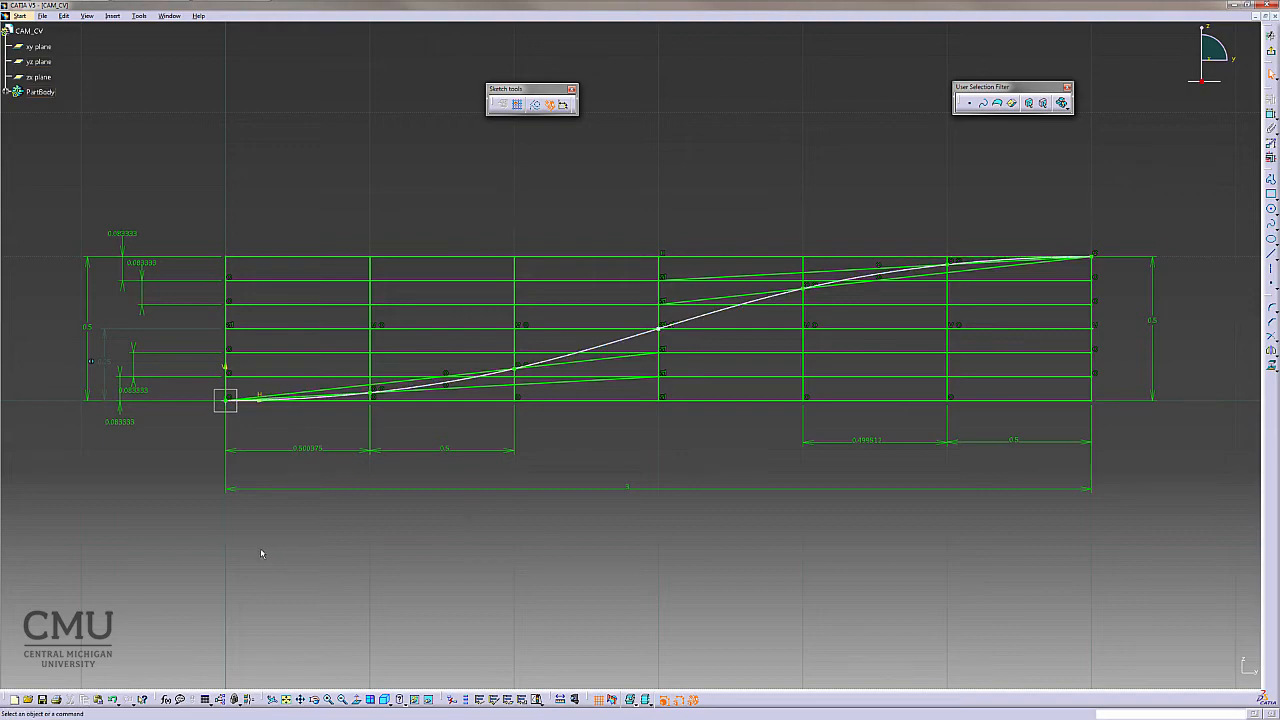
- Examine how the spline follows the sloped lines near its start and along the diagram
mouse_move(279, 557)
middle_mouse_down()
mouse_move(279, 486)
mouse_move(354, 505)
mouse_move(906, 466)
middle_mouse_up()
middle_click_drag(443, 600, 449, 529)
mouse_move(529, 531)
middle_mouse_down()
mouse_move(769, 494)
mouse_move(792, 514)
middle_mouse_up()
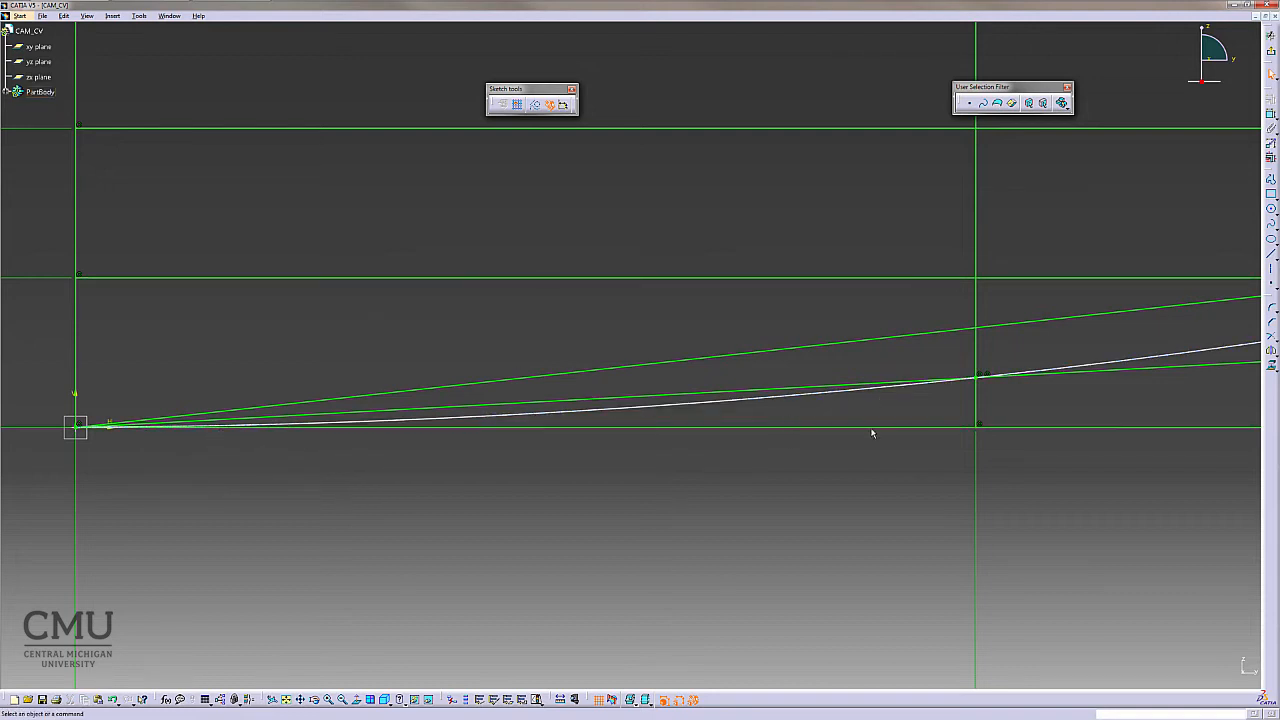
middle_click_drag(733, 497, 731, 541)
middle_click_drag(624, 471, 692, 246)
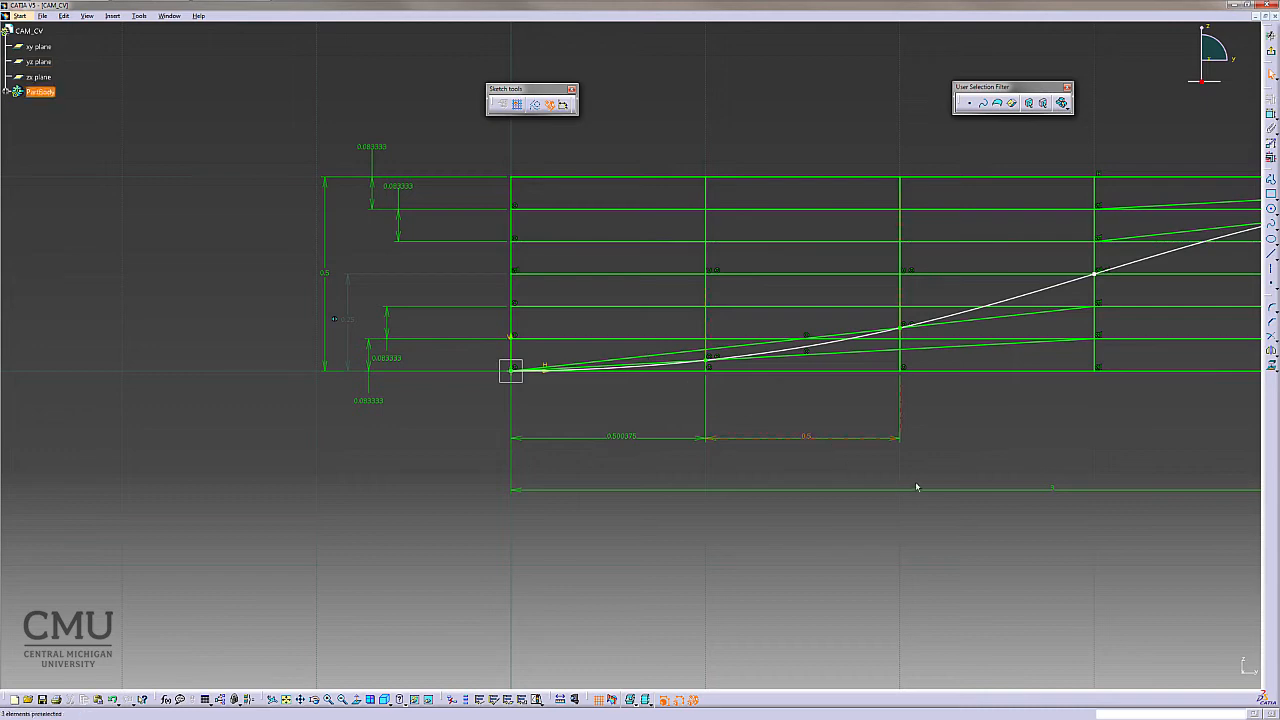
mouse_move(1000, 529)
middle_mouse_down()
mouse_move(586, 537)
mouse_move(471, 560)
middle_mouse_up()
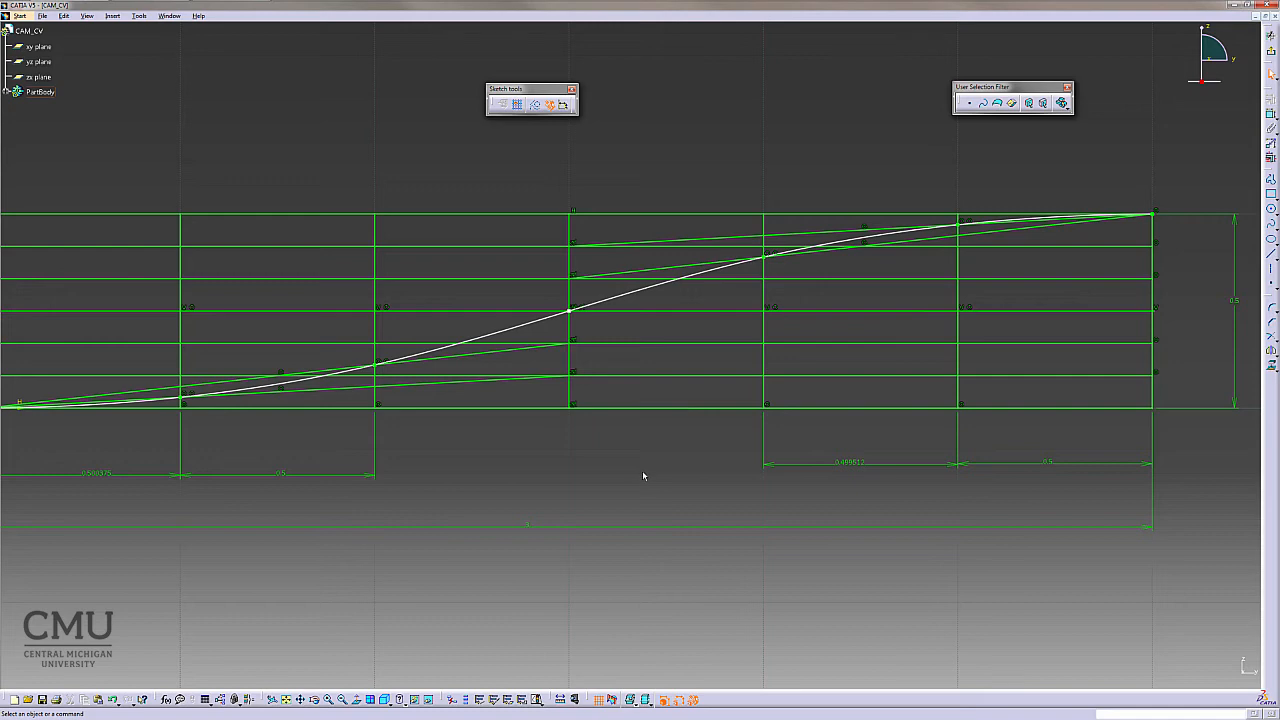
mouse_move(645, 476)
middle_mouse_down()
mouse_move(651, 463)
mouse_move(651, 511)
mouse_move(764, 505)
middle_mouse_up()
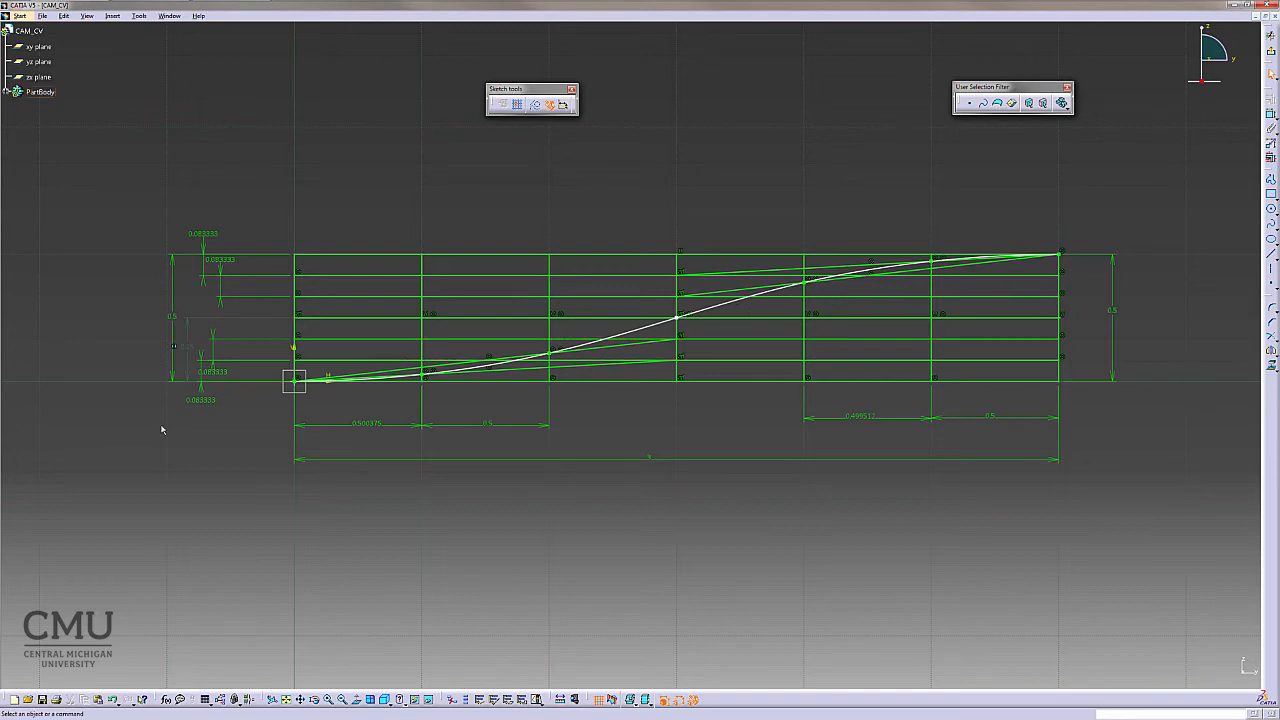
- Exit the sketch and hide the finished sketch in the tree
left_click(1265, 56)
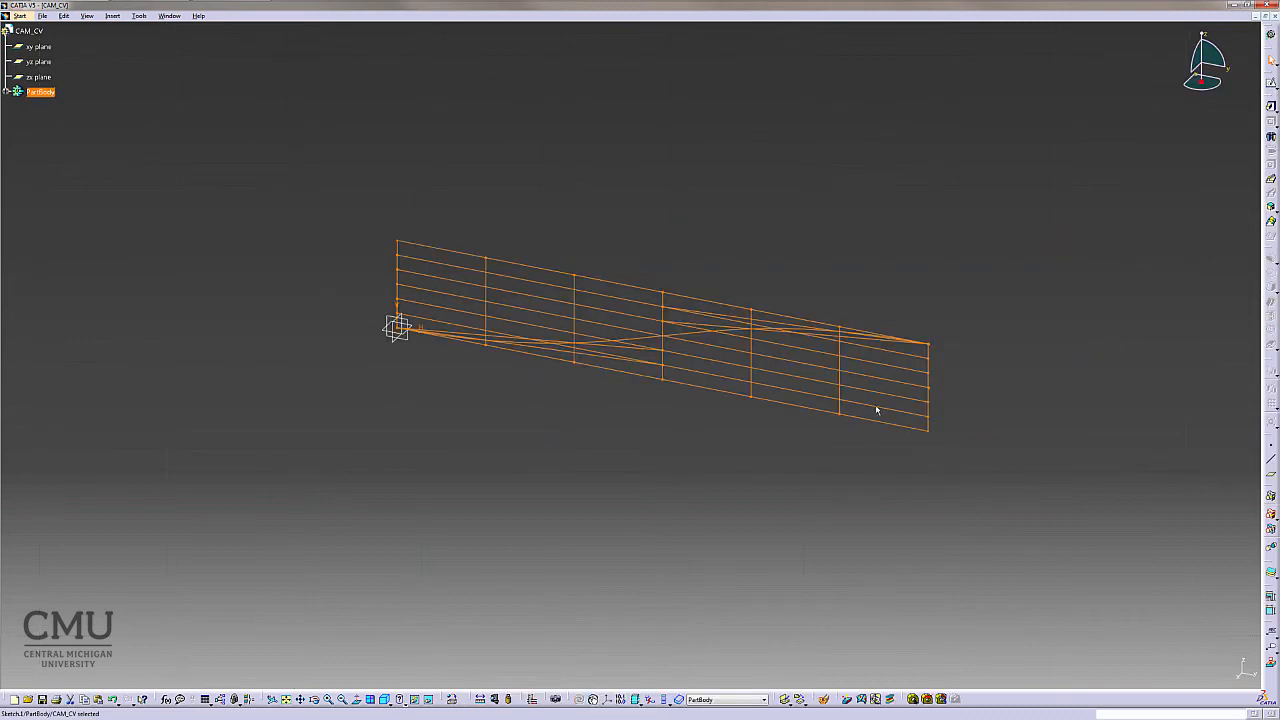
left_click(821, 241)
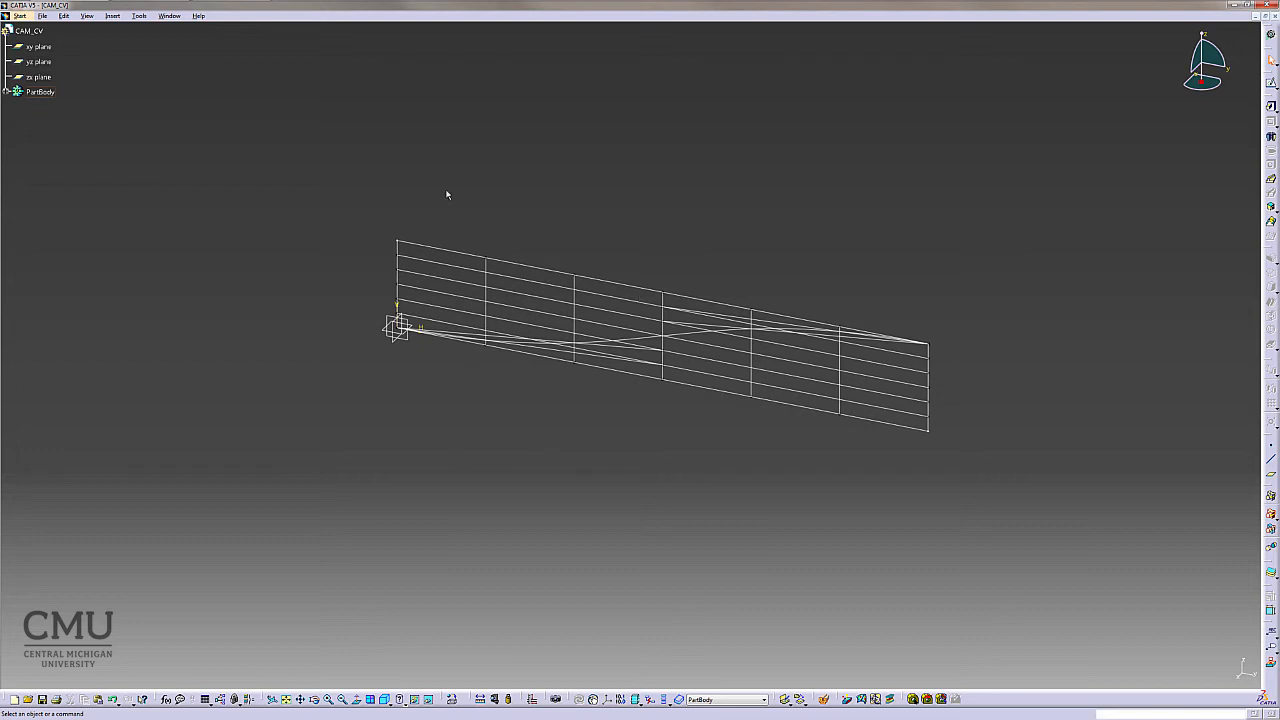
left_click(6, 92)
right_click(48, 107)
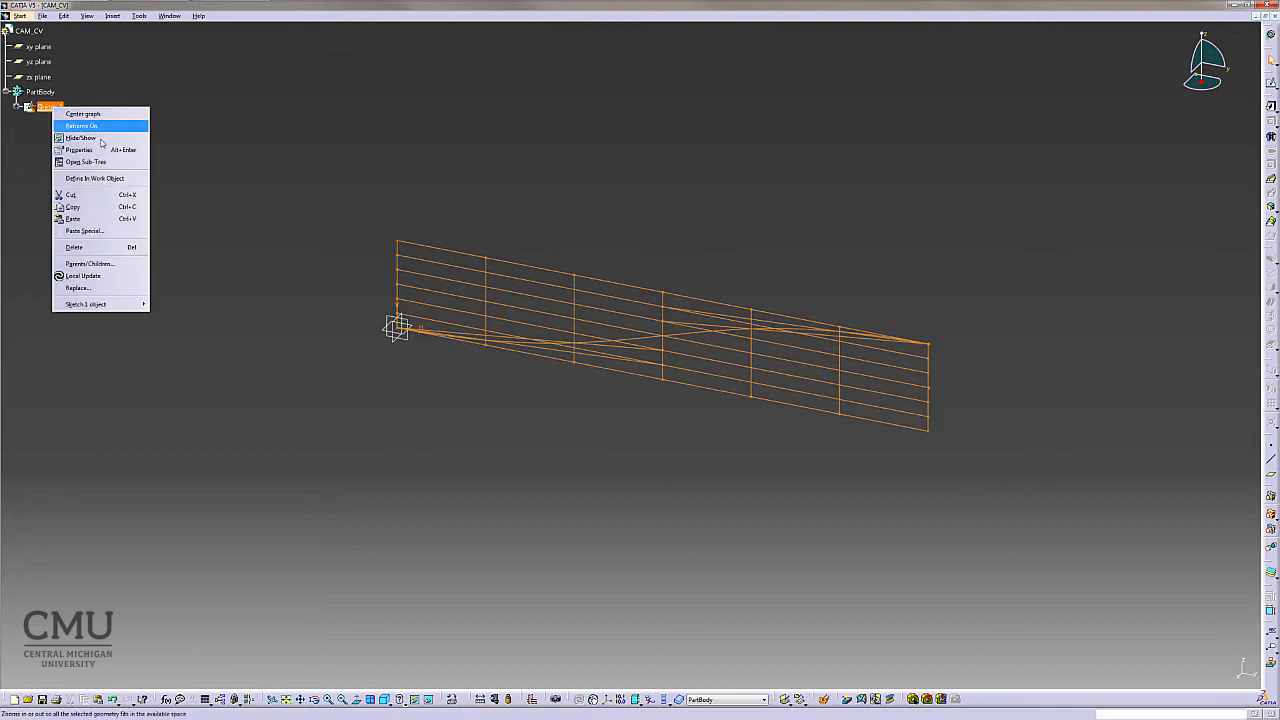
left_click(95, 140)
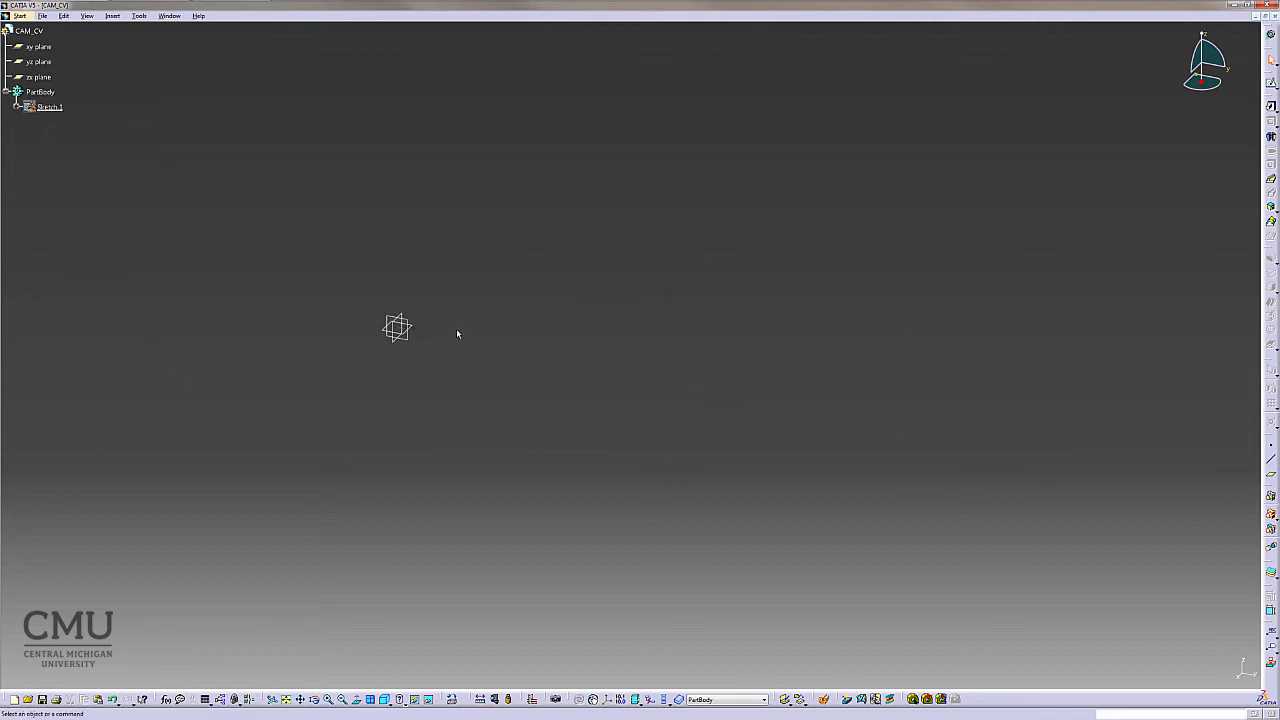
- Start a new sketch on the origin reference plane
left_click(1270, 104)
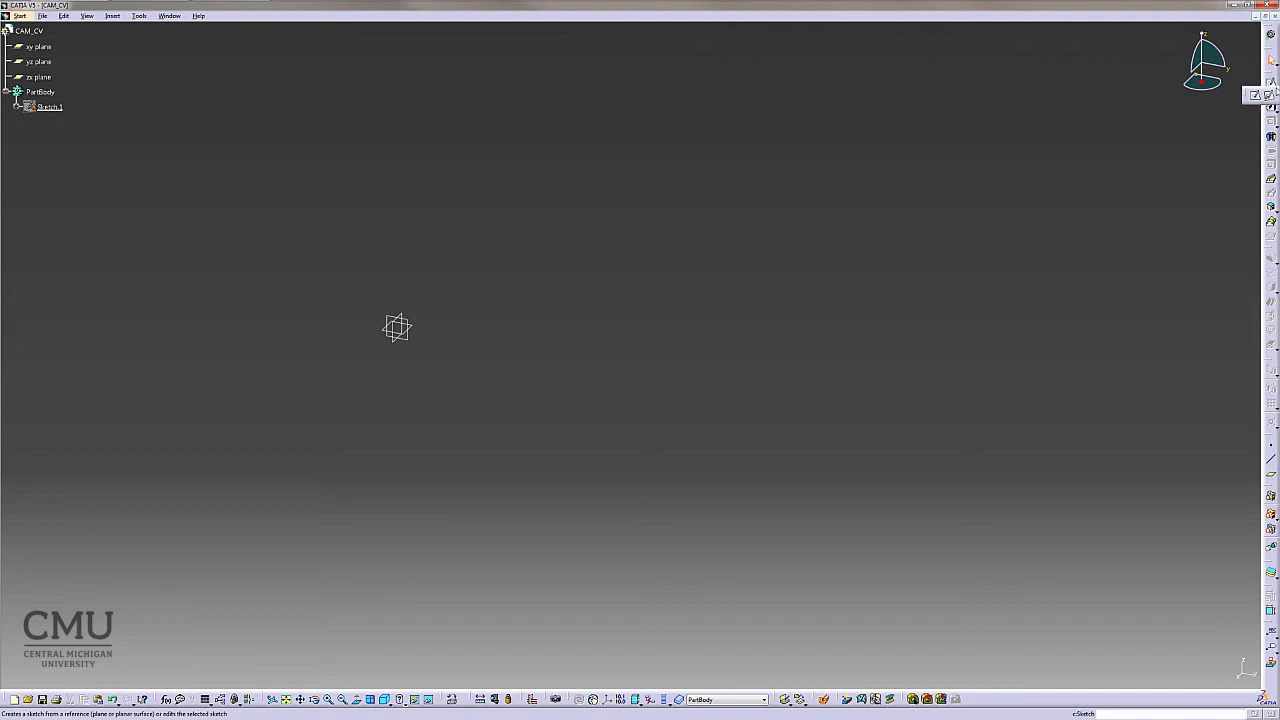
left_click(401, 322)
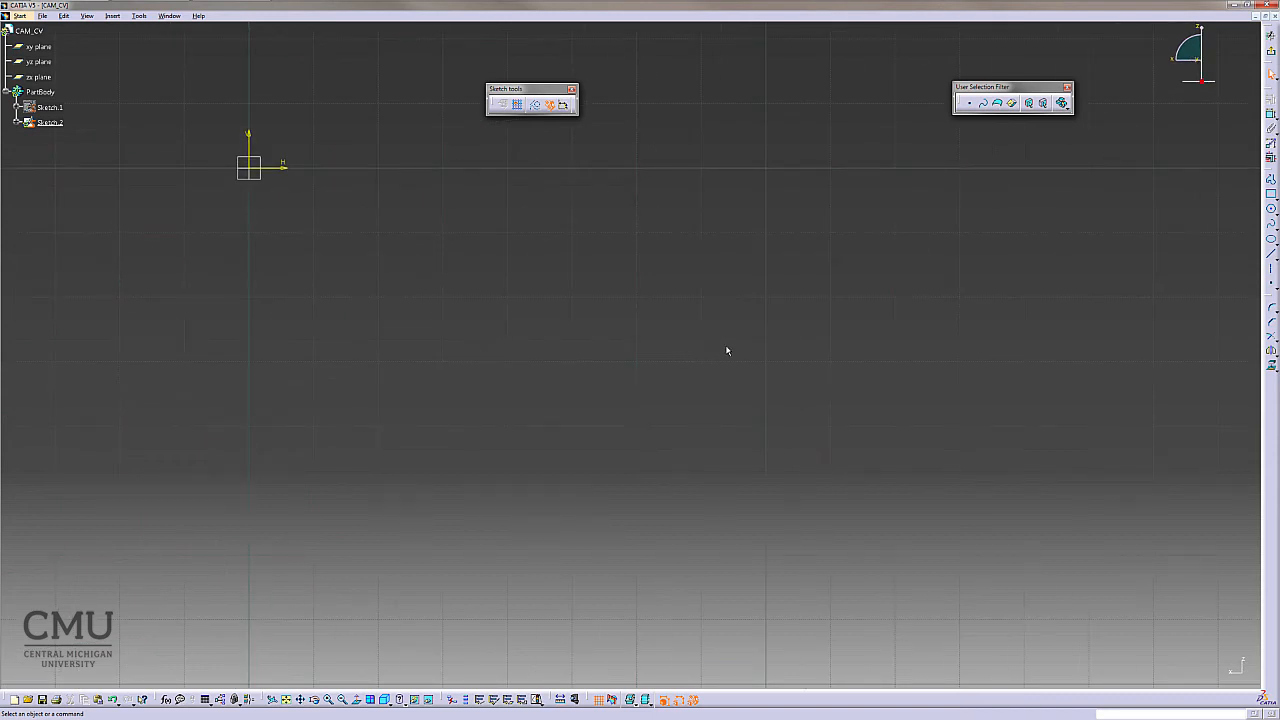
mouse_move(727, 350)
middle_mouse_down()
mouse_move(914, 497)
mouse_move(1138, 540)
middle_mouse_up()
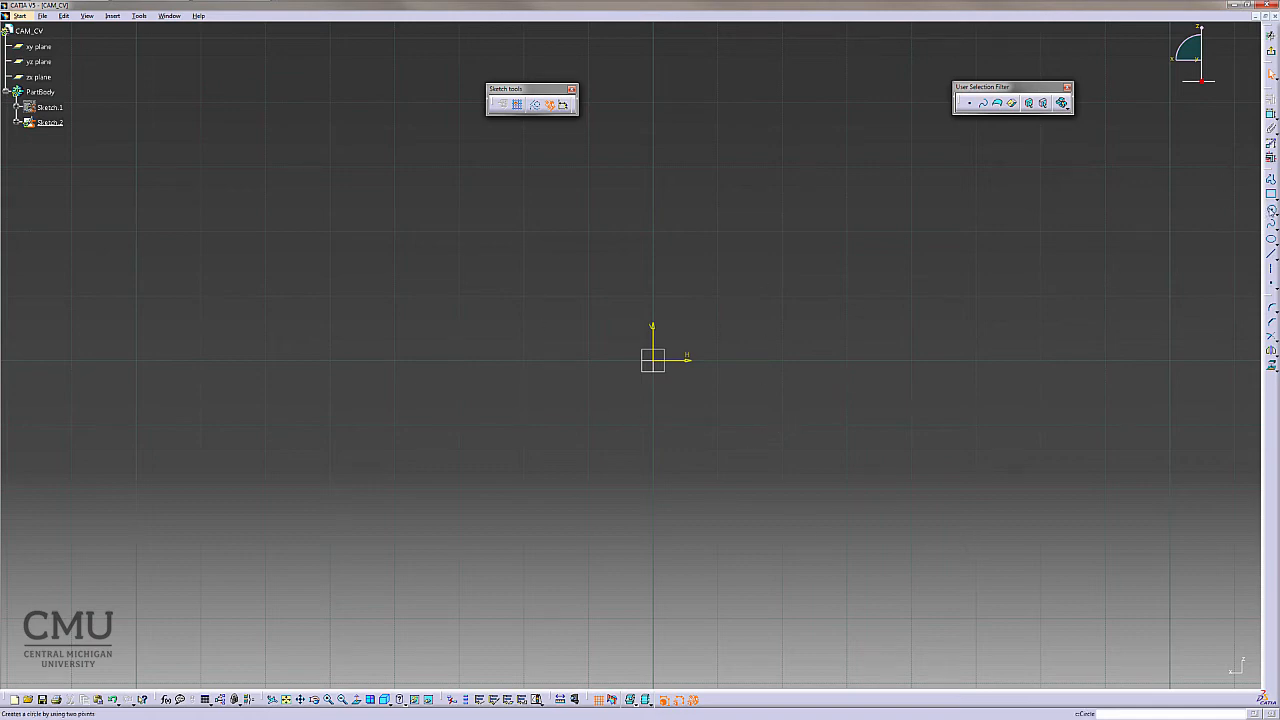
- Draw a circle centred at the sketch origin
left_click(1271, 209)
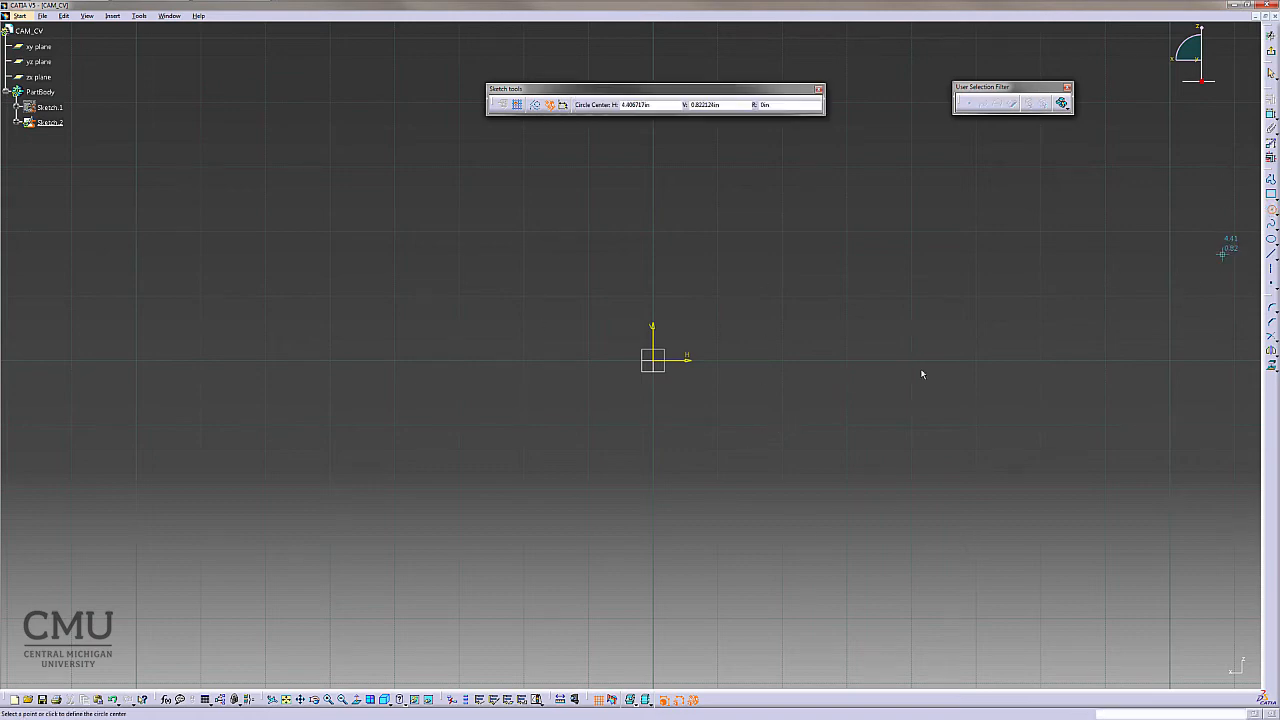
left_click(659, 364)
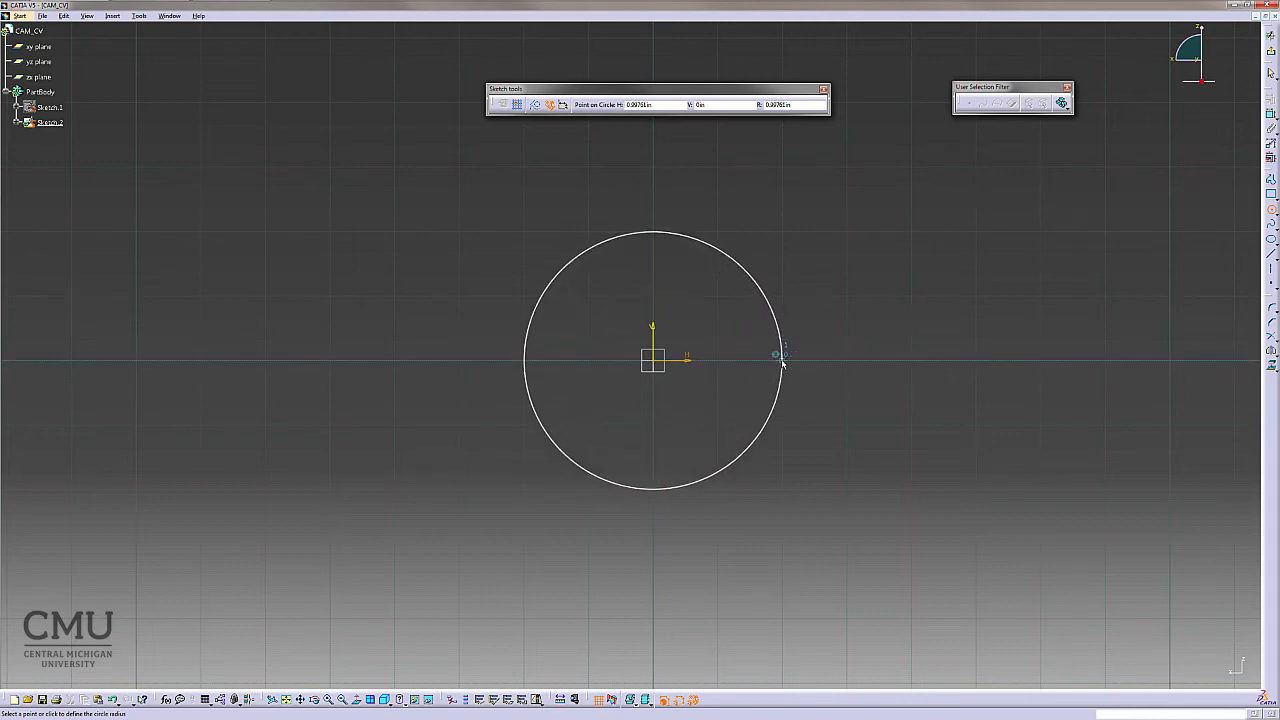
left_click(782, 362)
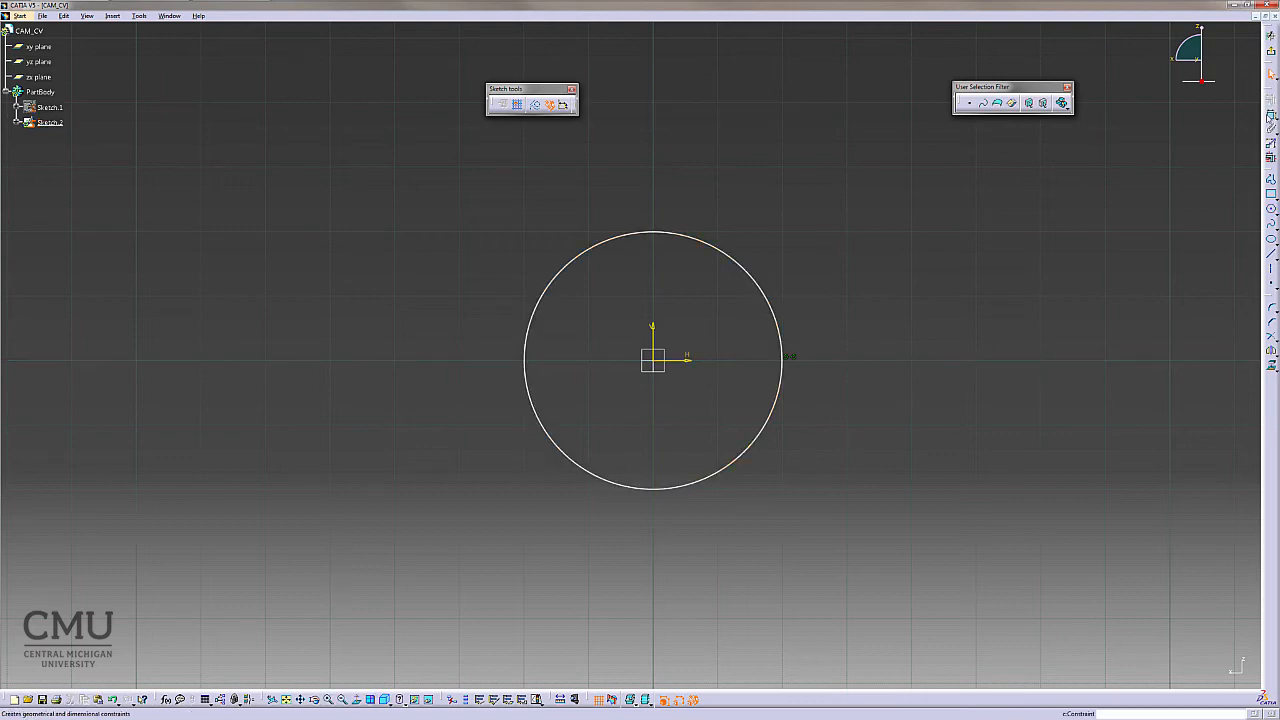
- Dimension the circle's diameter and set it to 2
left_click(1270, 116)
left_click(760, 445)
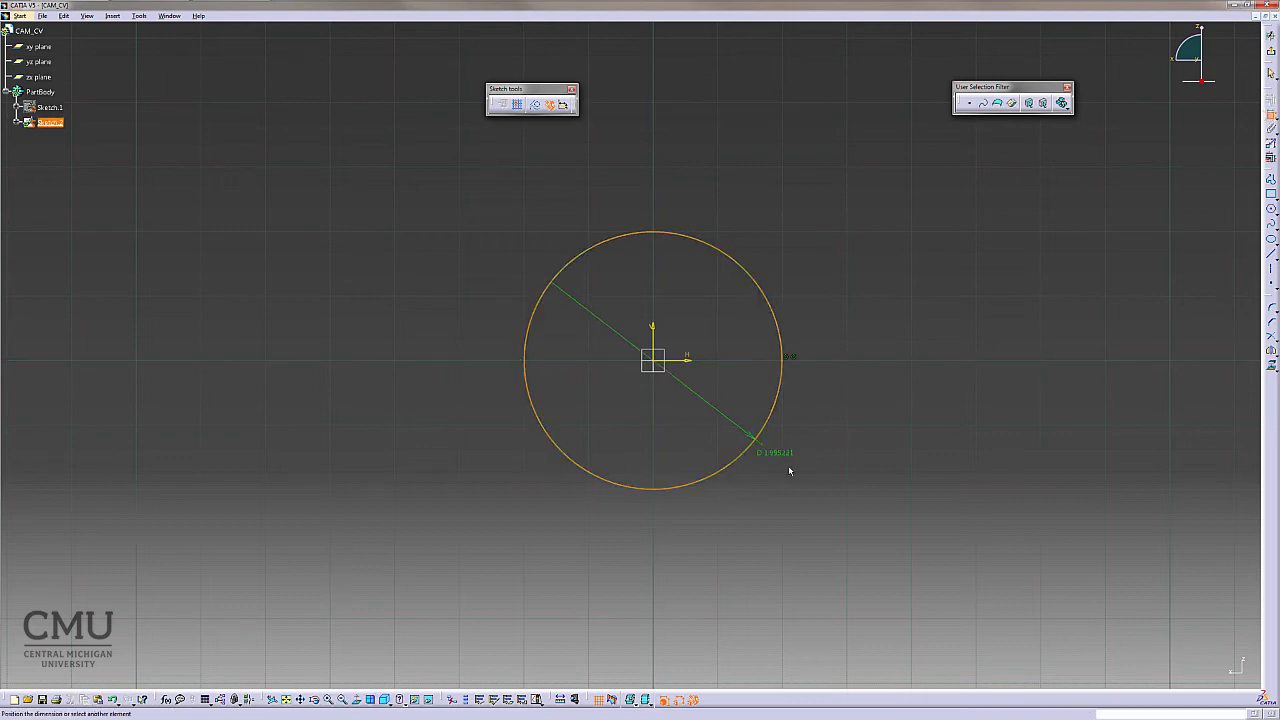
left_click(814, 498)
double_click(823, 498)
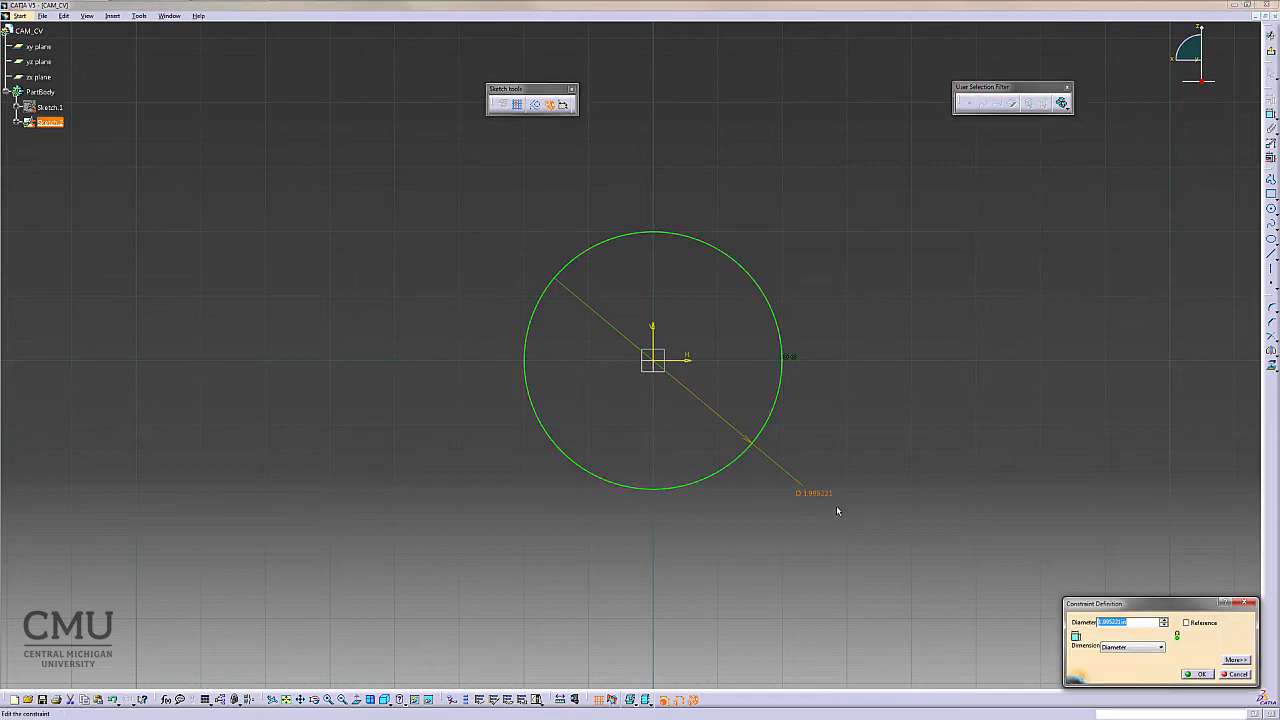
type("2")
key("Return")
left_click(843, 511)
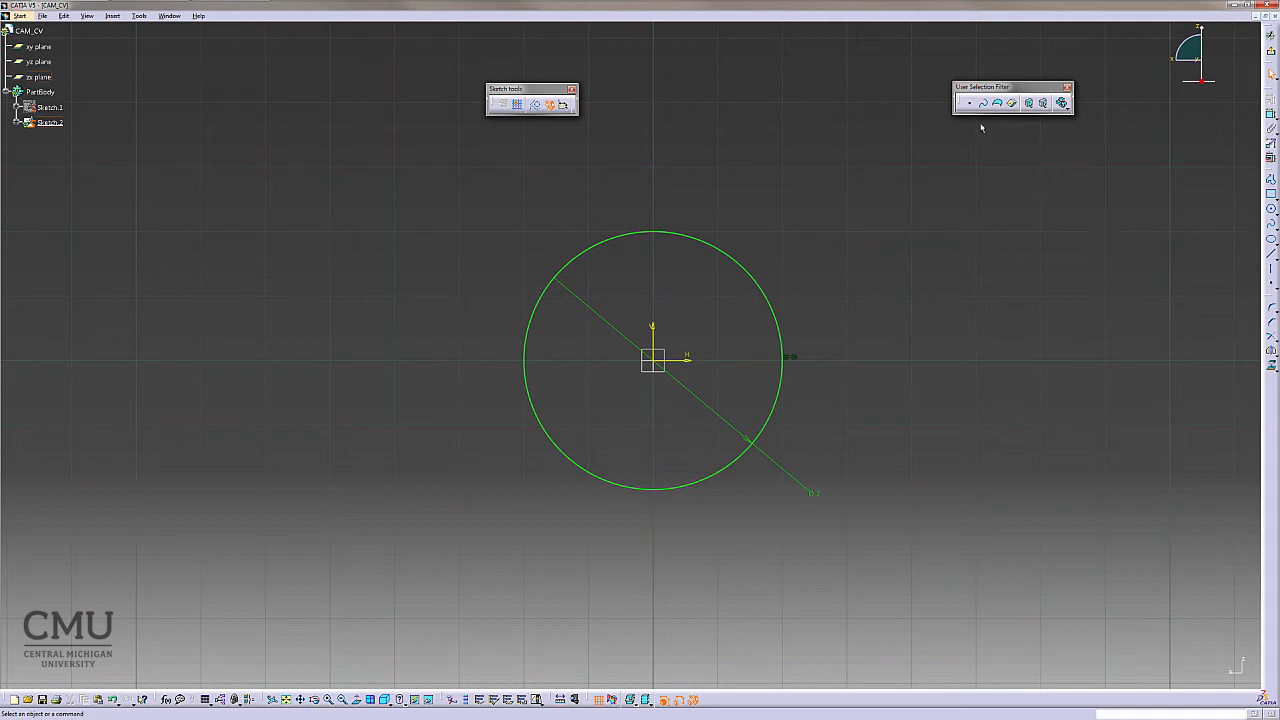
- Place a point using polar coordinates with radius 1 and angle 30 deg
left_click(1272, 286)
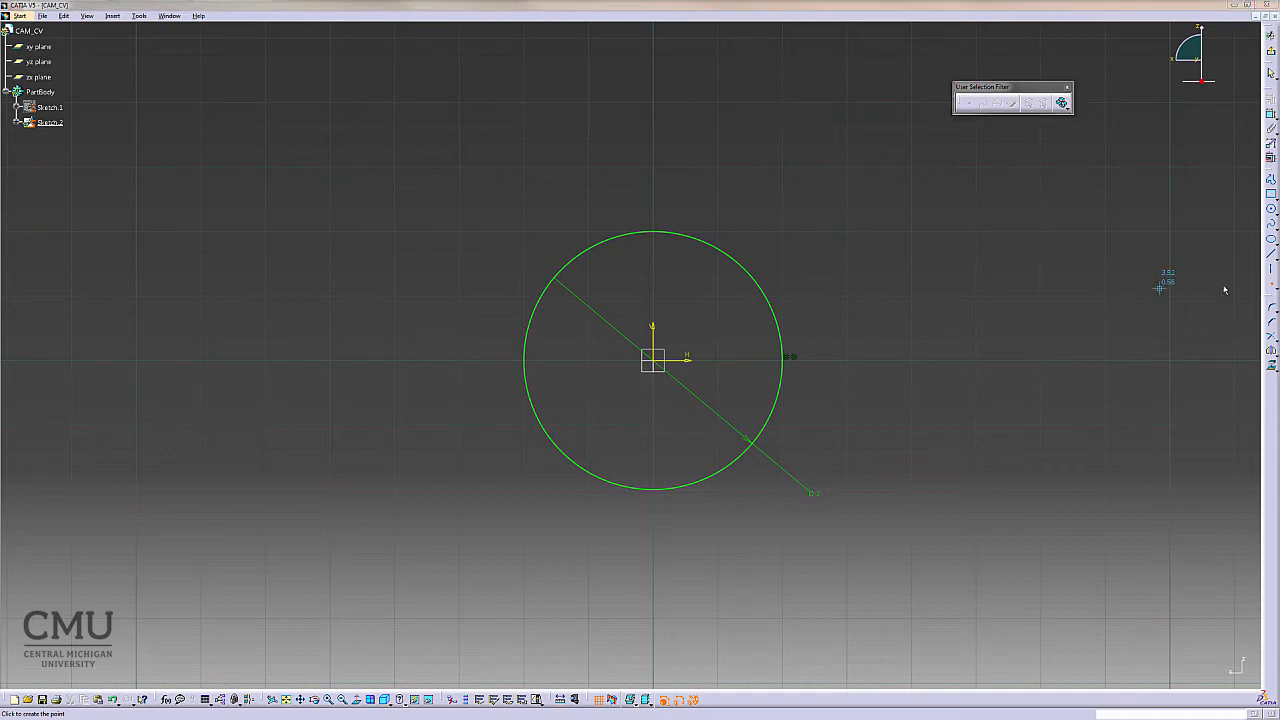
left_click(1270, 289)
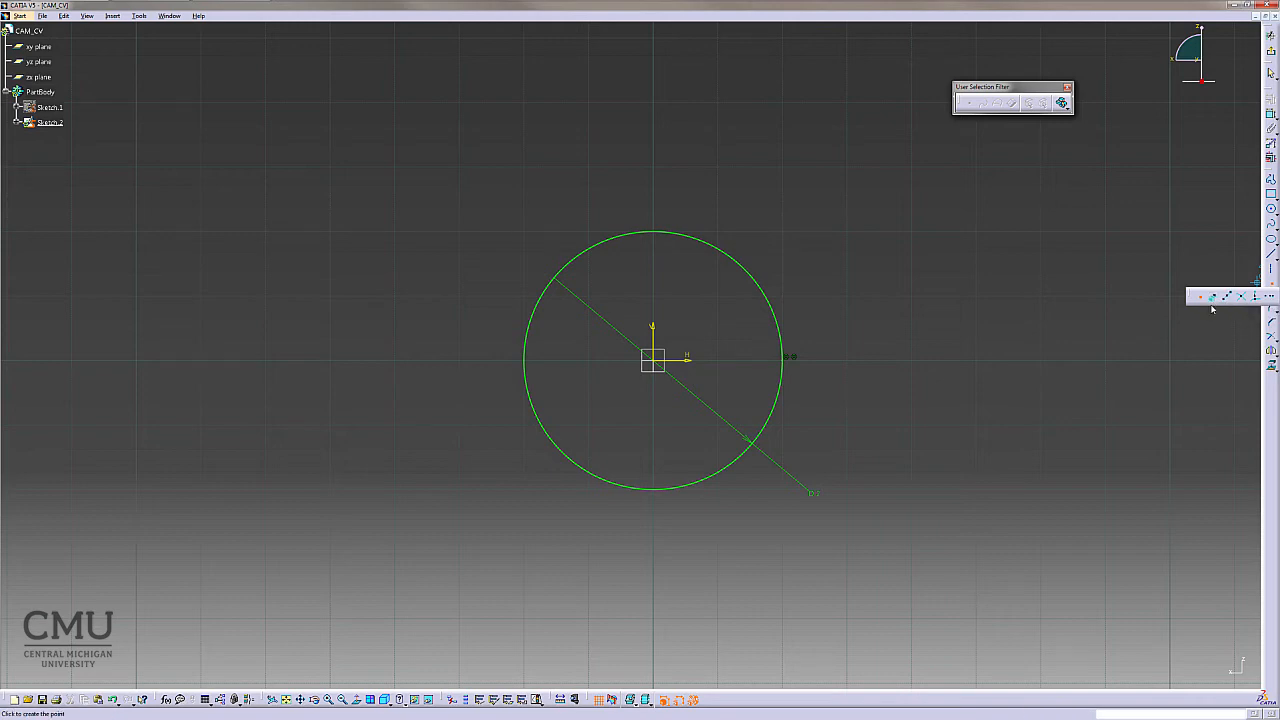
left_click(1213, 298)
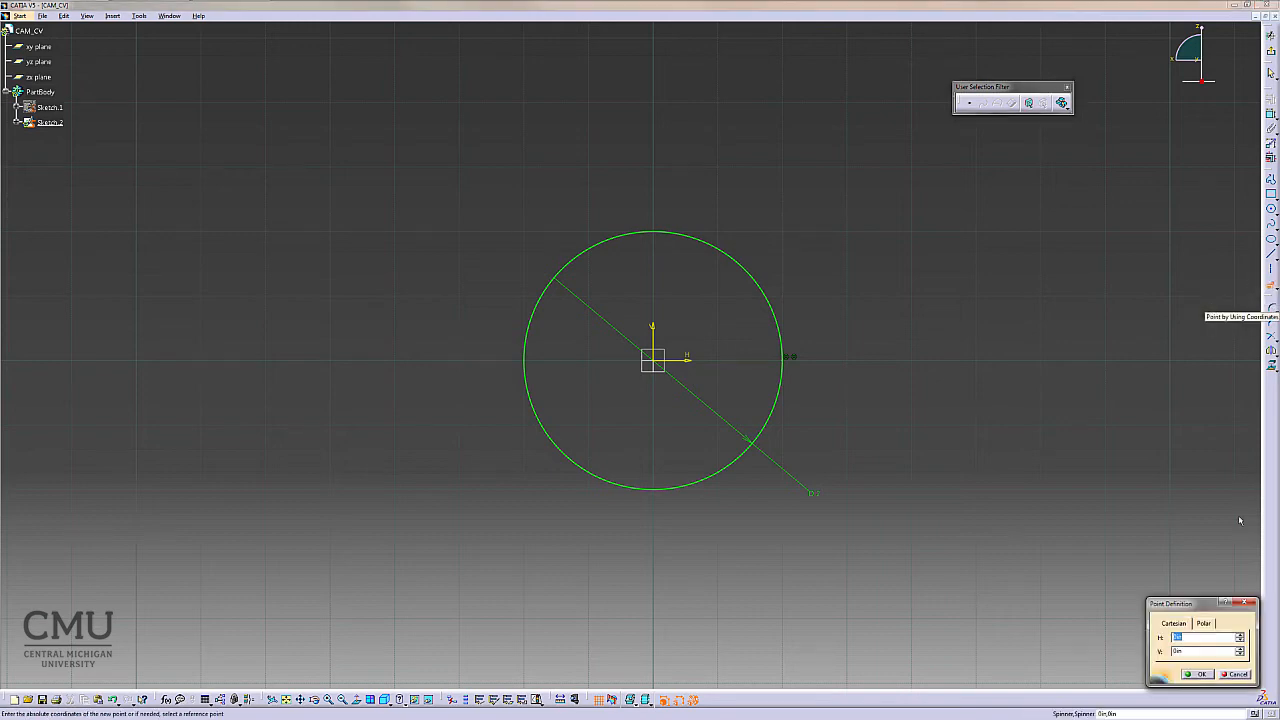
left_click_drag(1204, 607, 1188, 367)
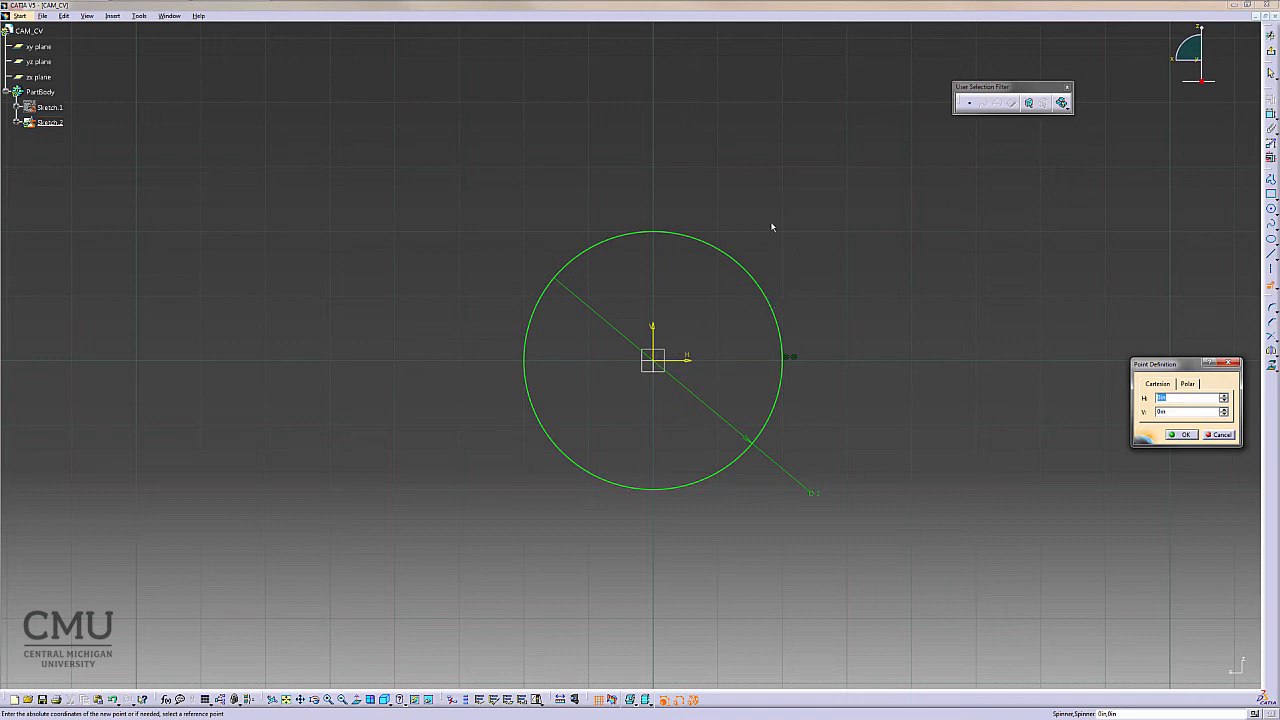
left_click(1187, 384)
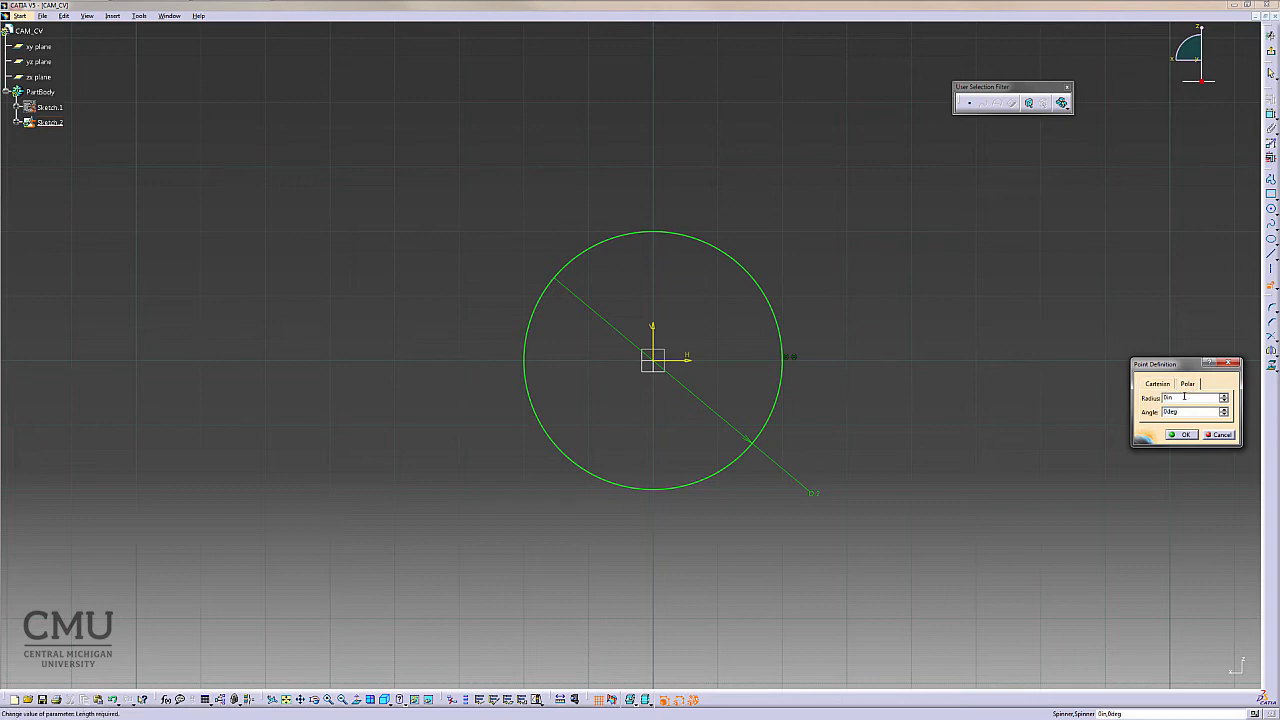
left_click_drag(1182, 399, 1161, 401)
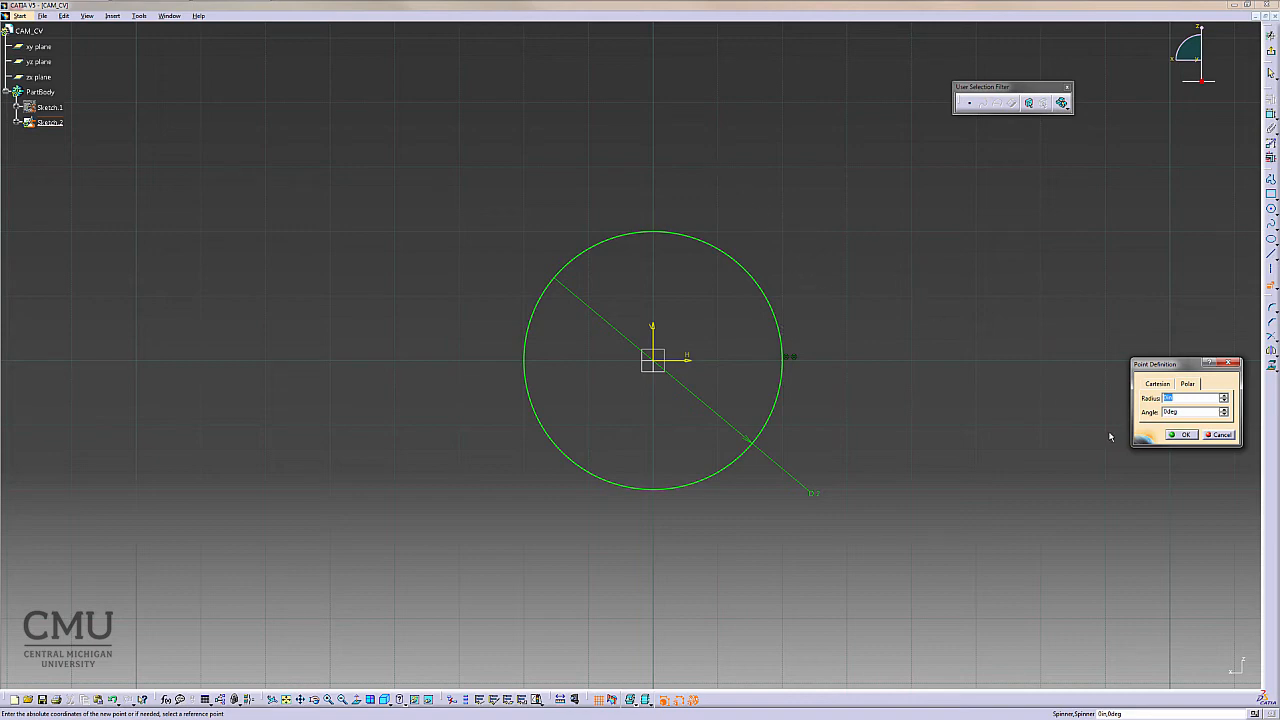
left_click(1180, 399)
left_click(1181, 399)
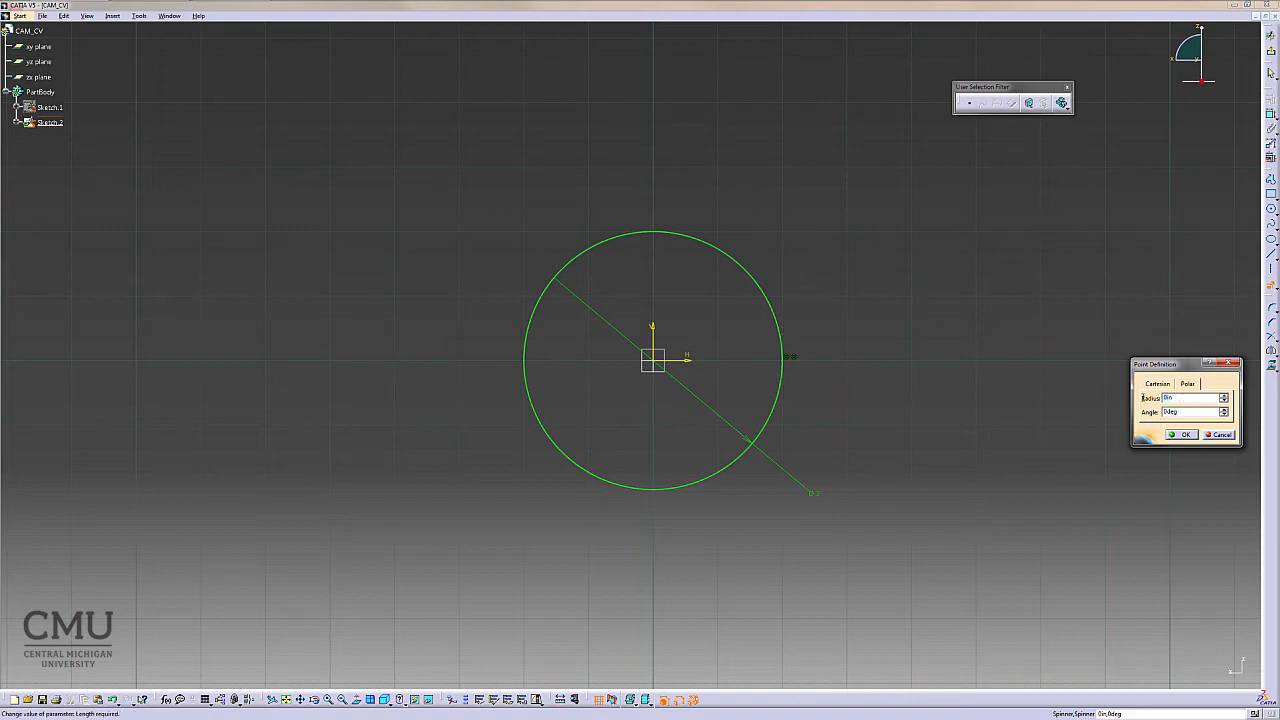
left_click_drag(1143, 398, 1137, 400)
type("1")
key("Tab")
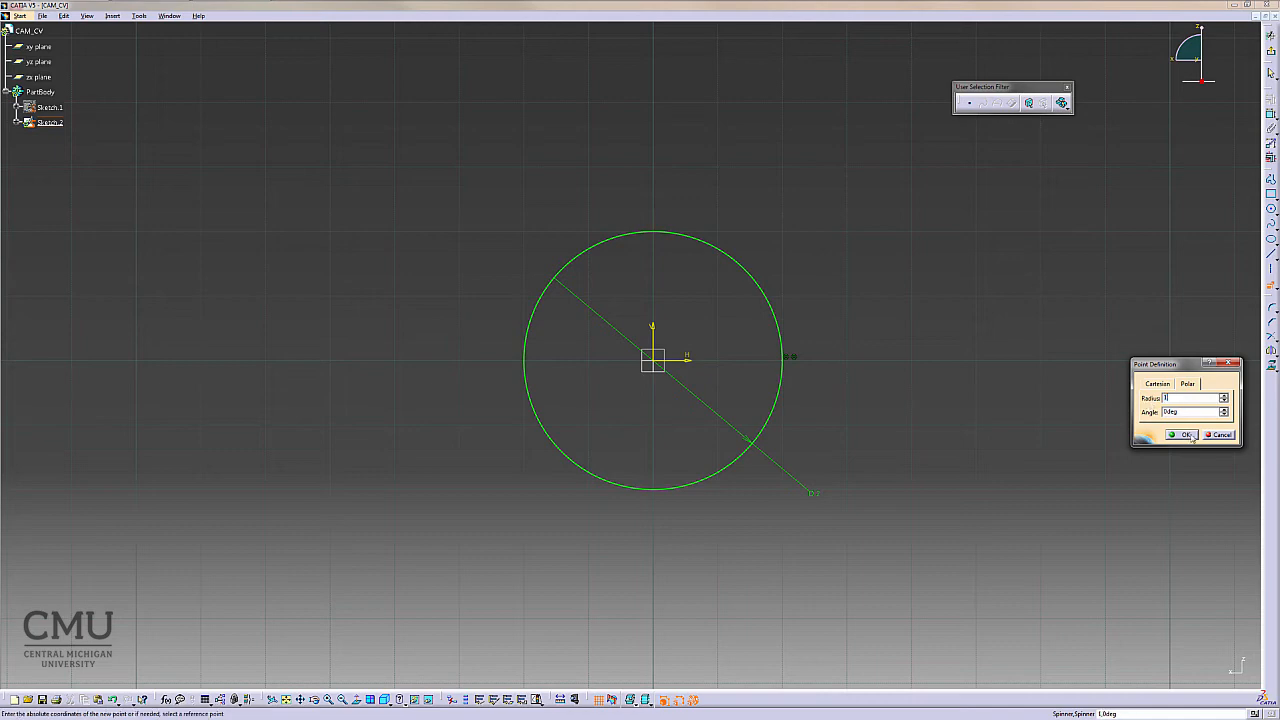
type("30")
left_click(1189, 435)
left_click(1190, 437)
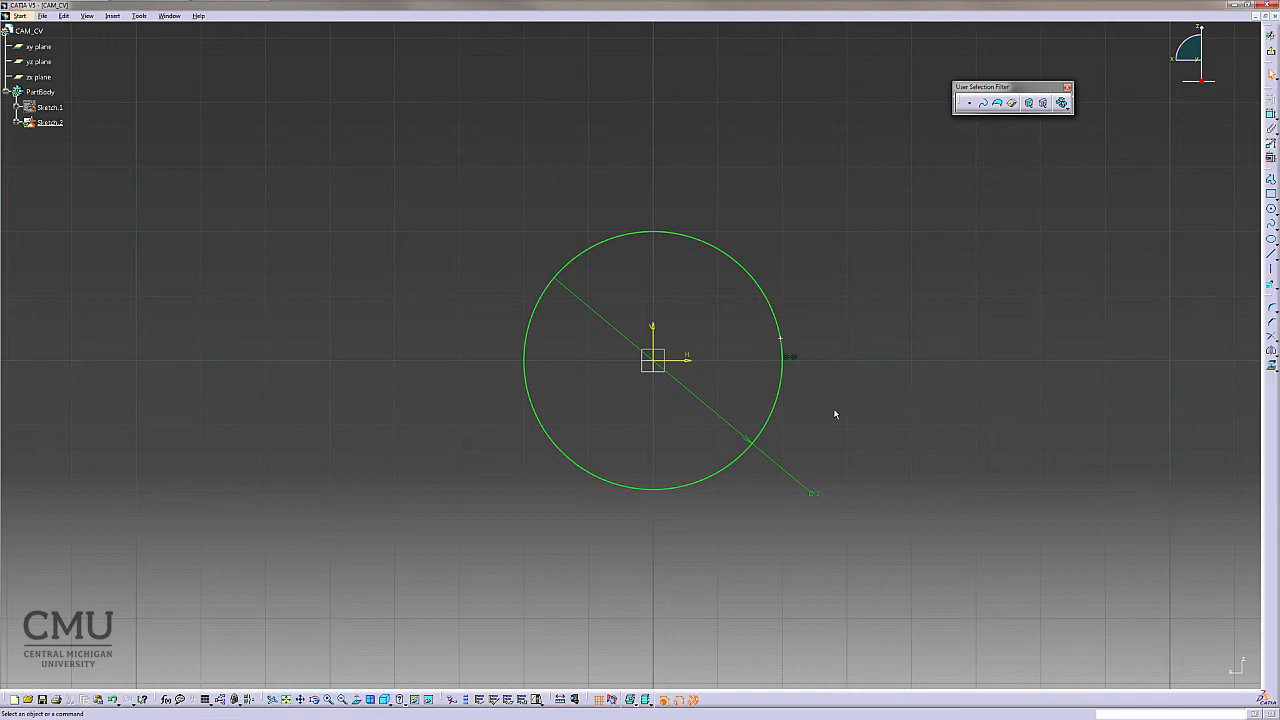
- Place a point using polar coordinates with radius 1.028 and angle 20 deg
mouse_move(835, 413)
middle_mouse_down()
mouse_move(831, 349)
mouse_move(974, 349)
middle_mouse_up()
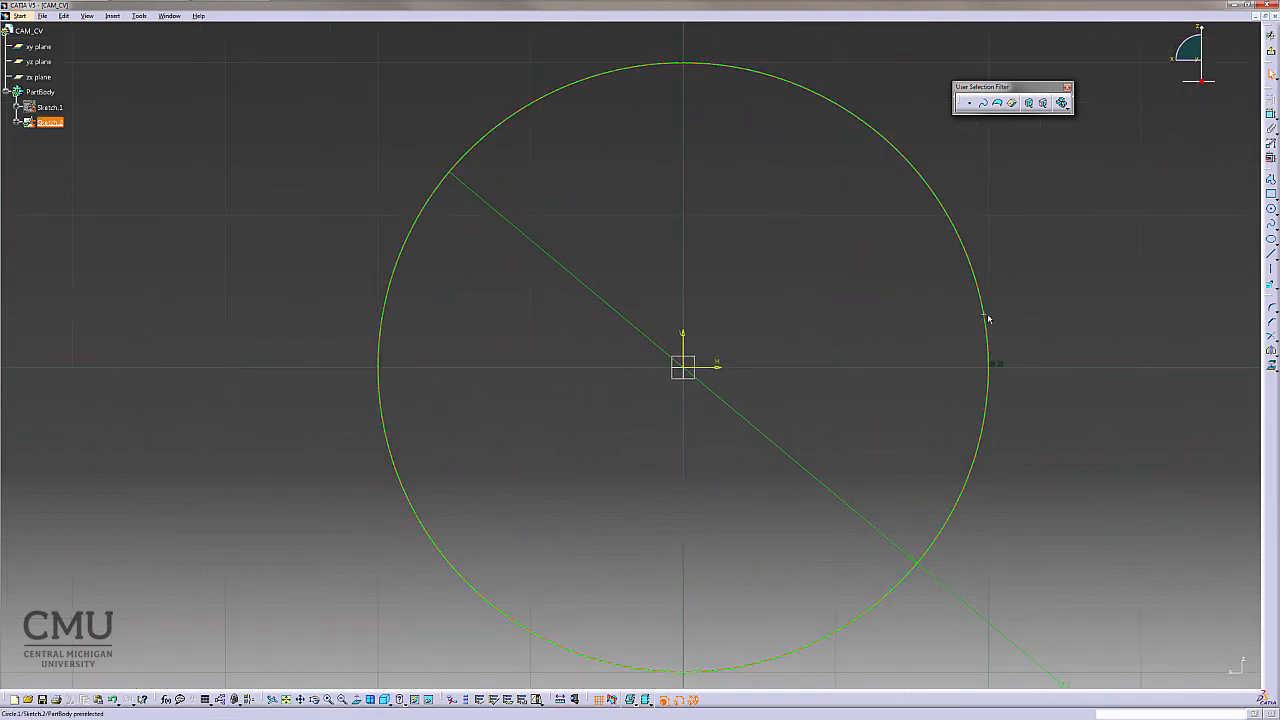
left_click(1268, 289)
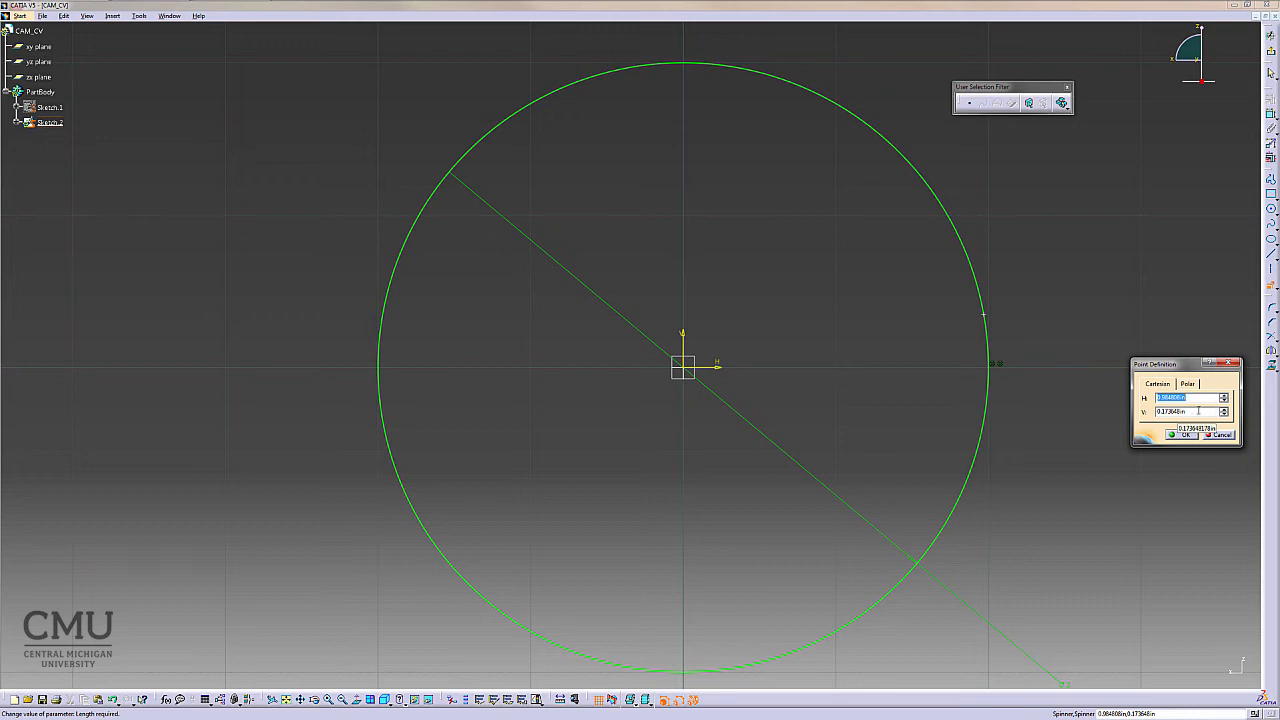
left_click(1187, 383)
key("Return")
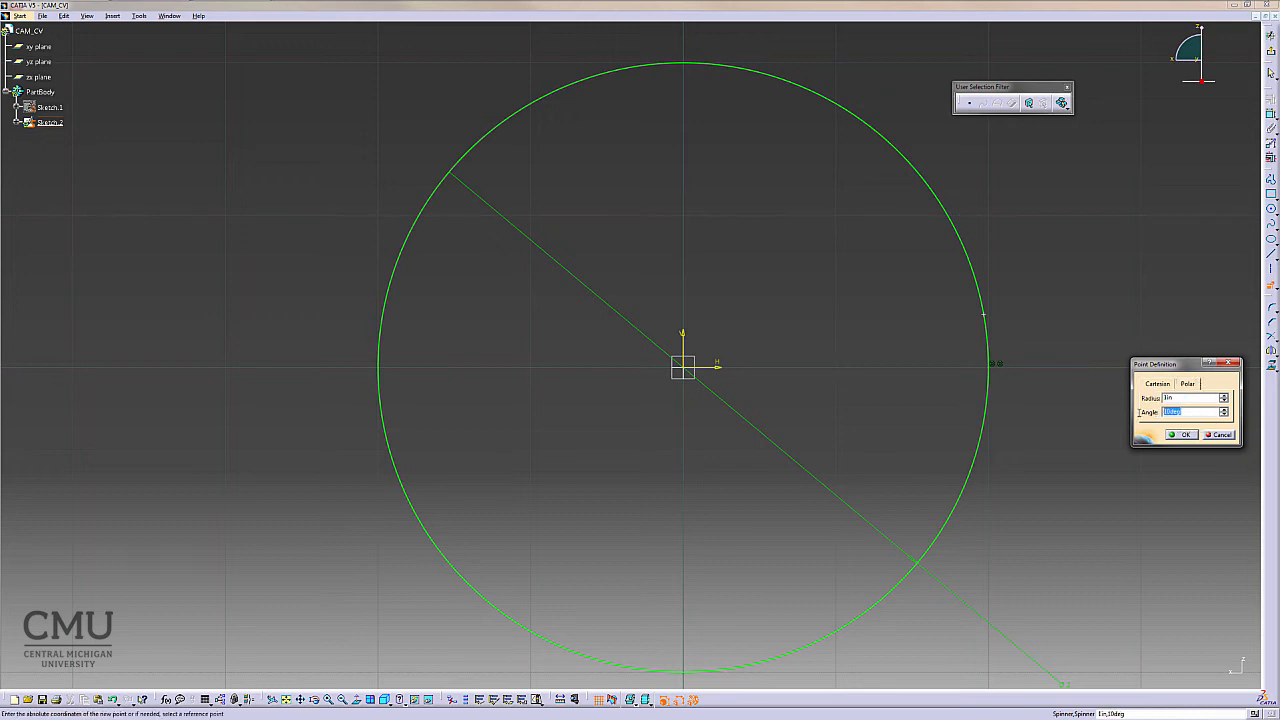
type("20")
left_click(1164, 398)
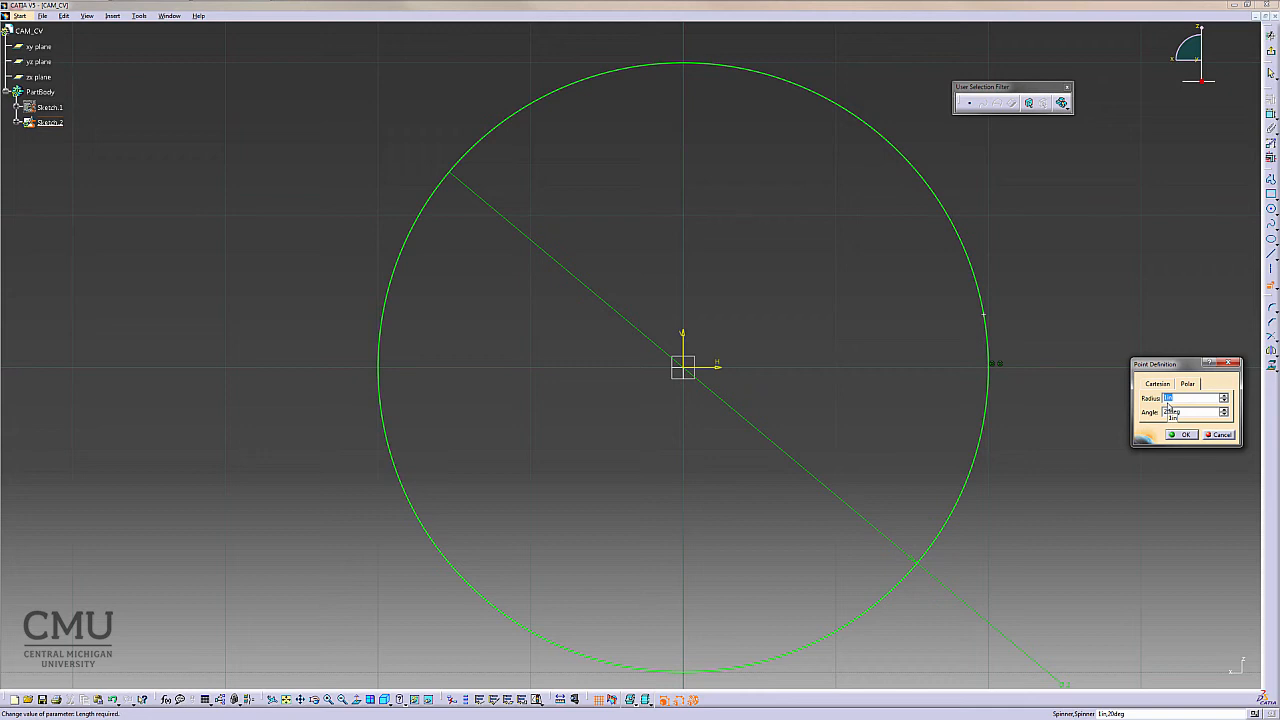
type("1.028")
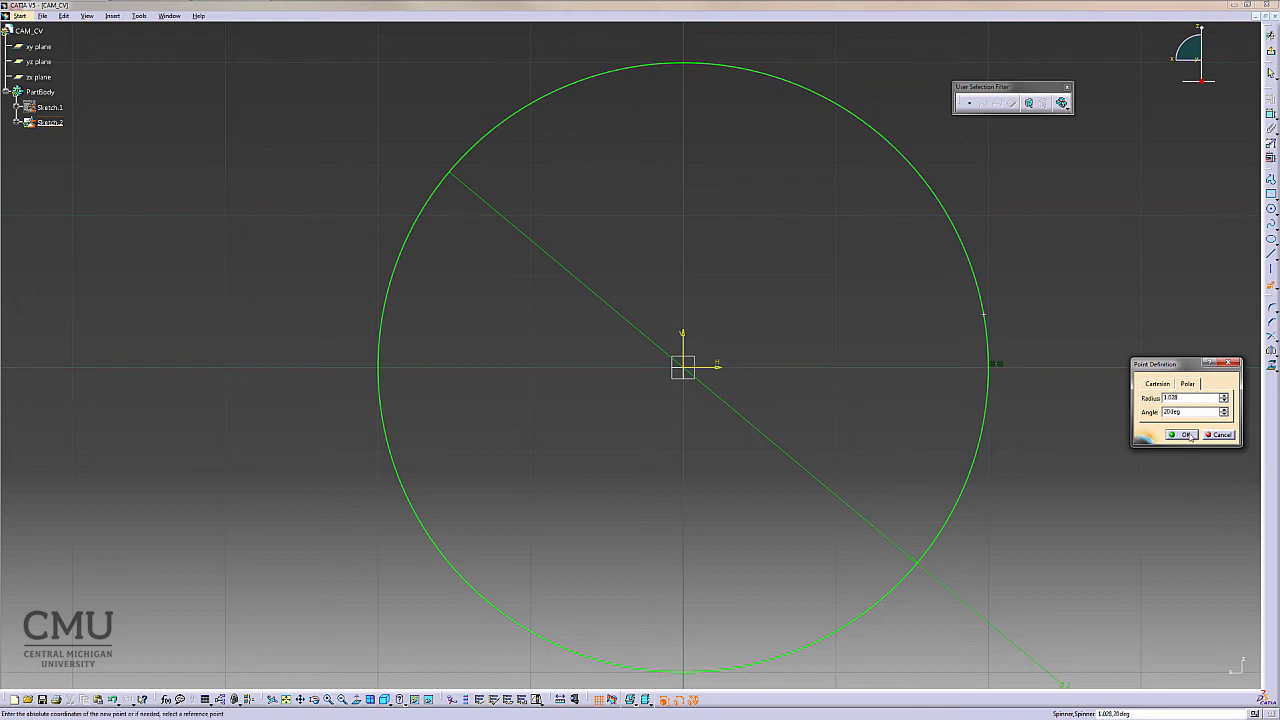
left_click(1182, 434)
left_click(1131, 450)
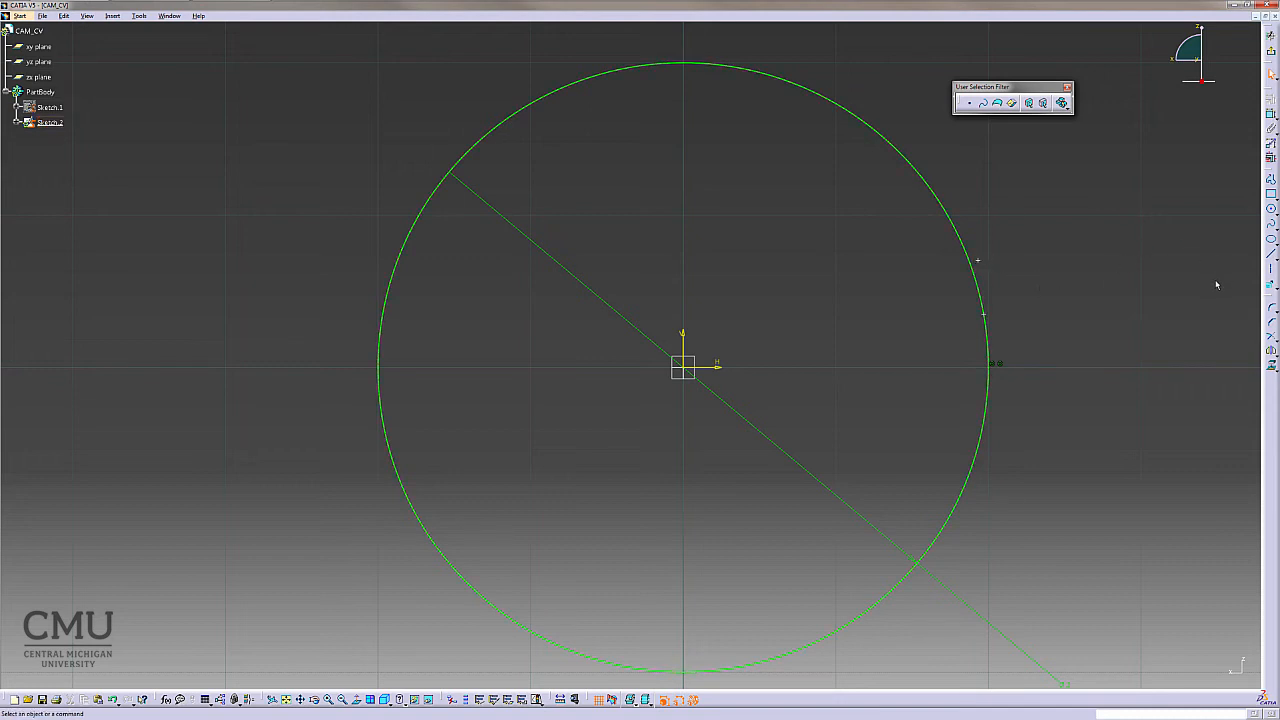
- Place a point using polar coordinates with radius 1.11108 and angle 30 deg
left_click(1268, 288)
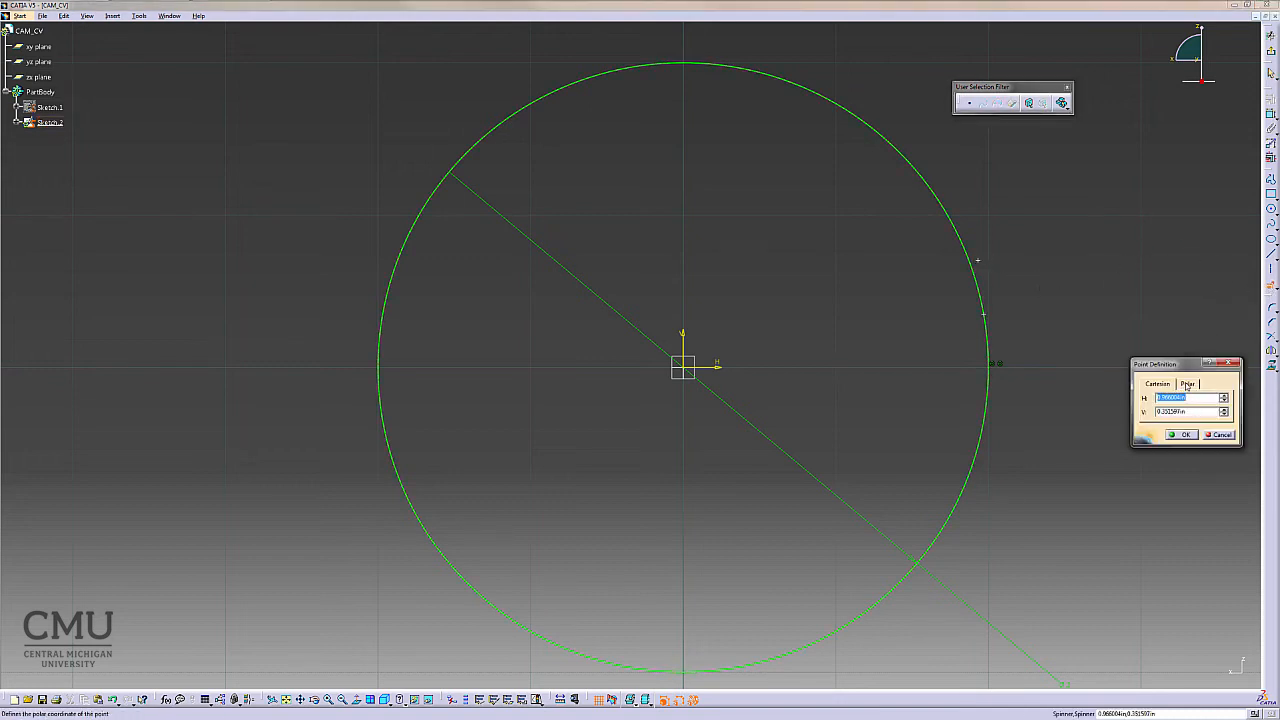
left_click(1187, 383)
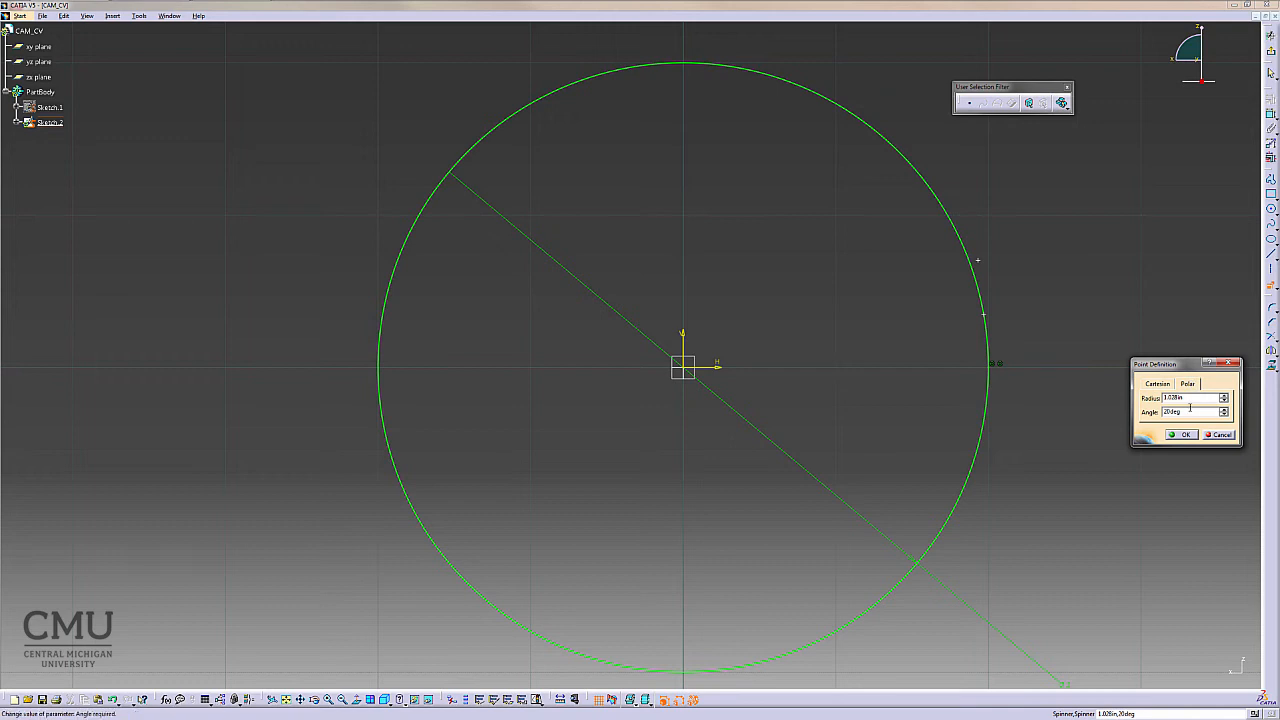
left_click_drag(1183, 411, 1152, 416)
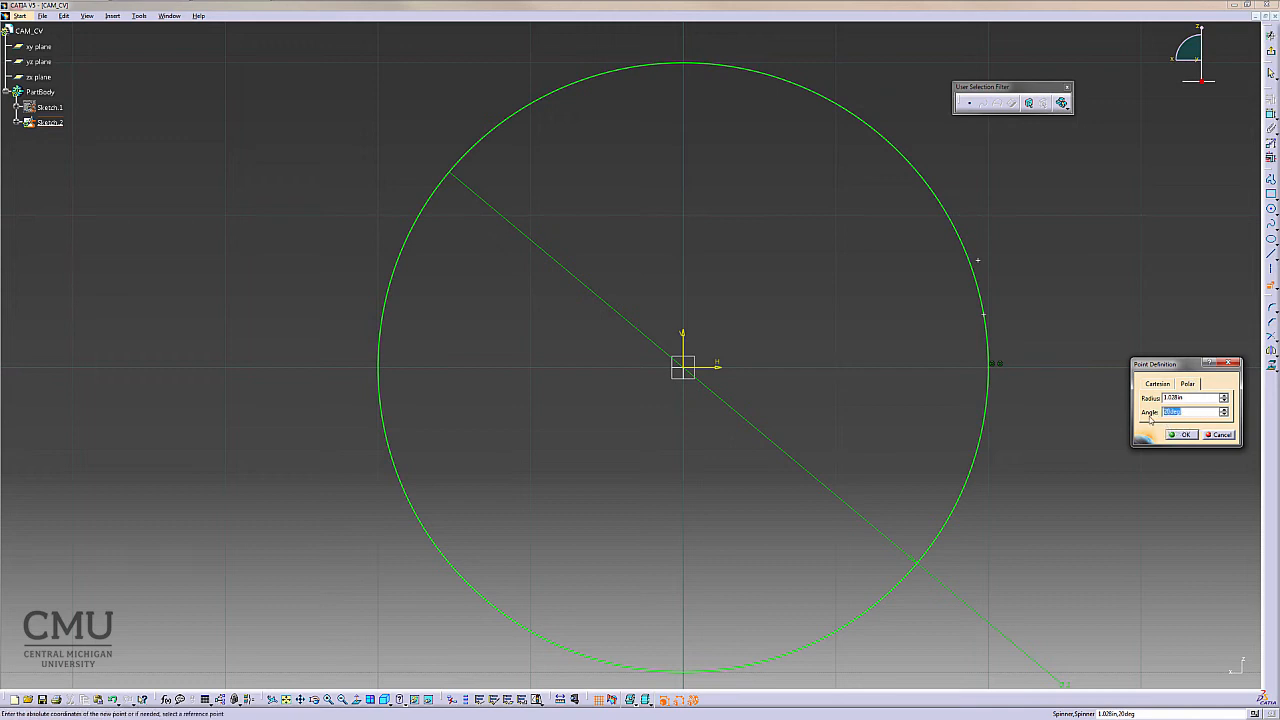
type("30deg")
left_click_drag(1186, 397, 1155, 397)
type("1.11108")
left_click(1180, 434)
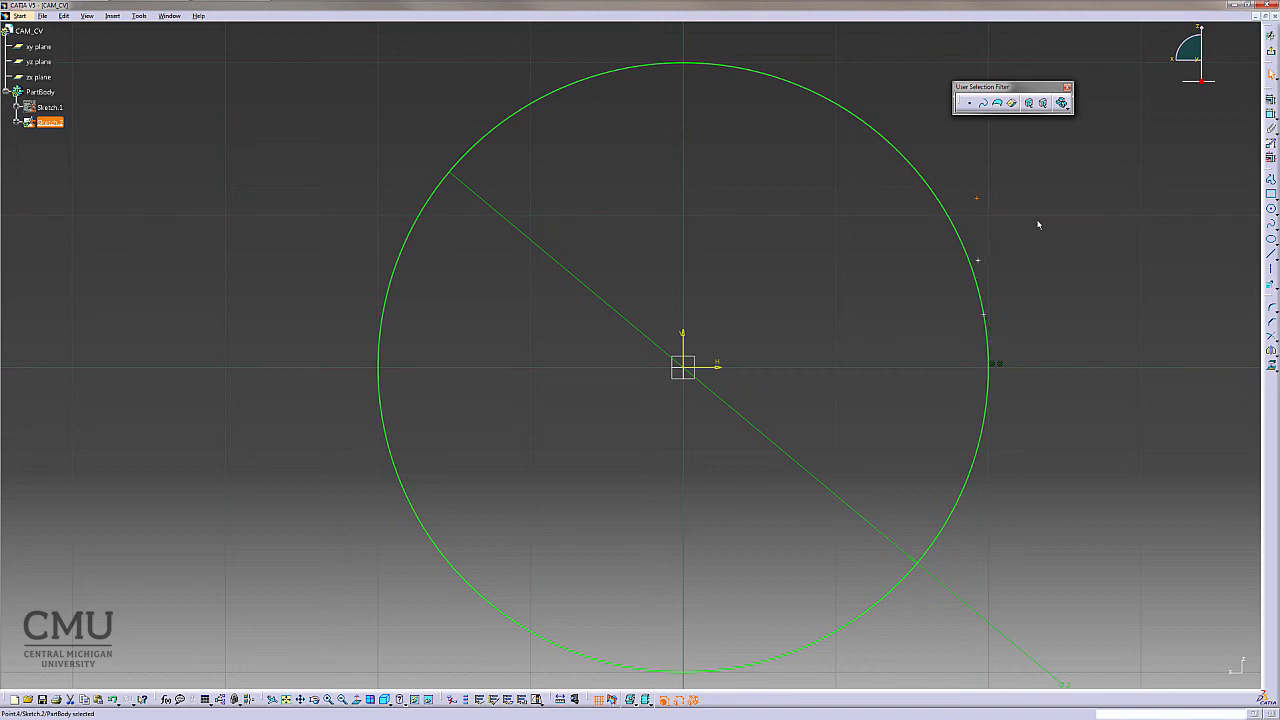
left_click(1069, 259)
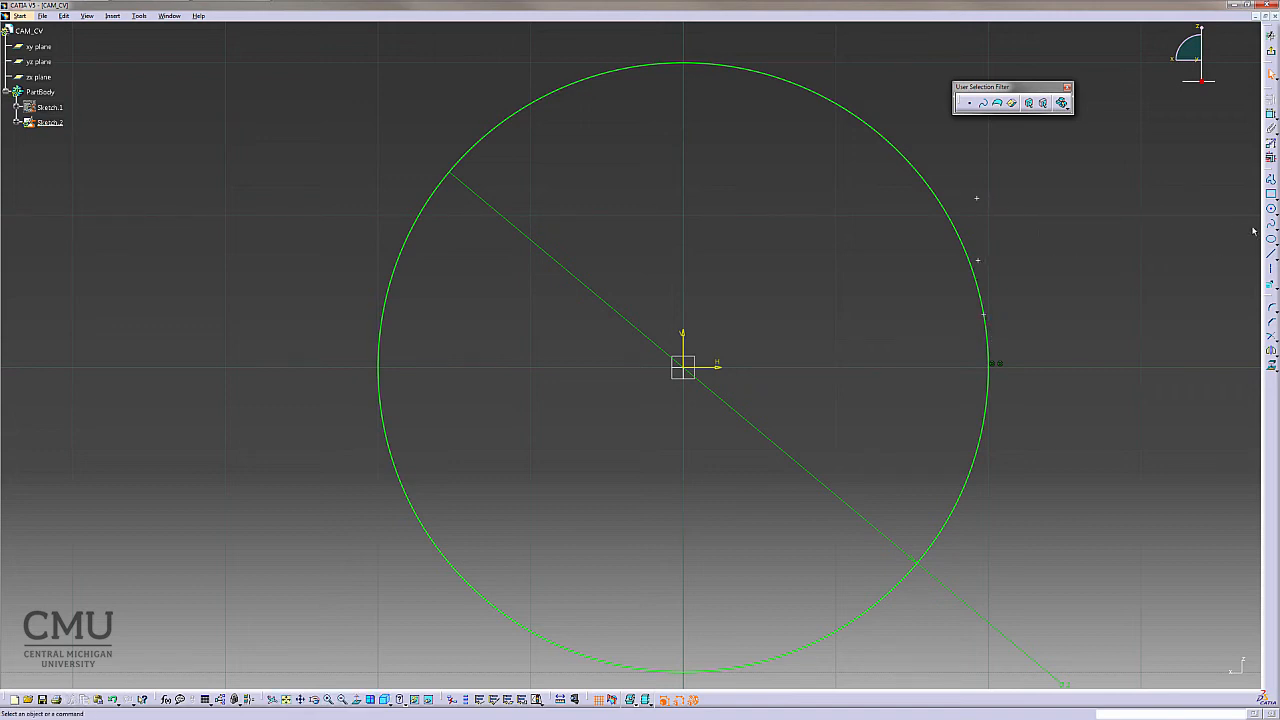
- Place a point using polar coordinates with radius 1.25 and angle 40 deg
left_click(1270, 285)
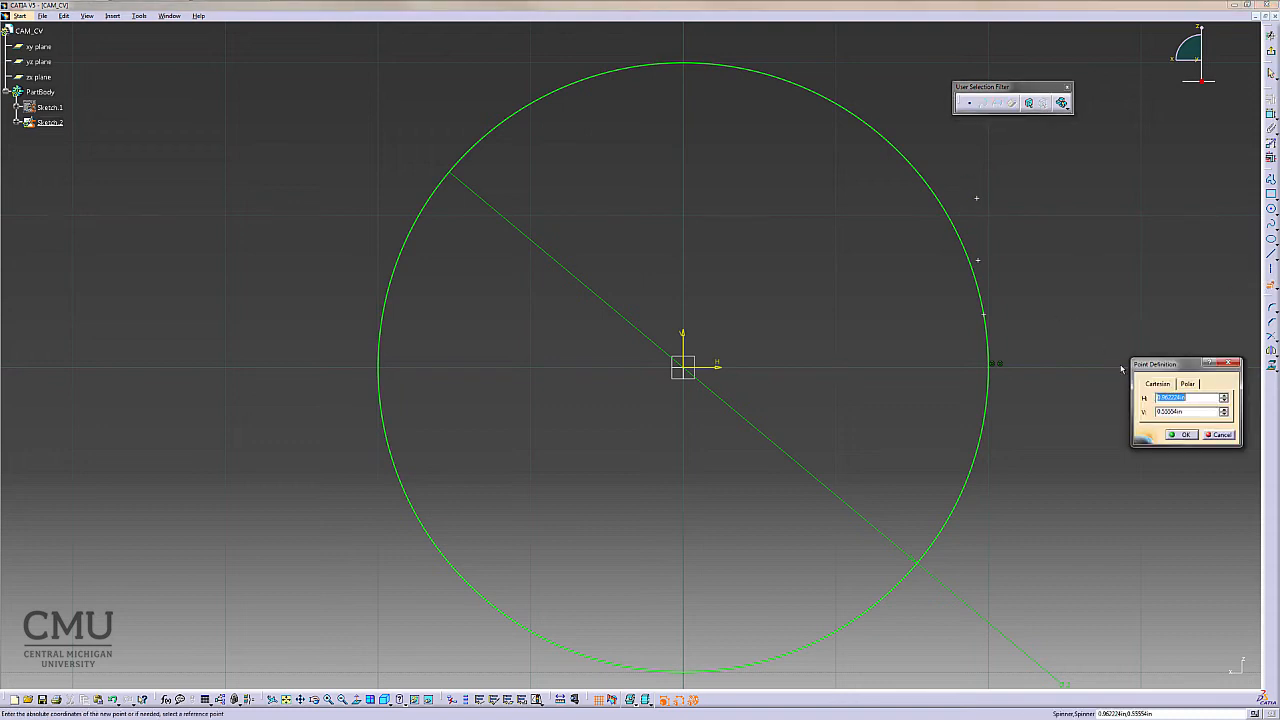
left_click(1189, 397)
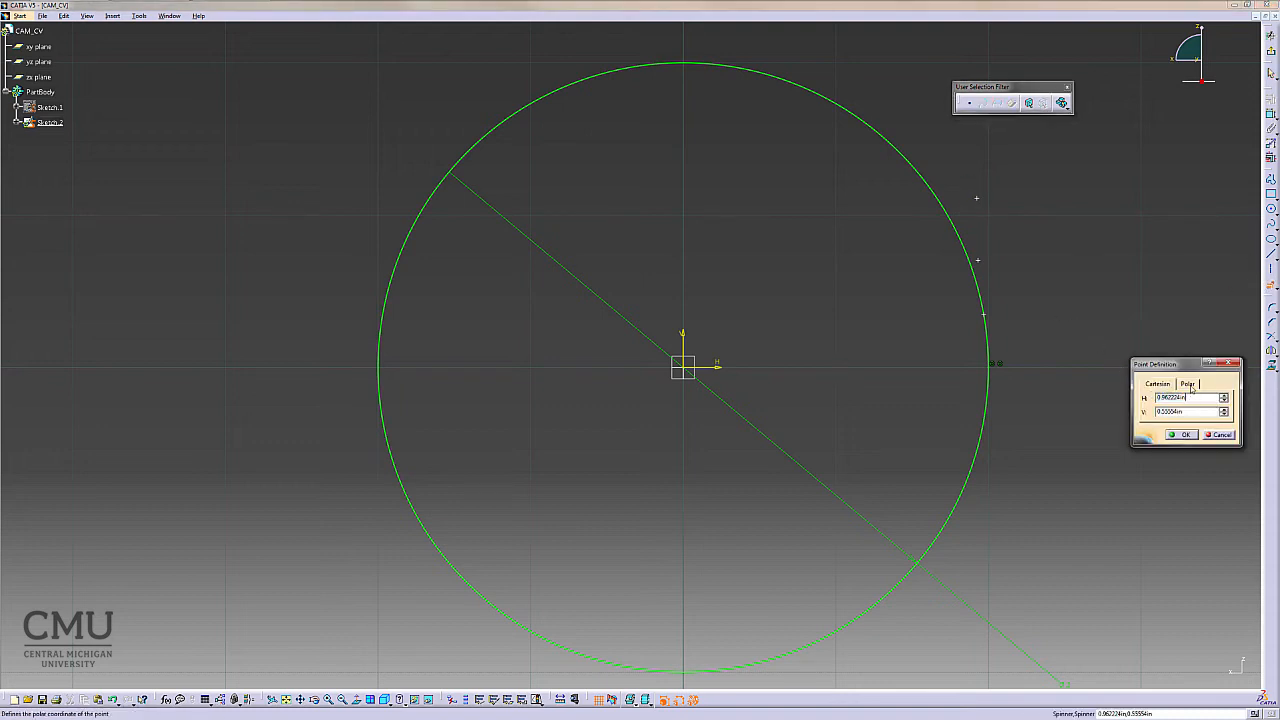
left_click(1189, 384)
left_click_drag(1187, 413, 1151, 413)
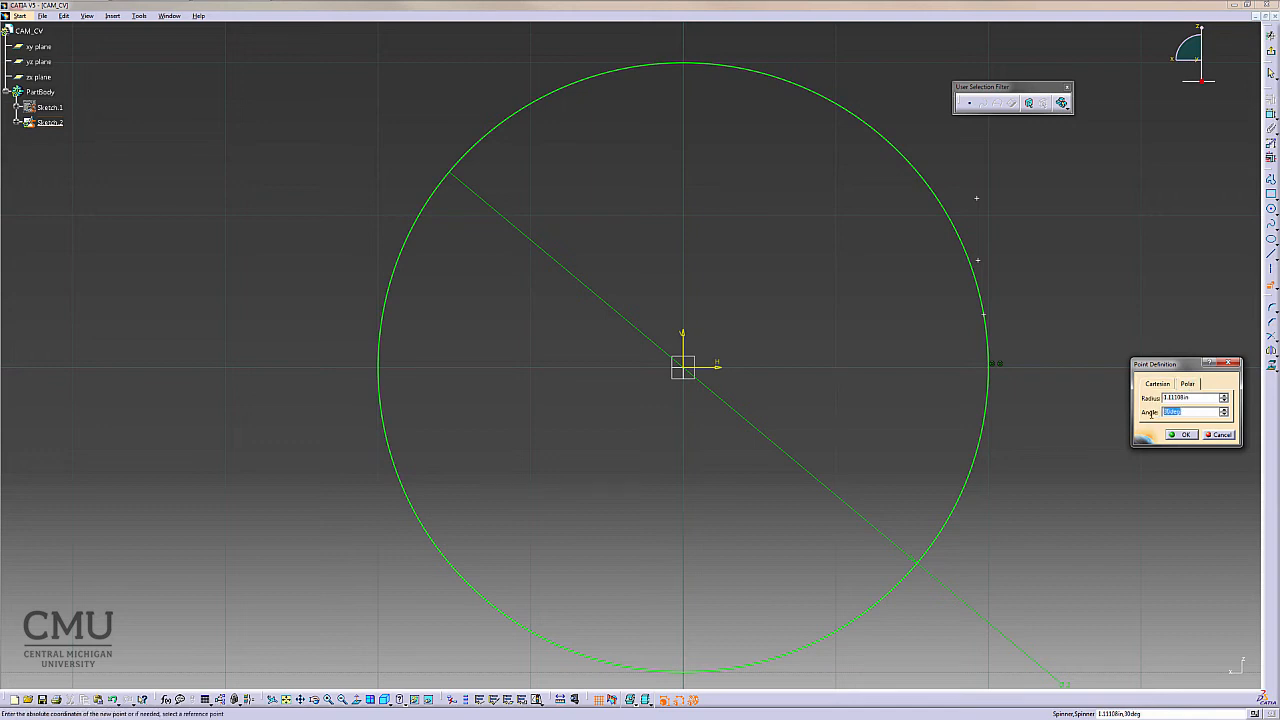
type("40")
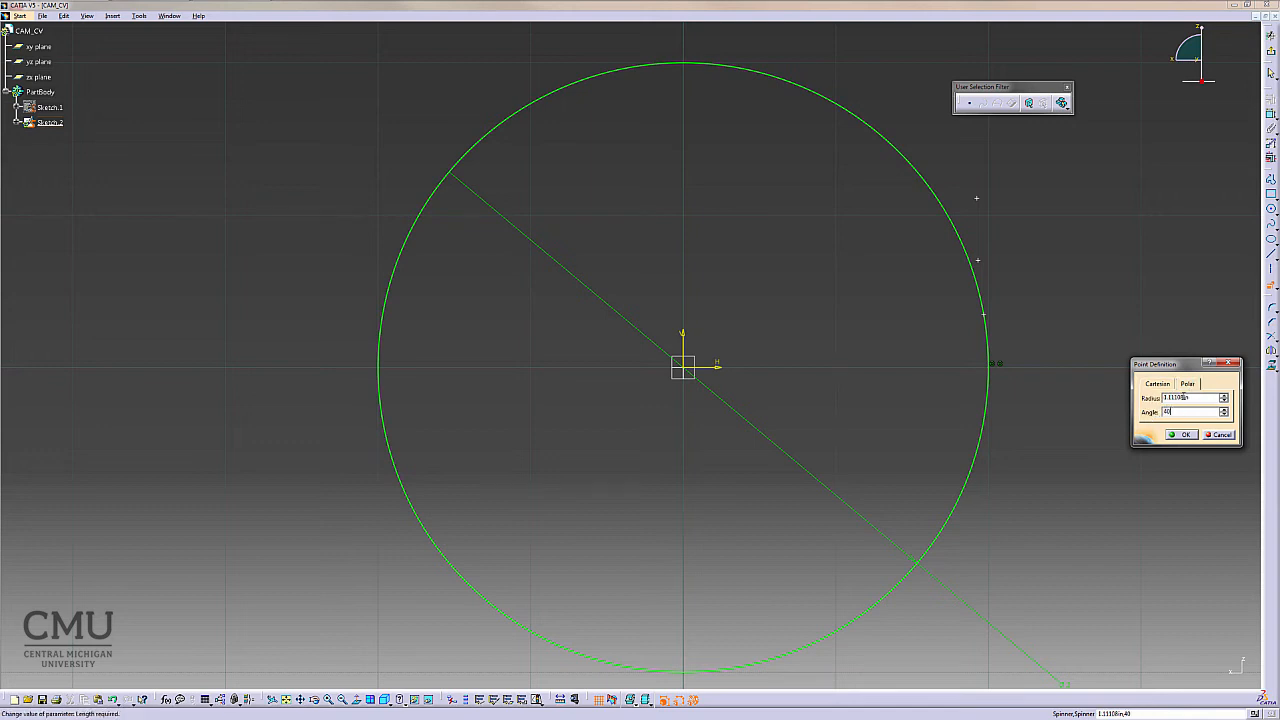
left_click_drag(1192, 397, 1155, 398)
type("1")
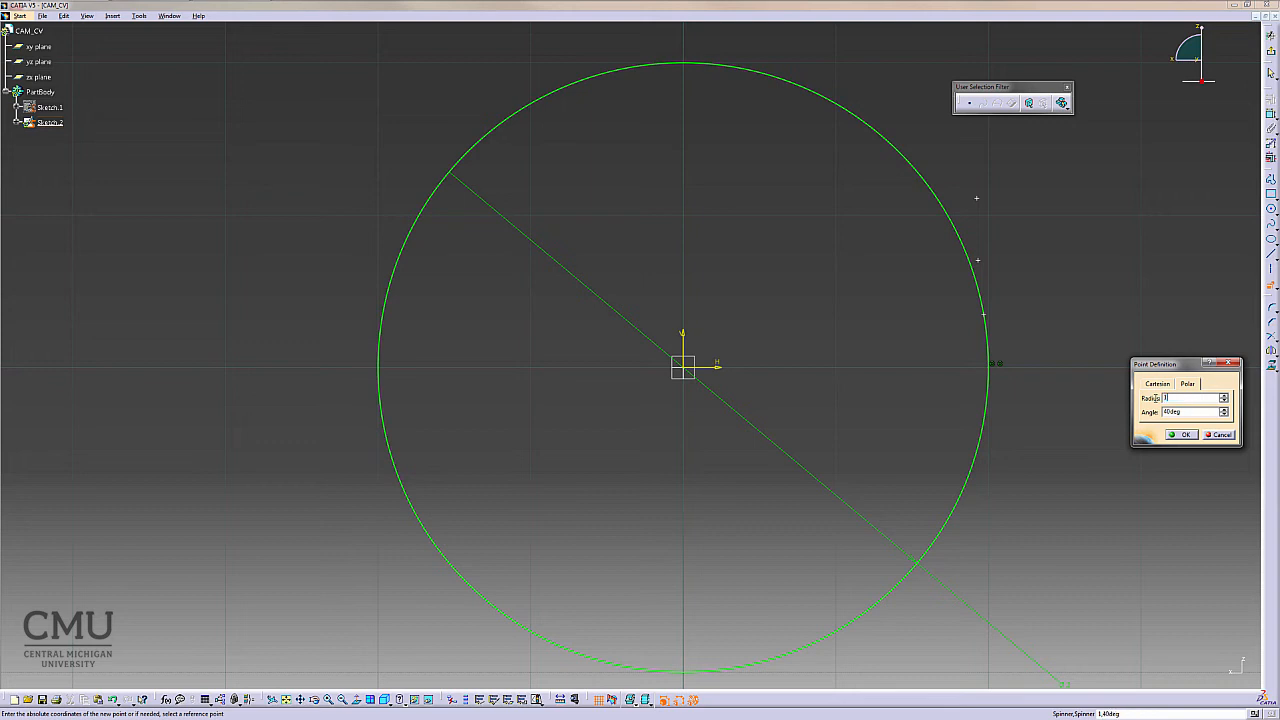
type(".25")
left_click(1182, 434)
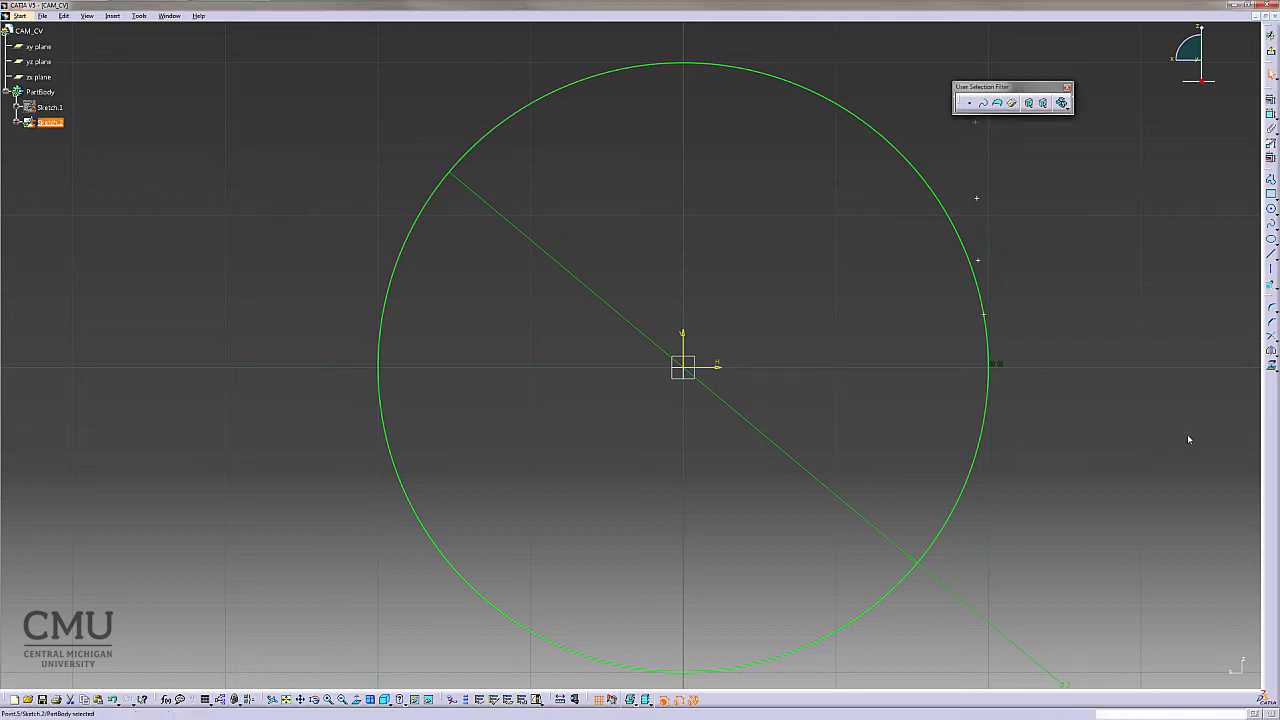
left_click(1117, 383)
- Draw an axis from the sketch origin to the first point on the base circle
left_click_drag(1030, 91, 1112, 47)
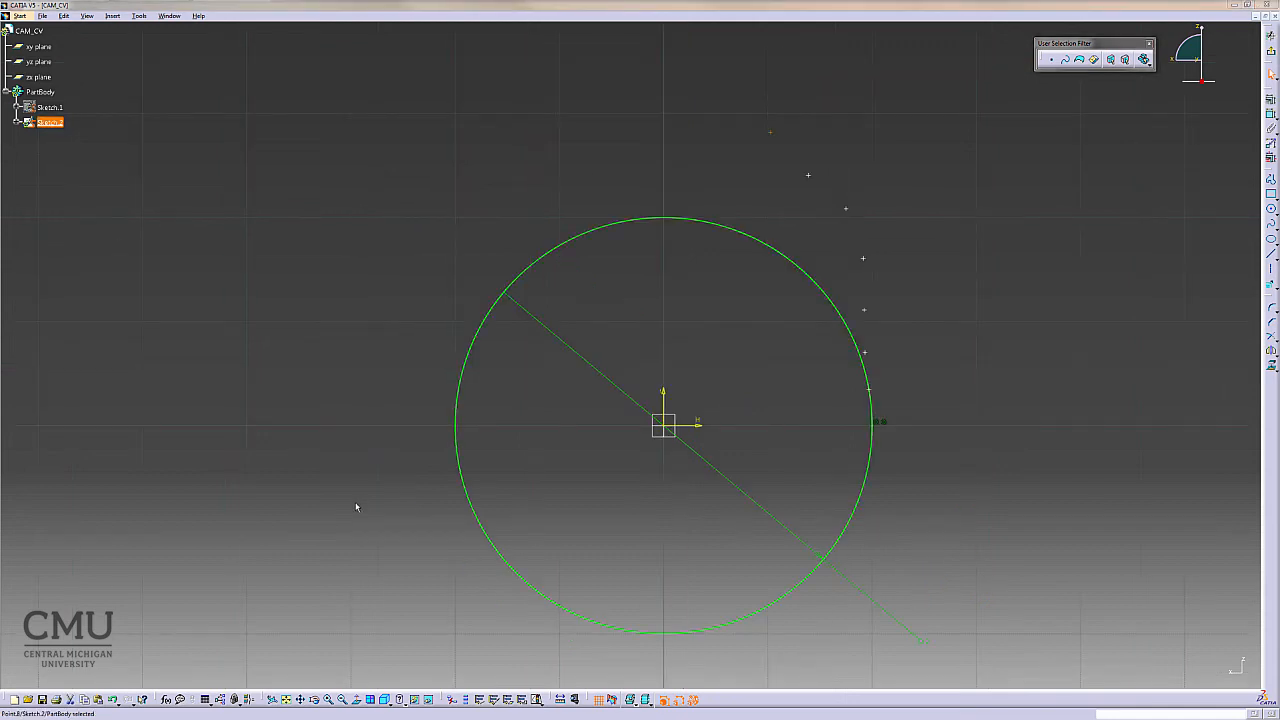
left_click(992, 337)
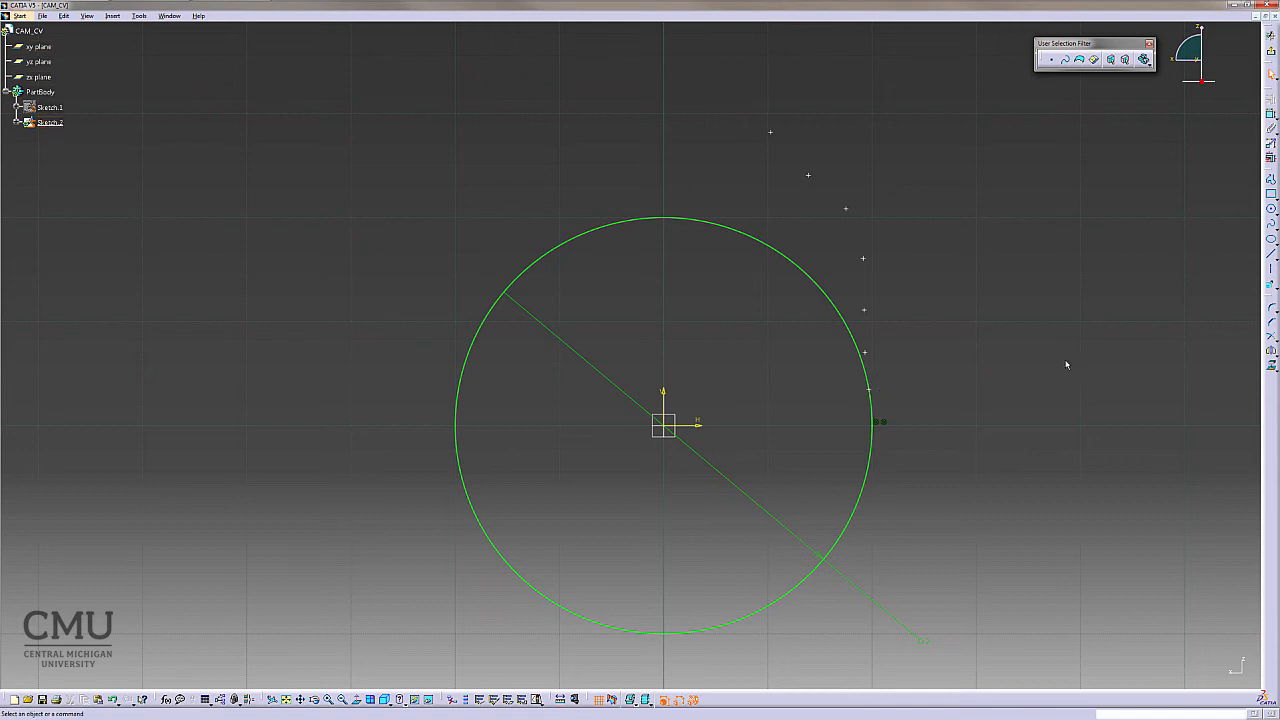
left_click(1271, 269)
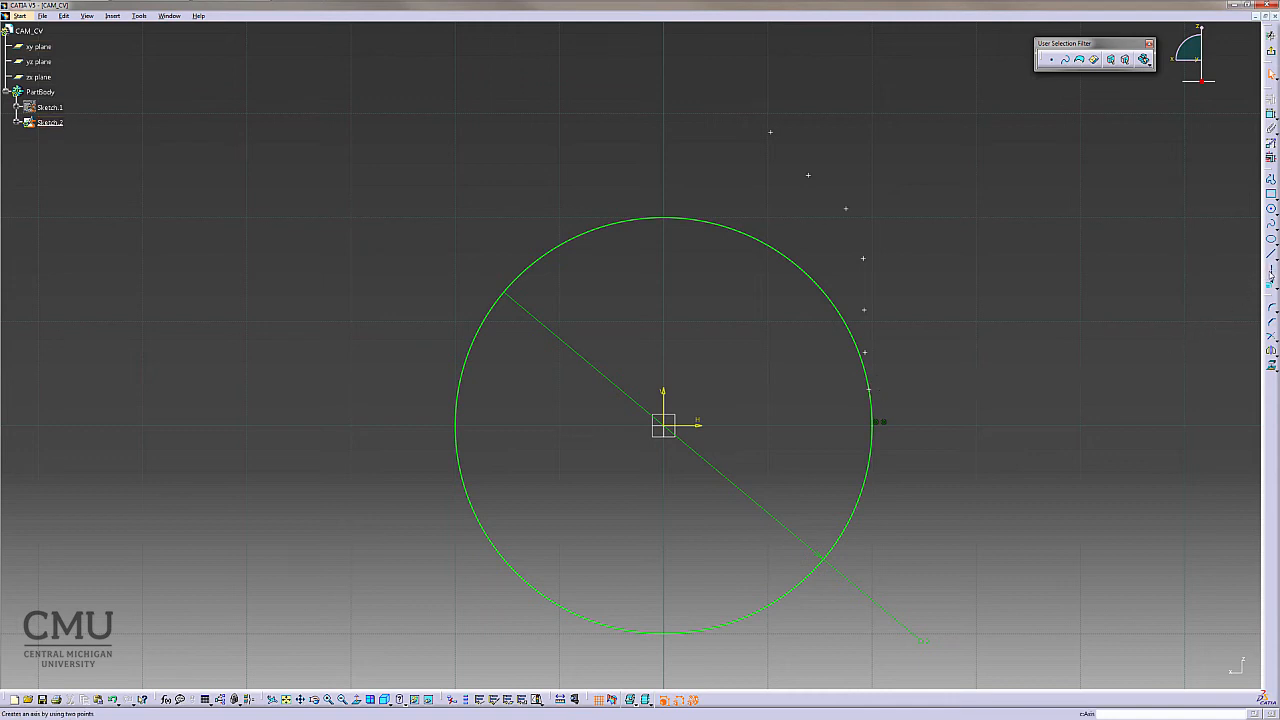
left_click(666, 425)
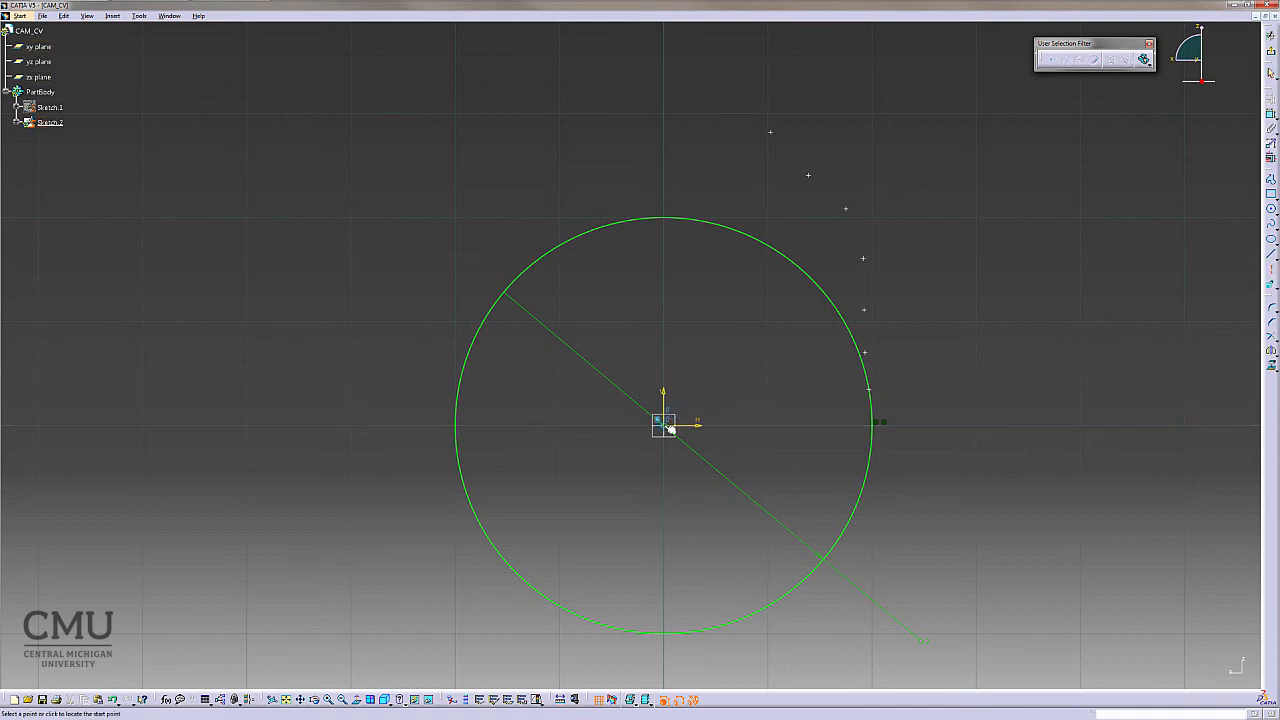
left_click(871, 389)
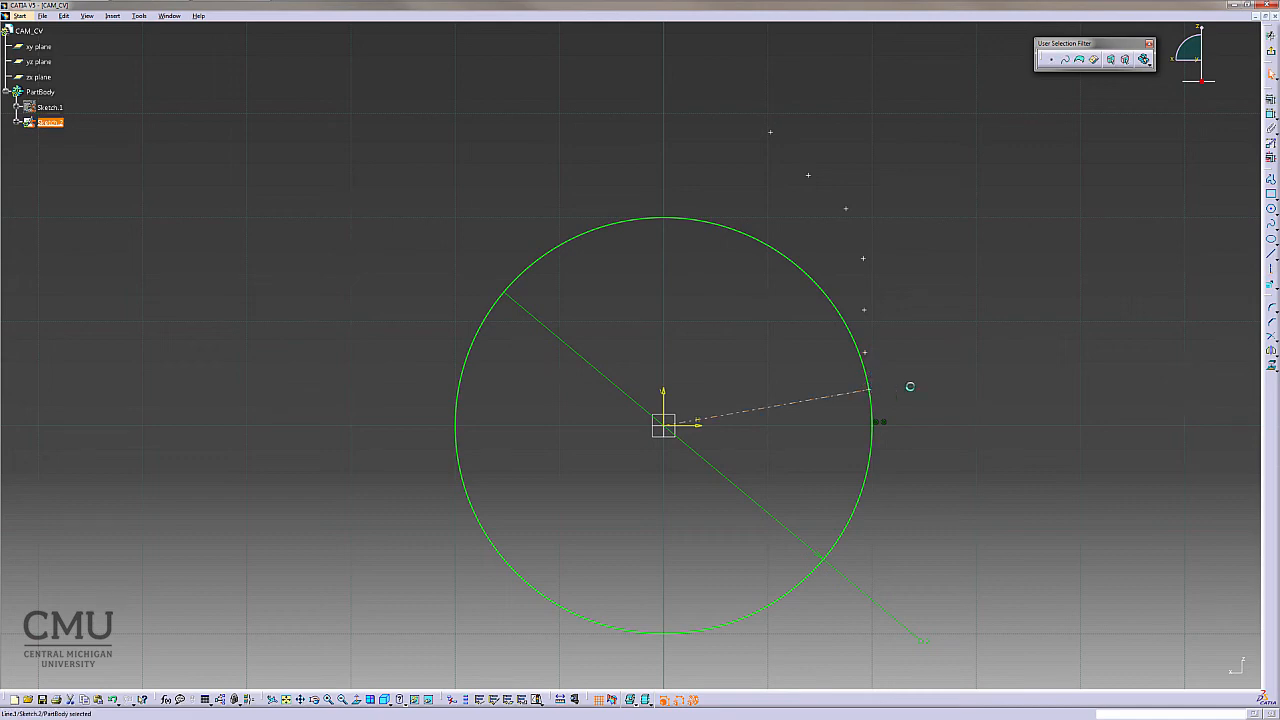
- Dimension the angle between the new axis and the horizontal sketch axis
left_click(1271, 115)
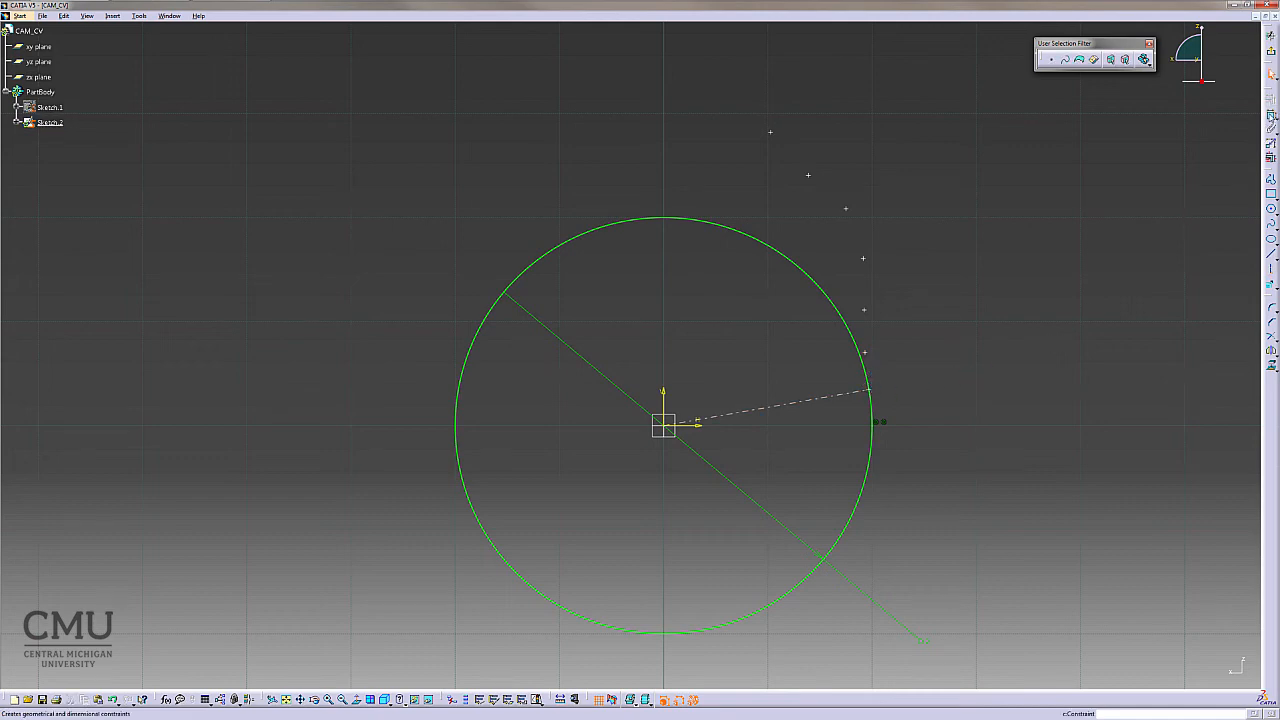
left_click(803, 401)
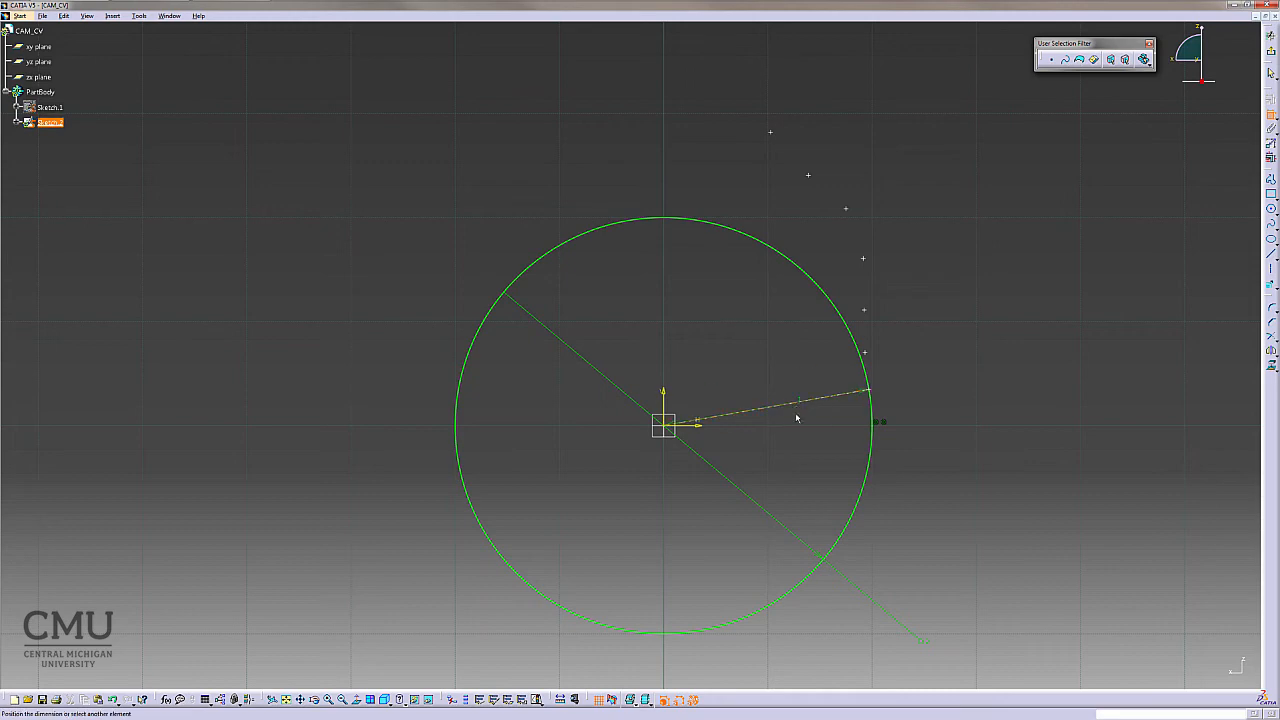
left_click(697, 426)
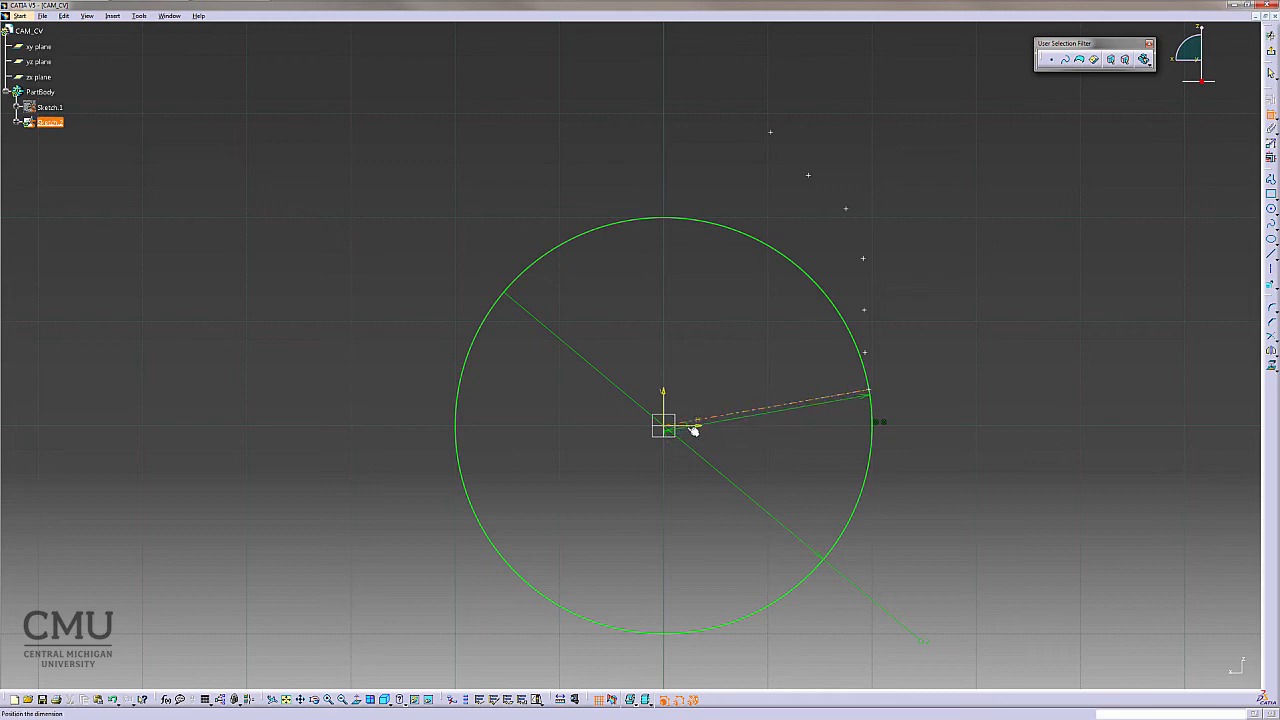
left_click(942, 402)
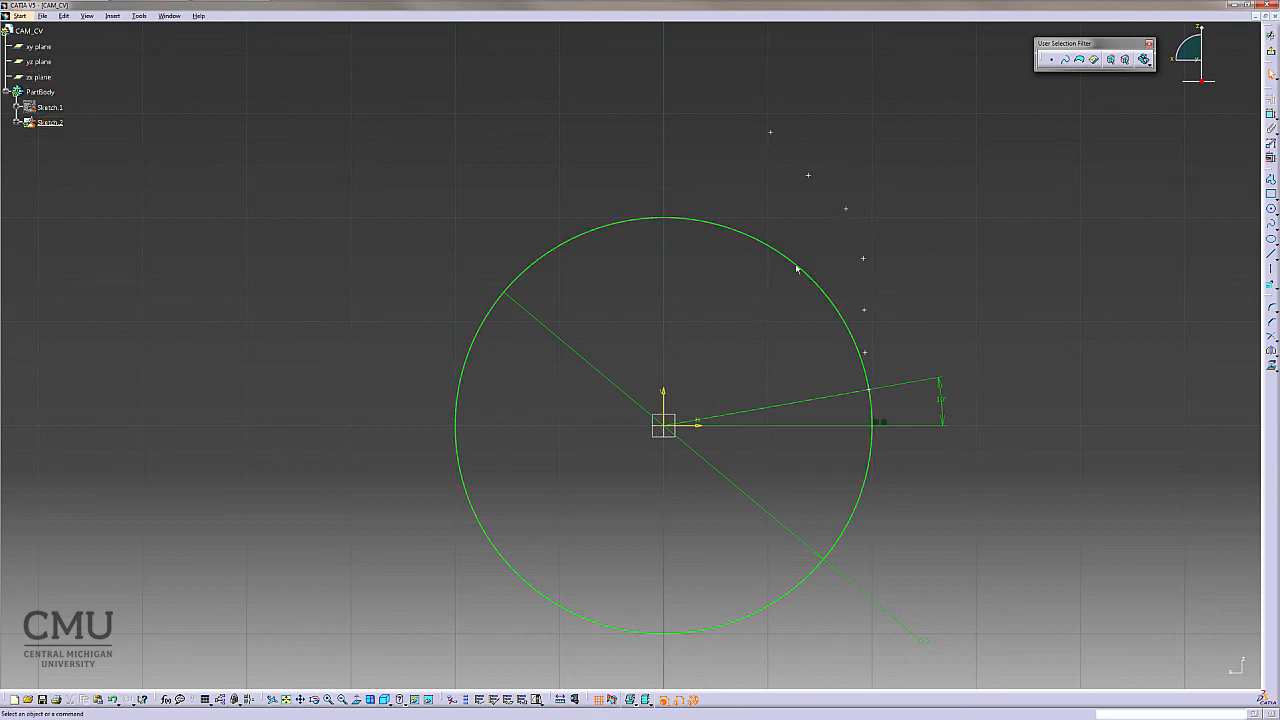
- Open Sketch.1 to review the displacement diagram, then return to Sketch.2
left_click(50, 107)
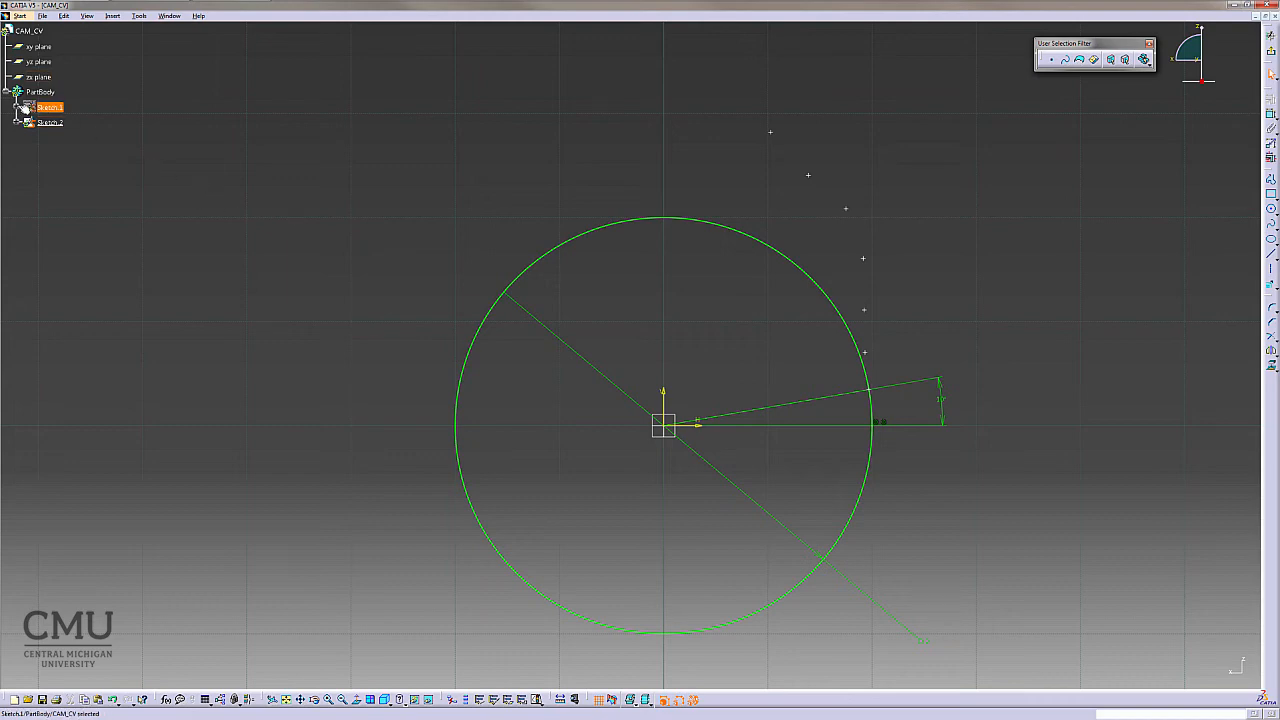
left_click(17, 109)
double_click(50, 107)
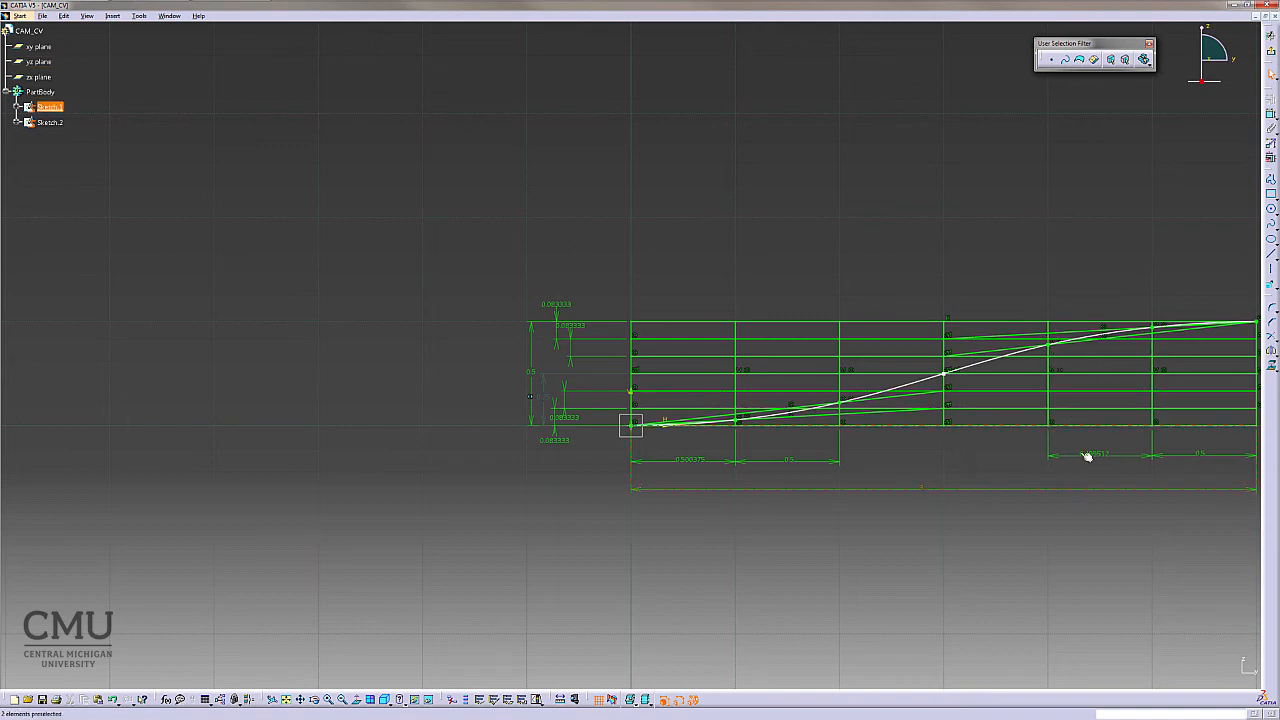
double_click(56, 126)
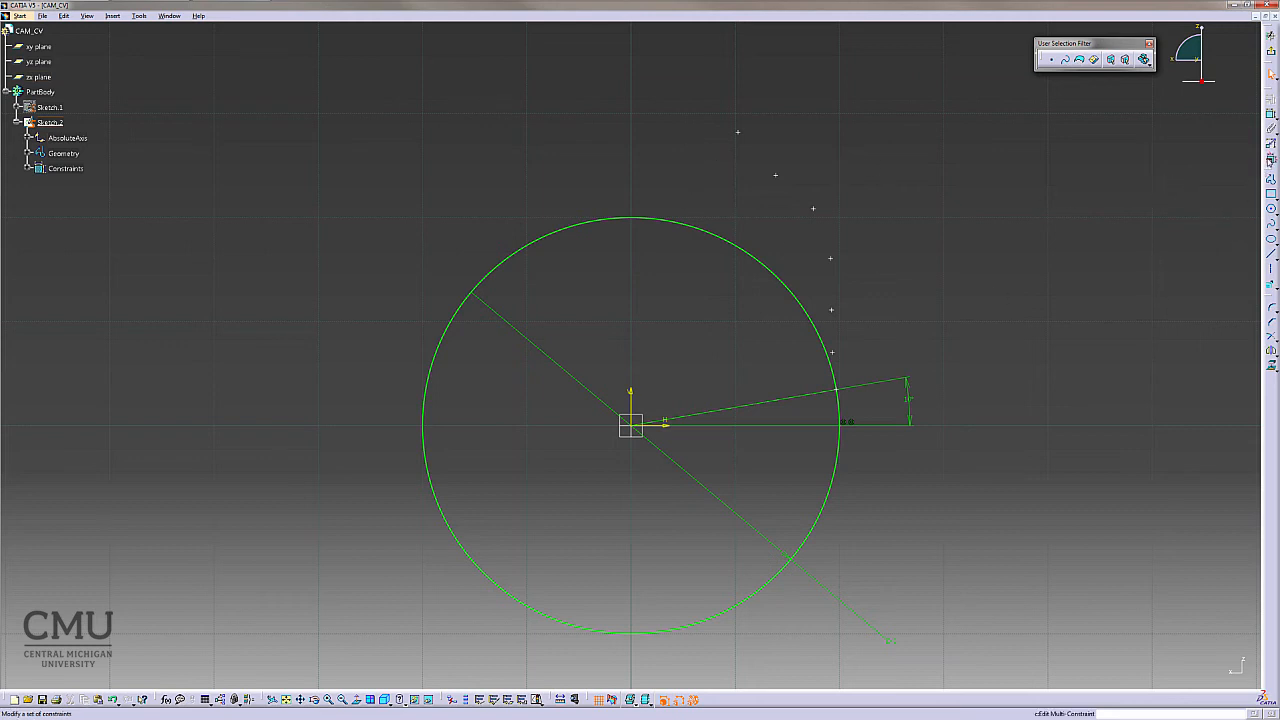
- Open Edit Multi-Constraint to review the sketch's angle and radius constraints without changing them
left_click(1271, 159)
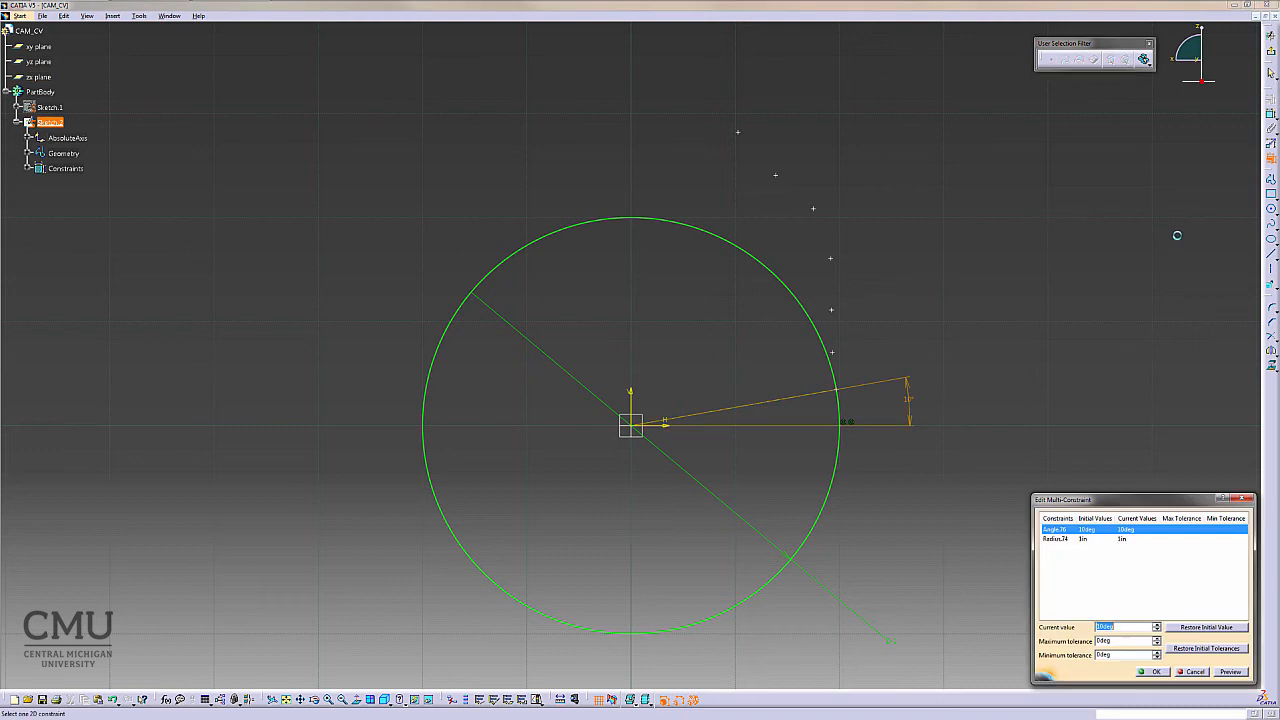
left_click(1193, 671)
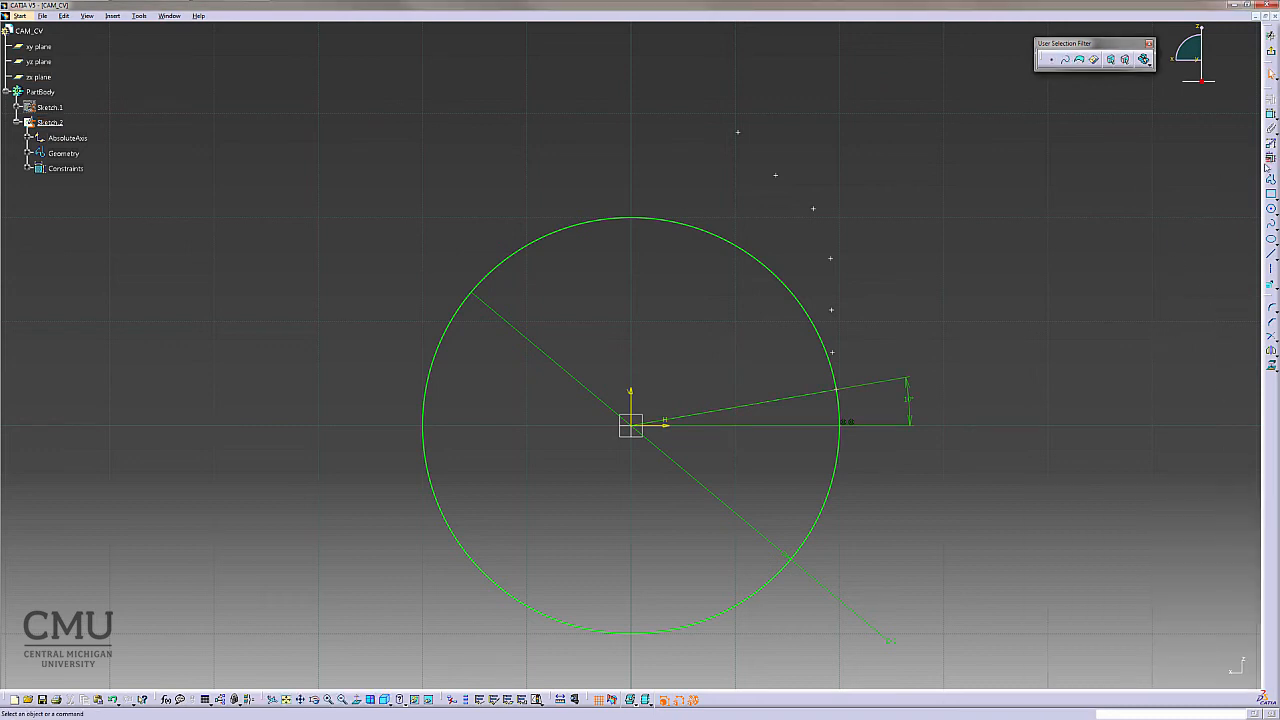
left_click(1271, 159)
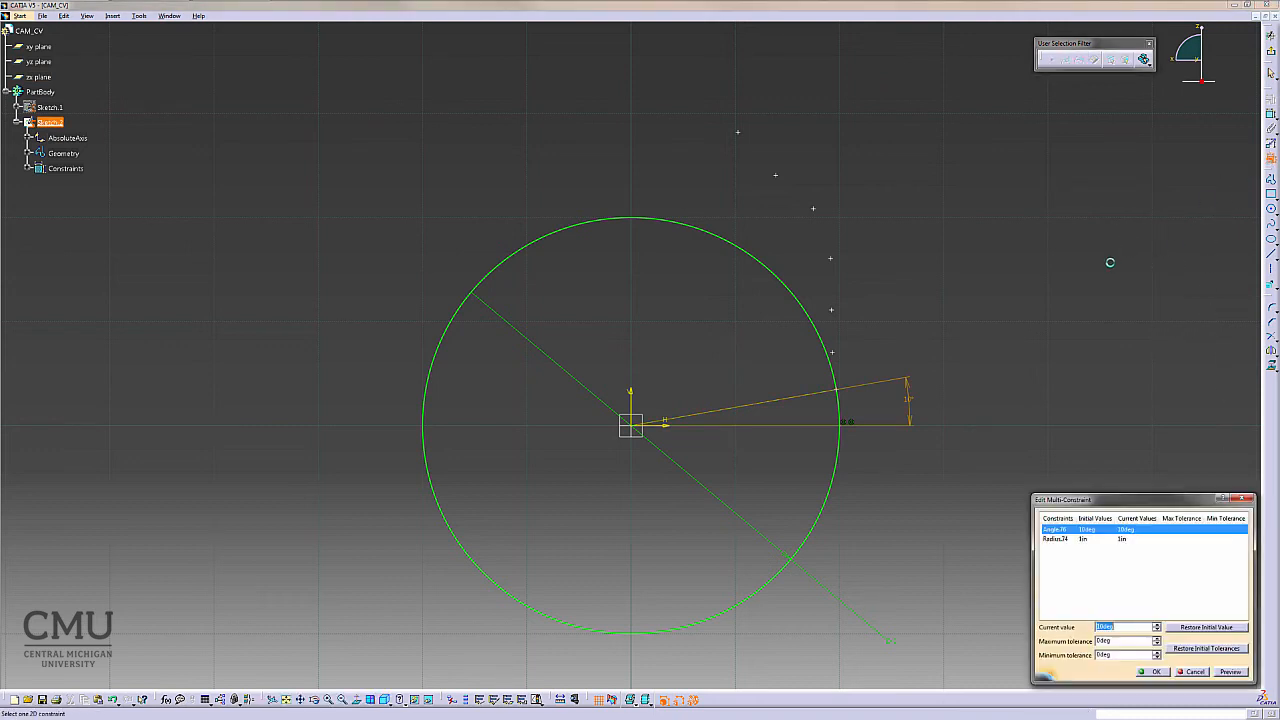
left_click(1160, 671)
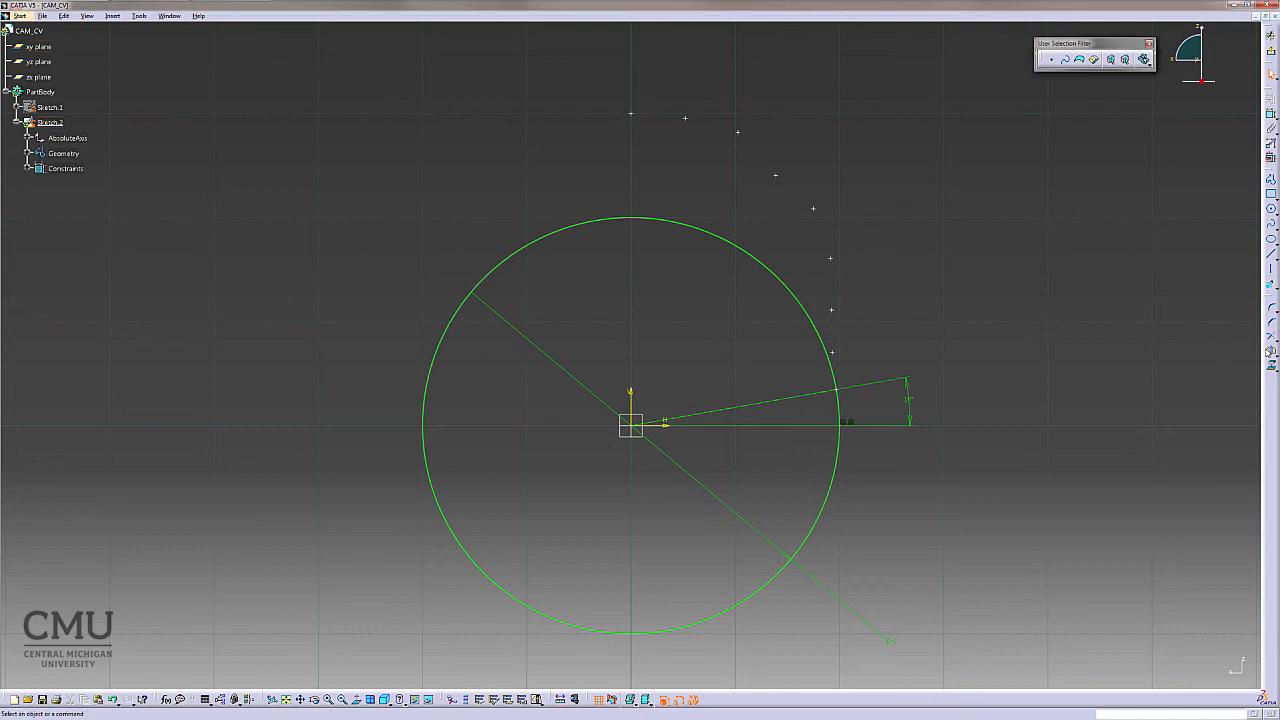
- Draw a spline from the axis point on the base circle to the next point above it
left_click(1271, 224)
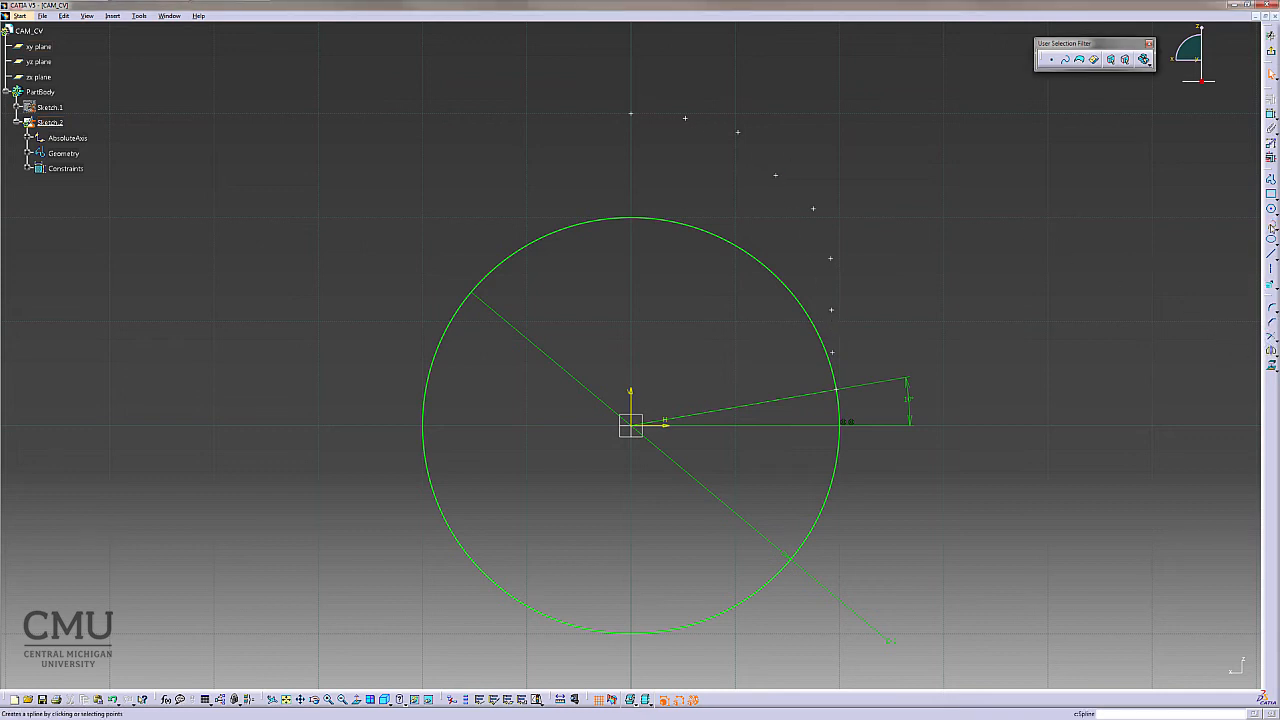
left_click(840, 389)
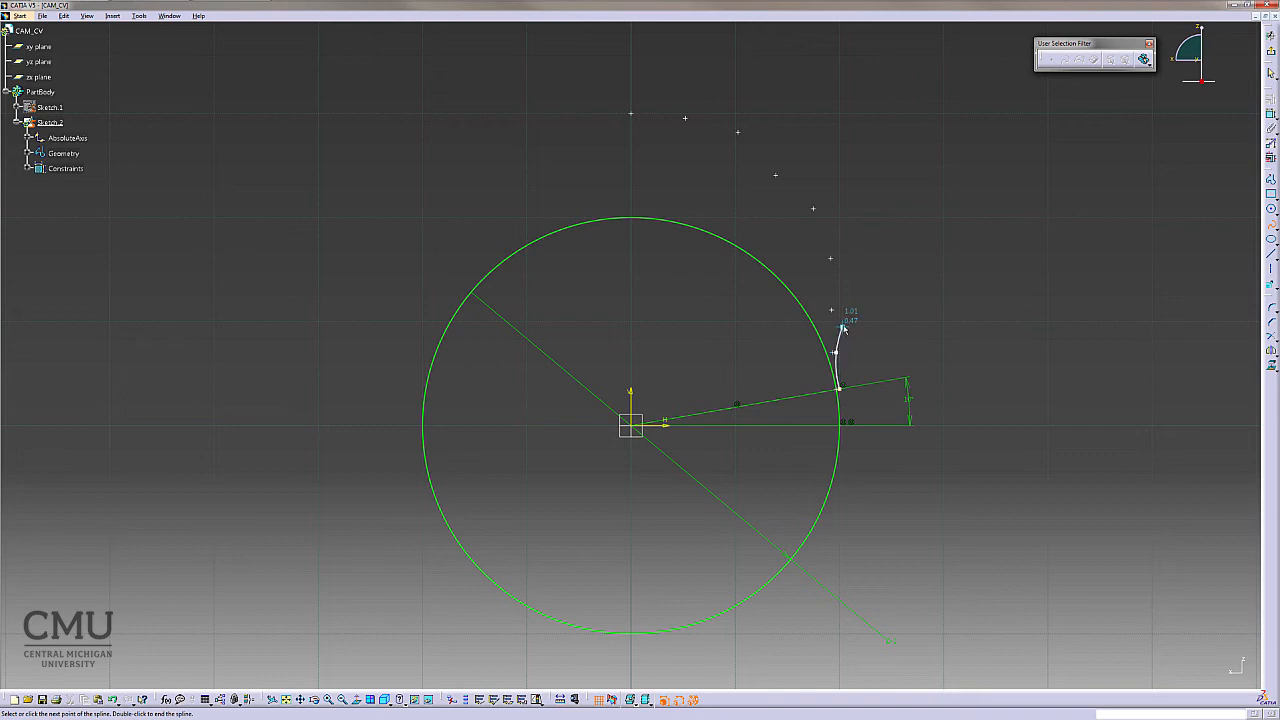
double_click(836, 352)
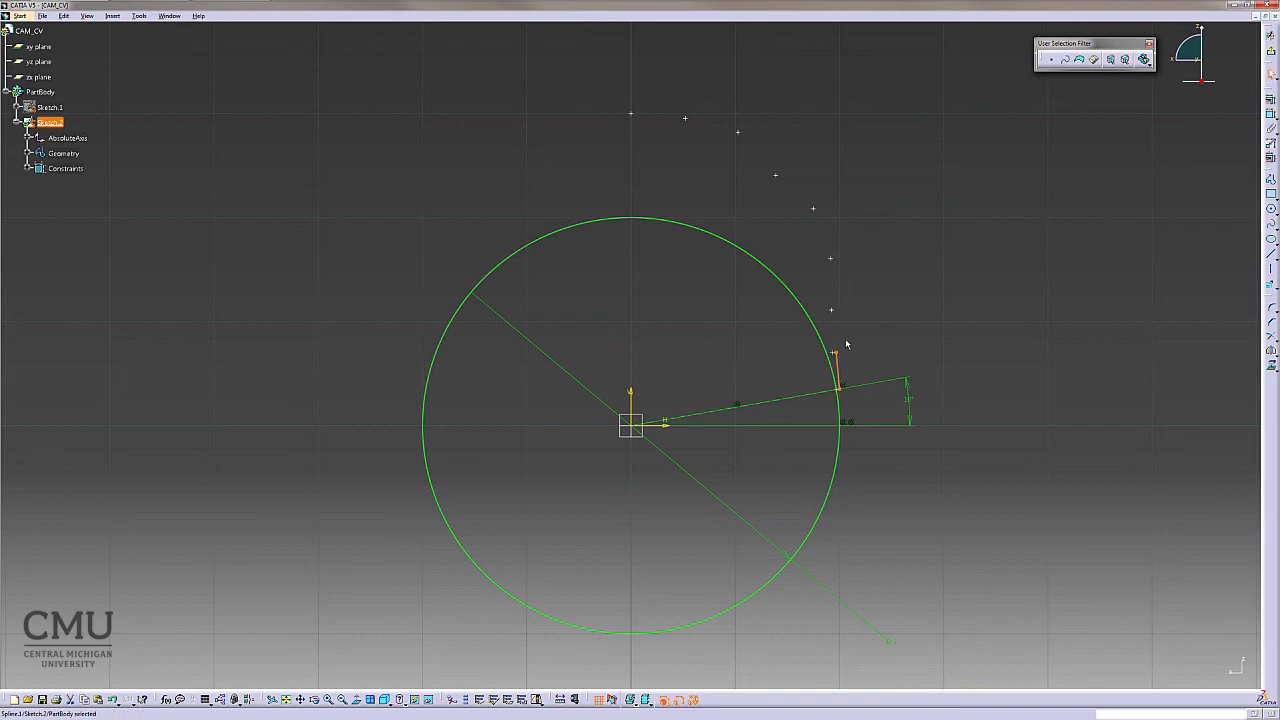
- Draw a spline through the polar-coordinate points, from the point on the base circle up to the point on the vertical axis
left_click(980, 343)
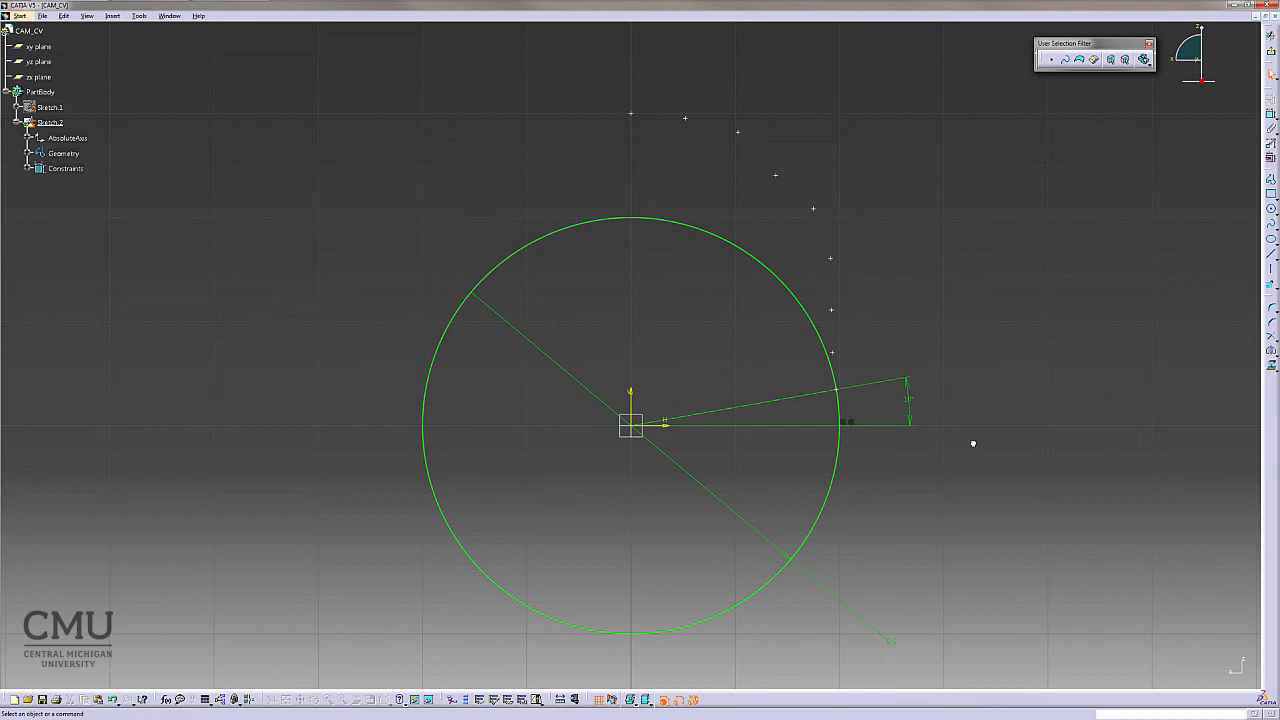
mouse_move(981, 391)
middle_mouse_down()
mouse_move(986, 334)
mouse_move(840, 500)
mouse_move(860, 525)
mouse_move(927, 506)
middle_mouse_up()
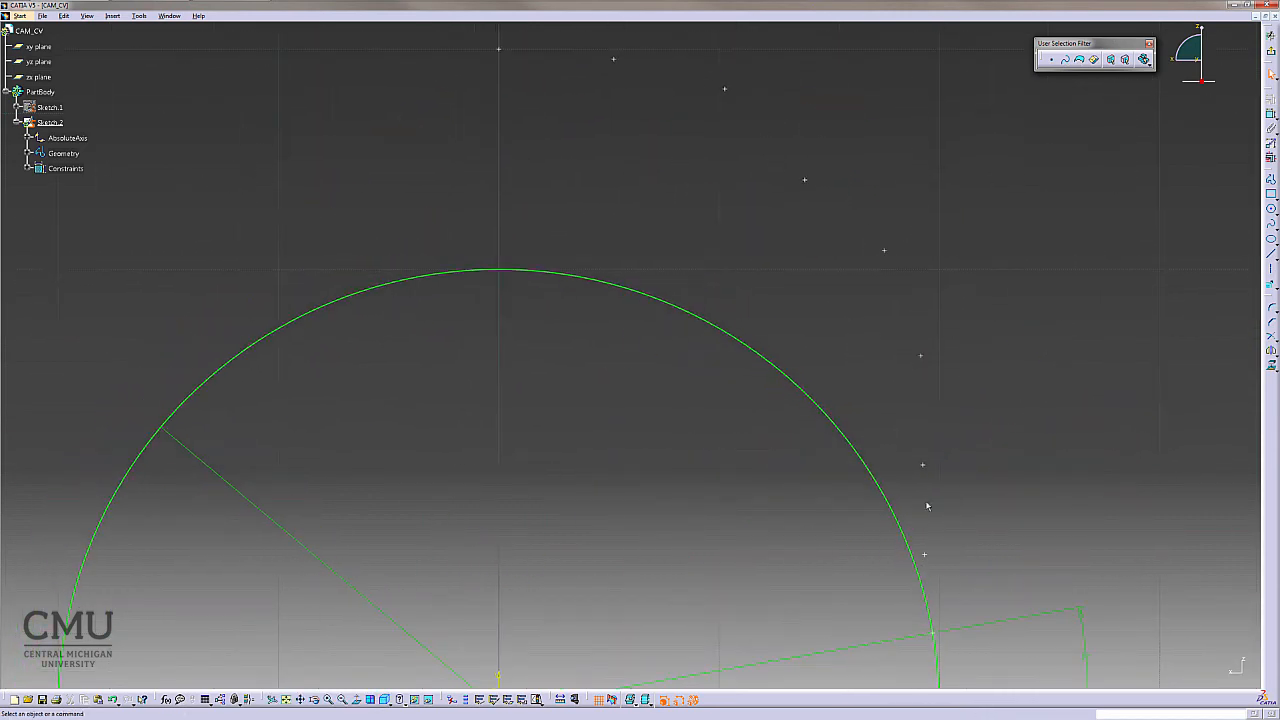
left_click(1271, 224)
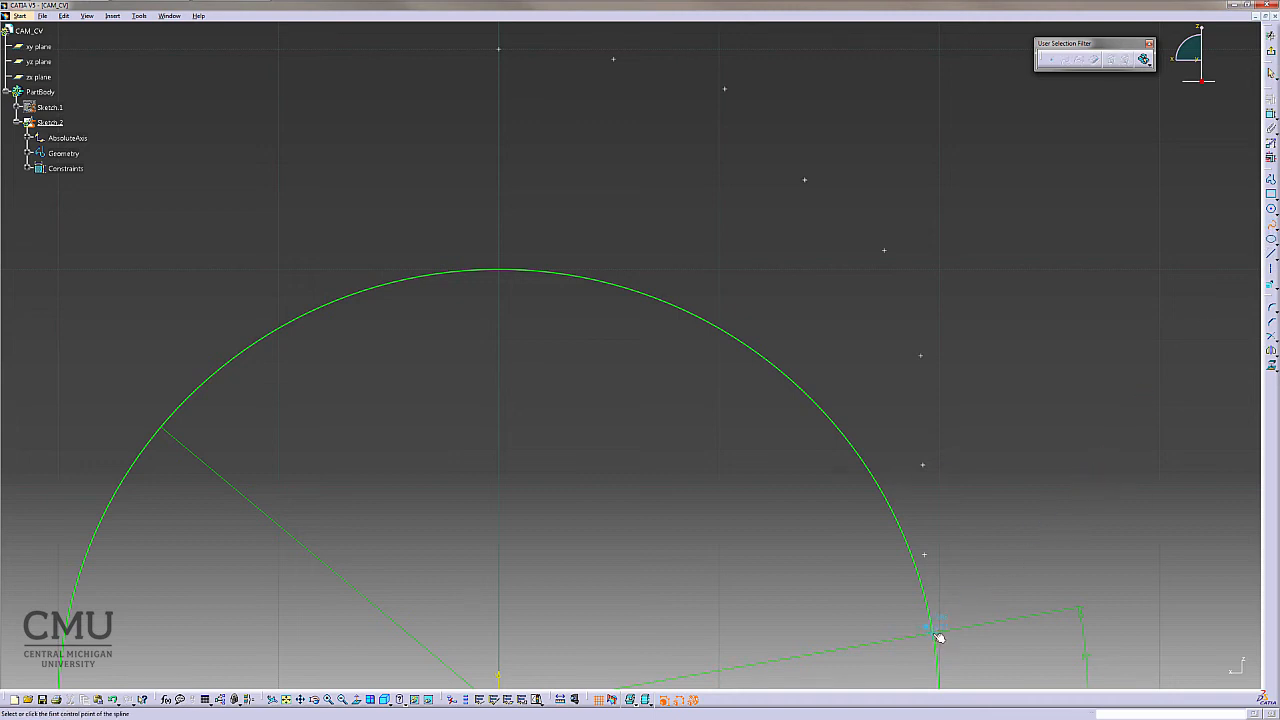
left_click(936, 631)
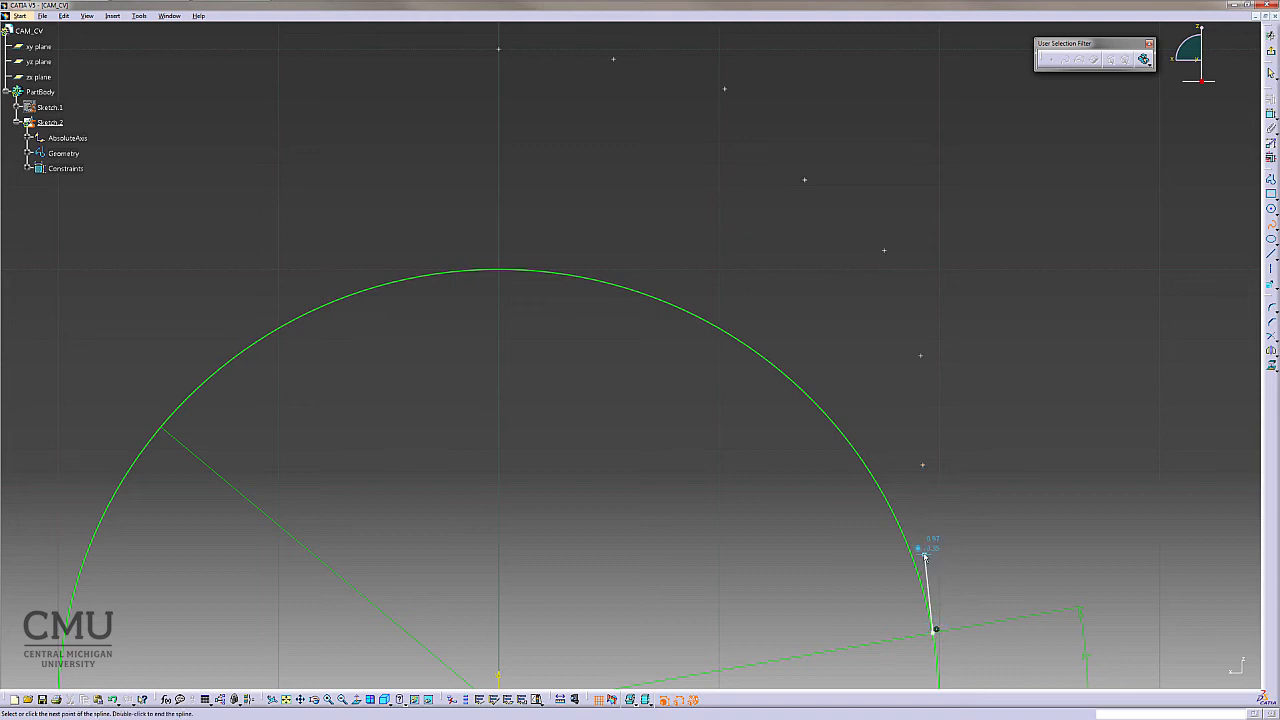
left_click(927, 551)
left_click(924, 465)
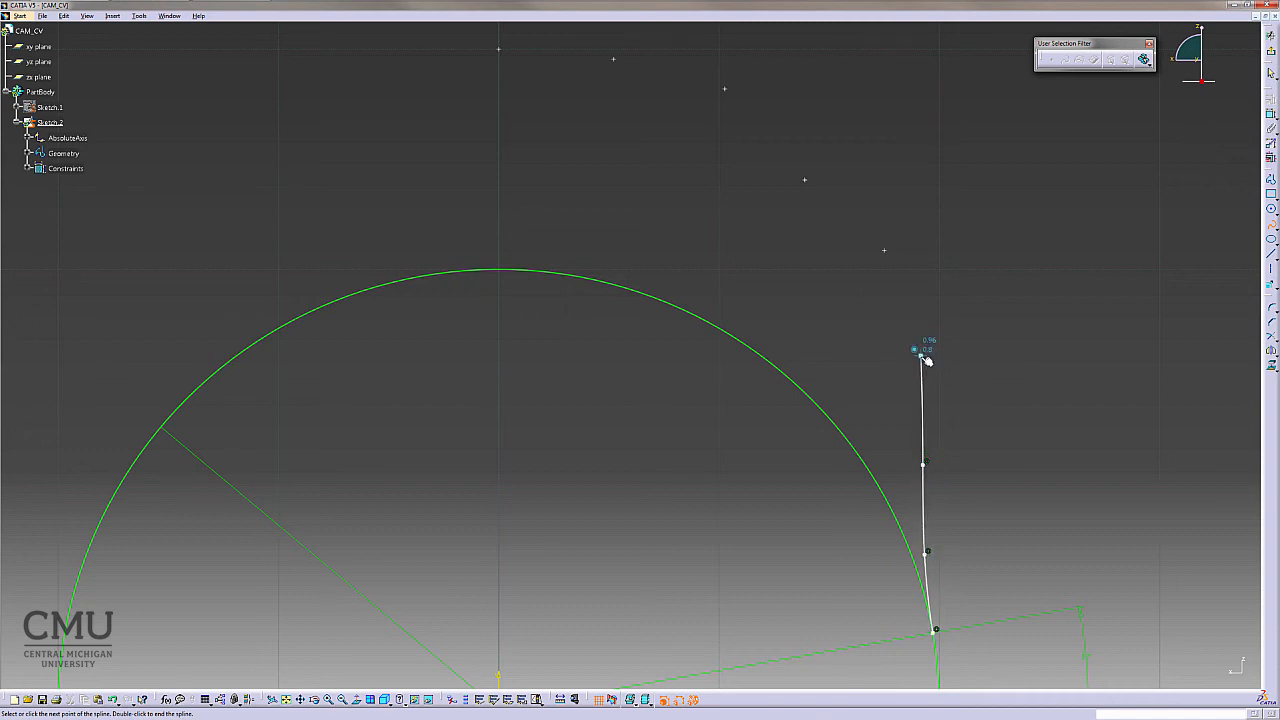
left_click(921, 353)
left_click(885, 250)
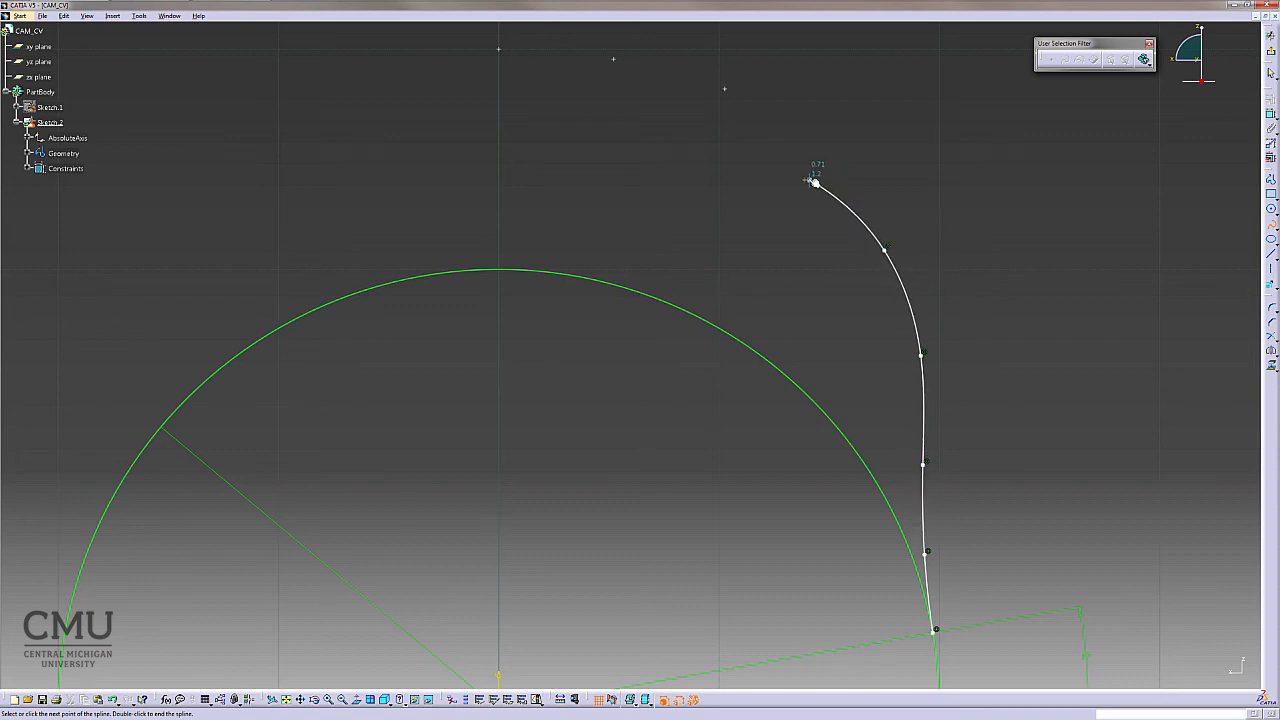
left_click(806, 180)
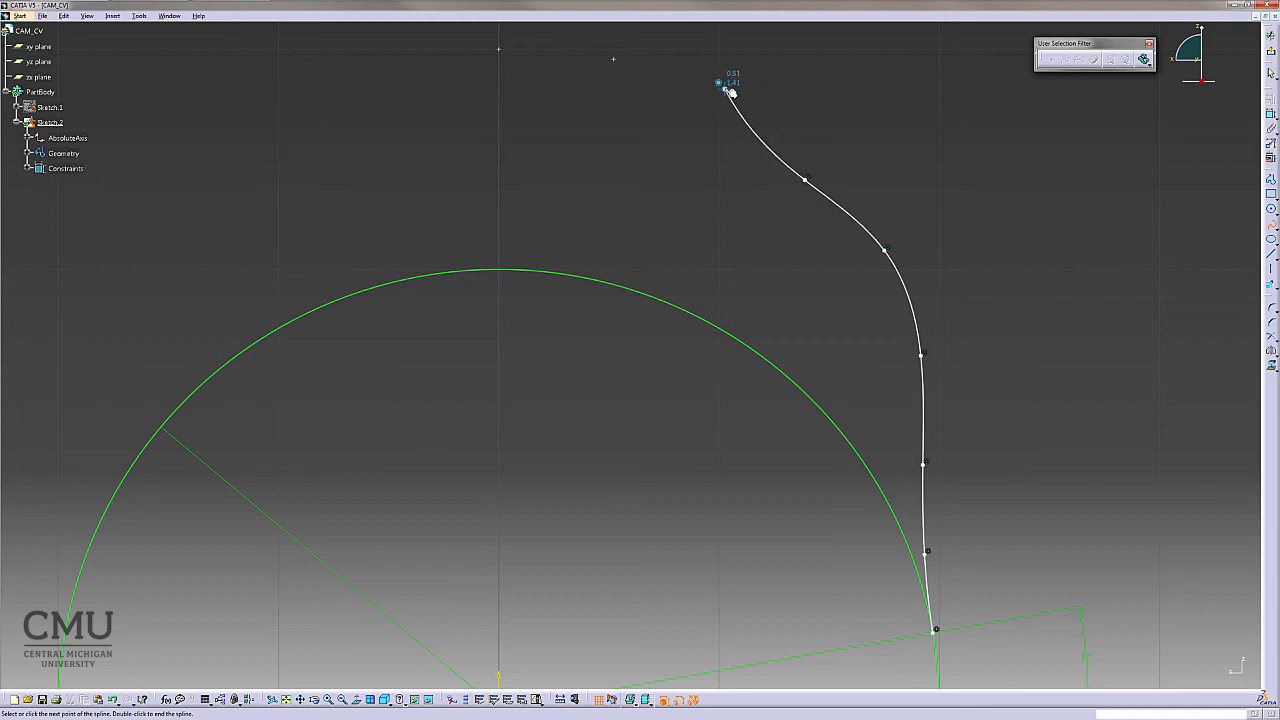
left_click(725, 89)
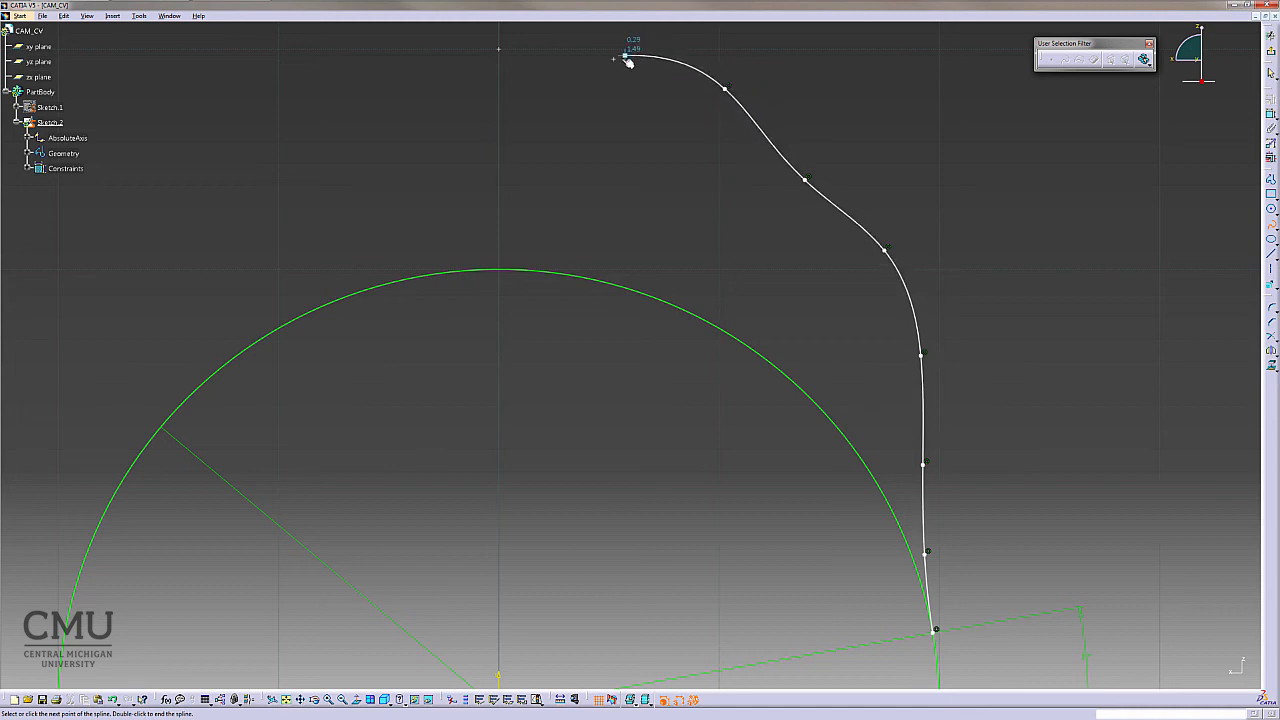
left_click(616, 59)
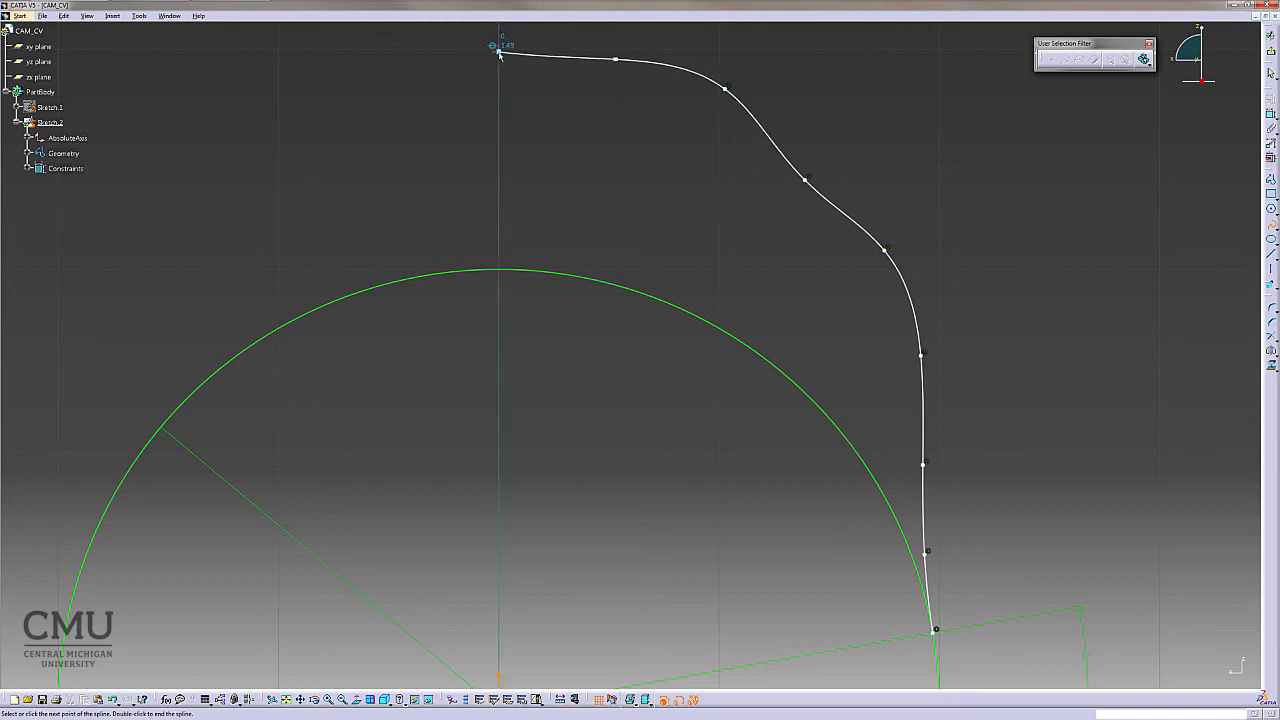
left_click(499, 51)
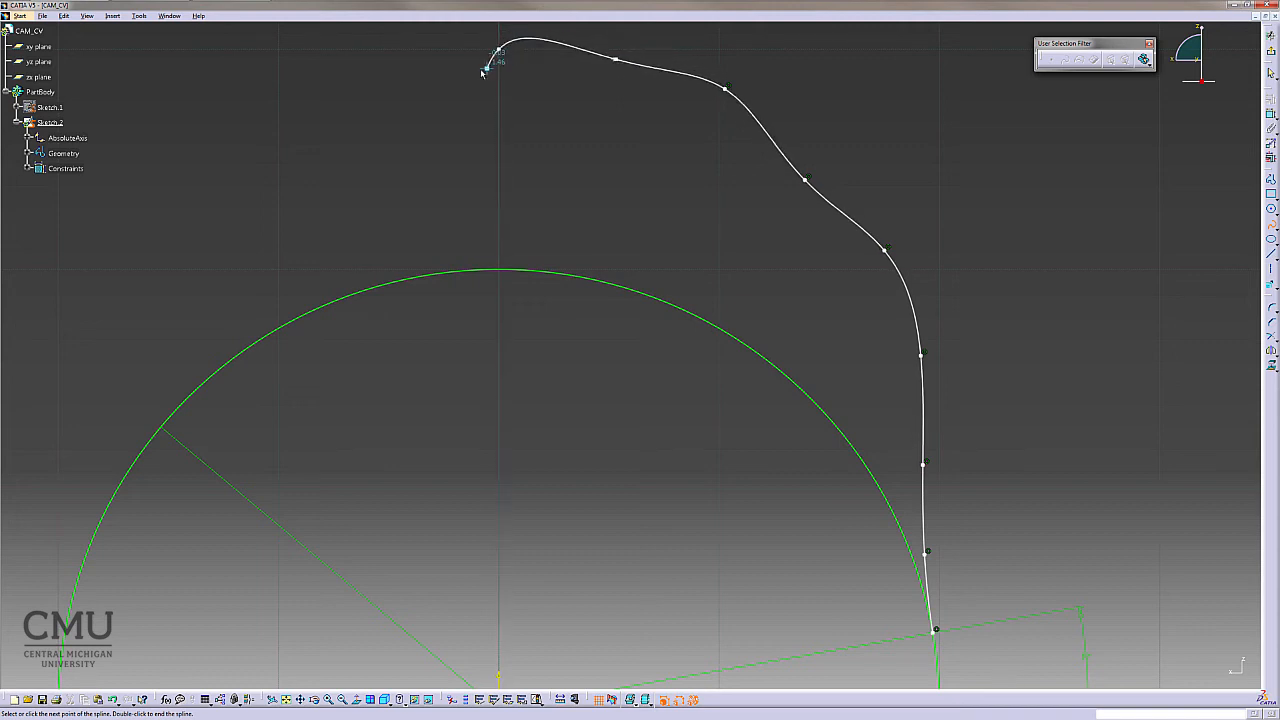
key("Escape")
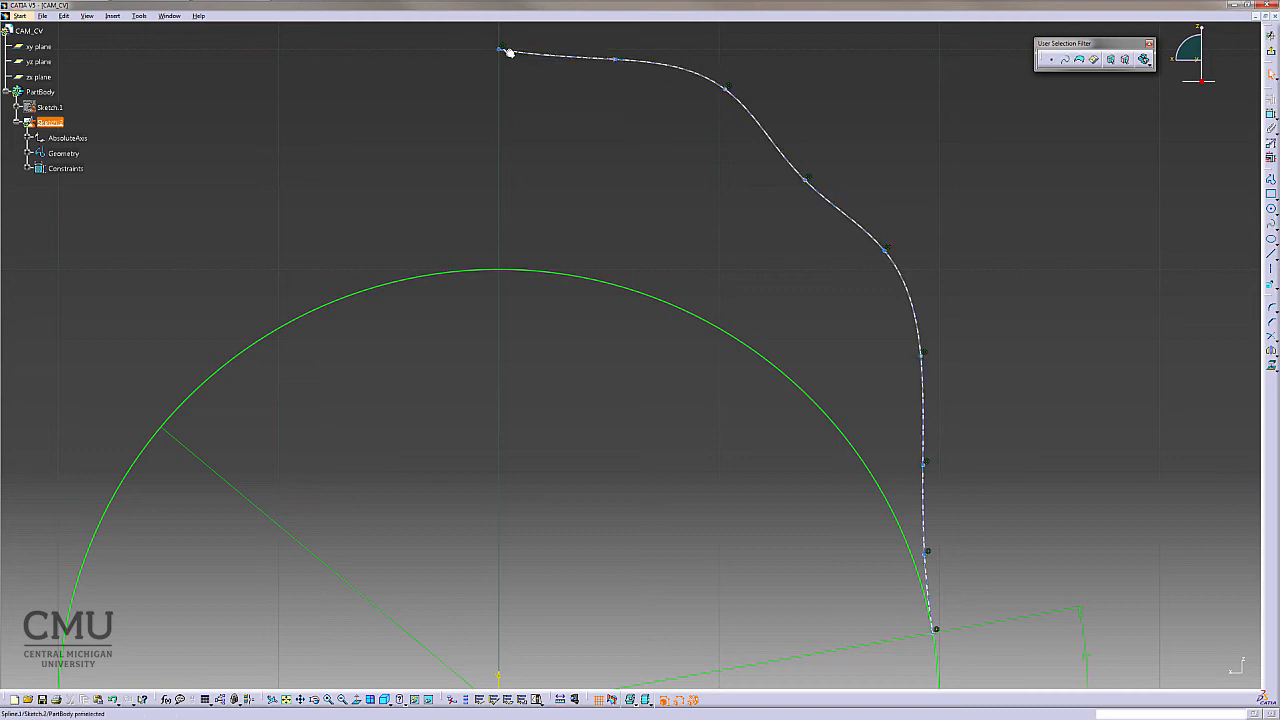
- Mirror the new spline about the vertical sketch axis
middle_click_drag(694, 184, 700, 220)
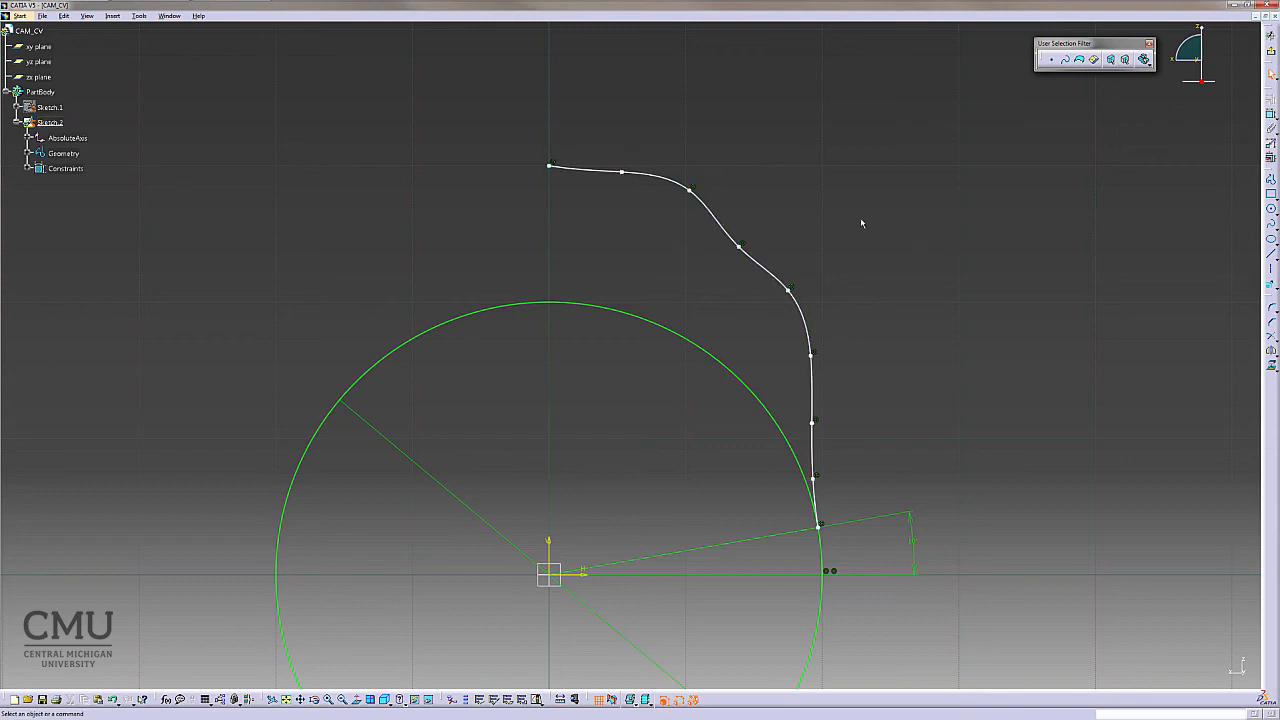
middle_click_drag(869, 216, 868, 259)
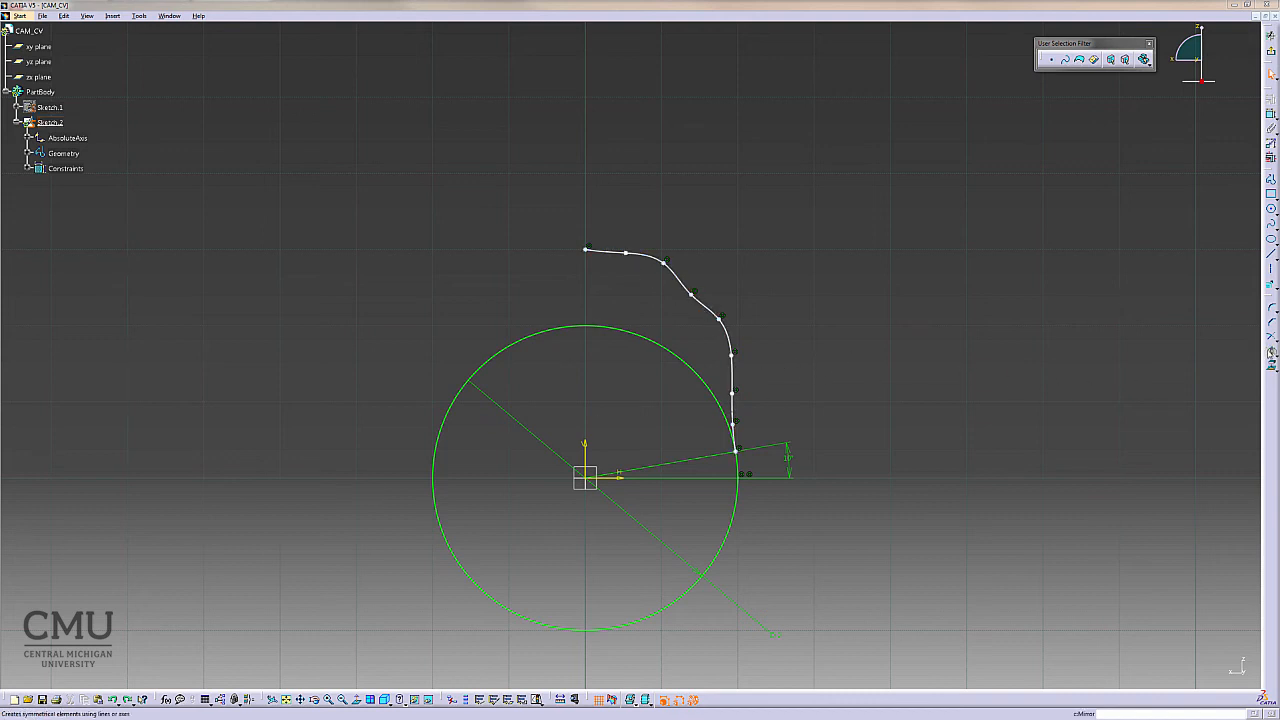
left_click(1272, 353)
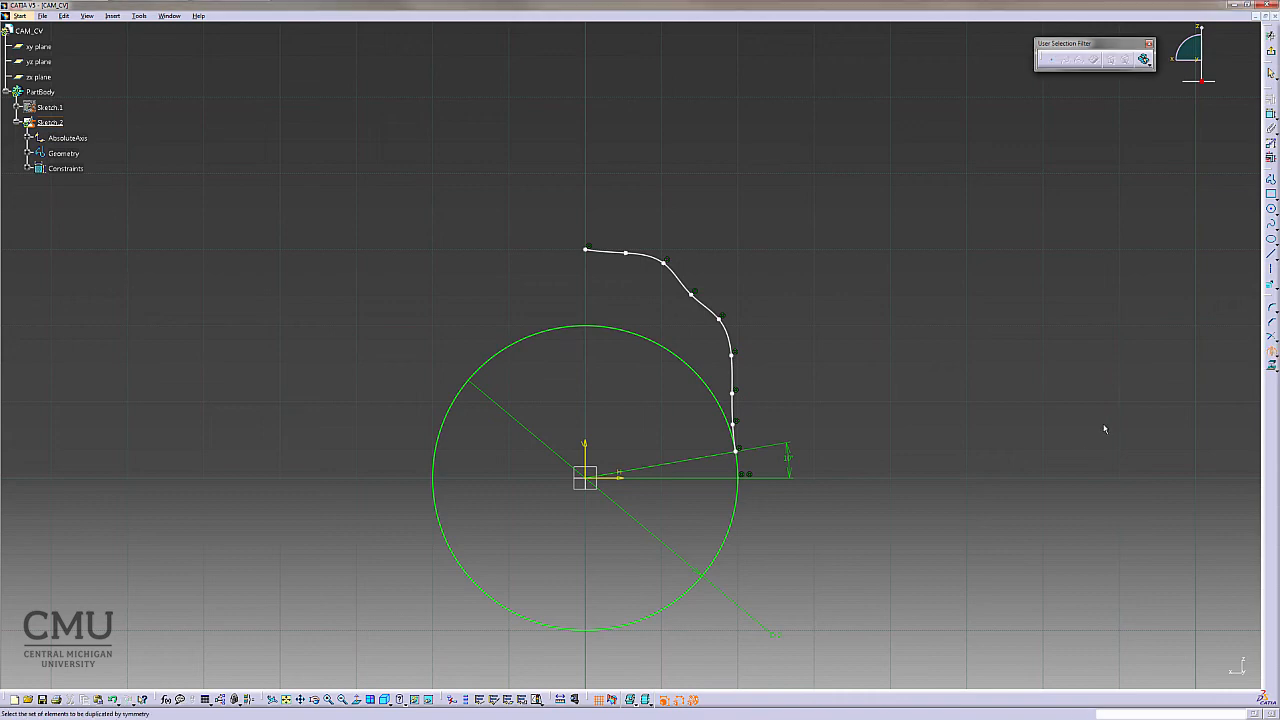
left_click(732, 338)
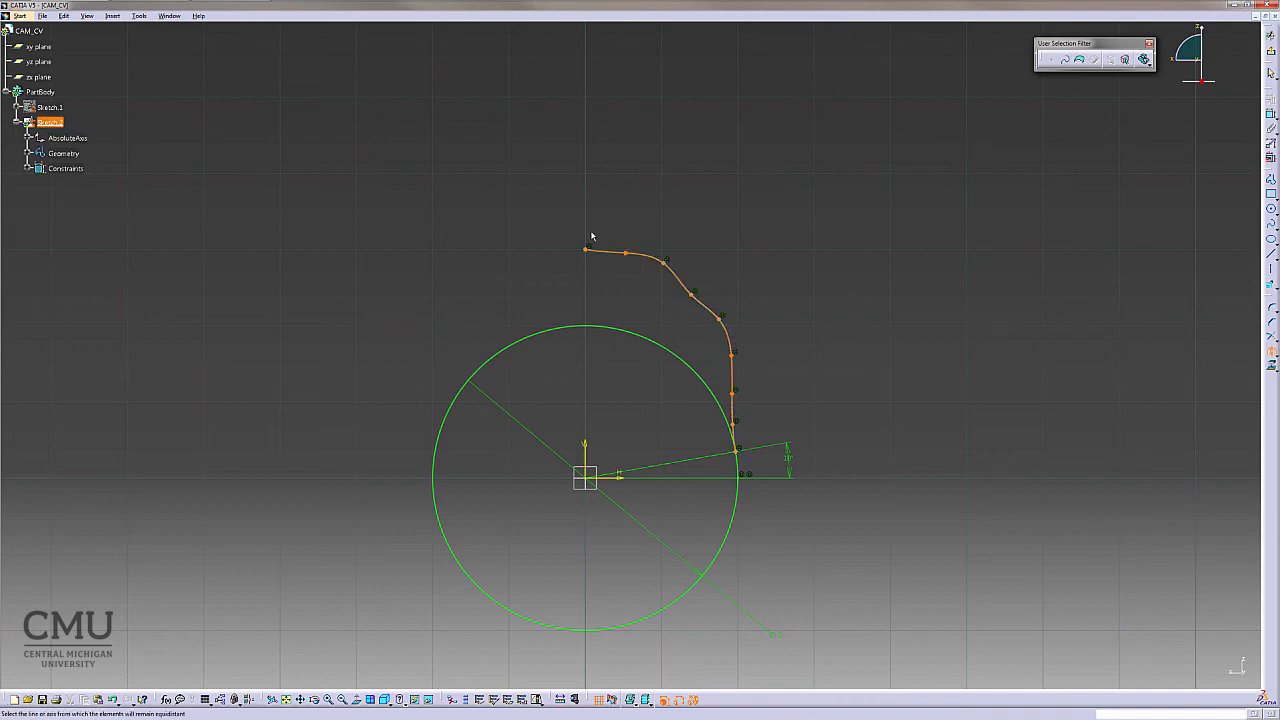
left_click(585, 455)
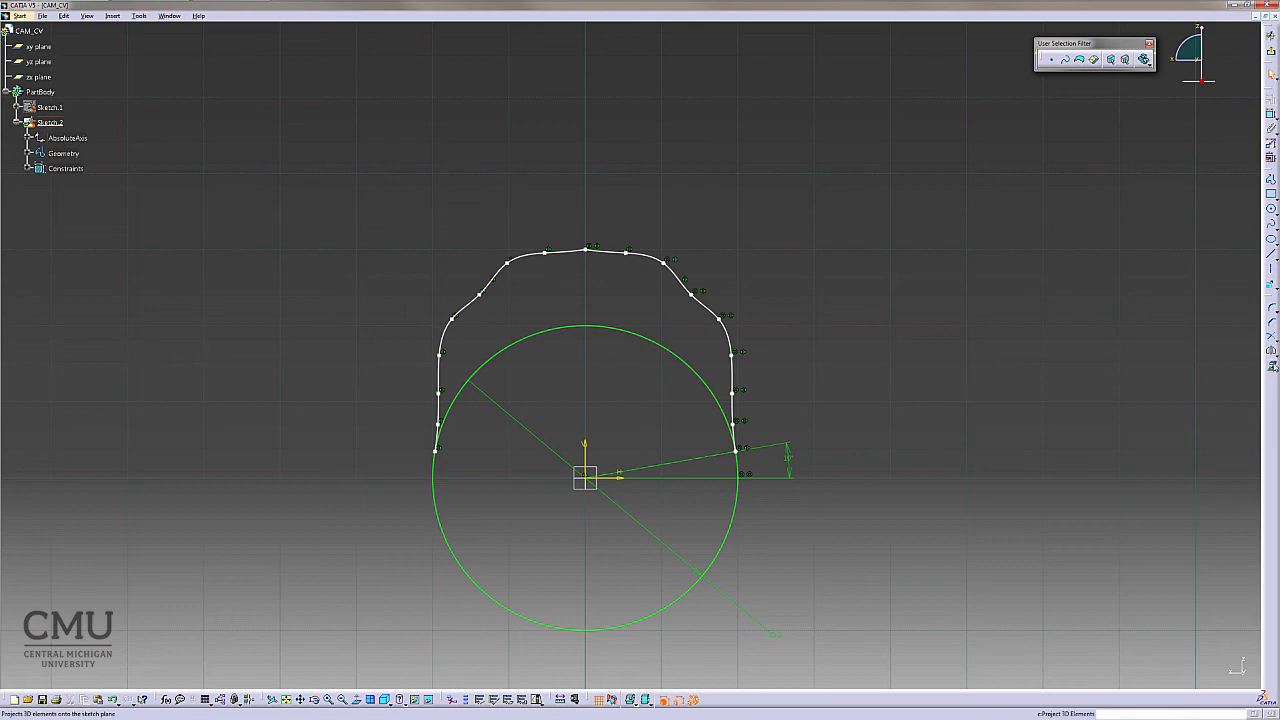
- Trim away the base circle's upper arc lying inside the cam profile
left_click(1273, 340)
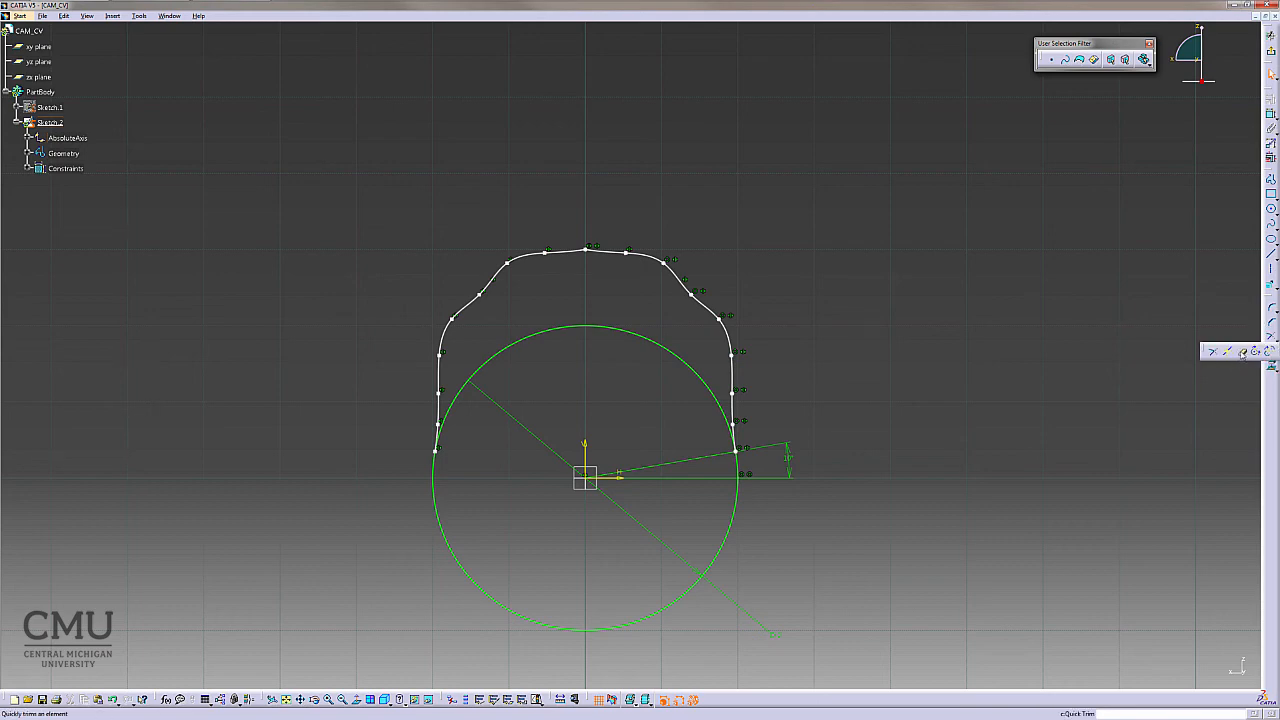
left_click(1242, 357)
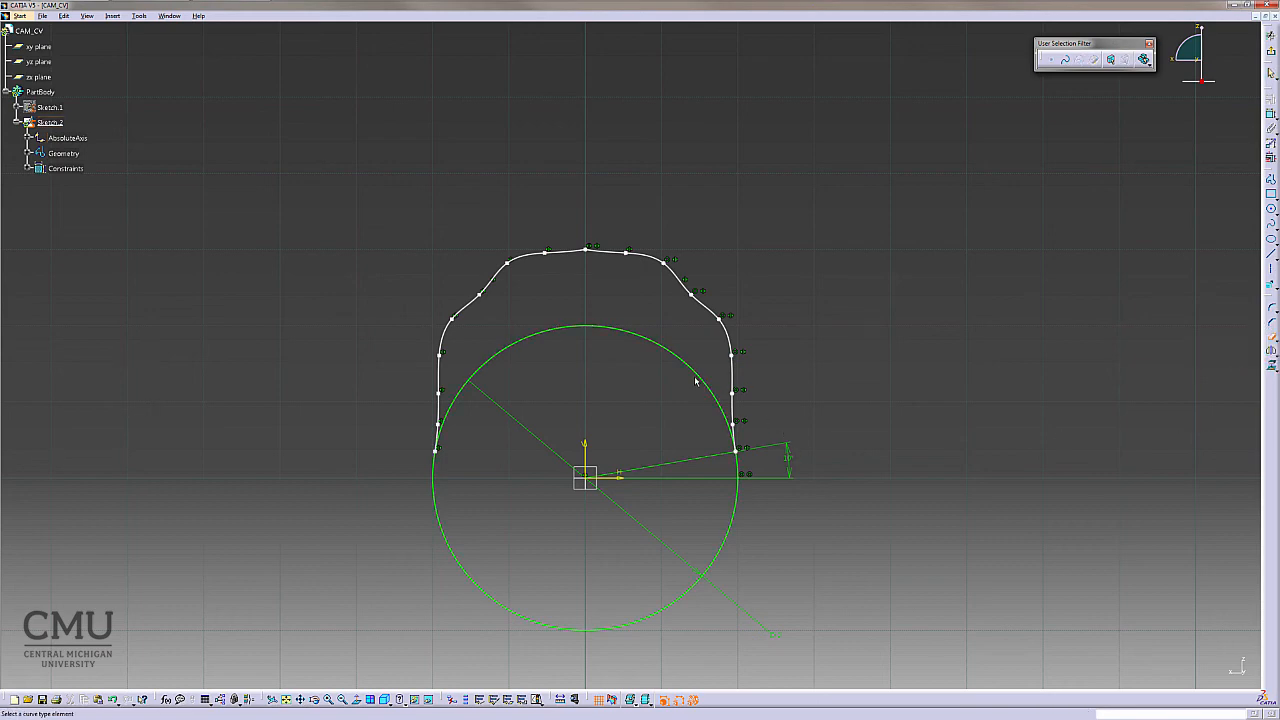
left_click(706, 378)
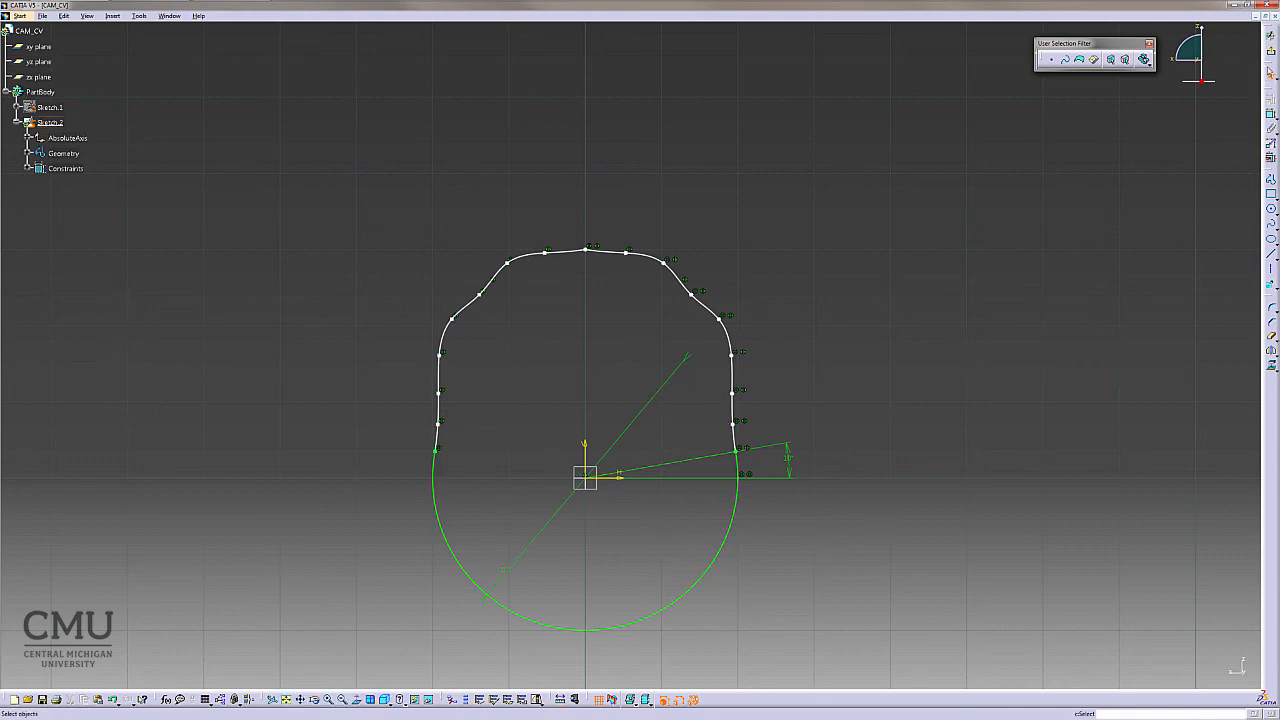
- Leave the sketch and try to pad Sketch.2 with a length of 0.5 m, then cancel the Pad
left_click(1271, 56)
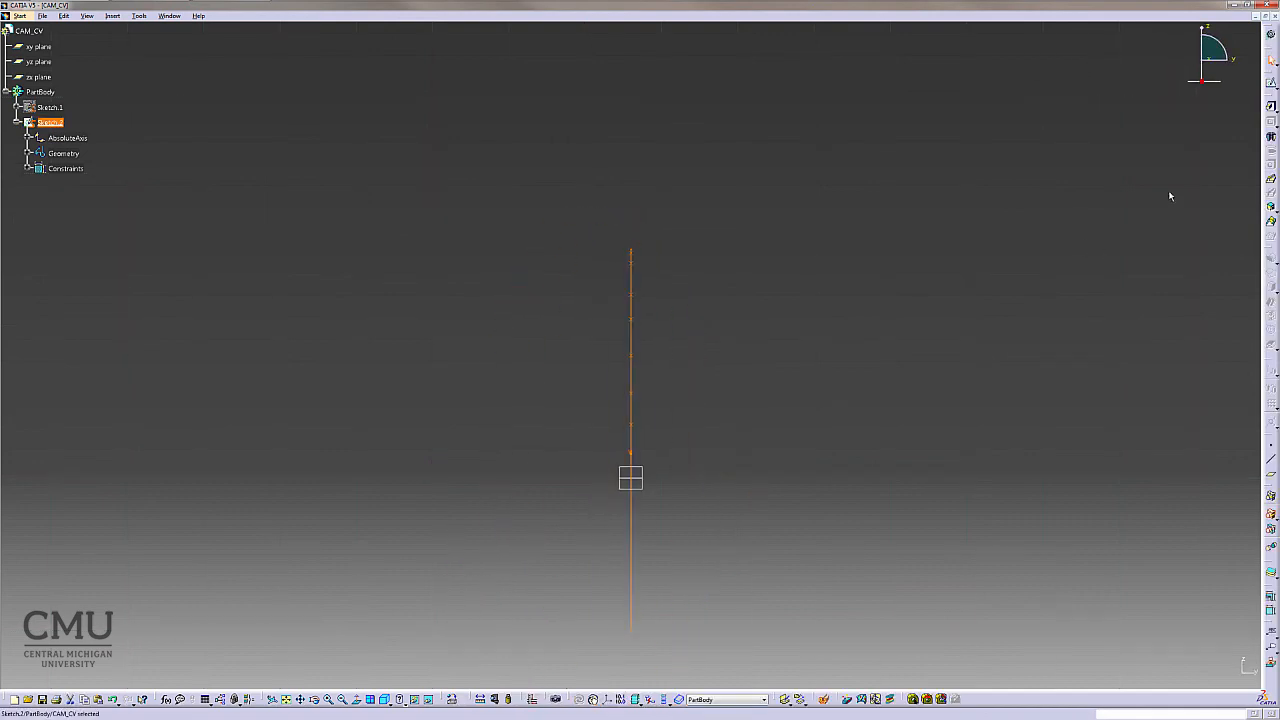
left_click(1271, 106)
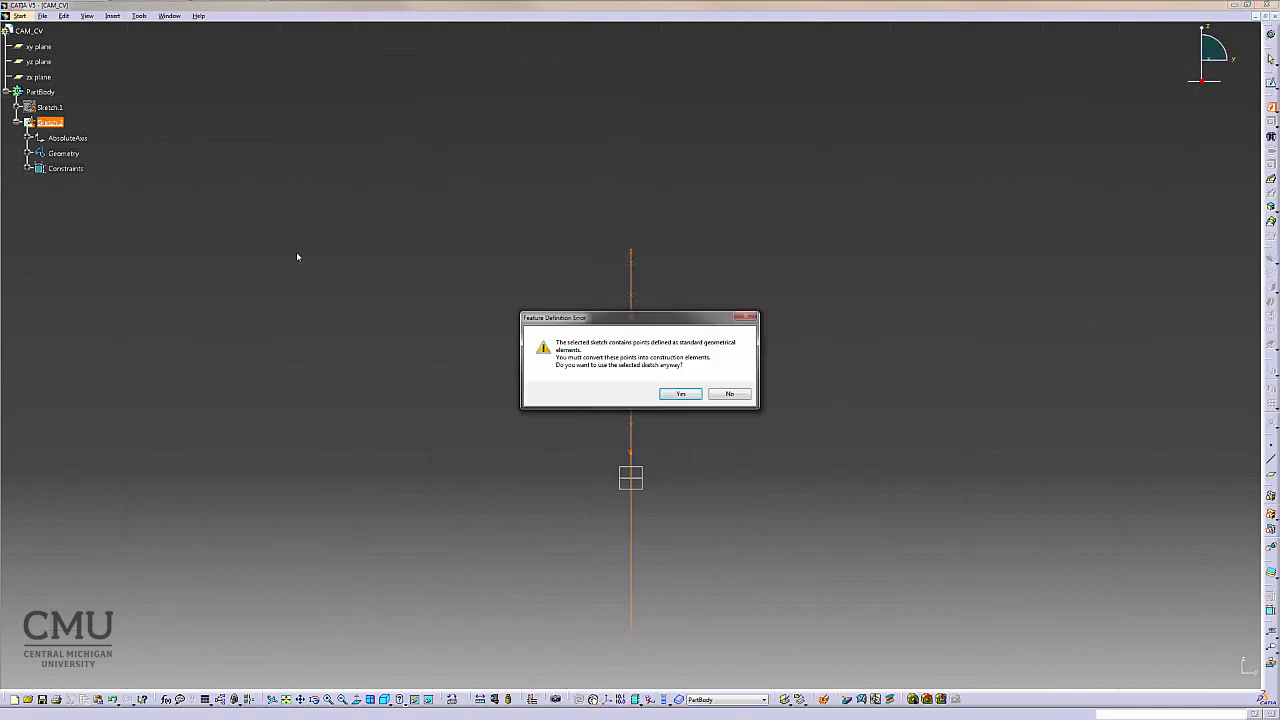
left_click(678, 394)
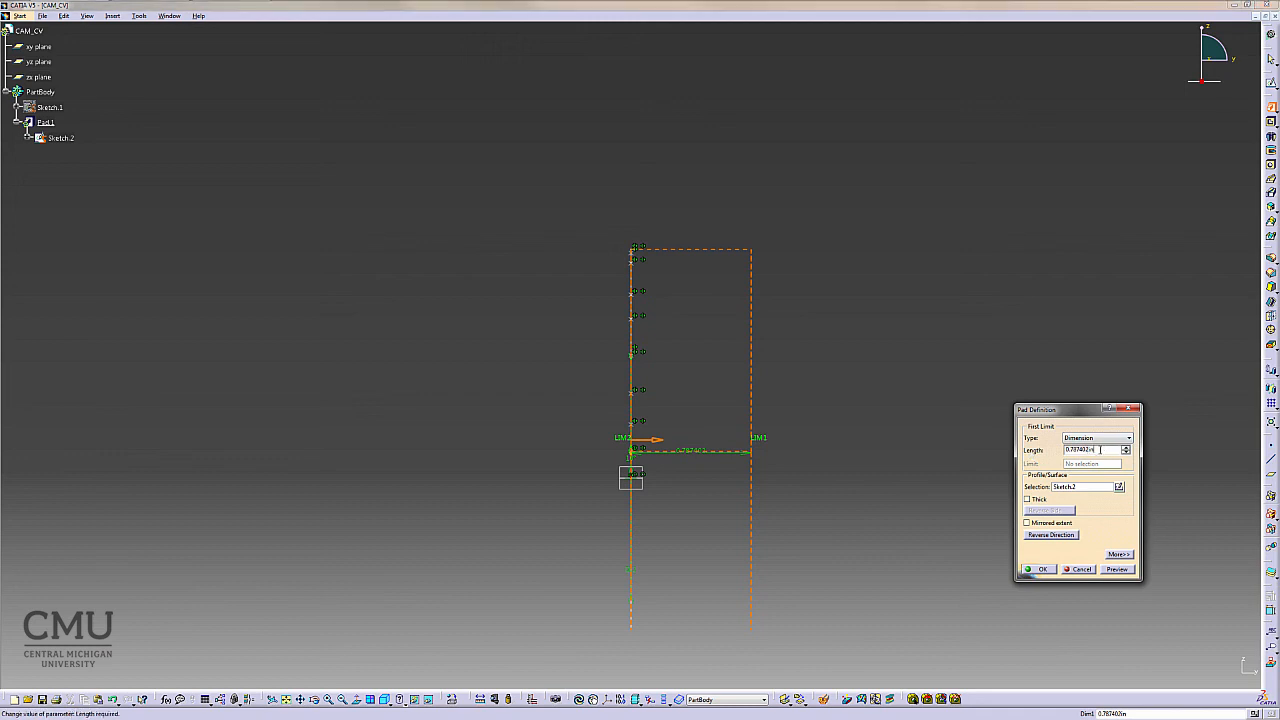
double_click(1104, 450)
type("0.5")
left_click(1045, 569)
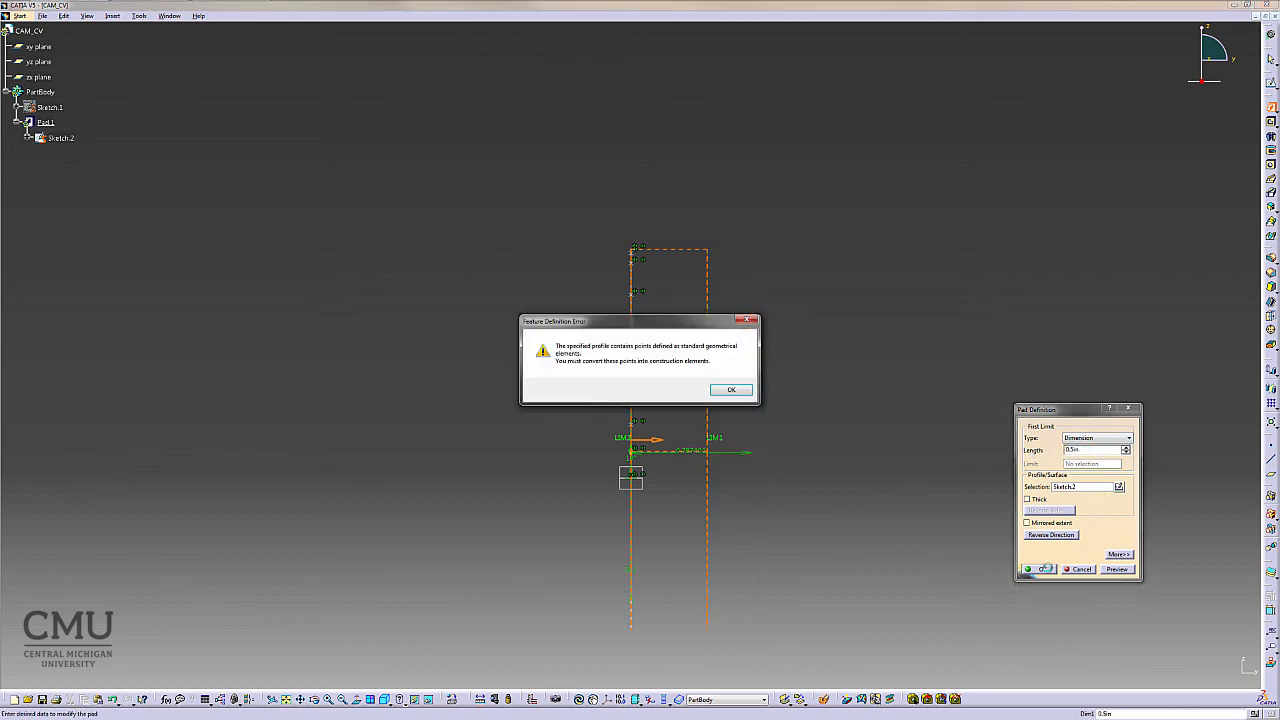
left_click(743, 393)
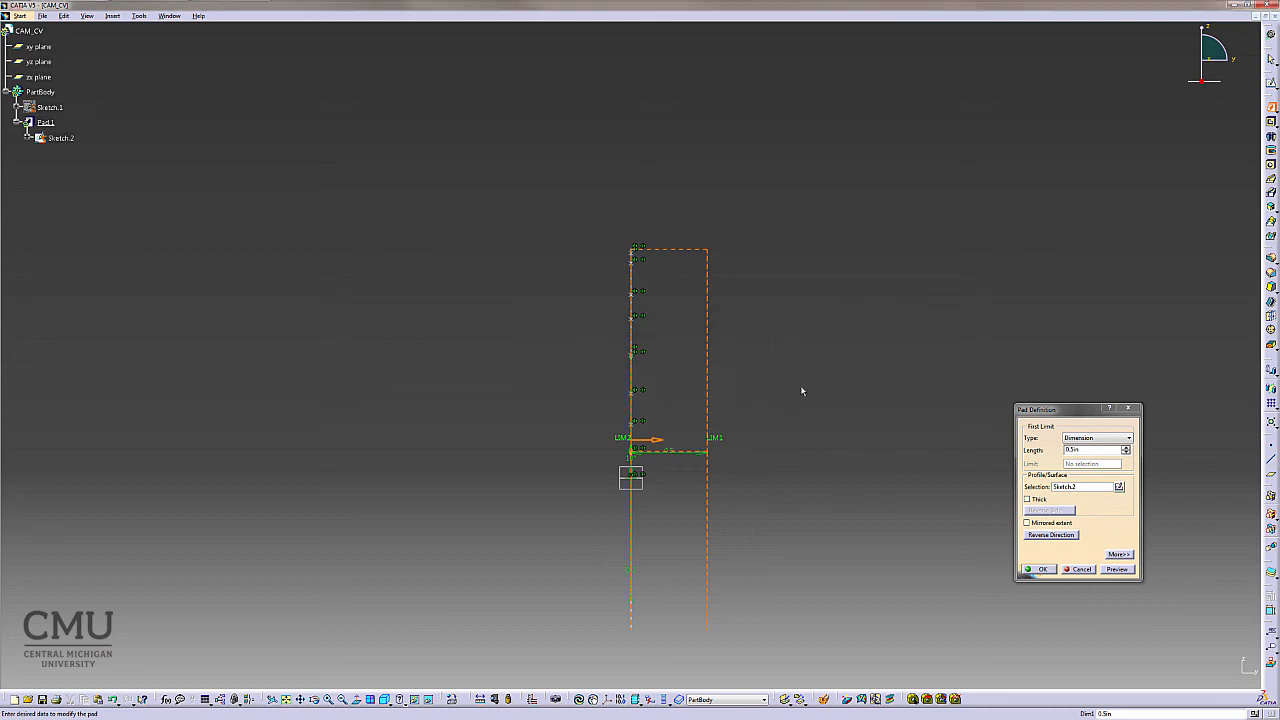
left_click(1045, 570)
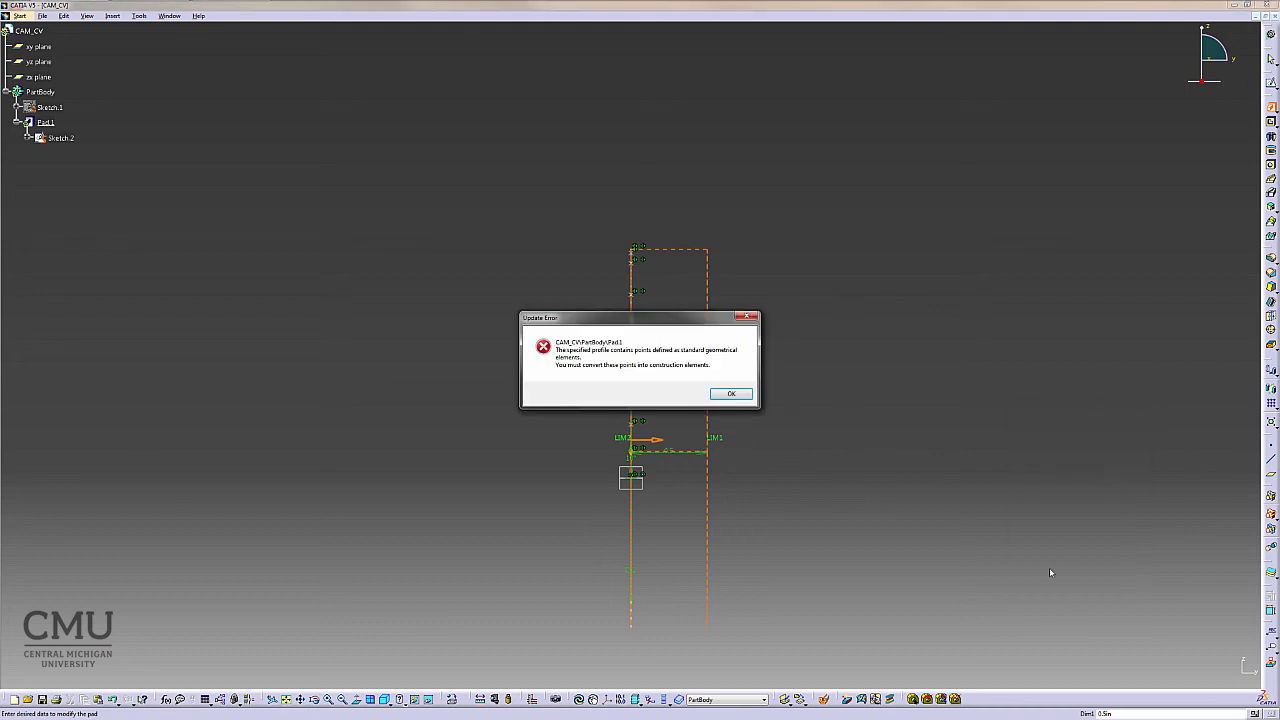
left_click(733, 395)
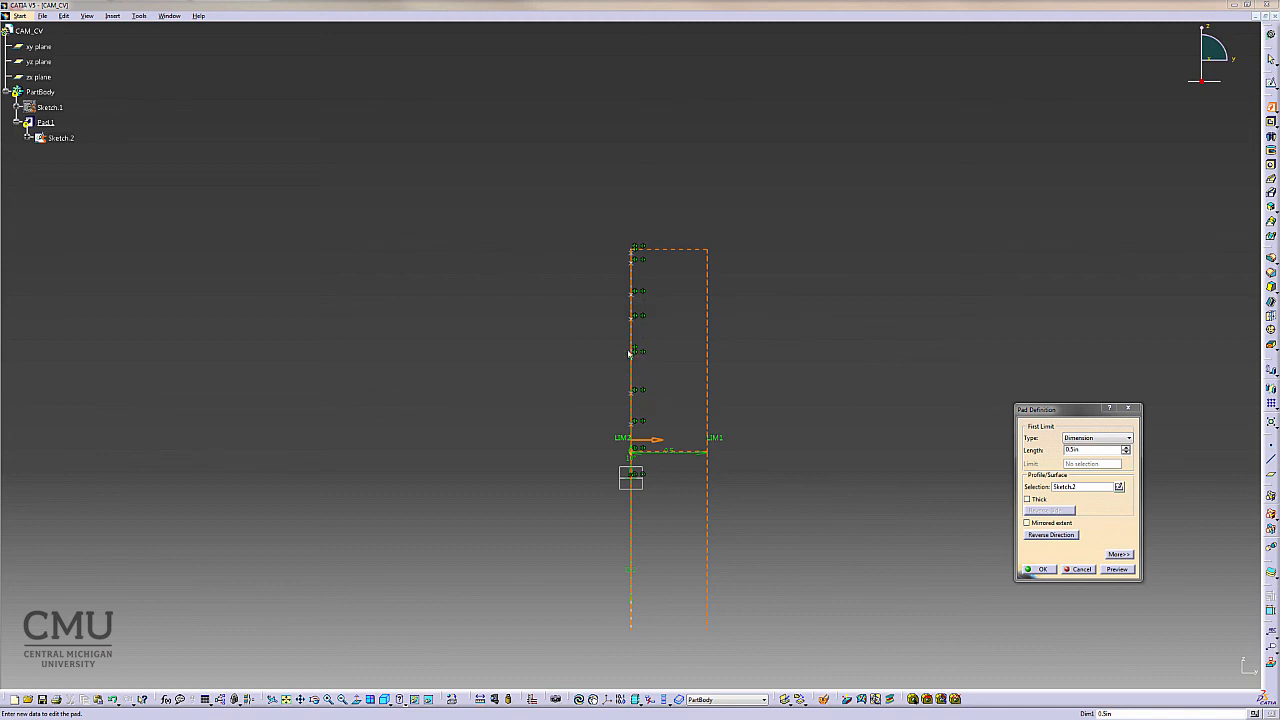
left_click(1080, 569)
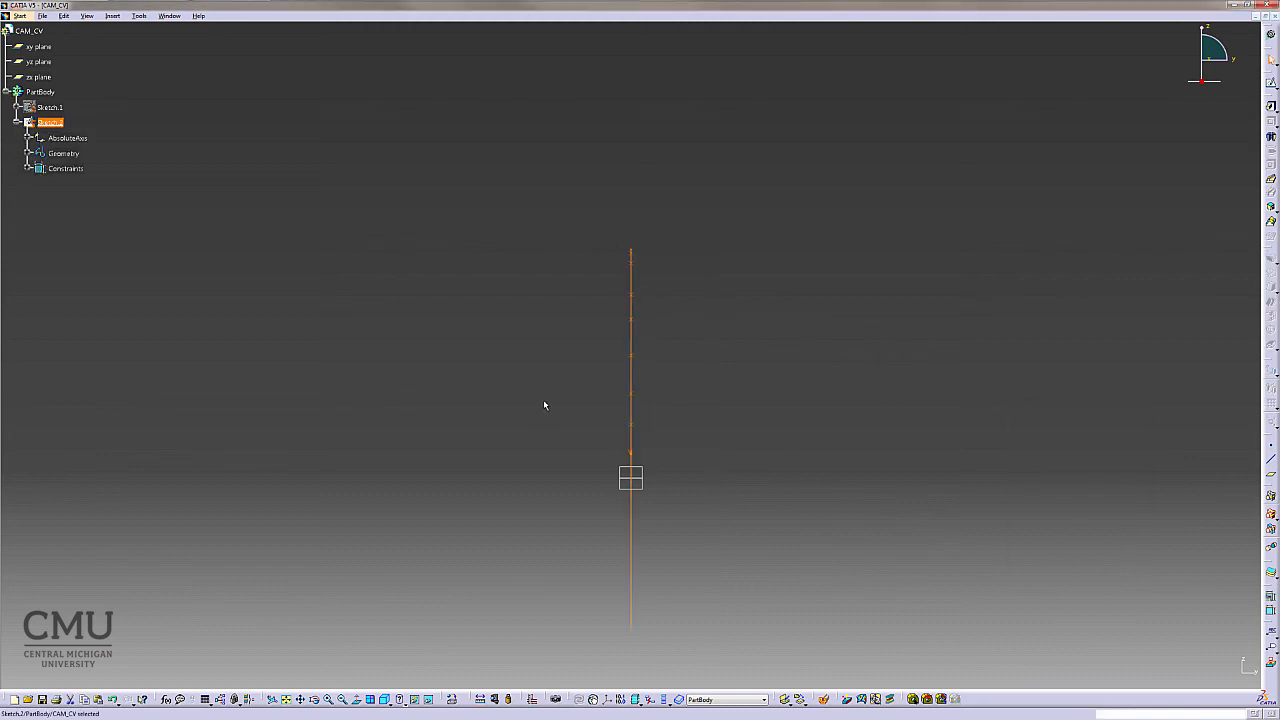
- Examine the profile's points and the context menu of the sketch object in 3D
mouse_move(544, 405)
middle_mouse_down()
mouse_move(643, 357)
mouse_move(749, 354)
mouse_move(737, 371)
middle_mouse_up()
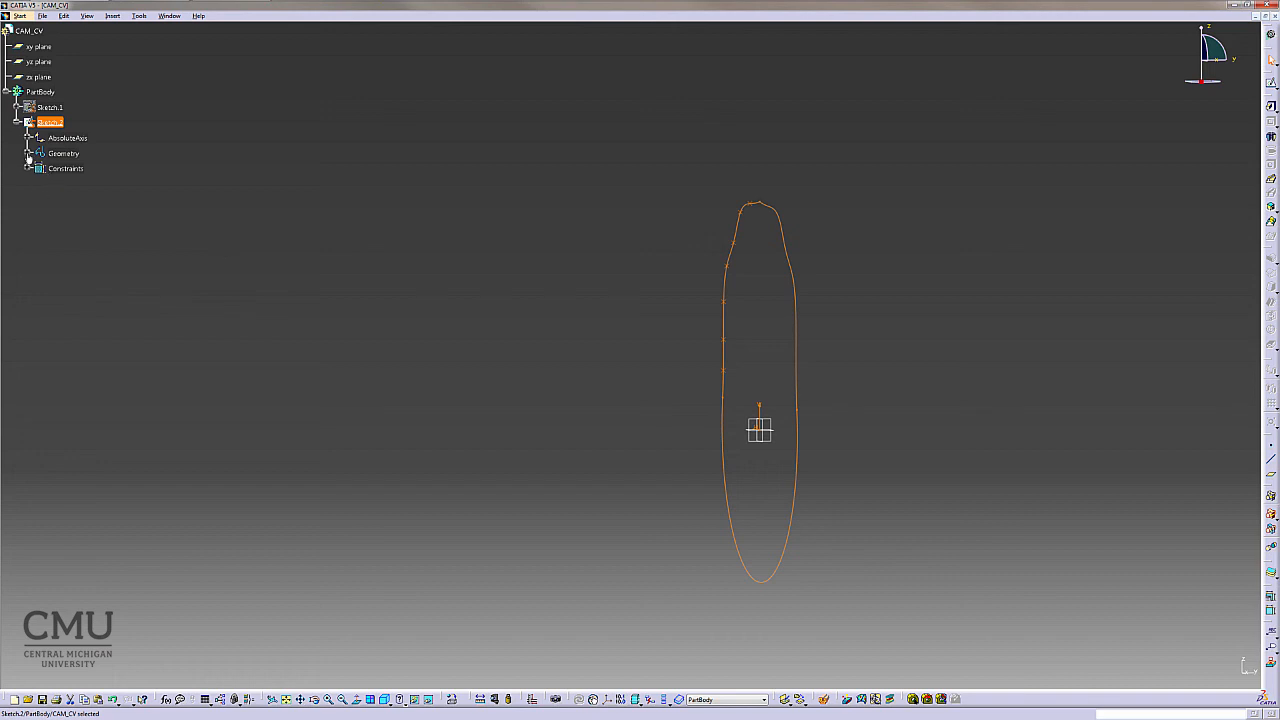
left_click(727, 371)
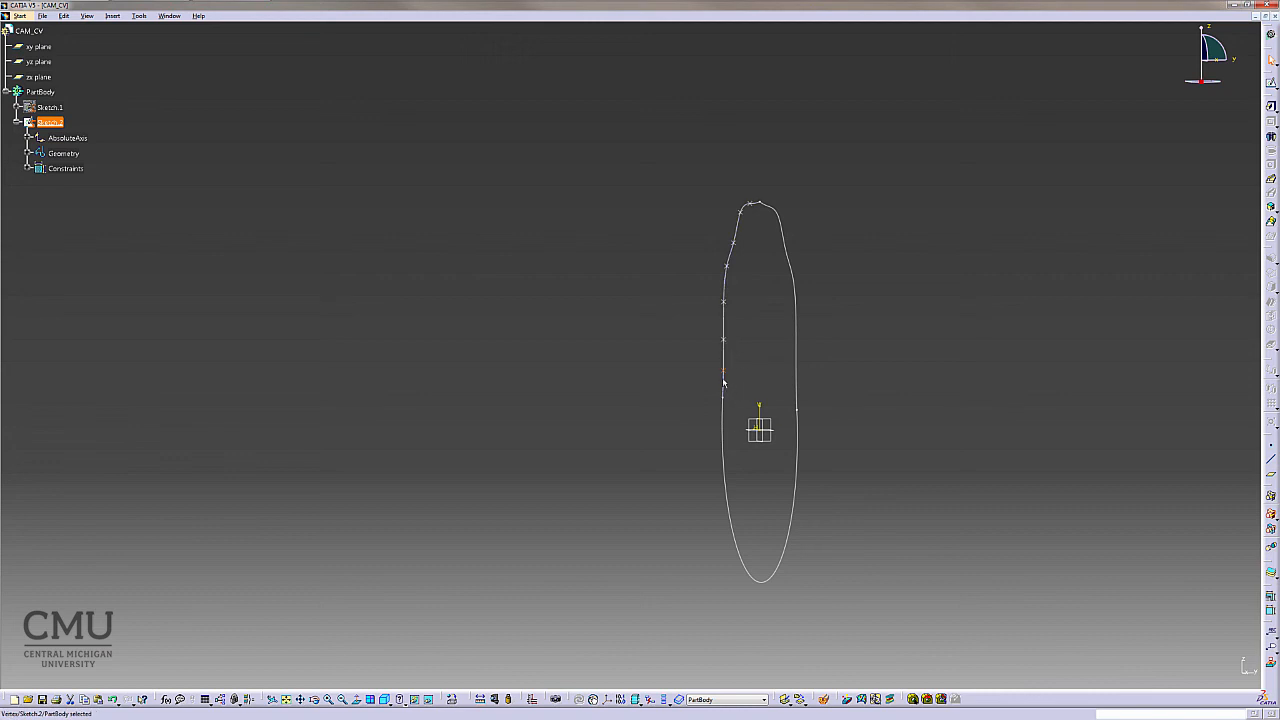
right_click(726, 372)
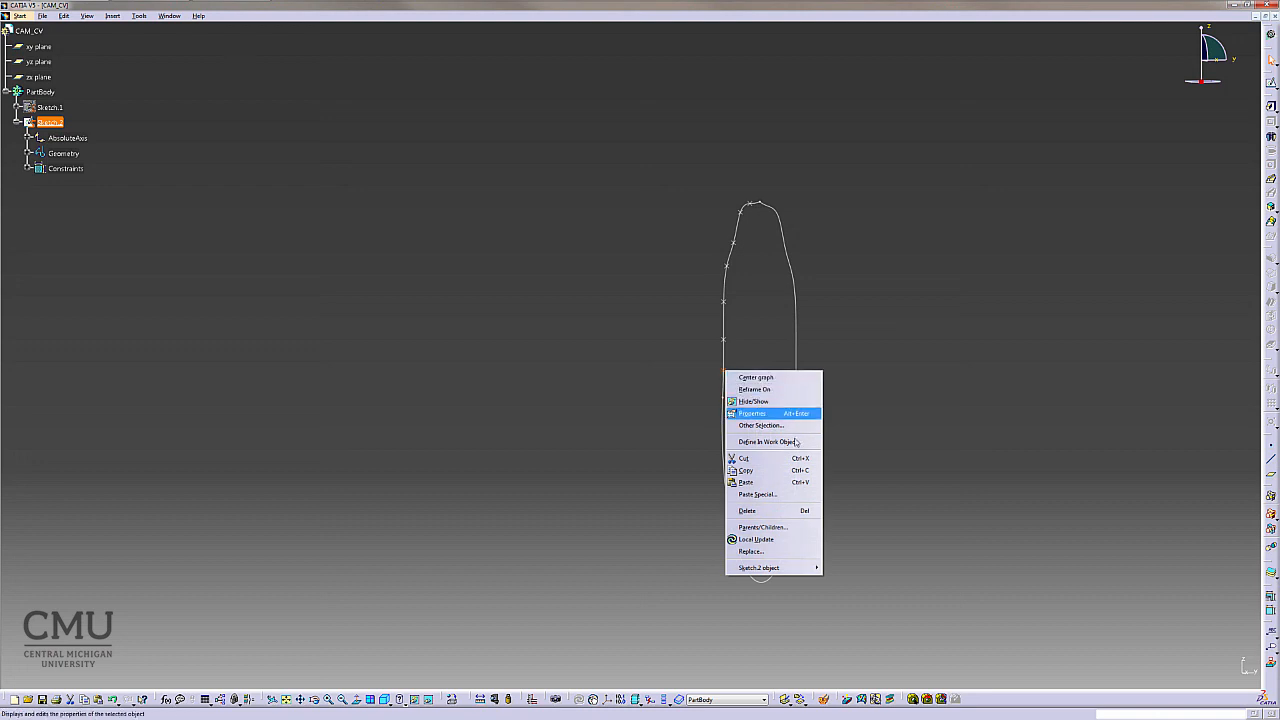
mouse_move(786, 570)
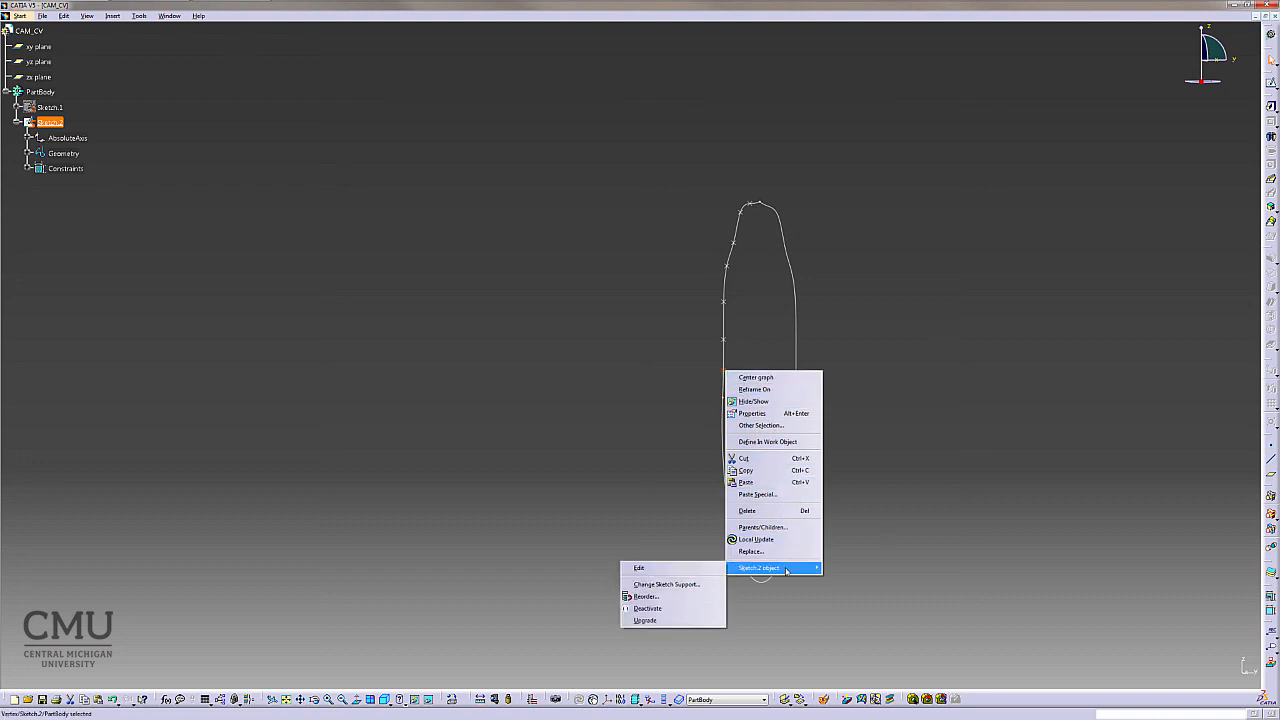
left_click(613, 496)
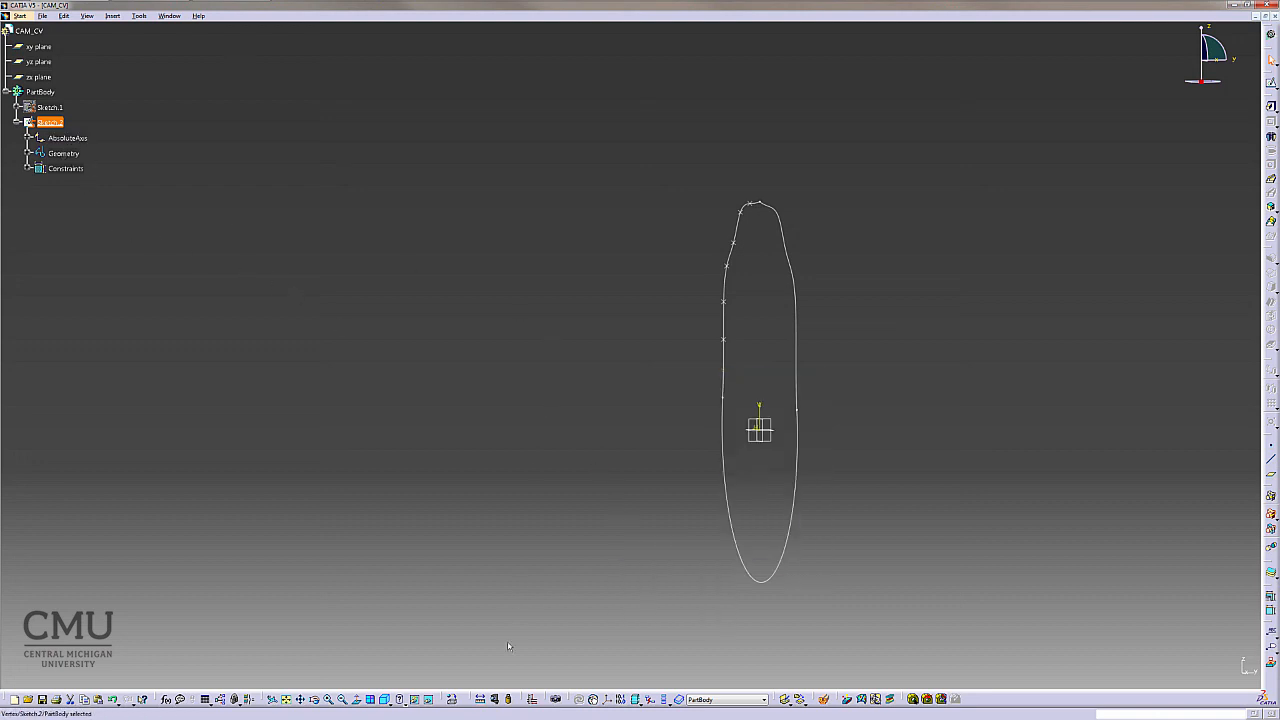
- Reopen Sketch.2 for editing around the spline's lower points near the base circle
double_click(49, 122)
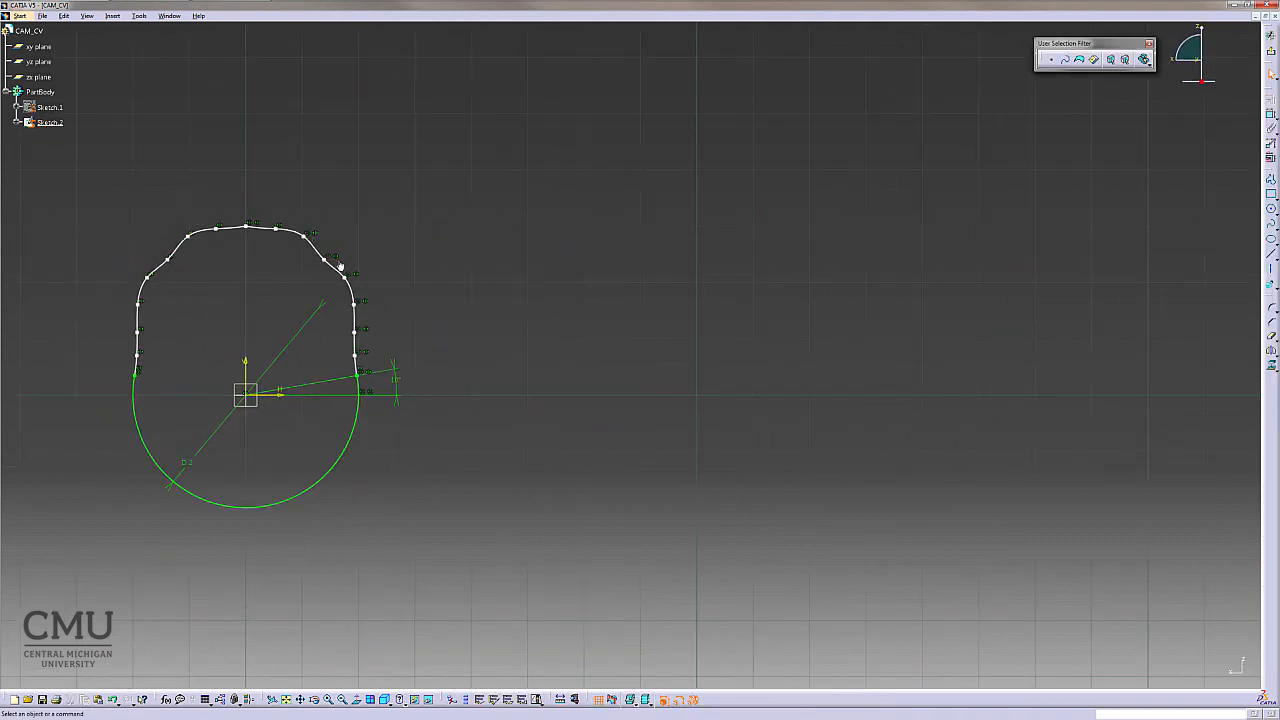
middle_click_drag(430, 501, 410, 345, "ctrl")
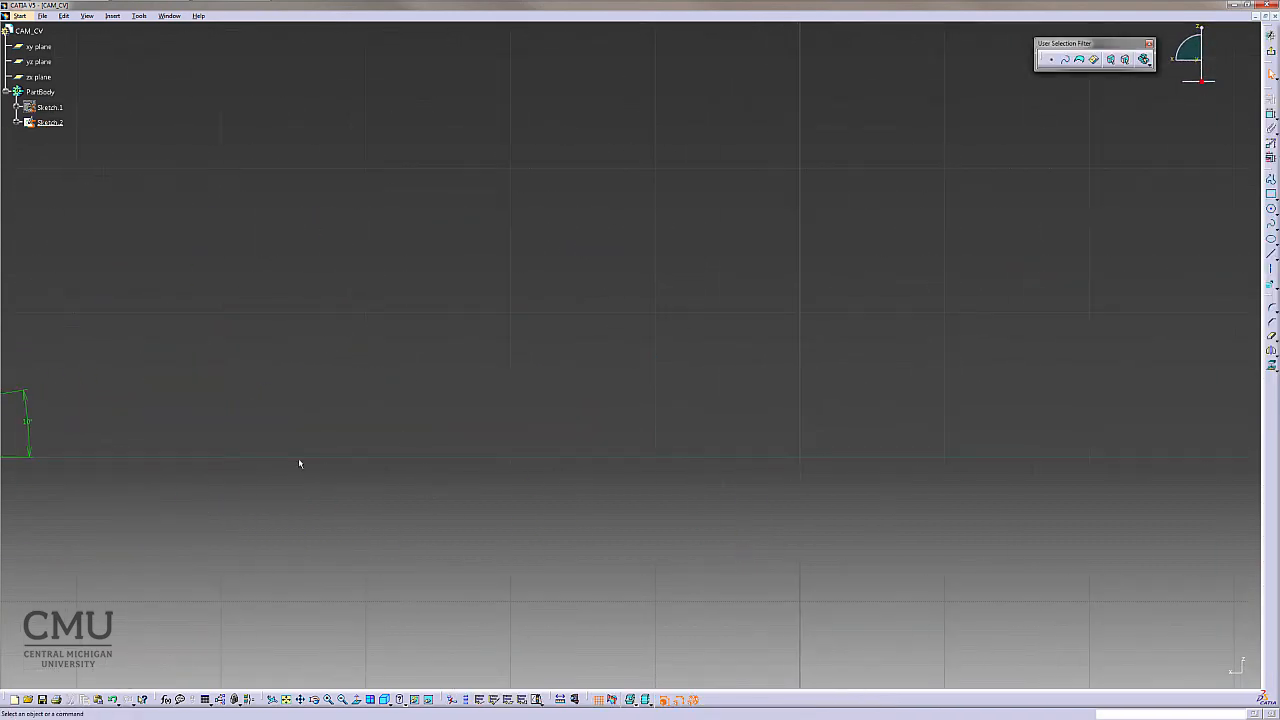
middle_click_drag(301, 463, 1043, 442)
middle_click(865, 465)
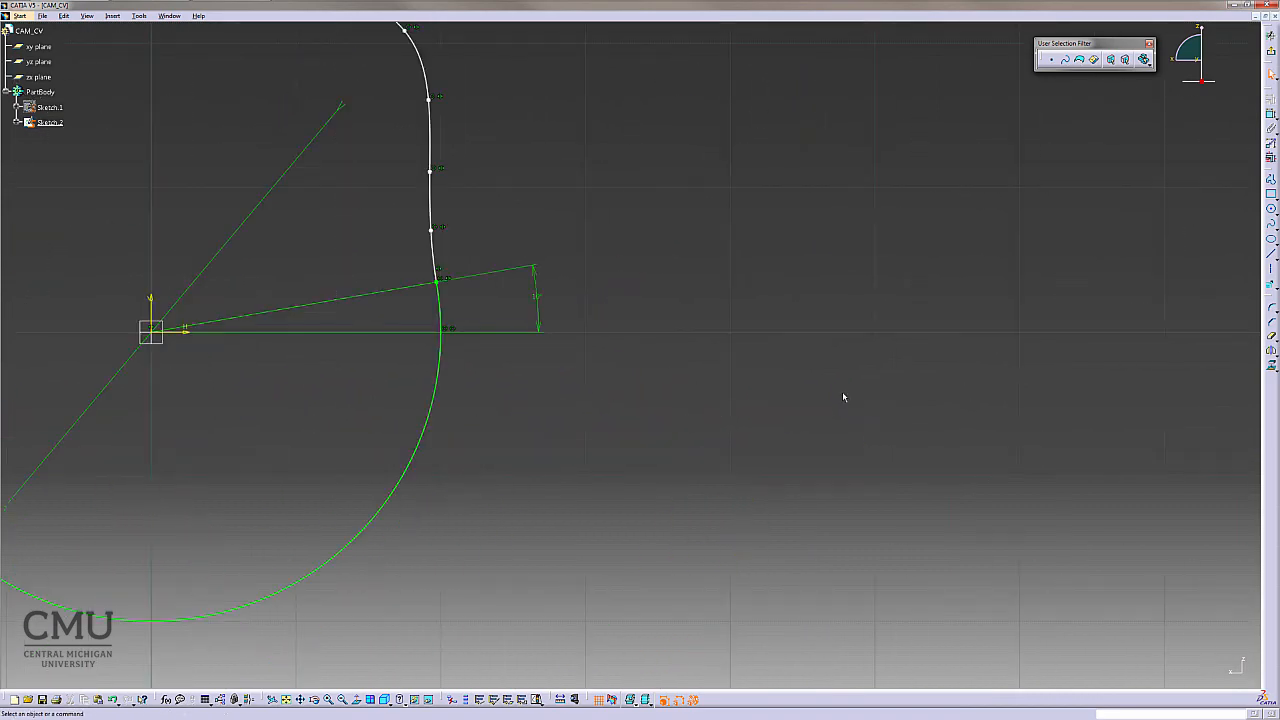
- Convert Point.1 through Point.10 of Sketch.2 into construction elements
left_click(16, 123)
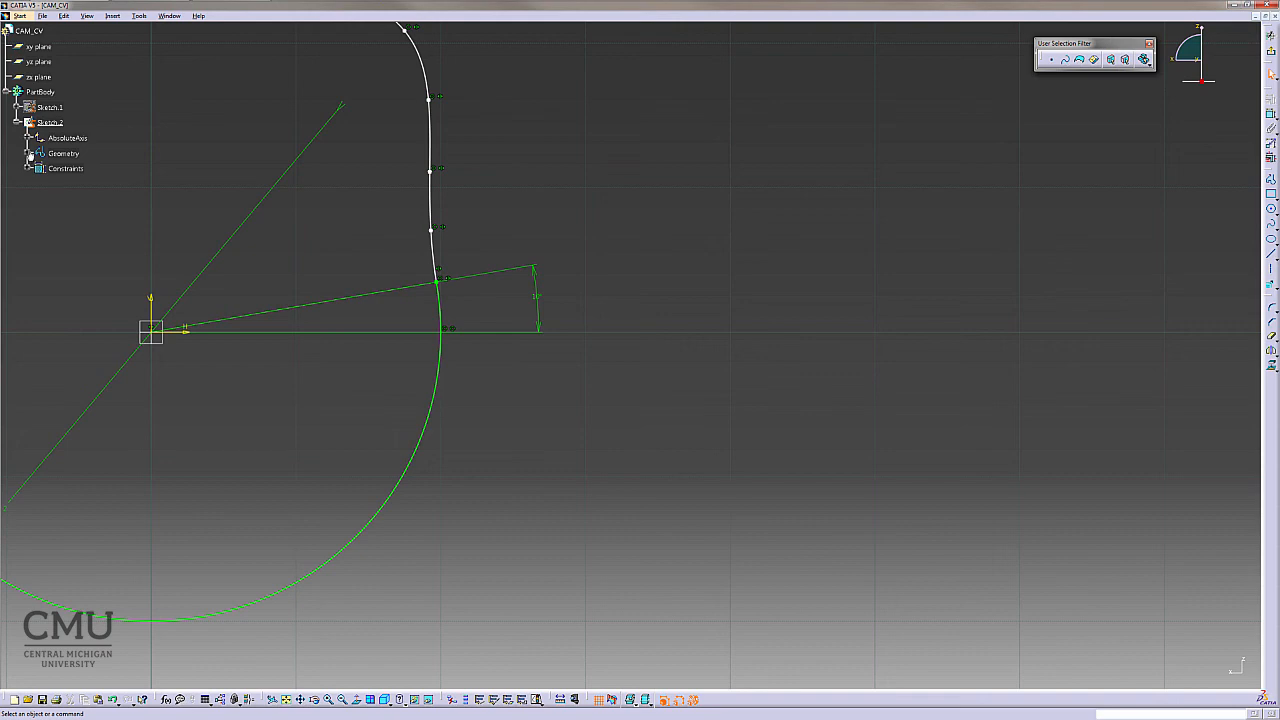
left_click(28, 154)
left_click(70, 184)
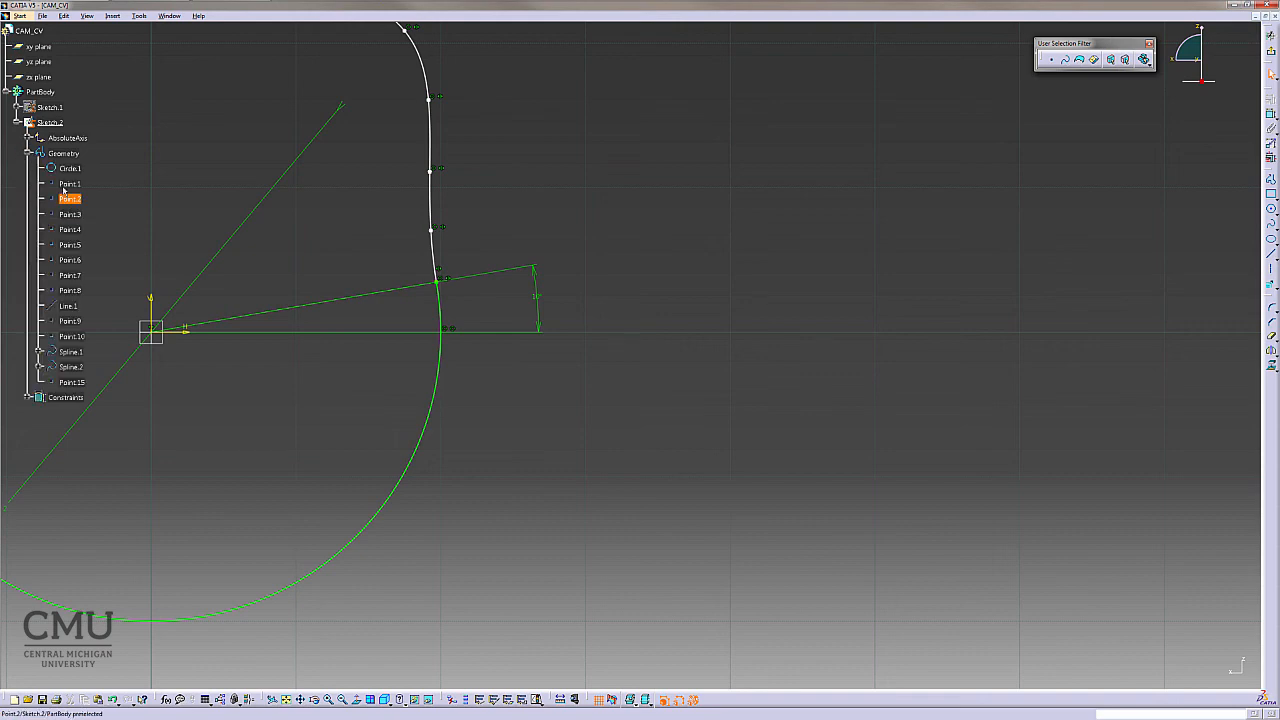
left_click(72, 291, "ctrl")
left_click(77, 295, "ctrl")
left_click(77, 278, "ctrl")
left_click(70, 260, "ctrl")
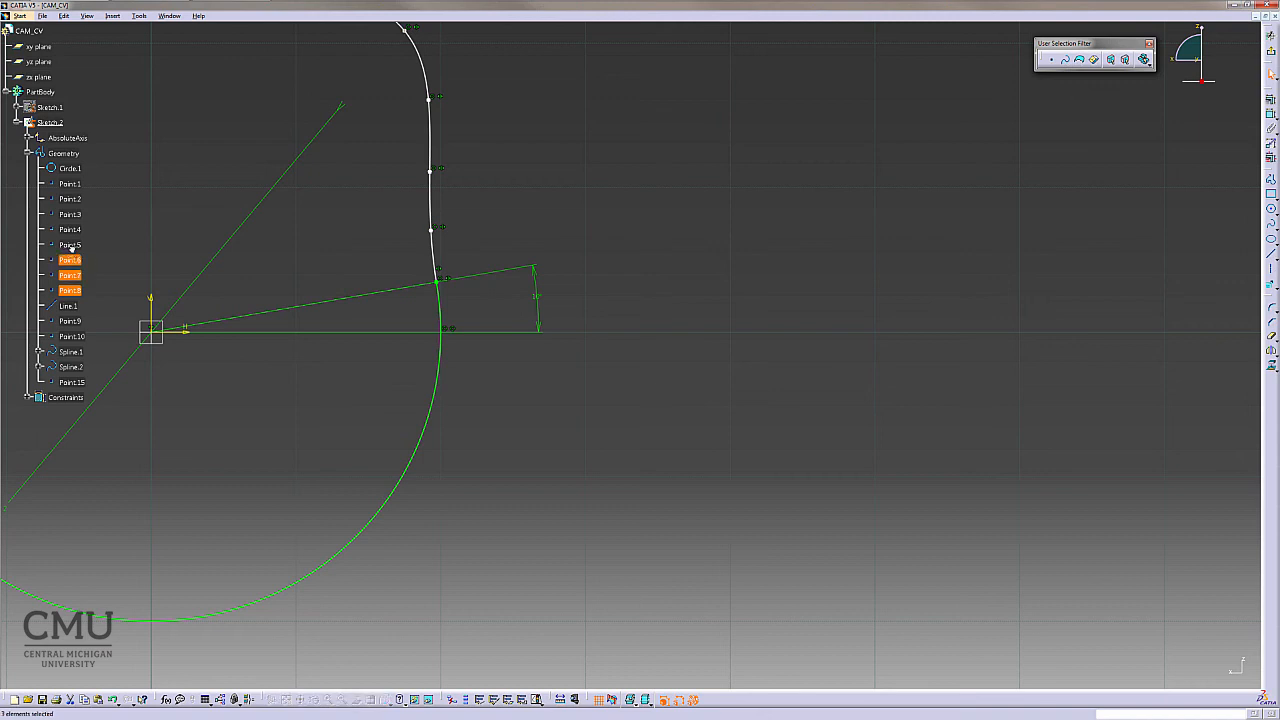
left_click(70, 245, "ctrl")
left_click(70, 229, "ctrl")
left_click(70, 214, "ctrl")
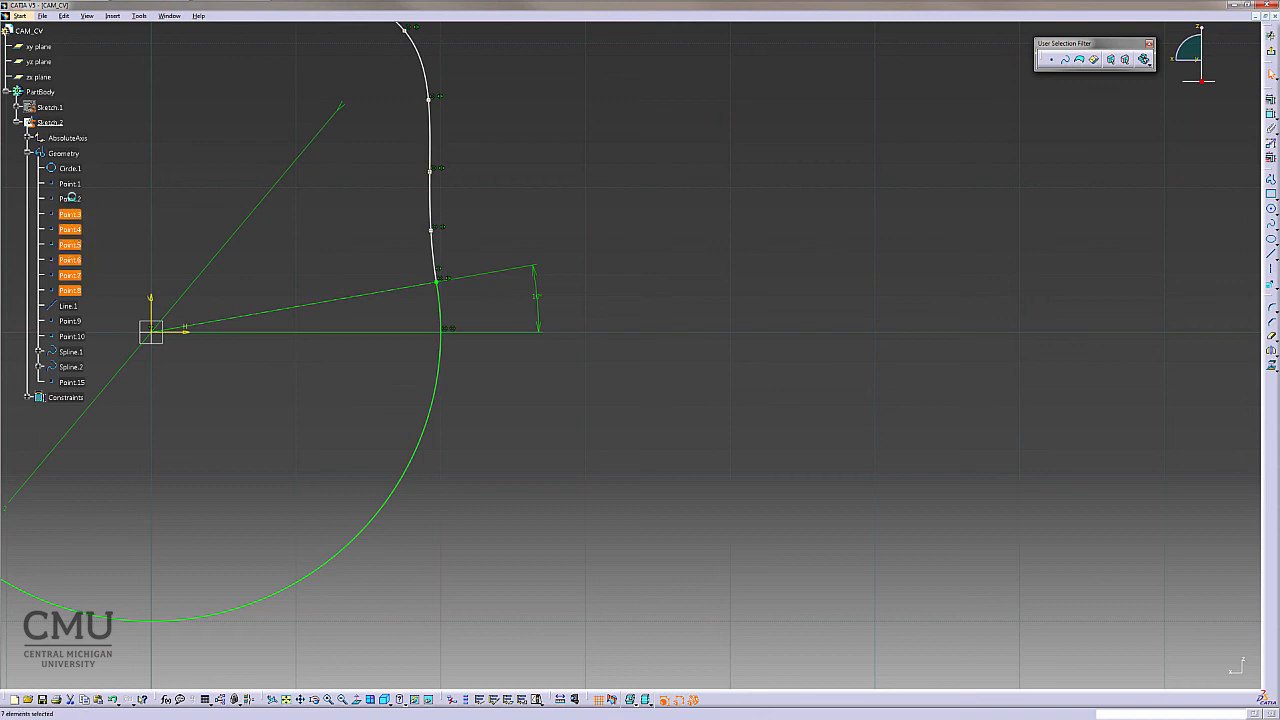
left_click(70, 199, "ctrl")
left_click(72, 185, "ctrl")
left_click(72, 321, "ctrl")
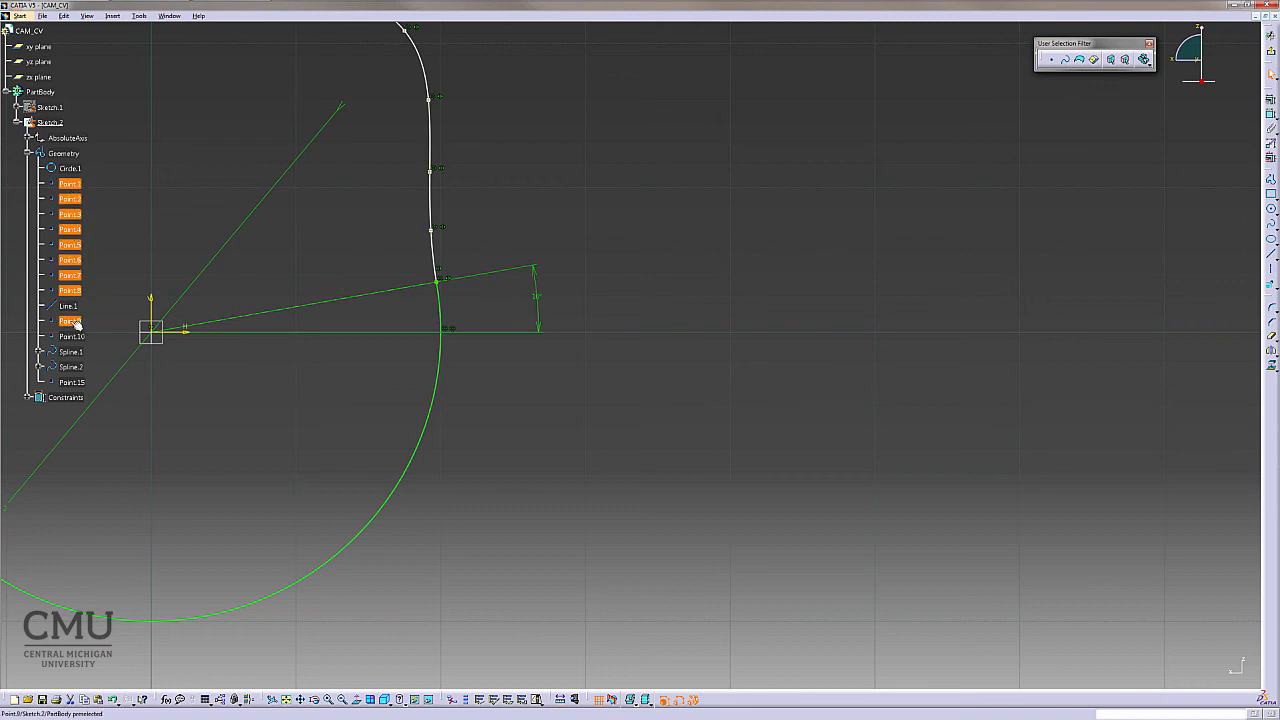
left_click(72, 336, "ctrl")
right_click(75, 278)
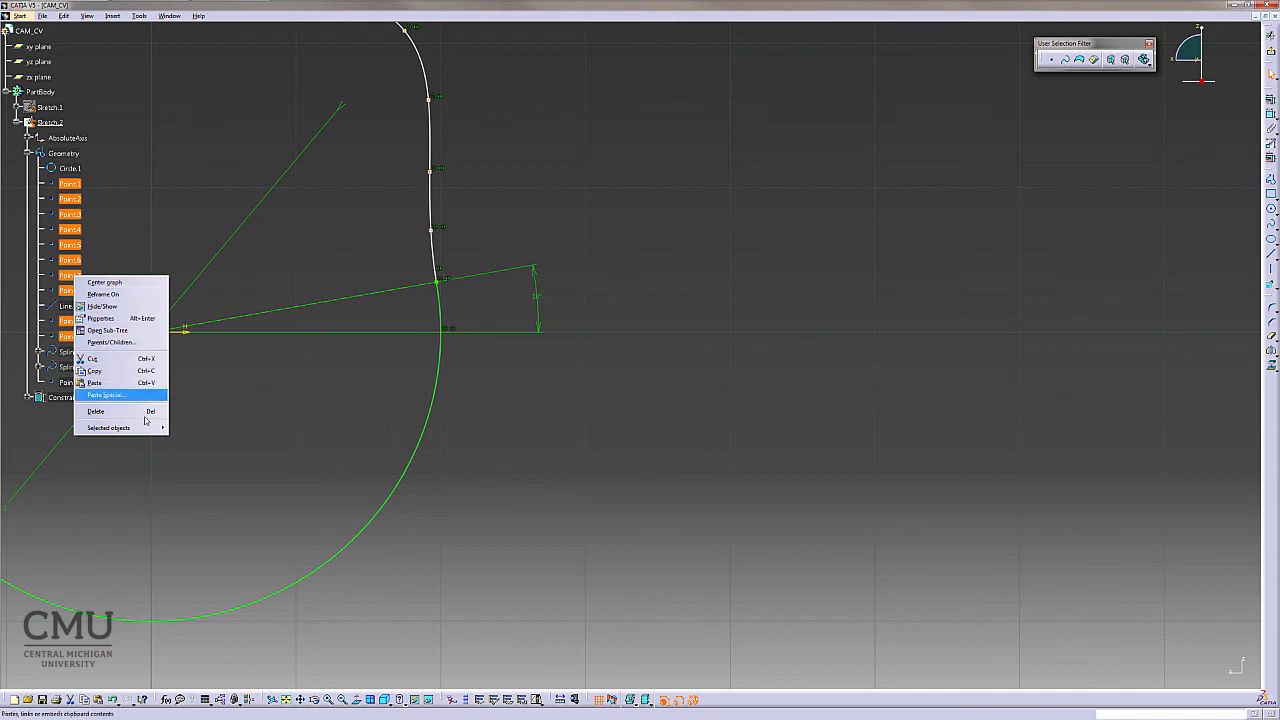
mouse_move(130, 428)
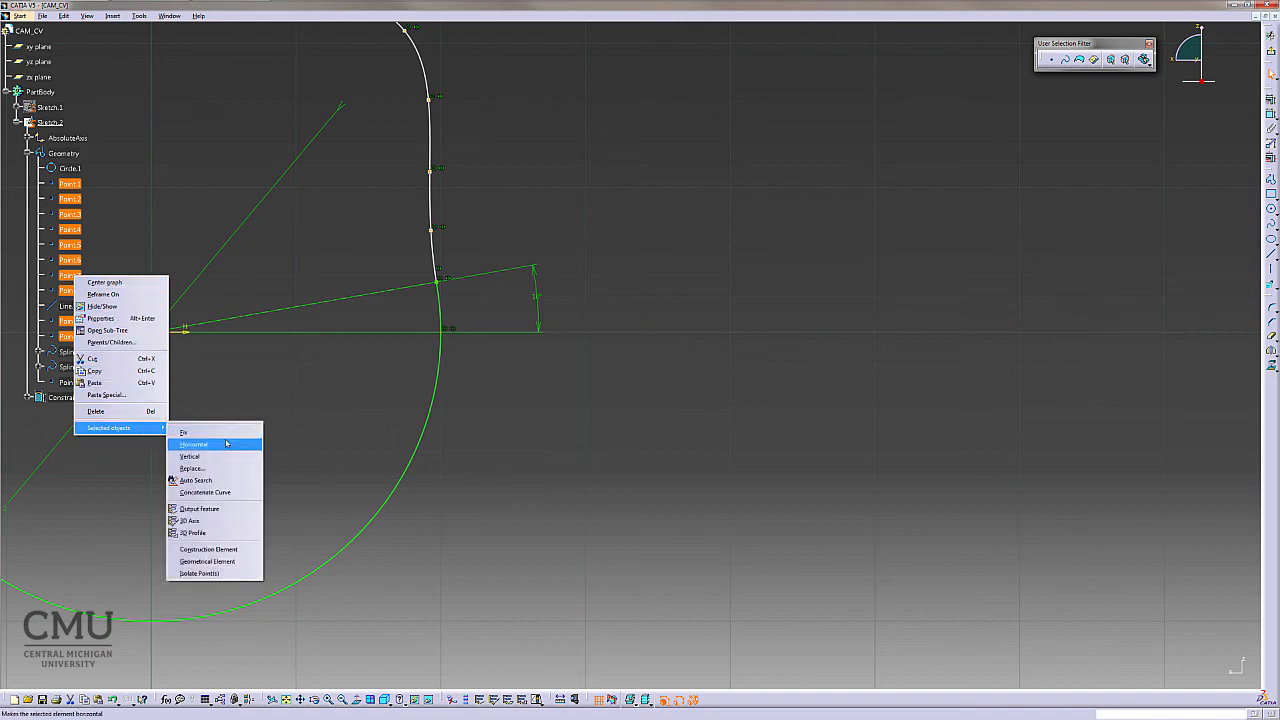
left_click(229, 551)
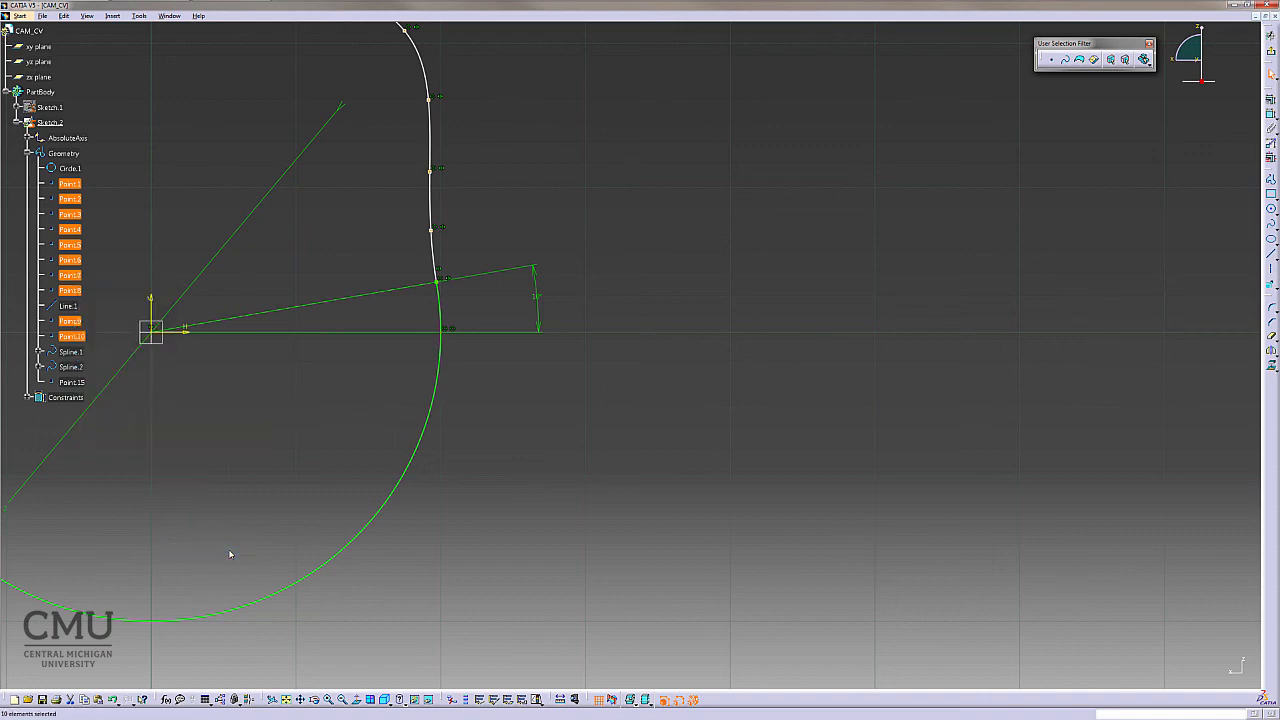
left_click(572, 474)
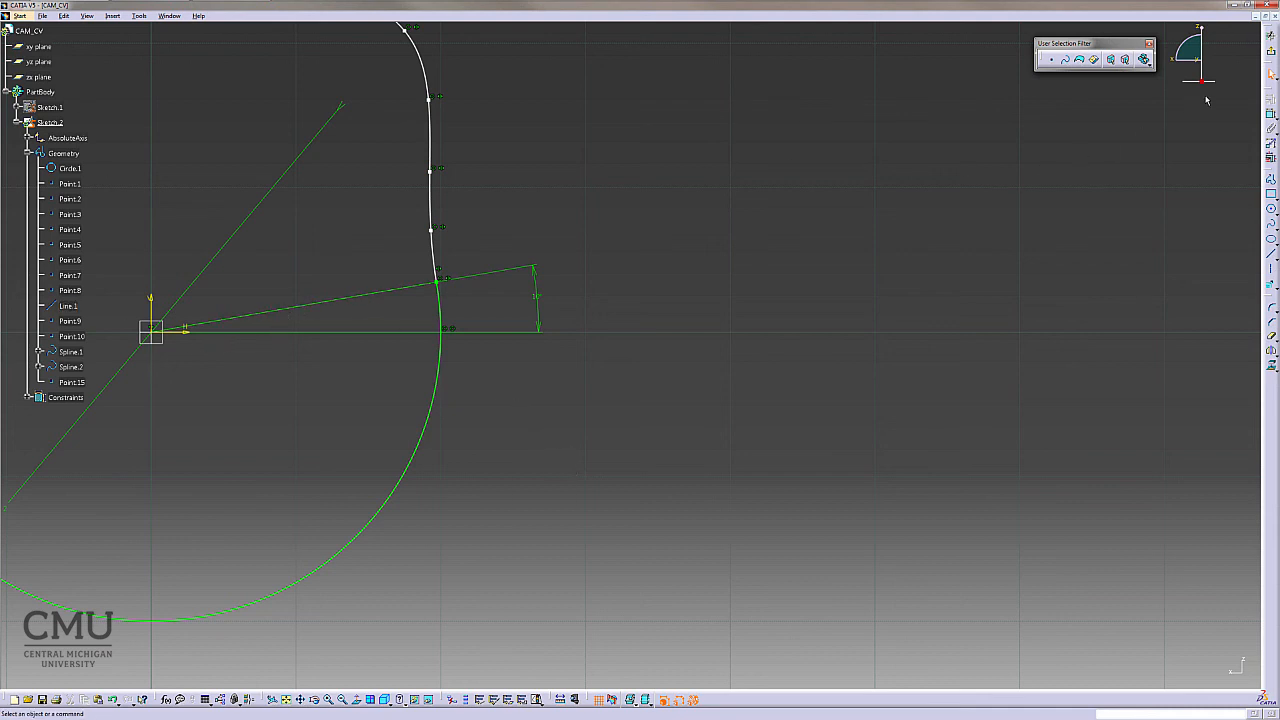
- Leave the sketch and pad Sketch.2 with a length of 0.787402 in
left_click(1271, 51)
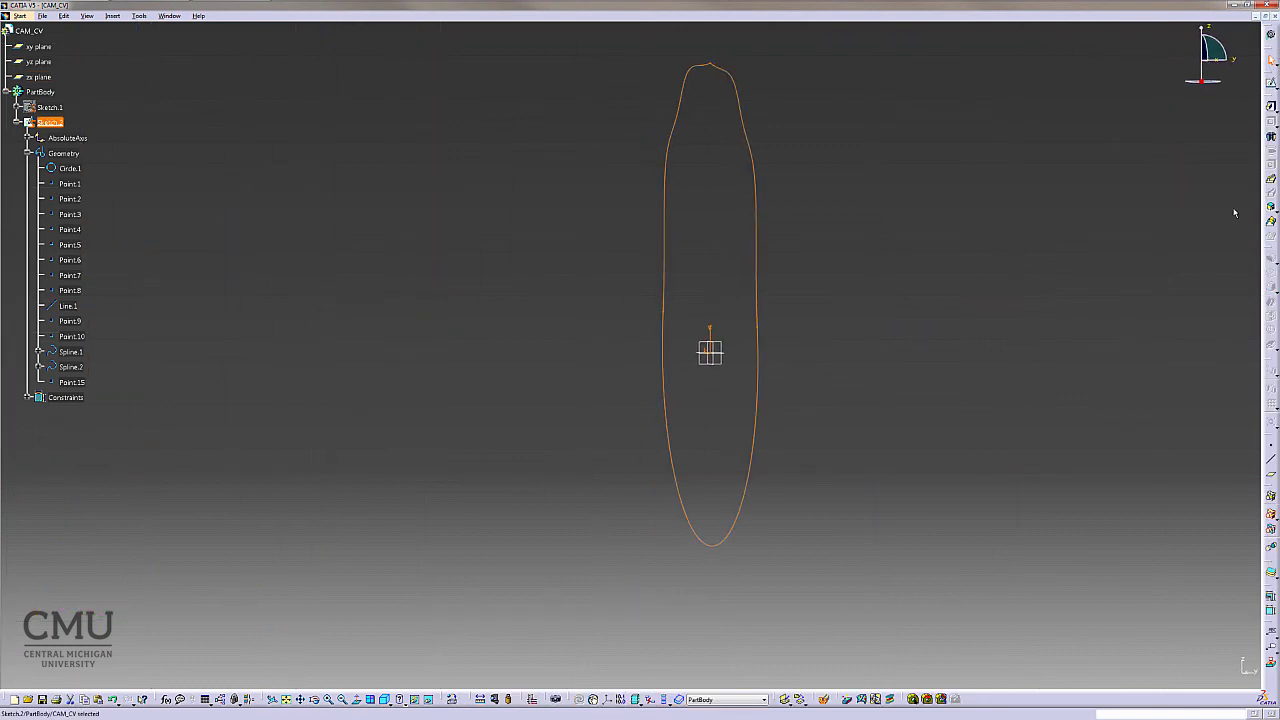
left_click(1271, 107)
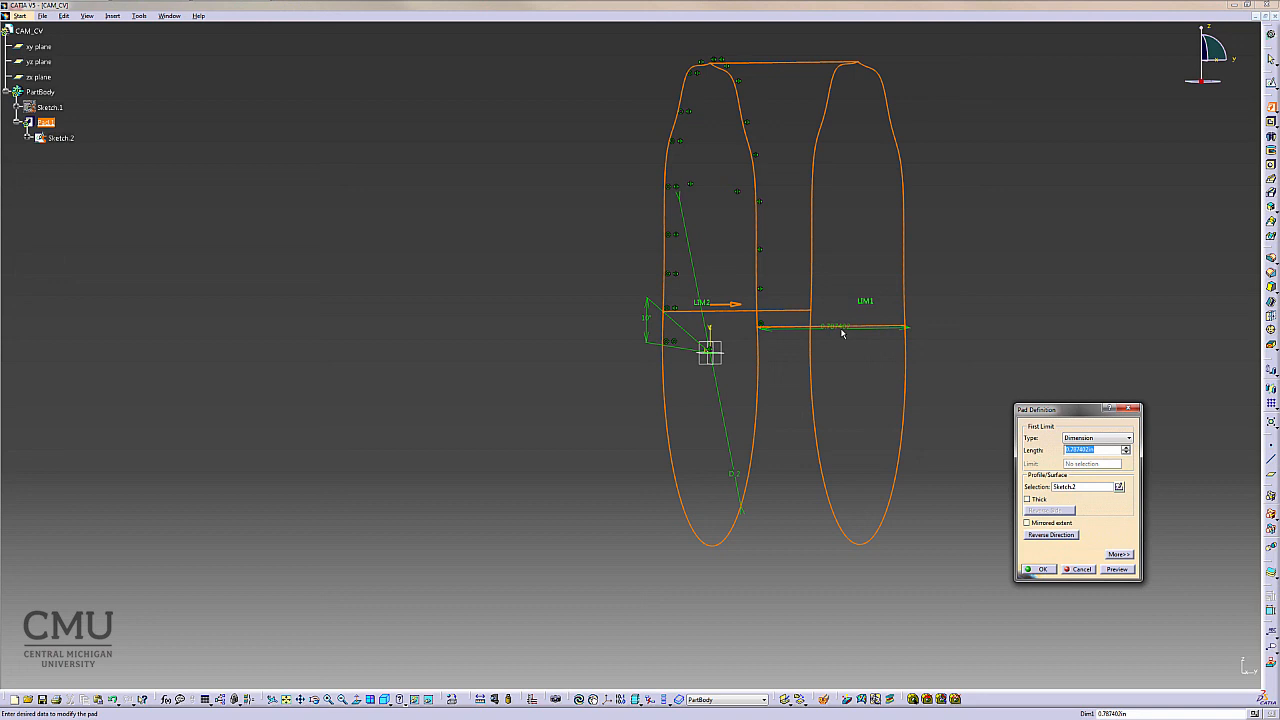
left_click(1045, 569)
middle_click_drag(984, 422, 725, 470)
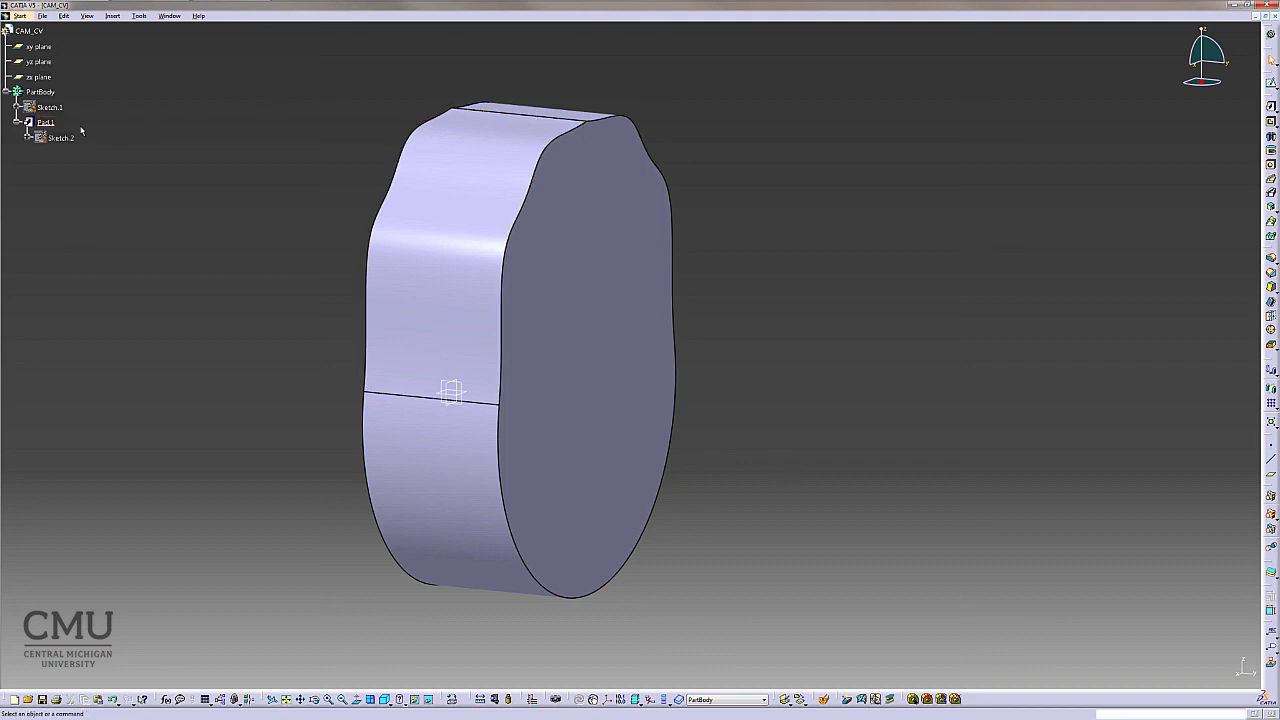
- Open Sketch.1 and then Sketch.2 to review them, returning to the padded part after each
double_click(49, 107)
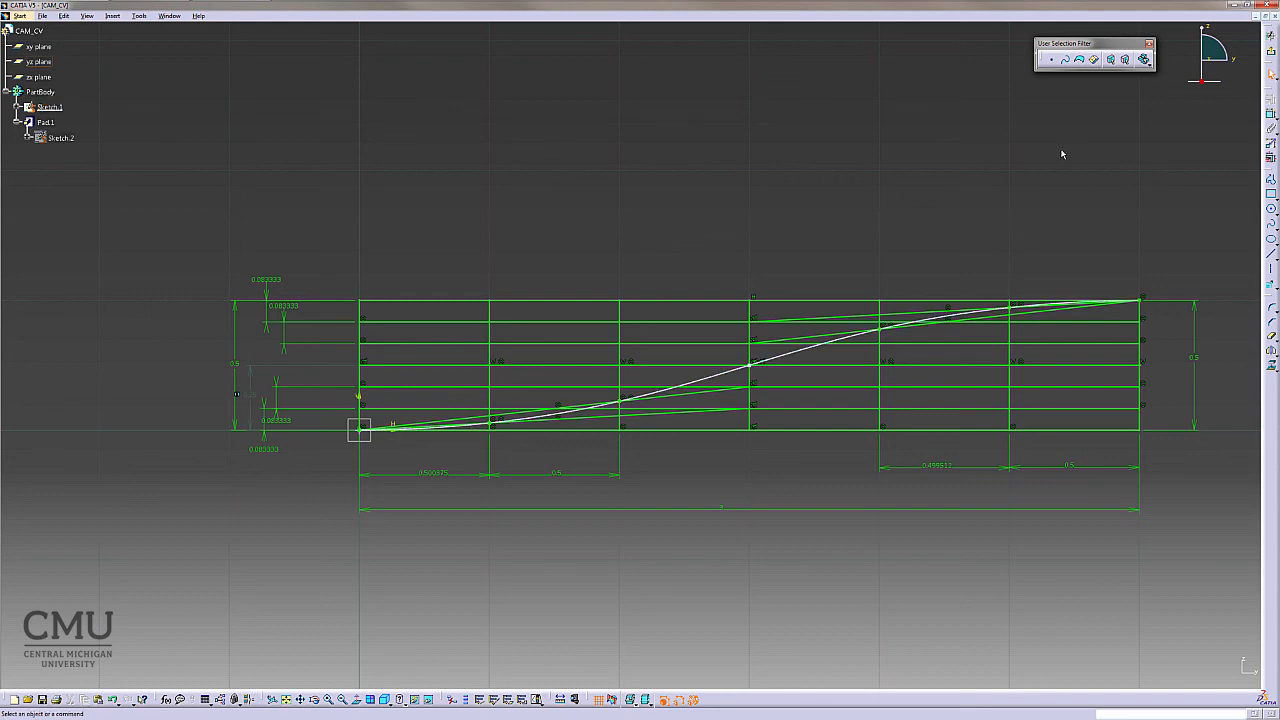
left_click(1268, 57)
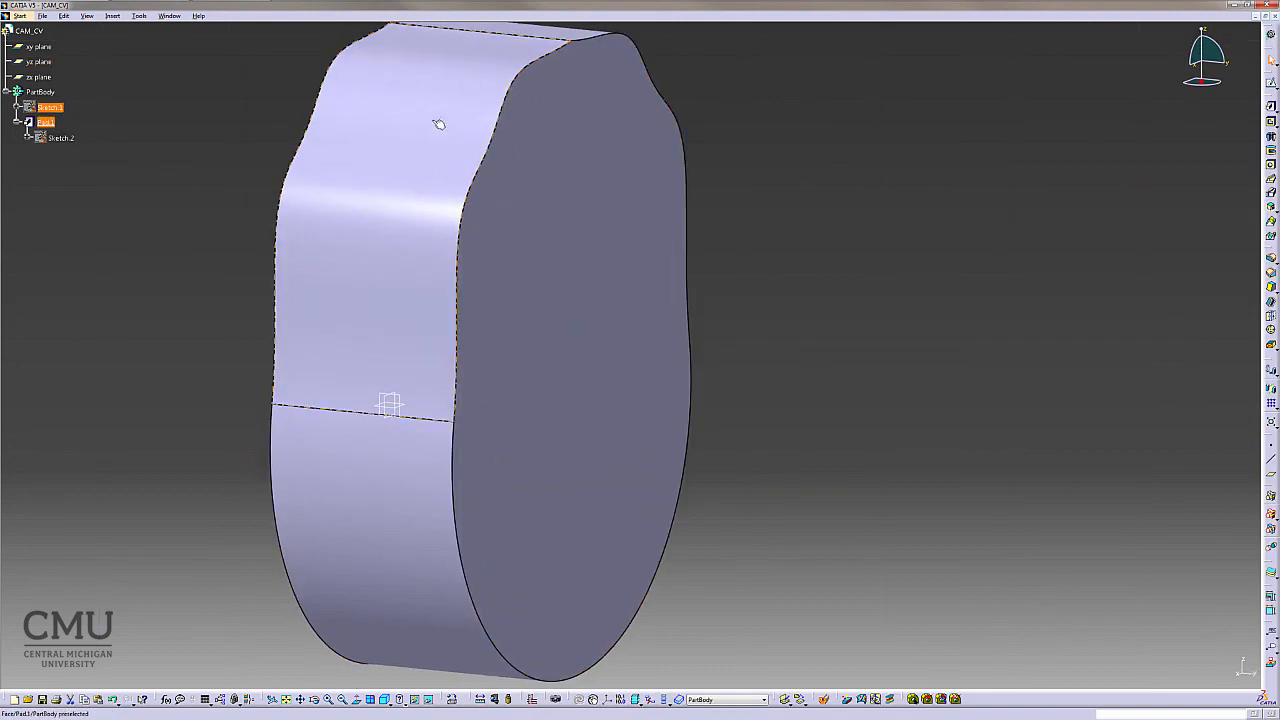
double_click(60, 137)
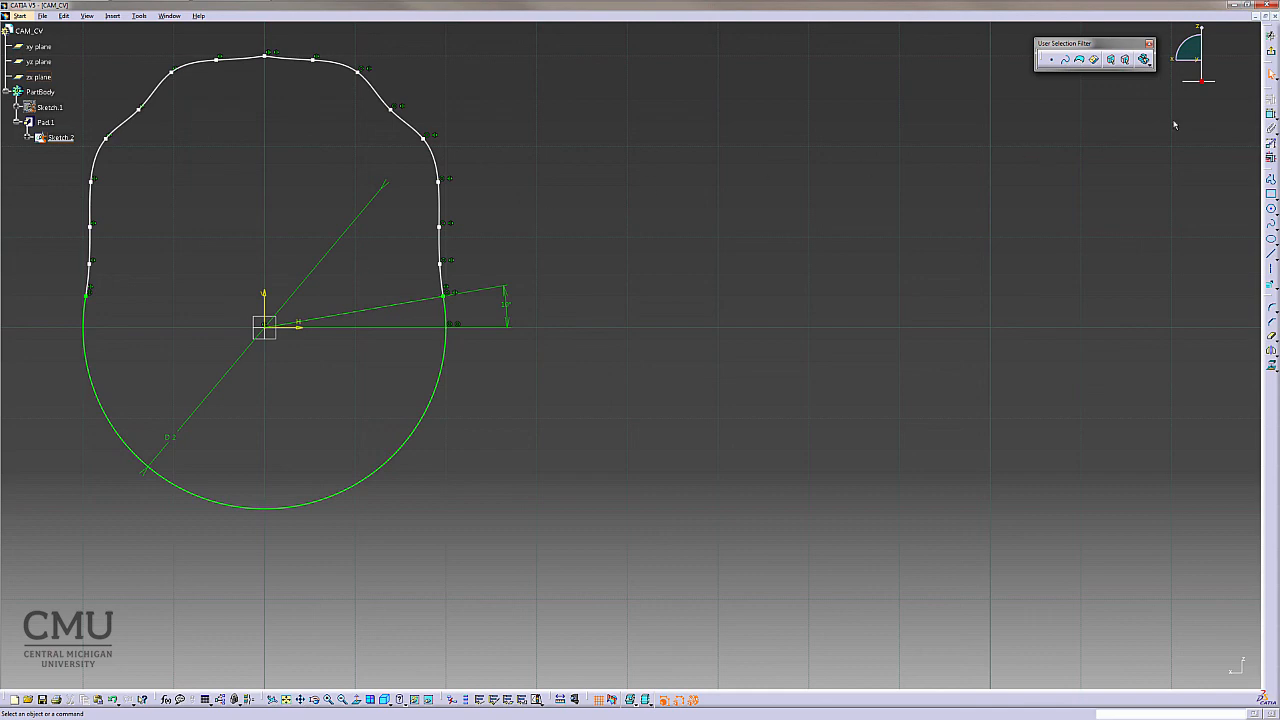
left_click(1272, 54)
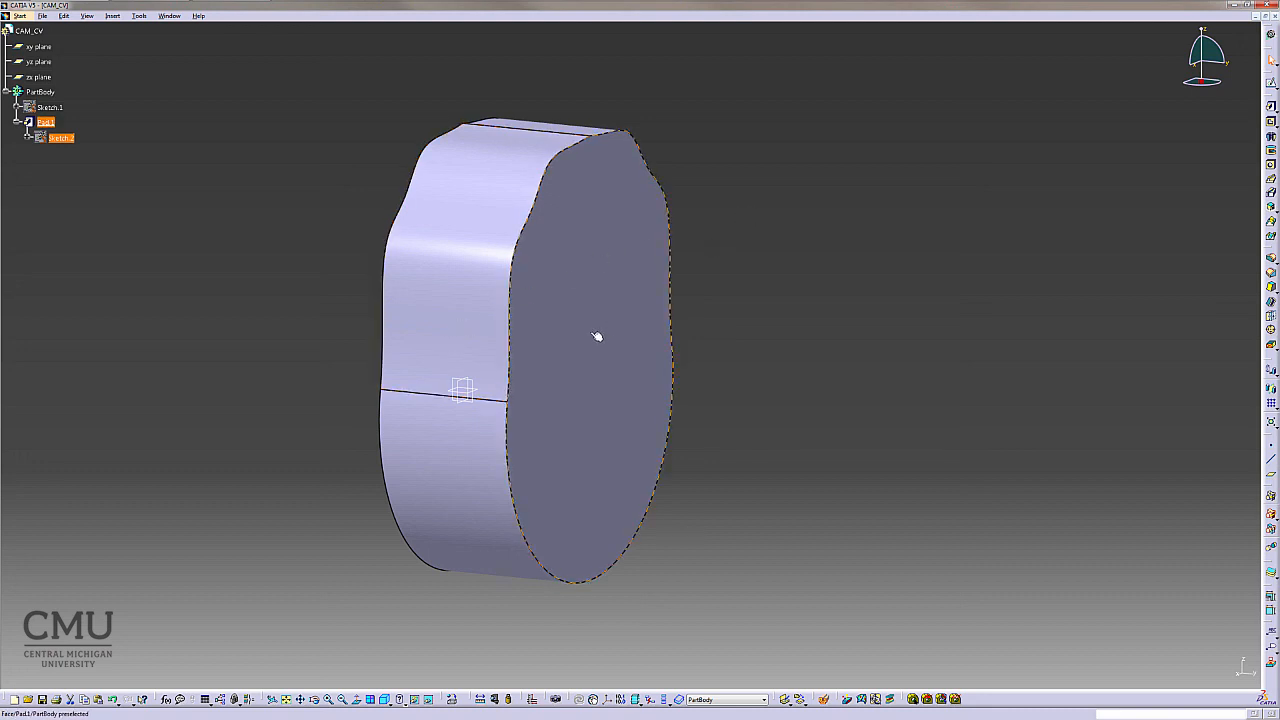
left_click(263, 382)
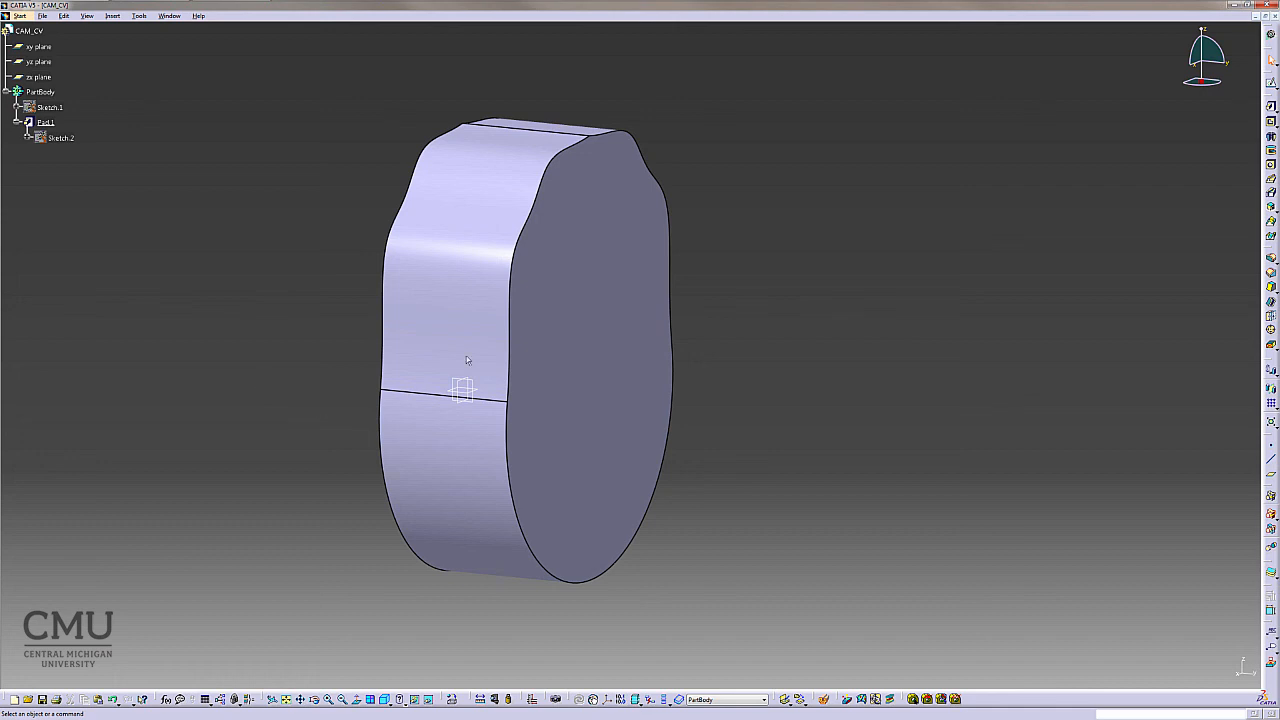